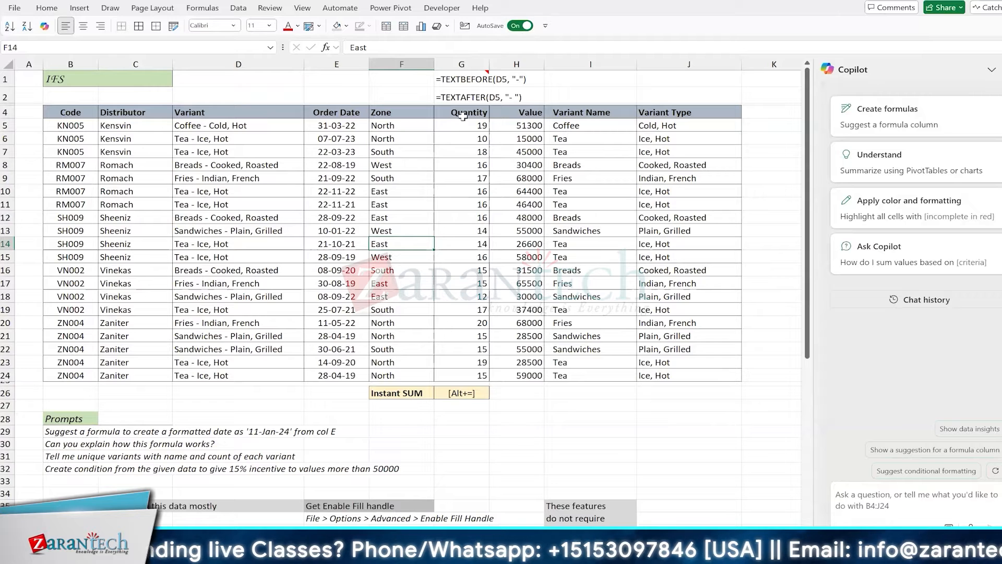
# Point out the East and West zone values in F10, F13, F15 and quantity 14 in G13
pyautogui.click(393, 188)
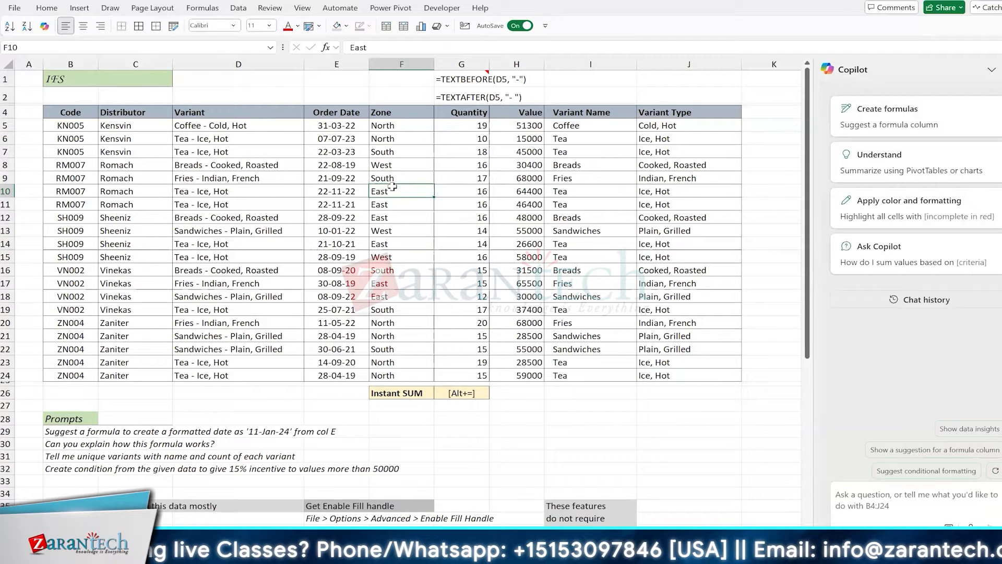
pyautogui.click(442, 227)
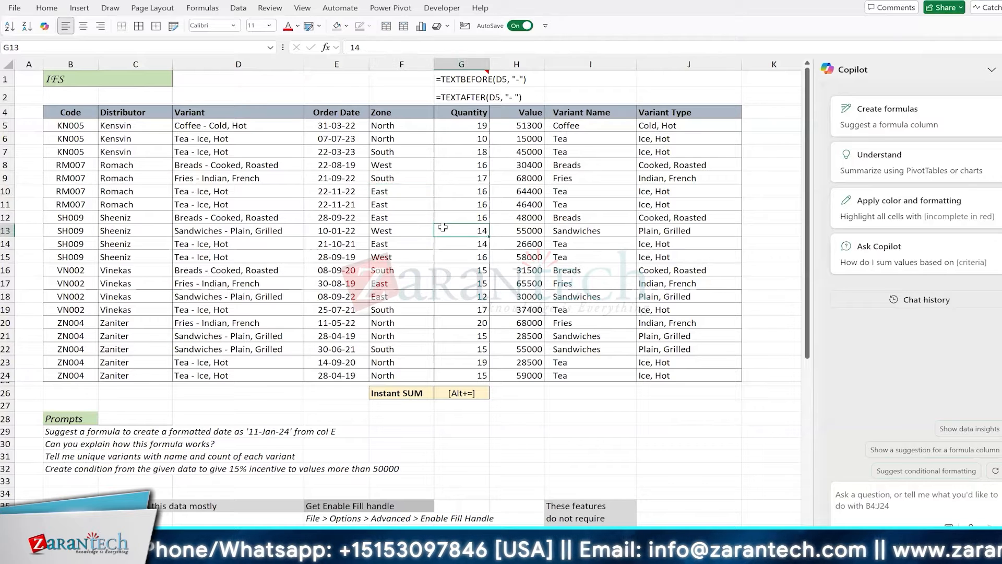
pyautogui.click(376, 228)
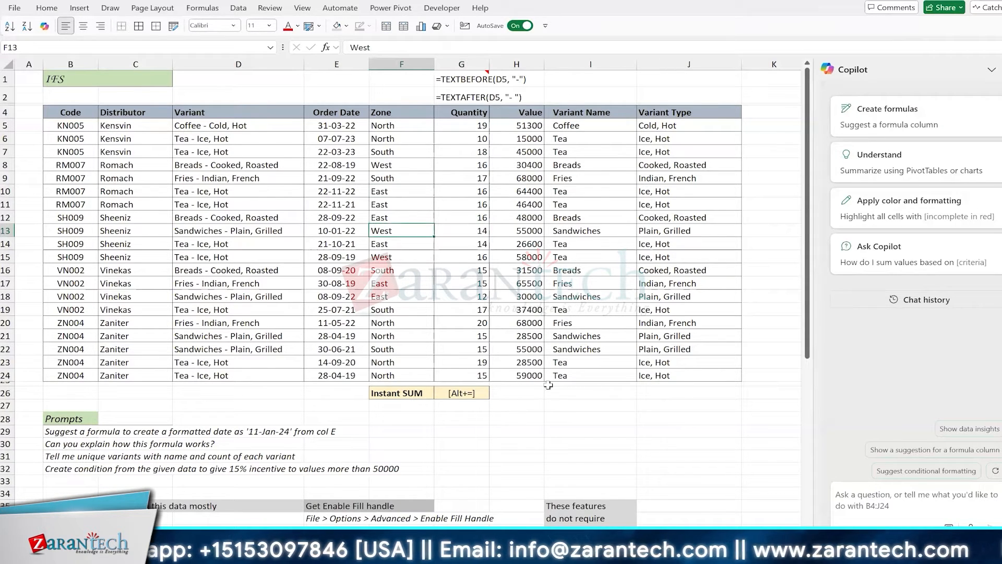
pyautogui.scroll(-5, 576, 333)
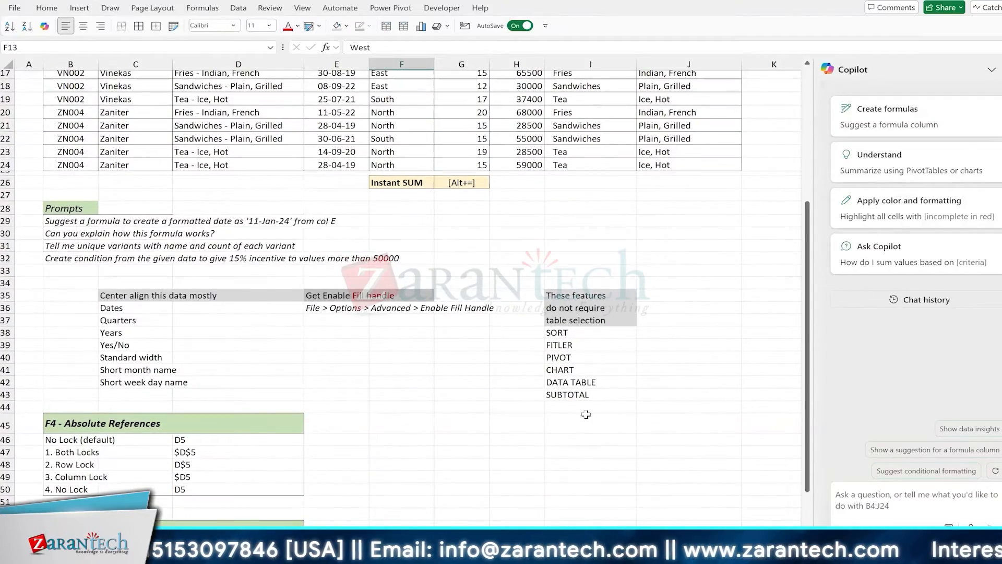
pyautogui.scroll(4, 513, 308)
pyautogui.scroll(1, 513, 308)
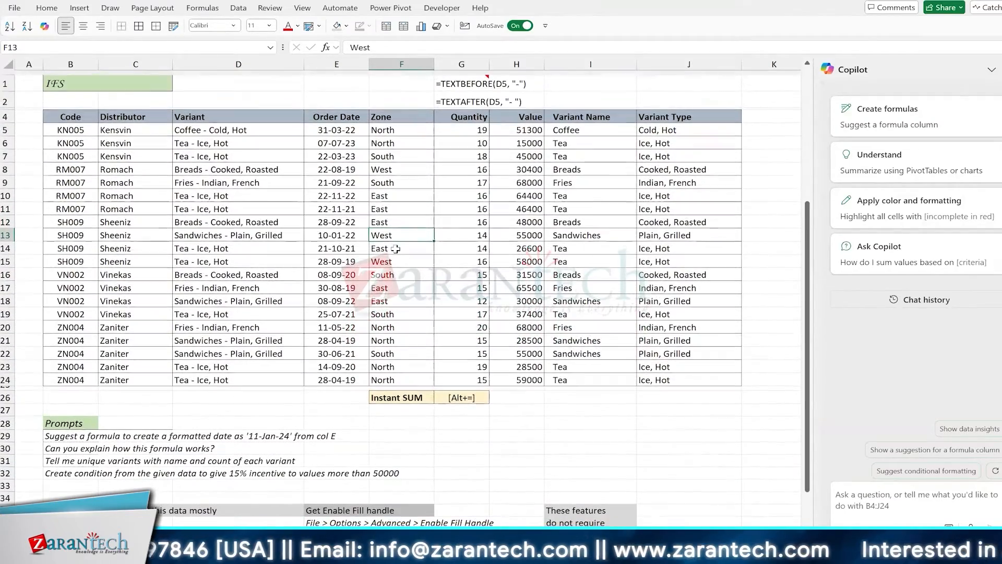
pyautogui.click(395, 252)
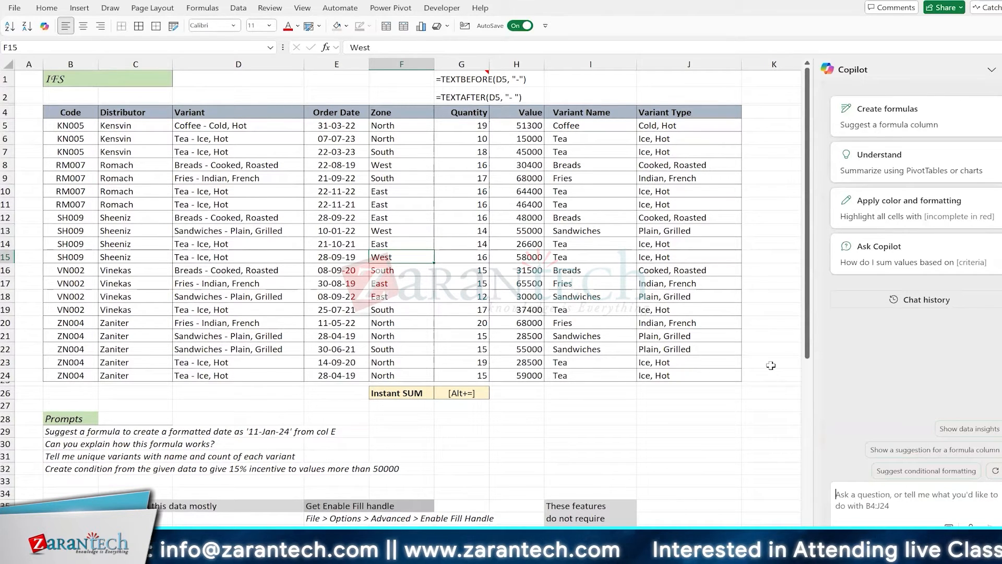
# Ask Copilot: 'Please separate the data from Variant column (D) using hyphen as the separator'
pyautogui.write('pLEAS')
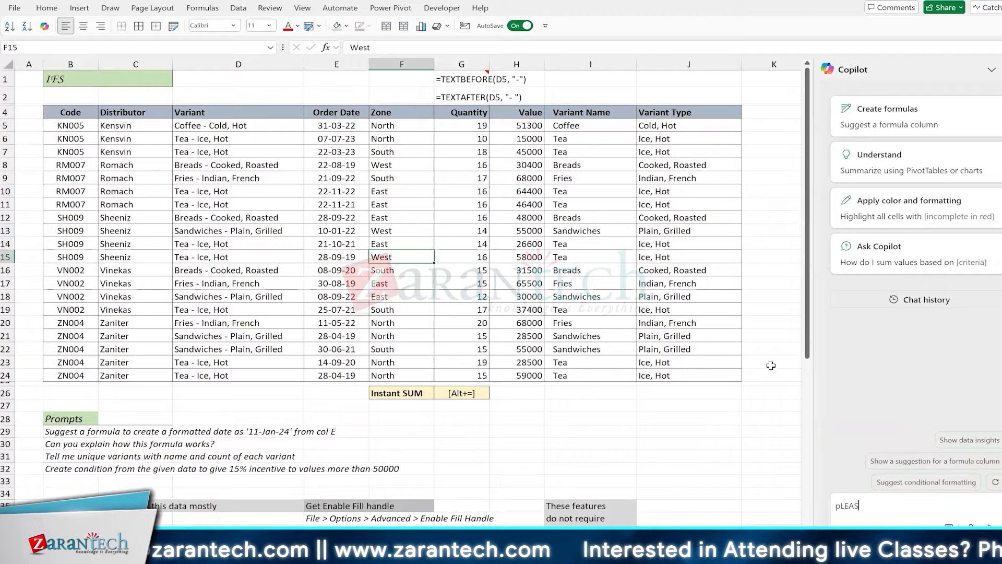
pyautogui.press('BackSpace')
pyautogui.press('BackSpace')
pyautogui.press('BackSpace')
pyautogui.press('BackSpace')
pyautogui.press('BackSpace')
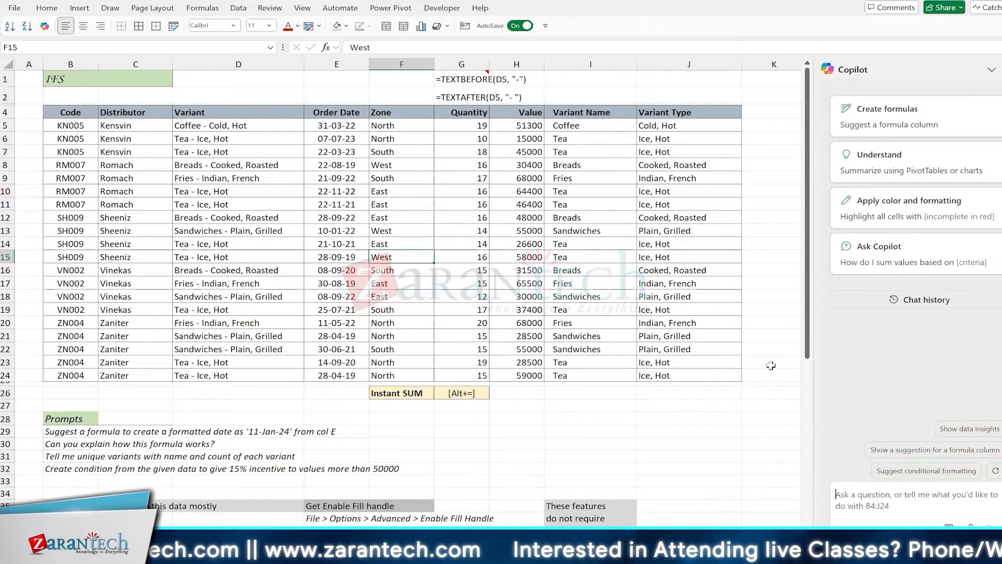
pyautogui.write('P')
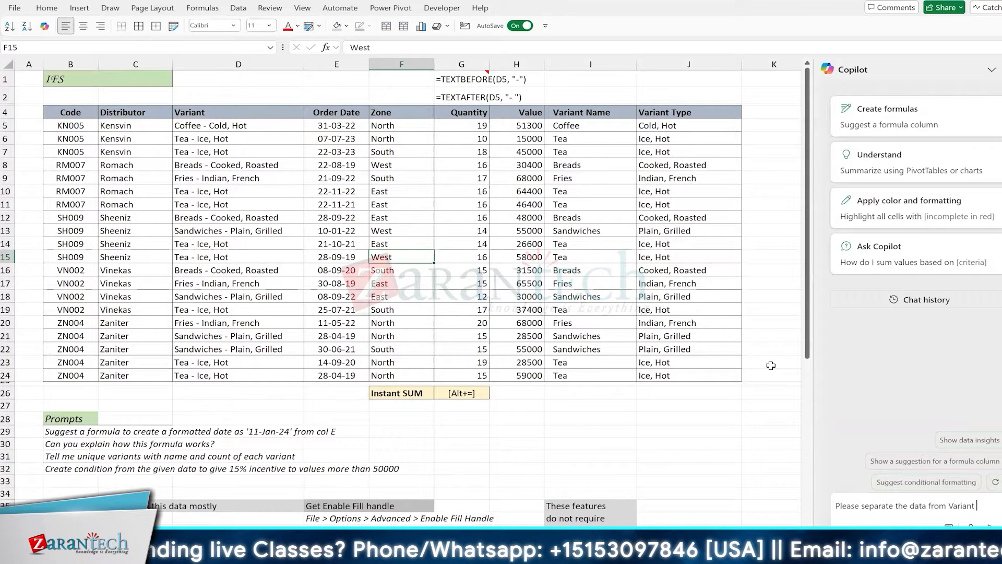
pyautogui.write('mn (D) u')
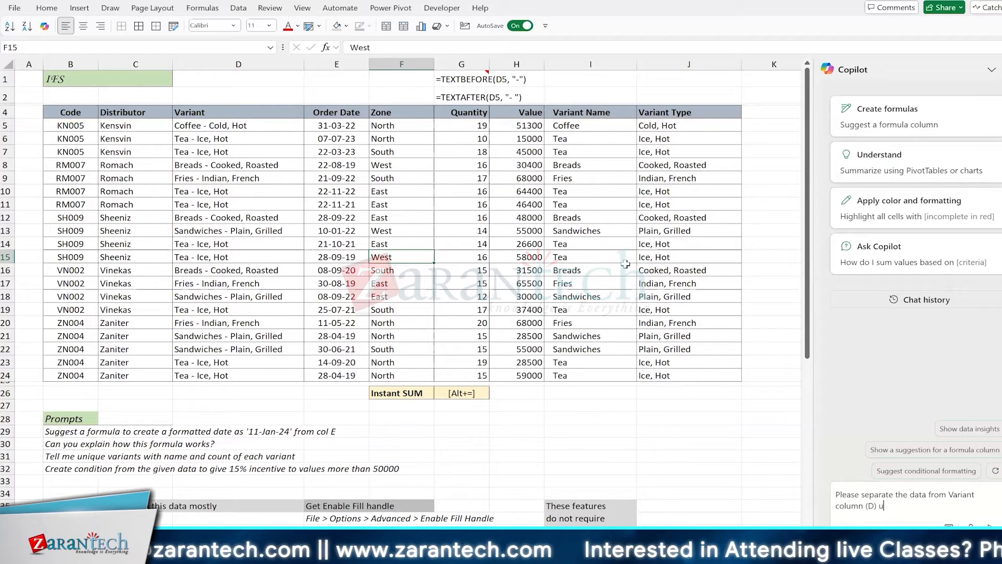
pyautogui.write('hyphen as the separator')
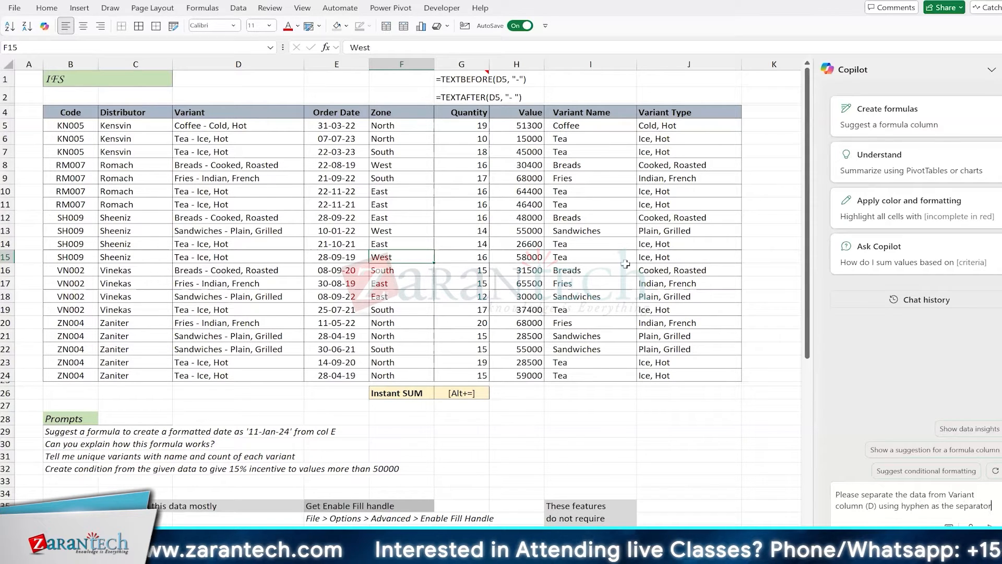
pyautogui.hotkey('shift', 'Home')
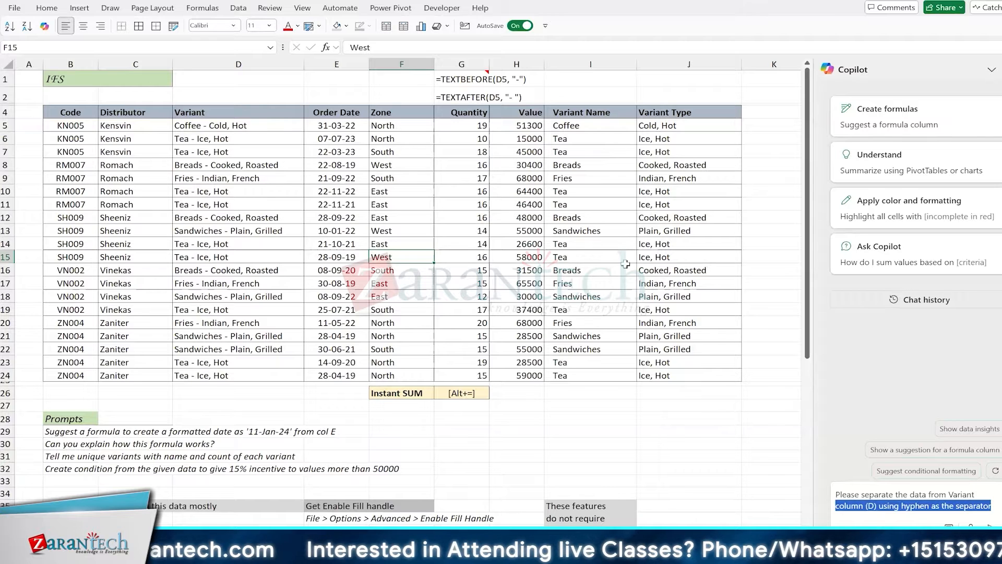
pyautogui.hotkey('shift', 'Left')
pyautogui.hotkey('shift', 'Left')
pyautogui.hotkey('shift', 'Left')
pyautogui.hotkey('shift', 'Left')
pyautogui.hotkey('shift', 'Left')
pyautogui.hotkey('shift', 'Left')
pyautogui.hotkey('shift', 'Left')
pyautogui.hotkey('shift', 'Left')
pyautogui.hotkey('shift', 'Left')
pyautogui.hotkey('shift', 'Left')
pyautogui.hotkey('shift', 'Left')
pyautogui.hotkey('shift', 'Left')
pyautogui.hotkey('shift', 'Left')
pyautogui.hotkey('shift', 'Left')
pyautogui.hotkey('shift', 'Left')
pyautogui.hotkey('shift', 'Left')
pyautogui.hotkey('shift', 'Left')
pyautogui.hotkey('shift', 'Left')
pyautogui.hotkey('shift', 'Left')
pyautogui.hotkey('shift', 'Left')
pyautogui.hotkey('ctrl', 'c')
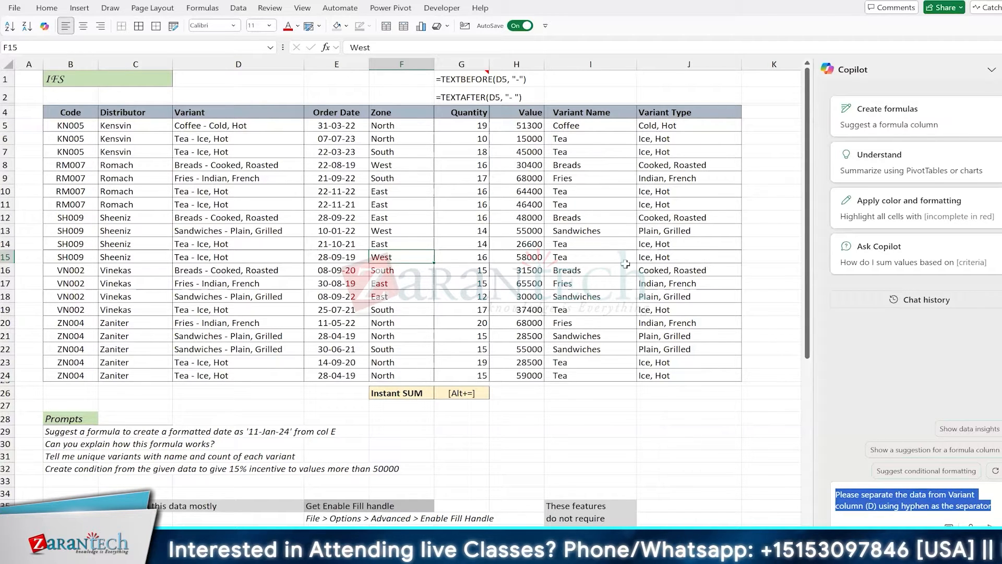
pyautogui.press('Return')
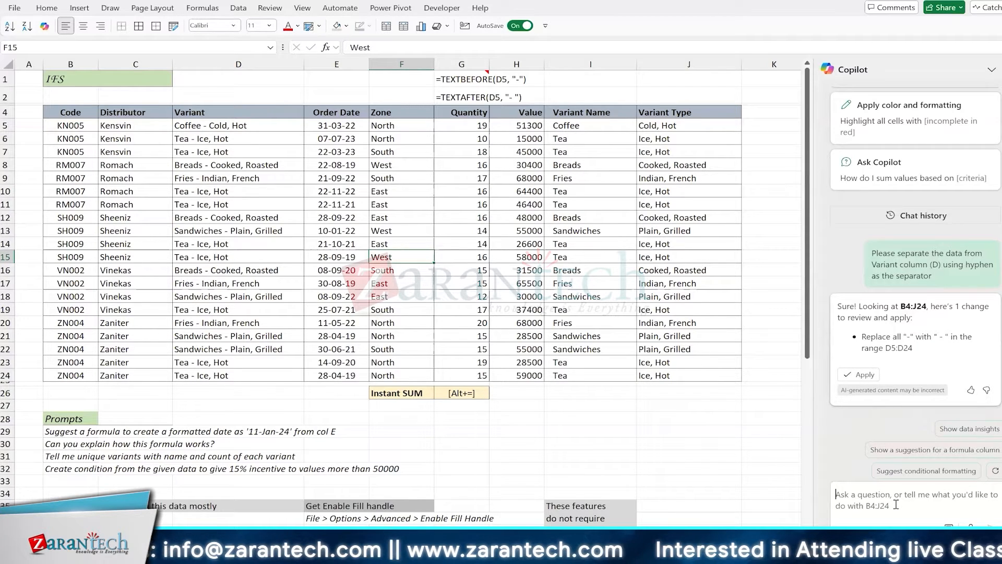
# Resend the split request adding 'to create examples like Coffee, Tea and Breads', then apply Copilot's four changes
pyautogui.hotkey('ctrl', 'v')
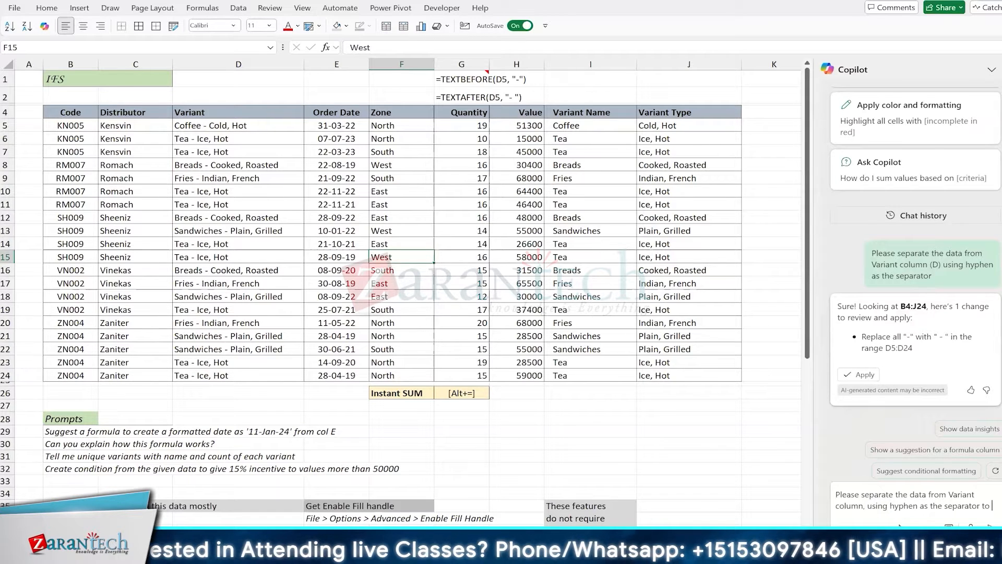
pyautogui.write('create examples like Coffee, Tea and Breads')
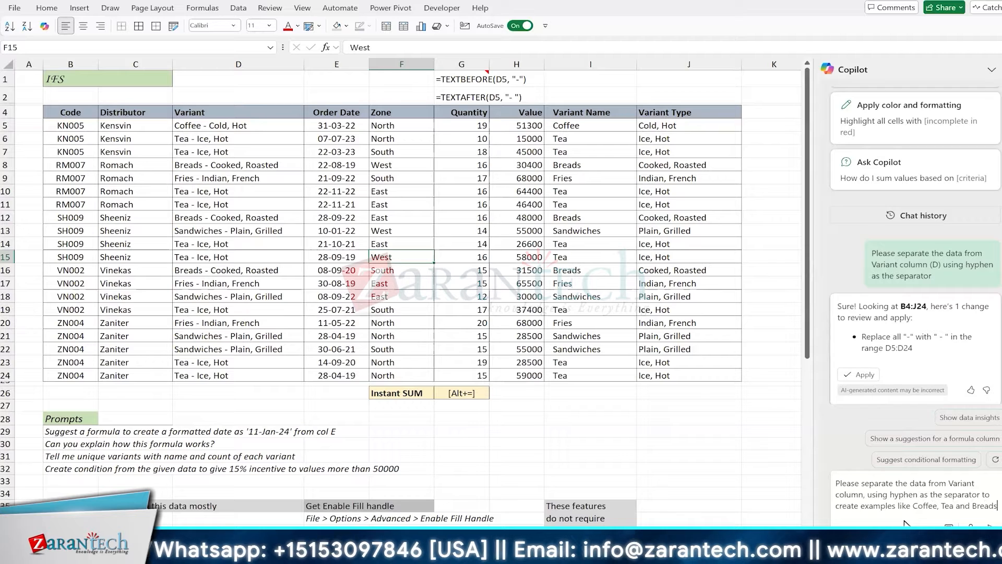
pyautogui.press('Return')
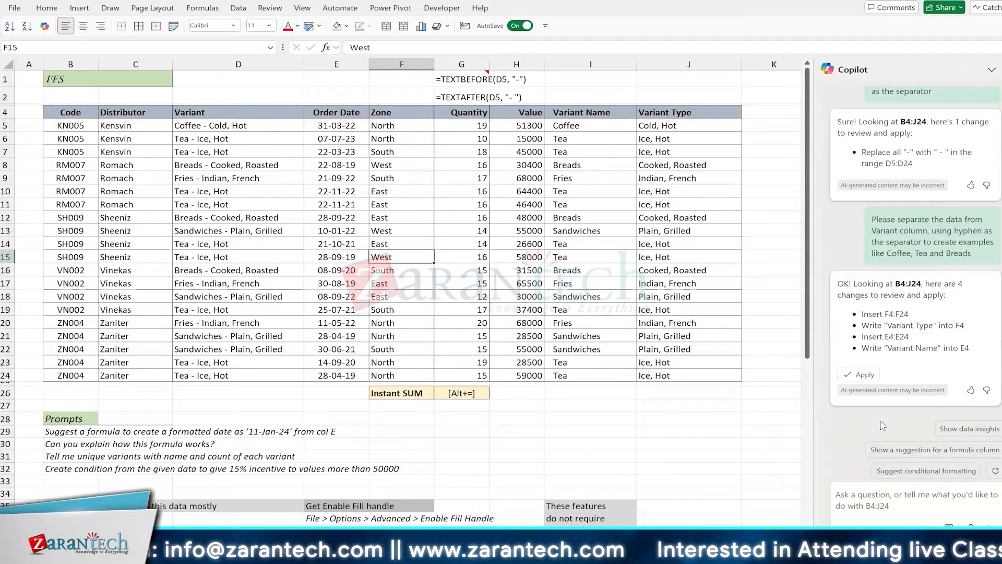
pyautogui.click(873, 376)
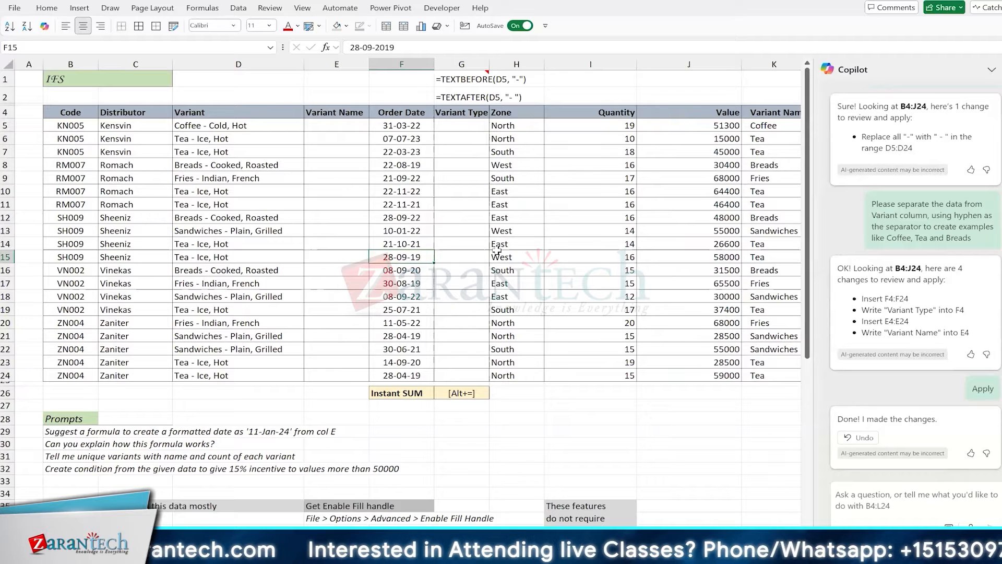
# Inspect the new empty Variant Name column E next to Variant values like 'Coffee - Cold, Hot'
pyautogui.click(327, 125)
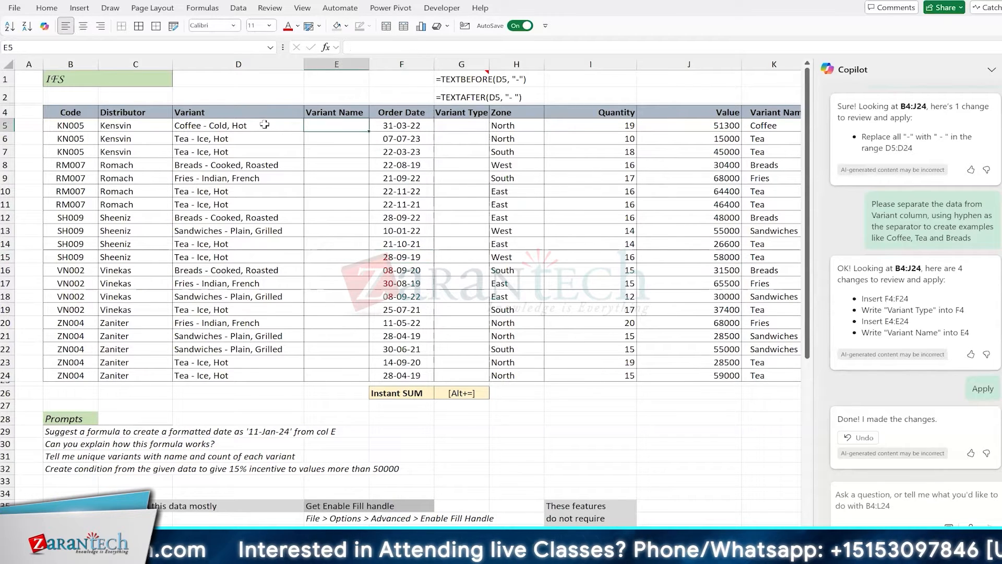
pyautogui.click(265, 125)
pyautogui.click(362, 127)
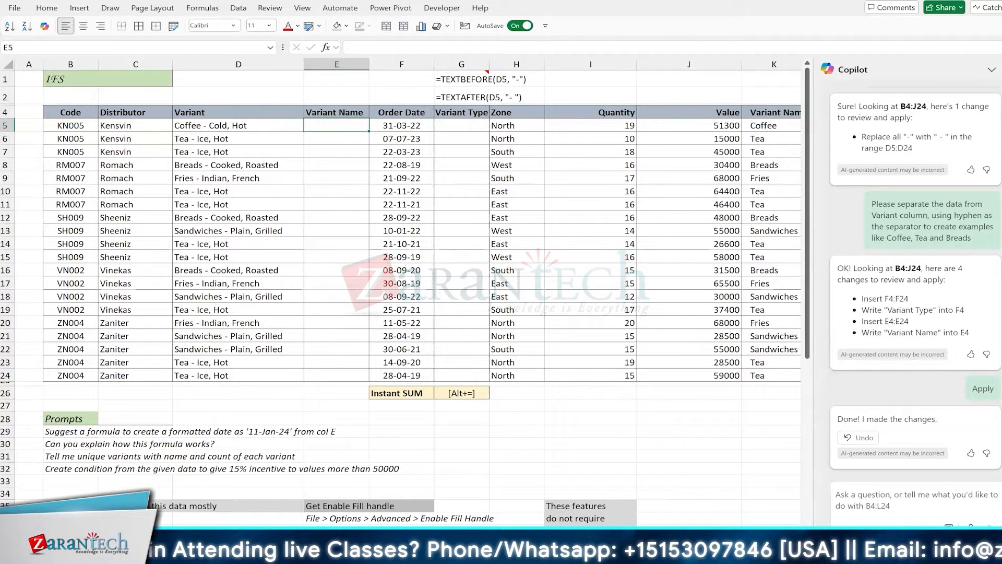
pyautogui.hscroll(3, 523, 129)
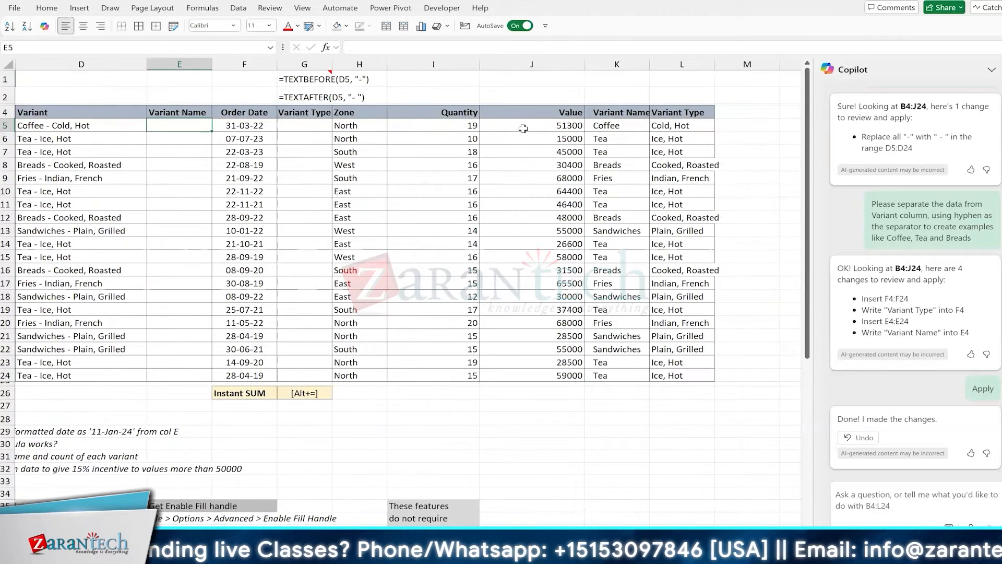
pyautogui.hscroll(5, 522, 129)
pyautogui.hscroll(-3, 405, 132)
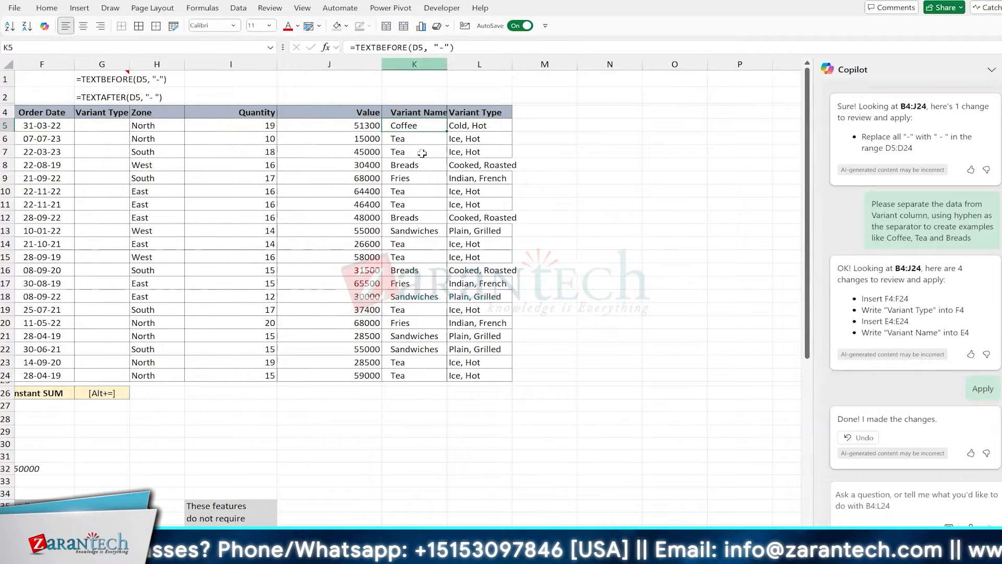
# Set the split Variant Name and Variant Type columns K and L to width 20
pyautogui.moveTo(422, 153); pyautogui.dragTo(465, 154)
pyautogui.hotkey('alt', 'h')
pyautogui.press('o')
pyautogui.press('w')
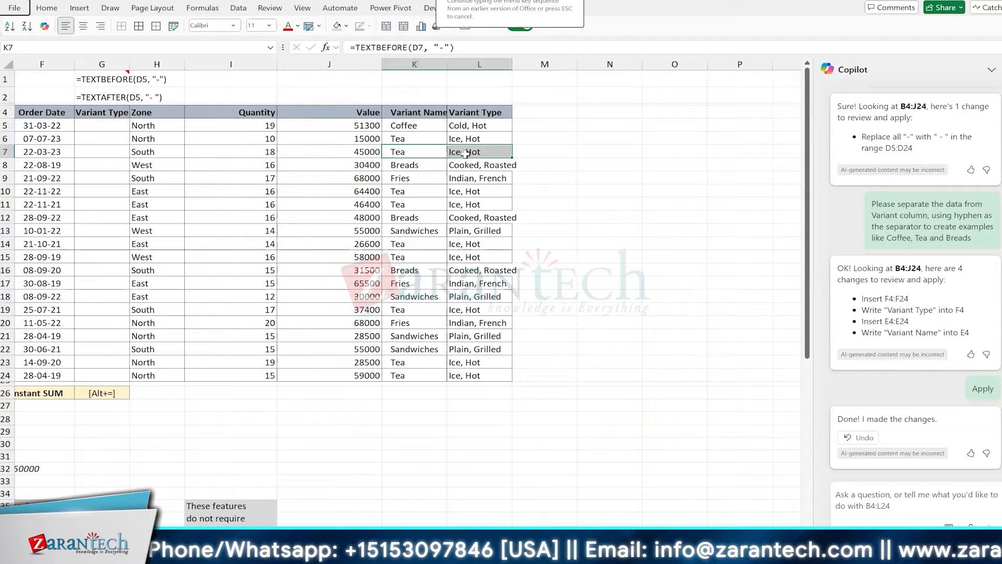
pyautogui.write('20')
pyautogui.press('Return')
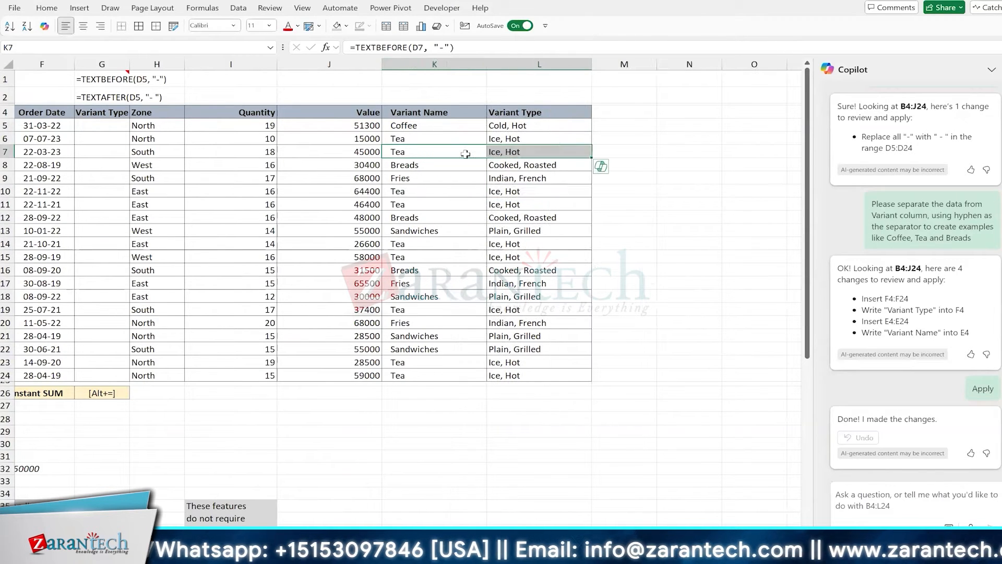
pyautogui.hotkey('ctrl', 'Left')
pyautogui.hotkey('ctrl', 'Left')
pyautogui.hotkey('ctrl', 'Left')
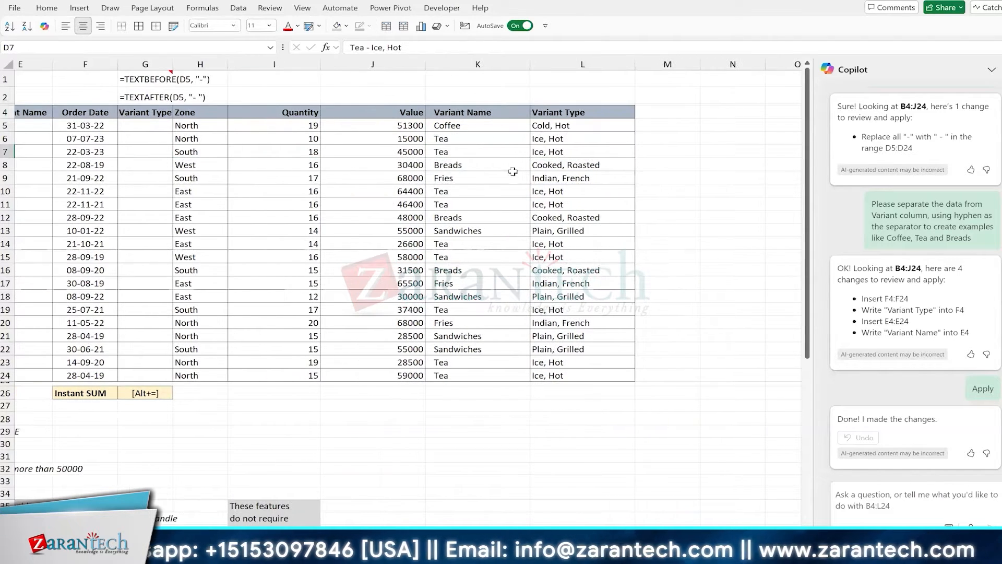
pyautogui.hscroll(-2, 512, 170)
pyautogui.hotkey('ctrl', 'Left')
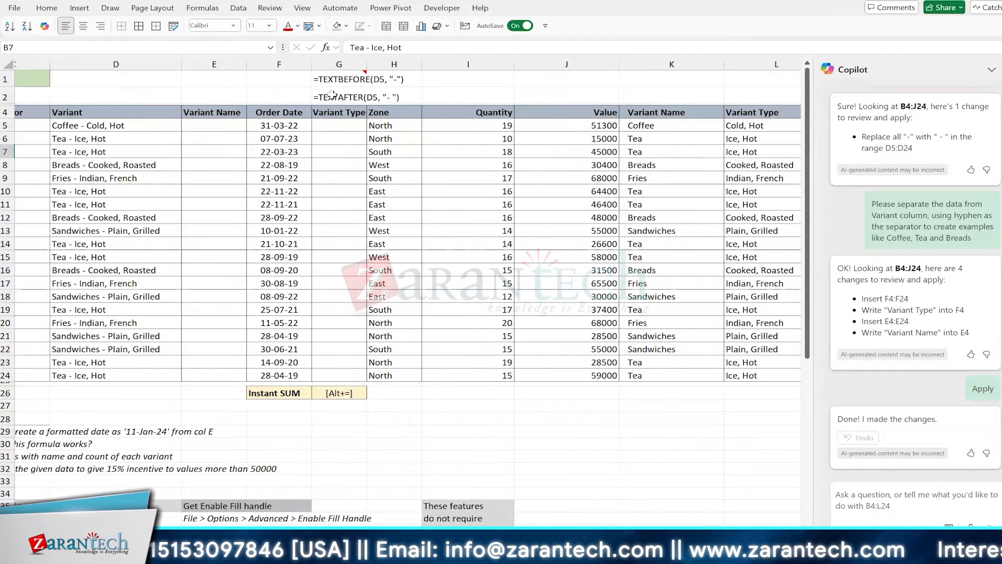
pyautogui.hotkey('ctrl', 'Left')
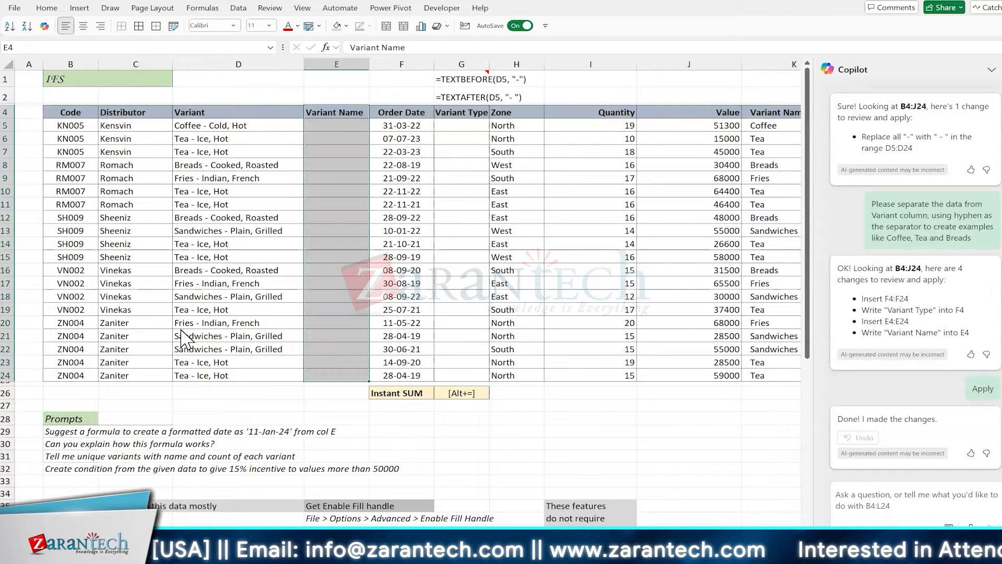
# Delete the empty Variant Name column as an entire column
pyautogui.hotkey('ctrl', '-')
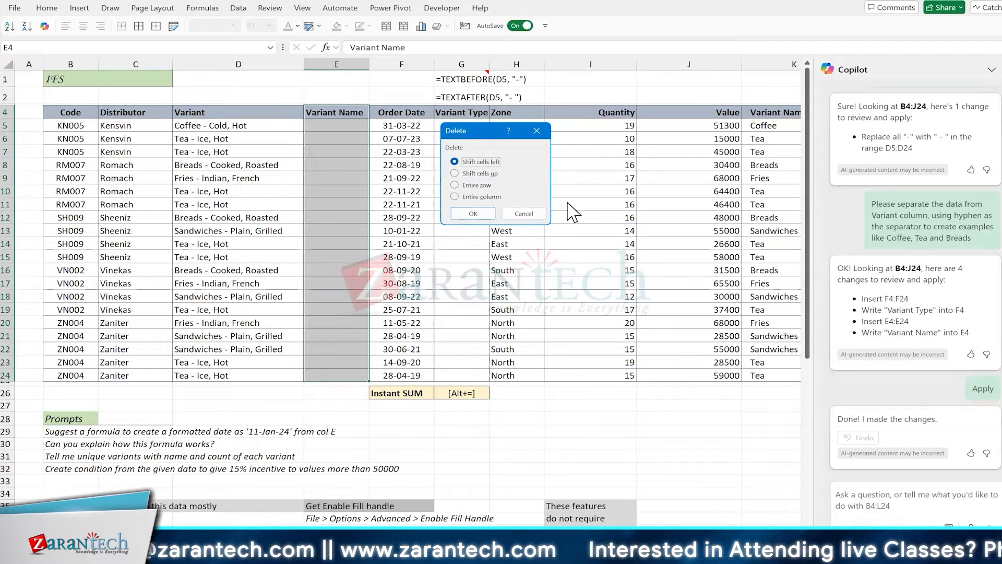
pyautogui.click(532, 214)
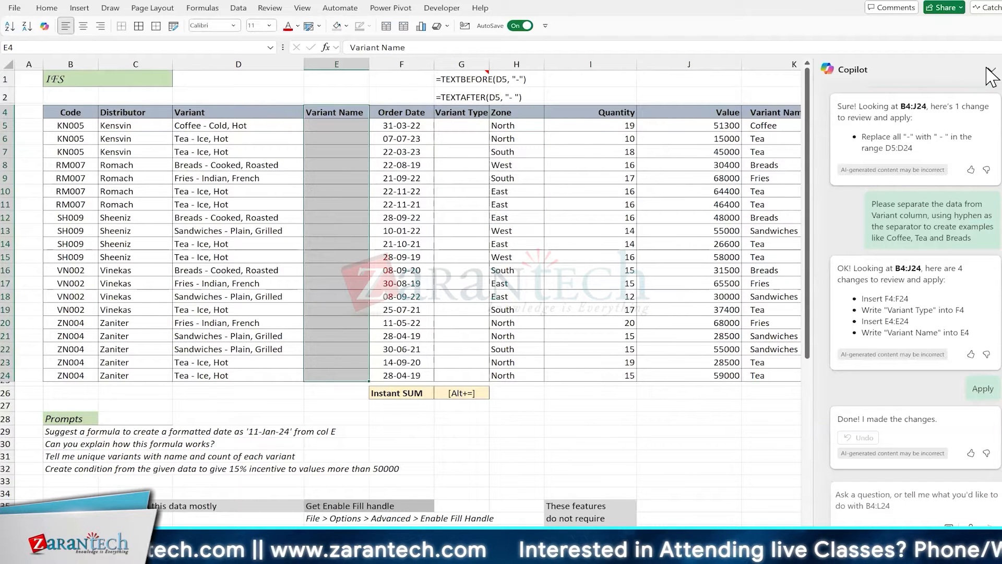
pyautogui.click(990, 72)
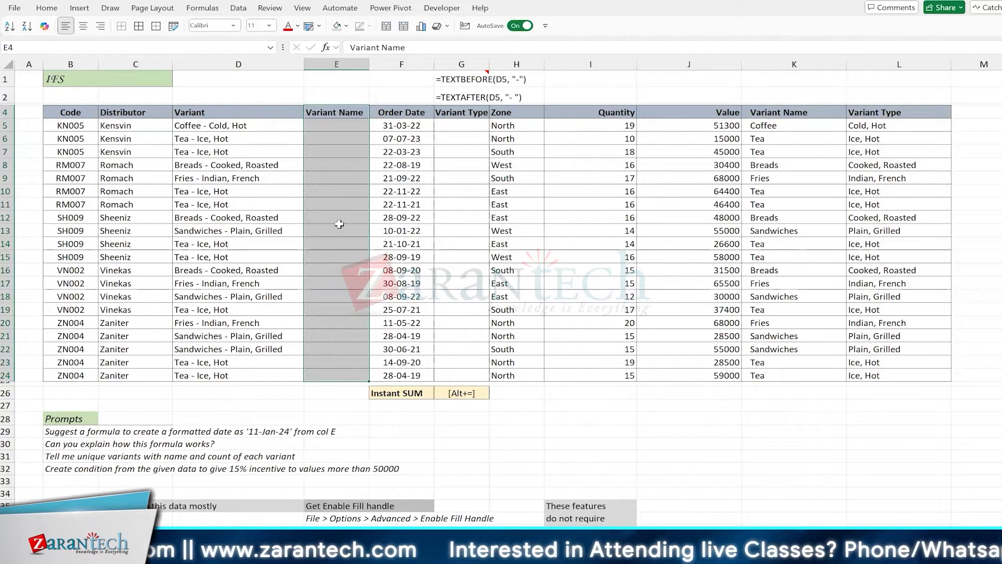
pyautogui.hotkey('ctrl', '-')
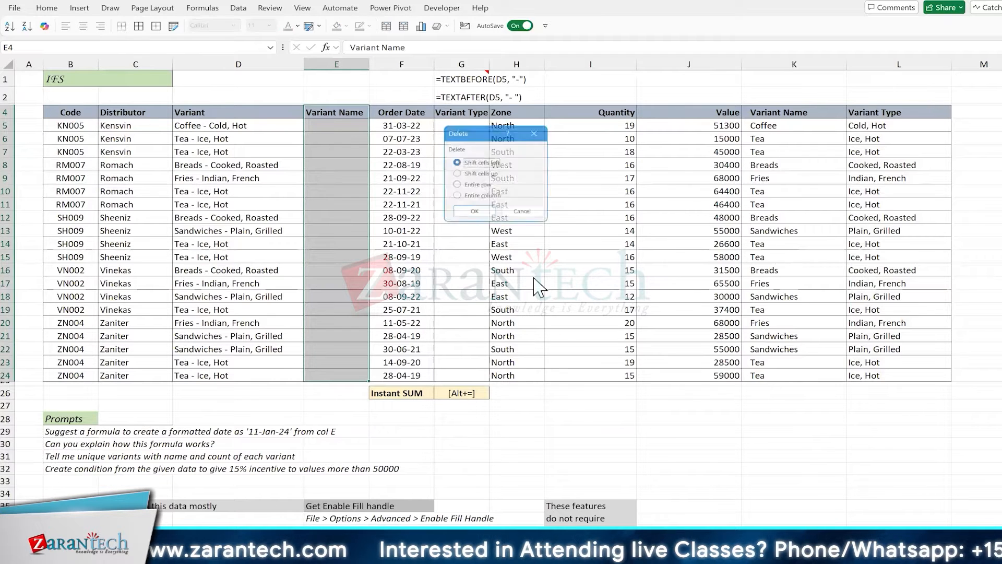
pyautogui.press('c')
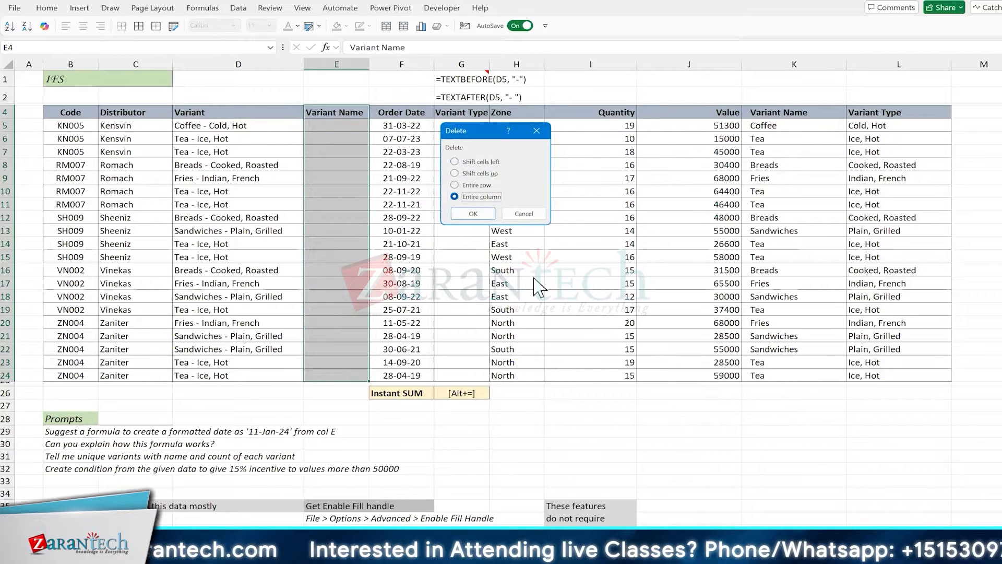
pyautogui.press('Return')
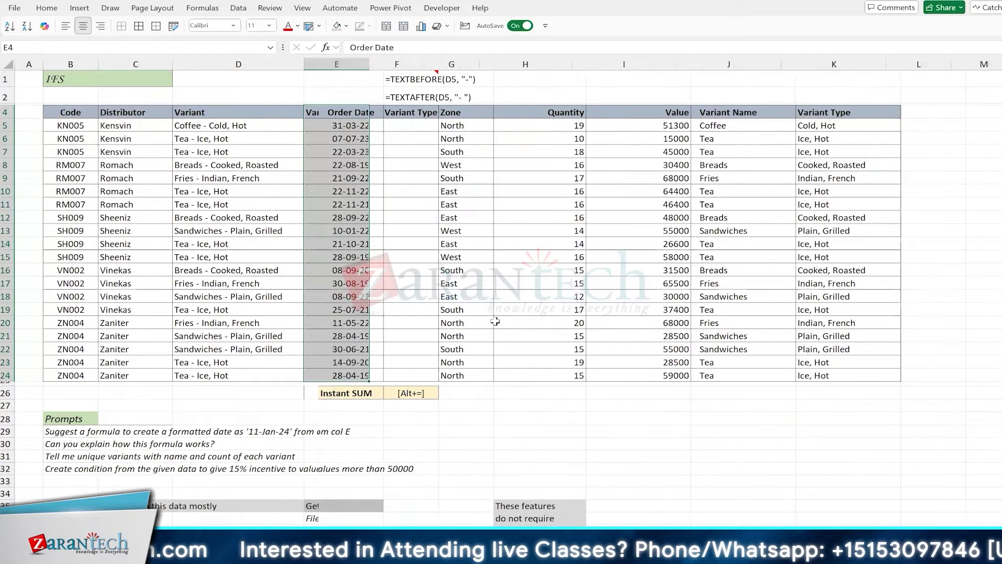
pyautogui.click(343, 232)
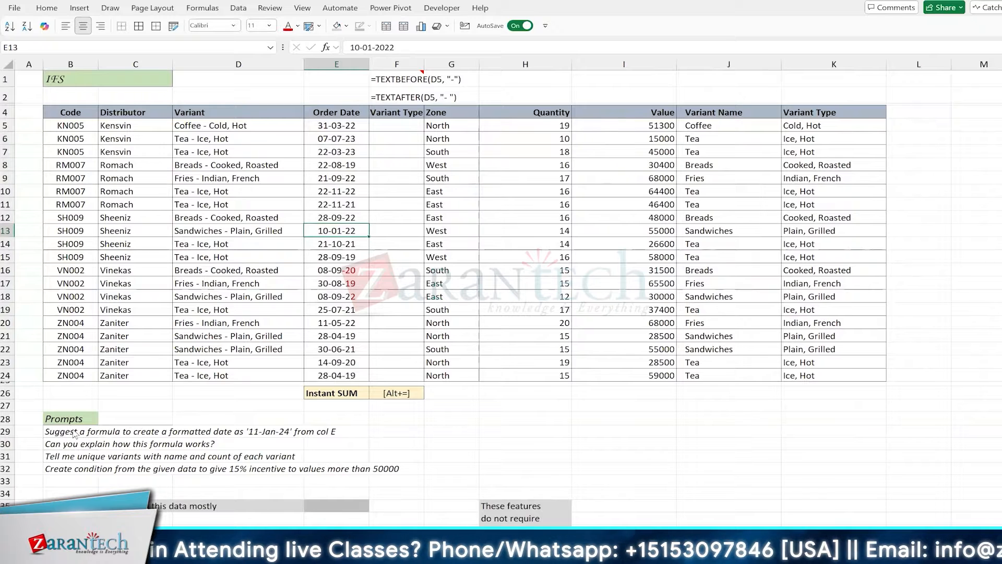
# Reopen Copilot and delete the empty Variant Type column F4:F24
pyautogui.hotkey('alt', '3')
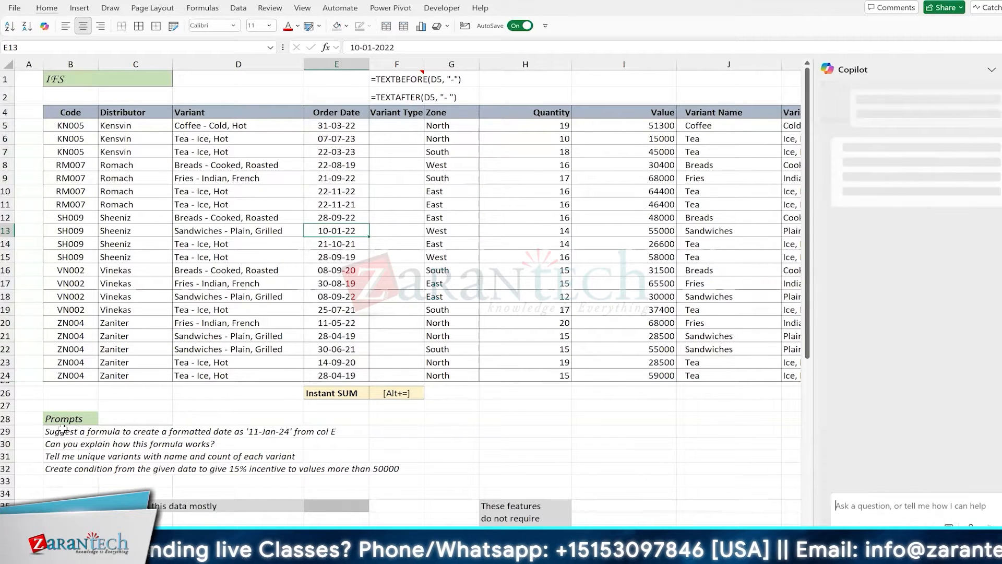
pyautogui.click(72, 430)
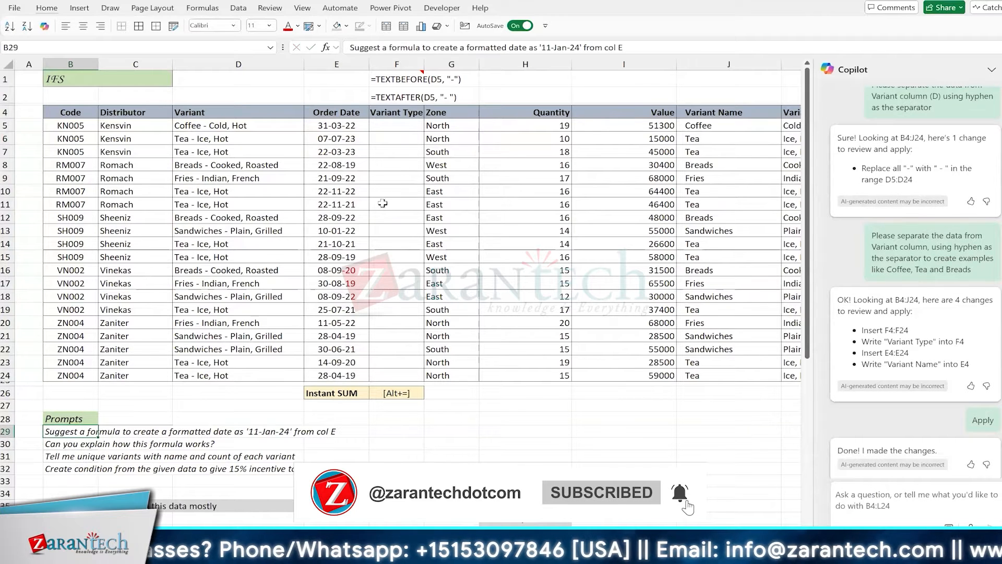
pyautogui.click(408, 160)
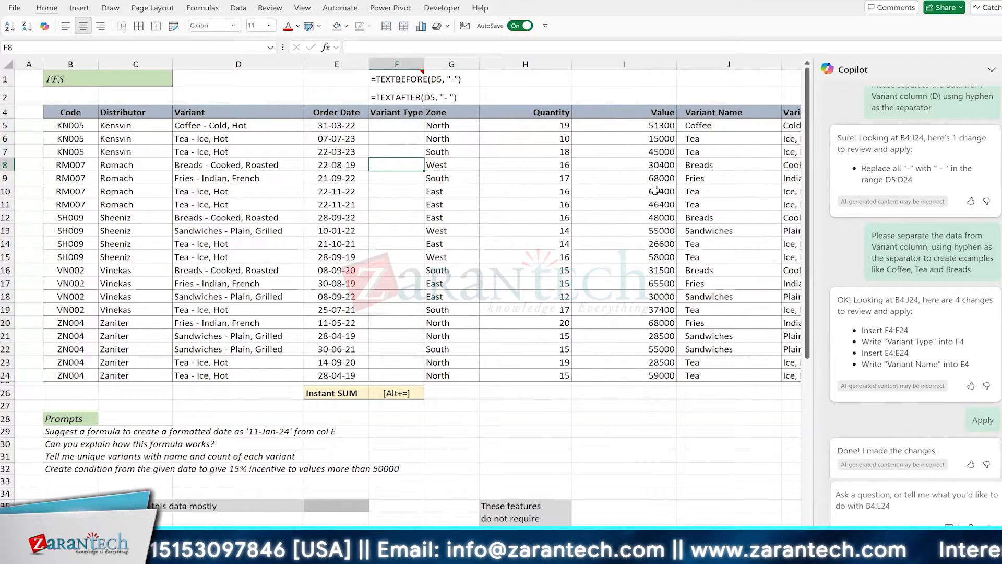
pyautogui.moveTo(408, 112); pyautogui.dragTo(405, 373)
pyautogui.hotkey('ctrl', '-')
pyautogui.press('c')
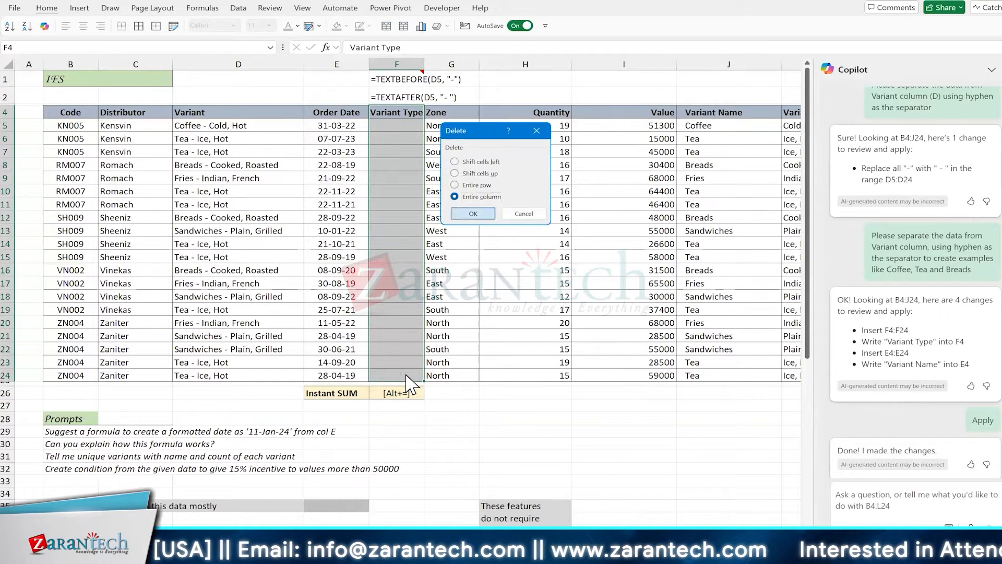
pyautogui.press('Return')
pyautogui.click(443, 313)
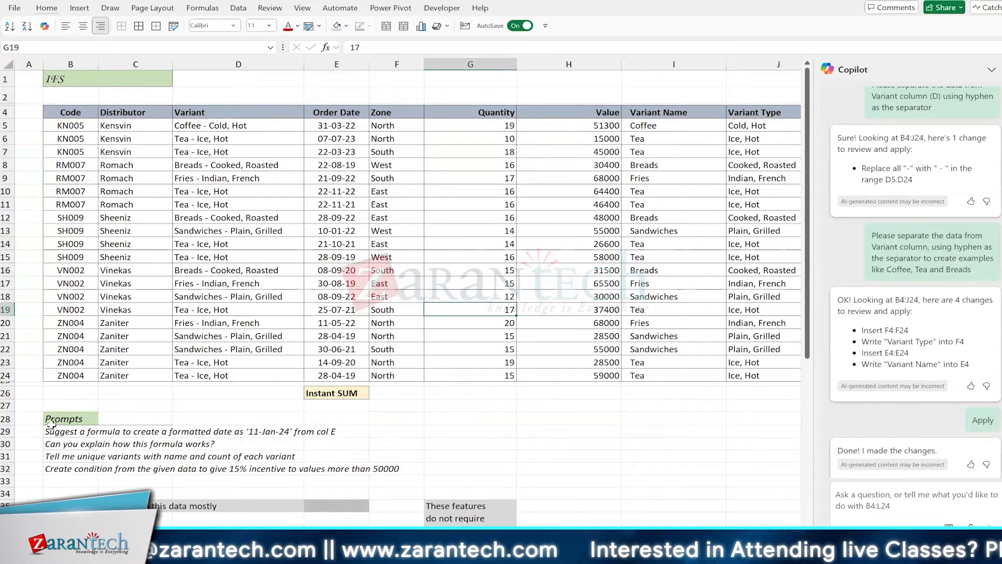
# Select the full date-formatting prompt text in B29
pyautogui.click(65, 432)
pyautogui.press('F2')
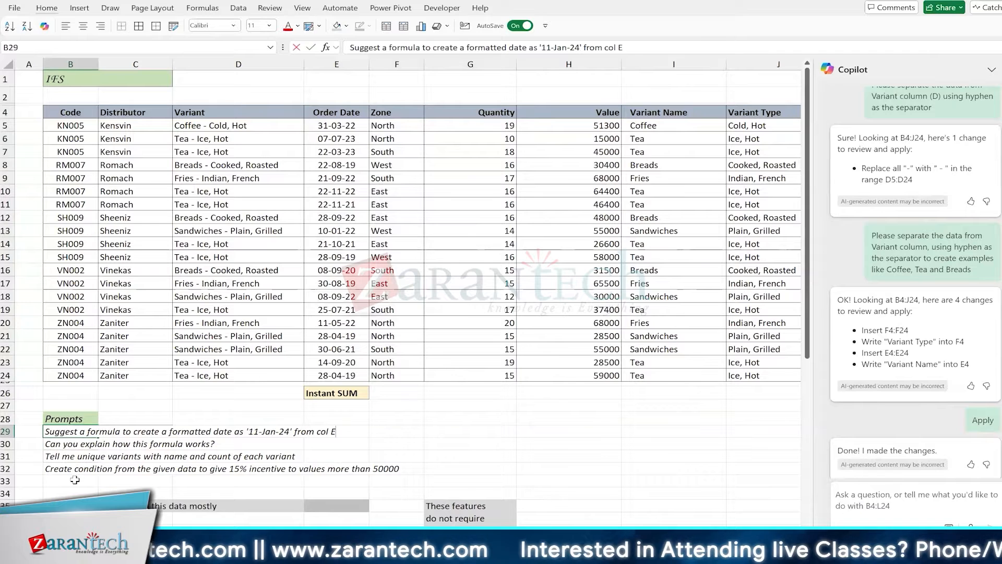
pyautogui.hotkey('shift', 'Home')
pyautogui.hotkey('ctrl', 'c')
# Copy the B29 date-formatting prompt into Copilot's question box and send it
pyautogui.press('Return')
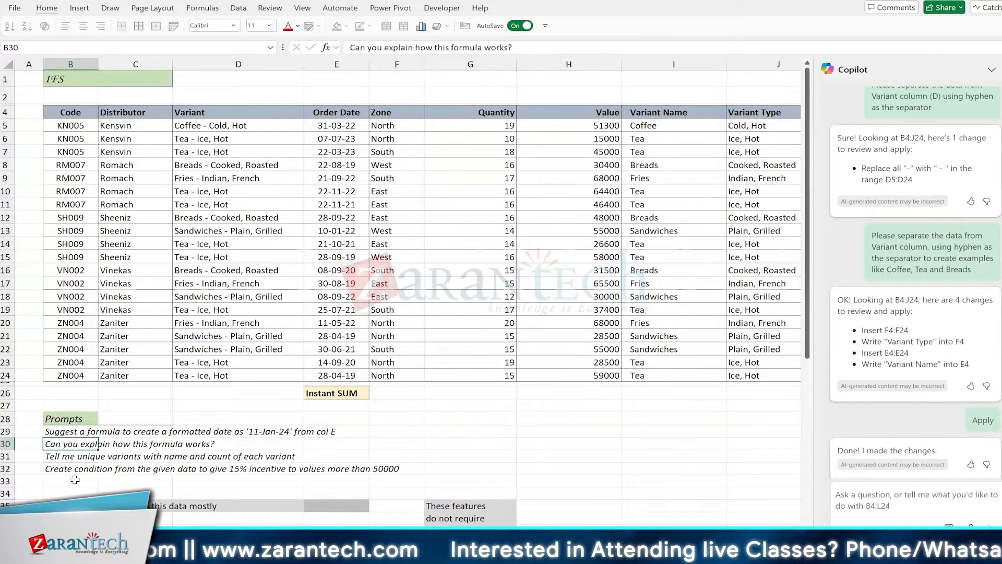
pyautogui.press('Up')
pyautogui.click(857, 496)
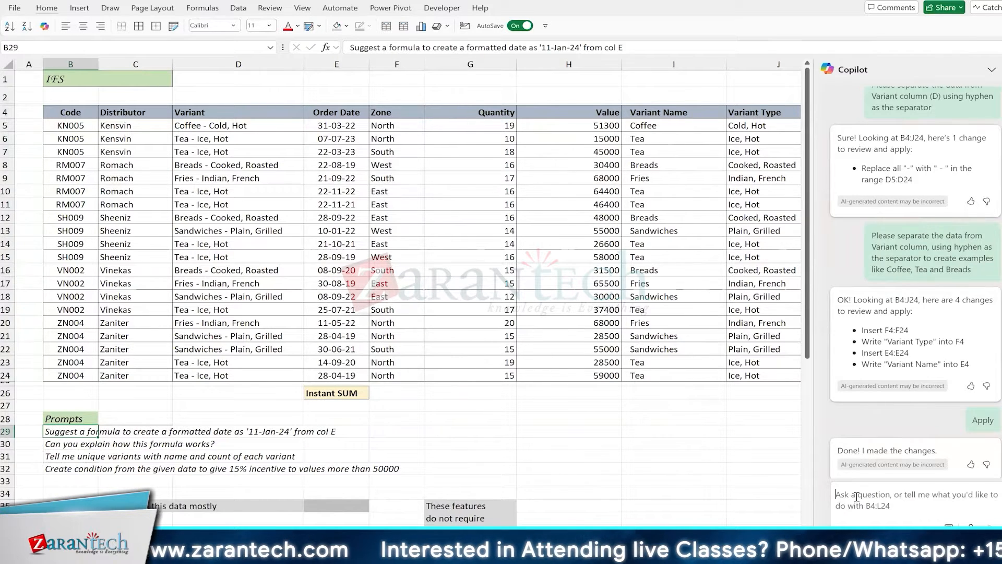
pyautogui.hotkey('ctrl', 'v')
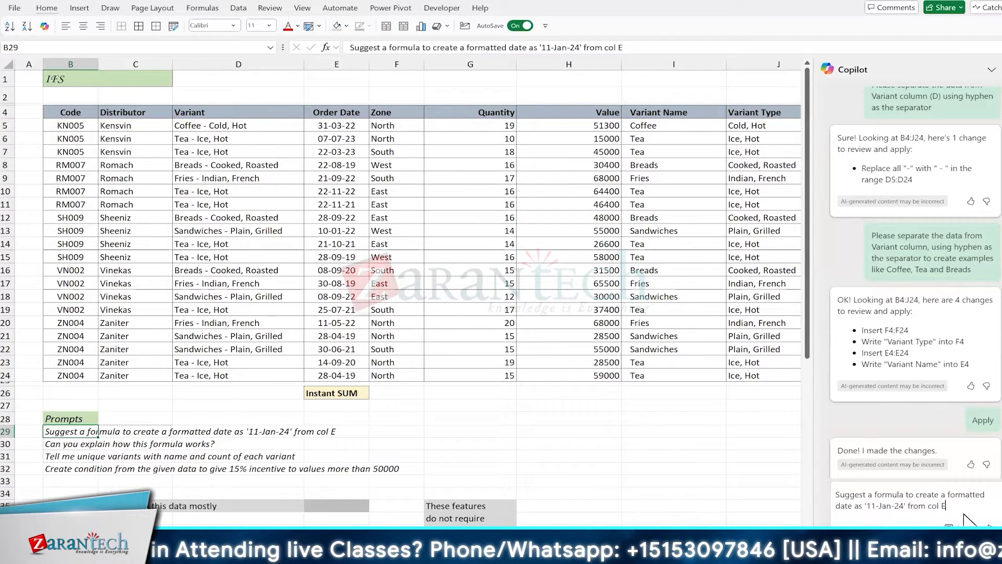
pyautogui.press('Return')
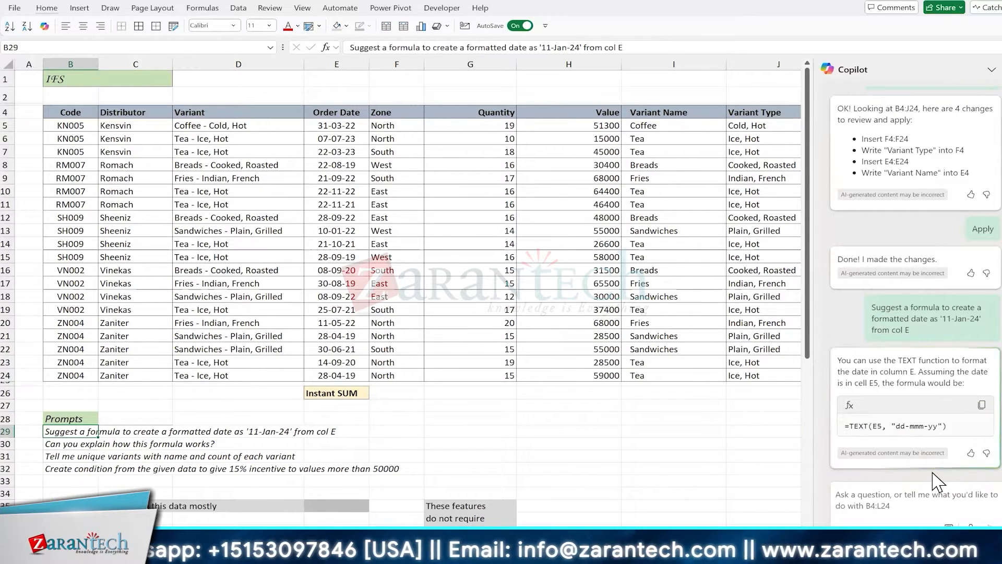
# Paste Copilot's =TEXT(E5, "dd-mmm-yy") formula into K5 and fill it down to row 24
pyautogui.click(982, 405)
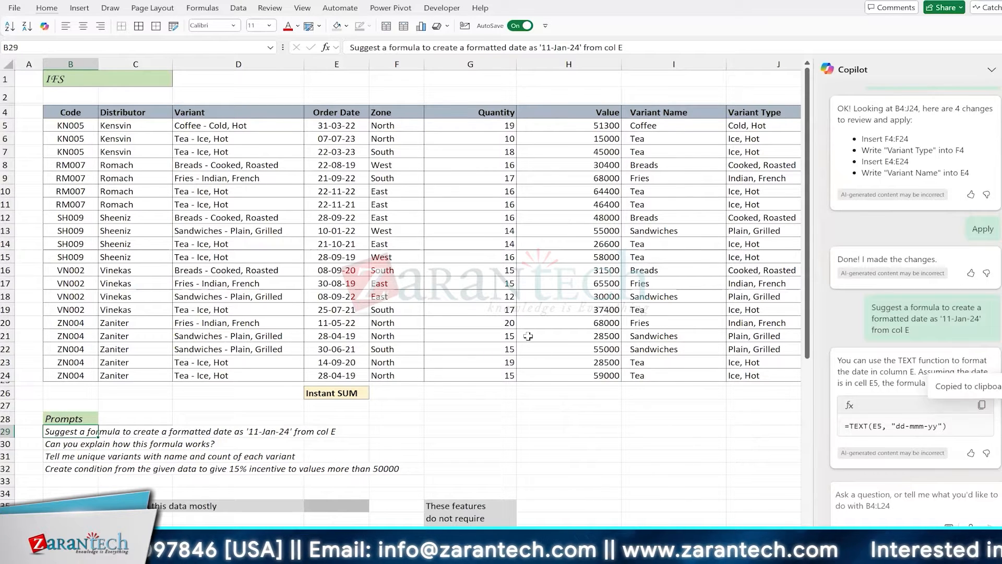
pyautogui.hscroll(3, 583, 125)
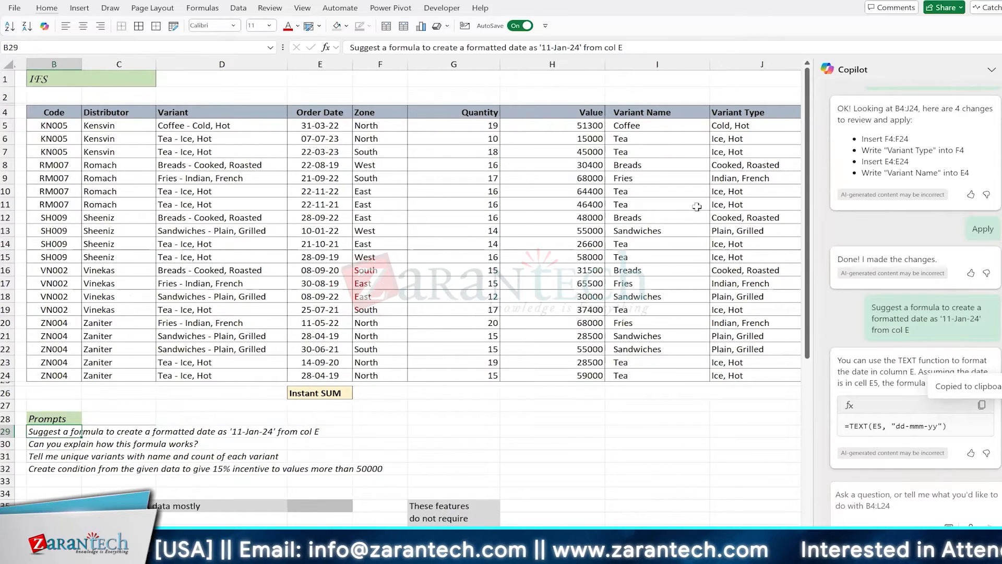
pyautogui.hscroll(1, 696, 206)
pyautogui.hscroll(1, 697, 207)
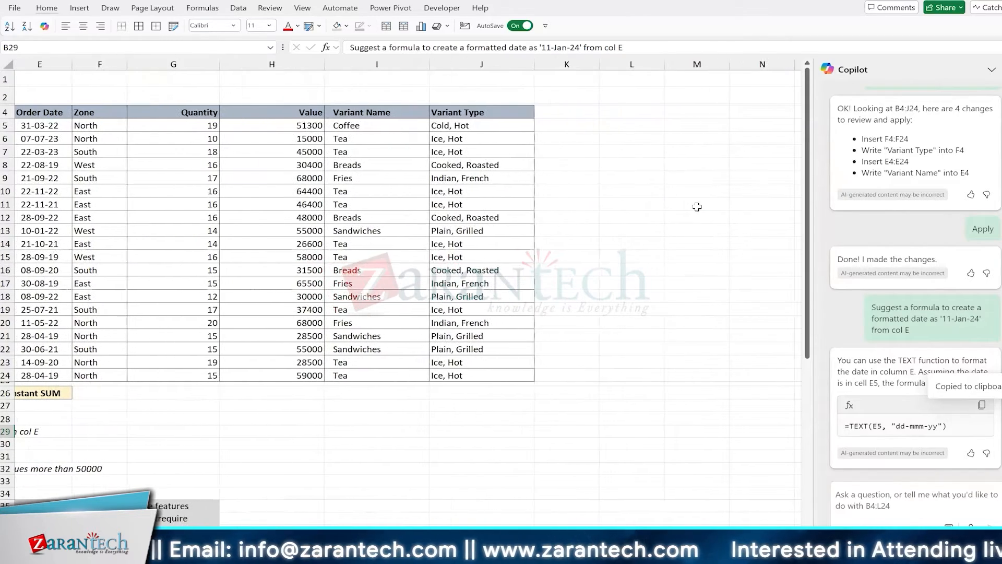
pyautogui.hscroll(-1, 696, 207)
pyautogui.click(591, 126)
pyautogui.hotkey('ctrl', 'v')
pyautogui.hscroll(-1, 697, 207)
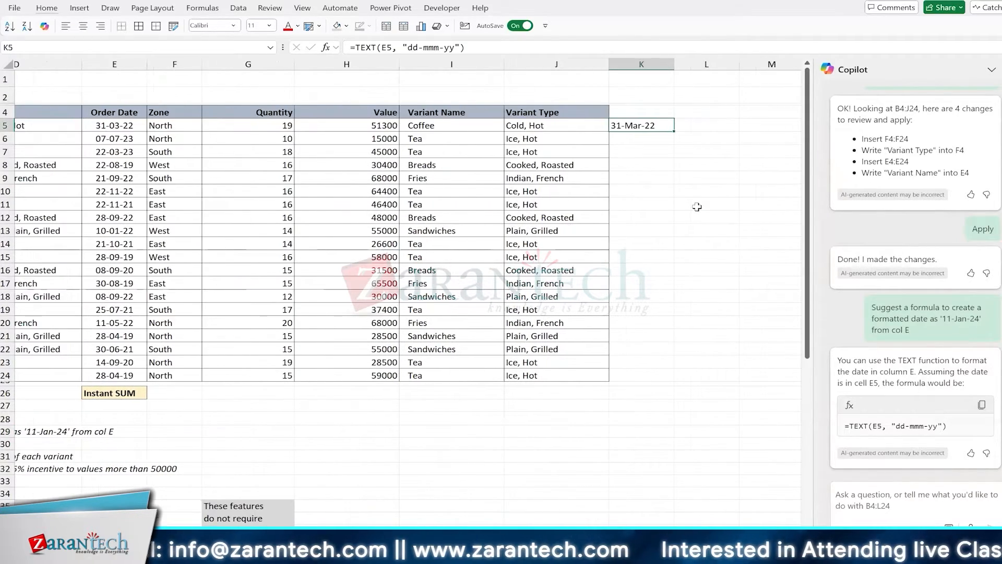
pyautogui.hscroll(-2, 697, 206)
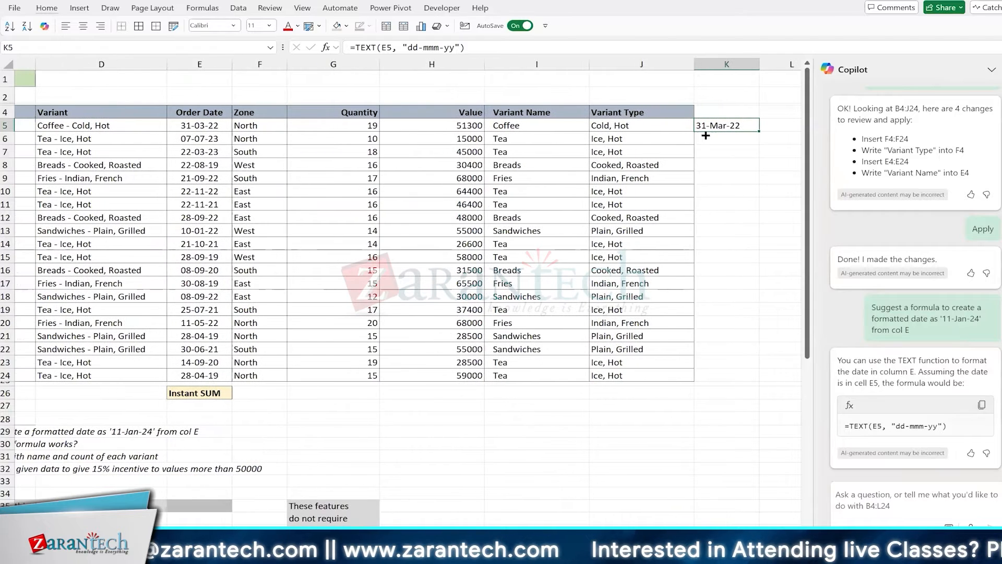
pyautogui.hscroll(1, 709, 133)
pyautogui.doubleClick(713, 131)
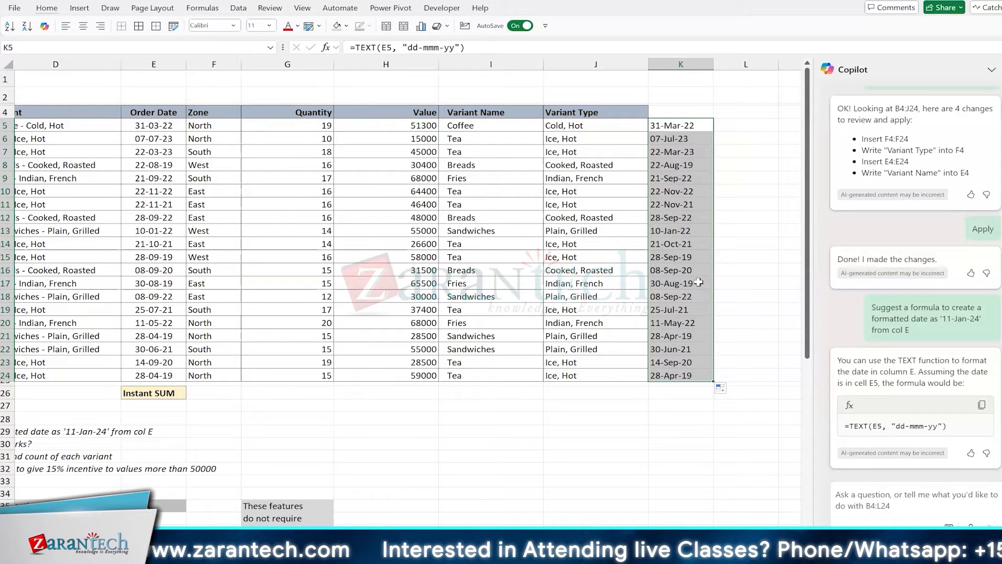
# Apply All Borders to the new date cells and rate Copilot's answer helpful
pyautogui.hotkey('alt', 'h')
pyautogui.press('b')
pyautogui.press('a')
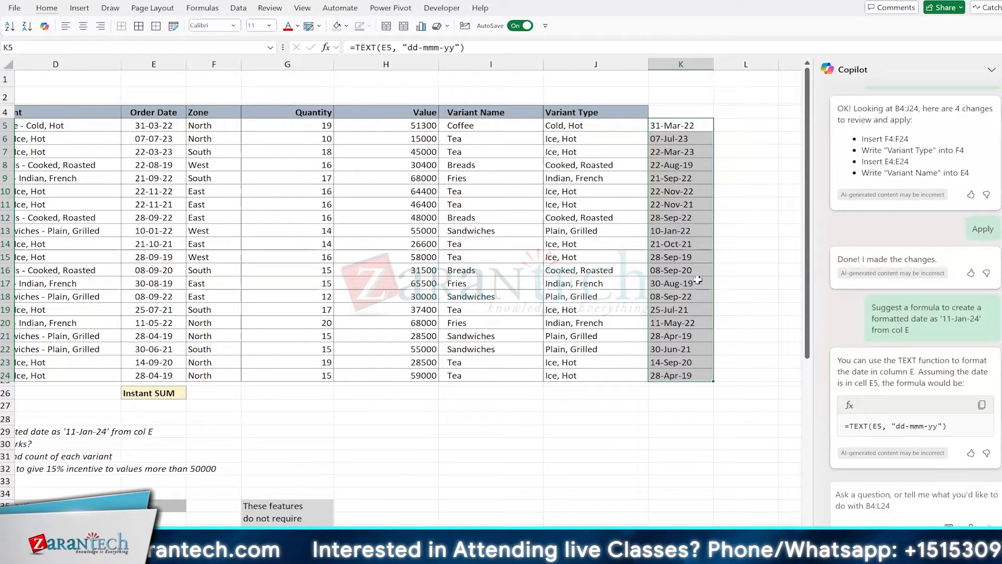
pyautogui.click(970, 453)
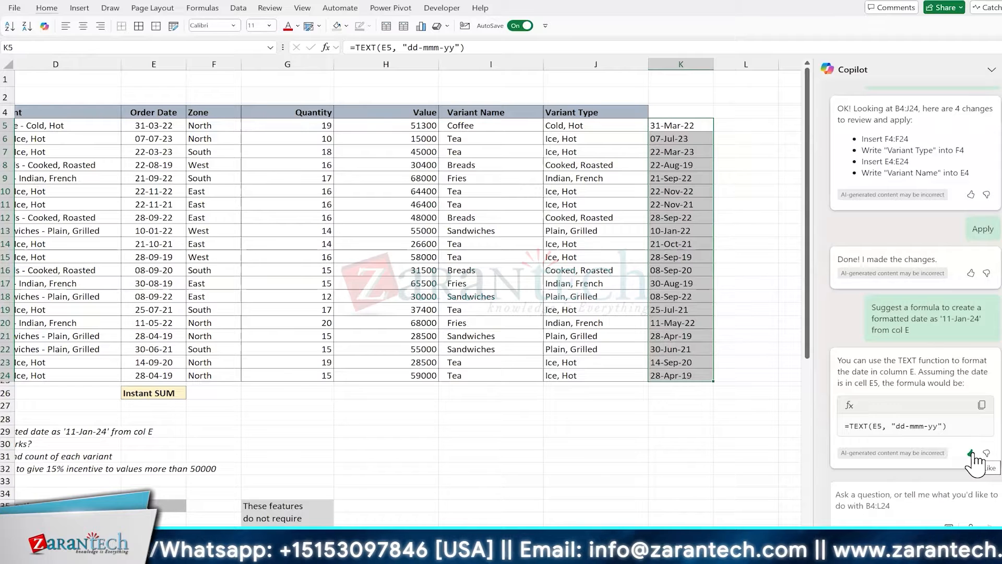
pyautogui.click(684, 267)
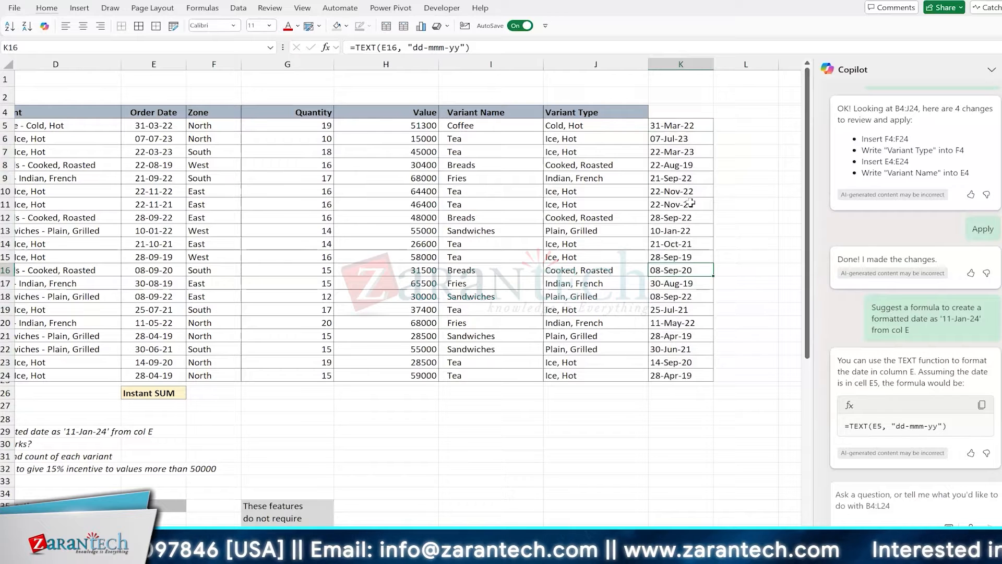
# Set the Quantity and Value columns to width 12
pyautogui.moveTo(334, 64); pyautogui.dragTo(292, 66)
pyautogui.moveTo(276, 168); pyautogui.dragTo(336, 174)
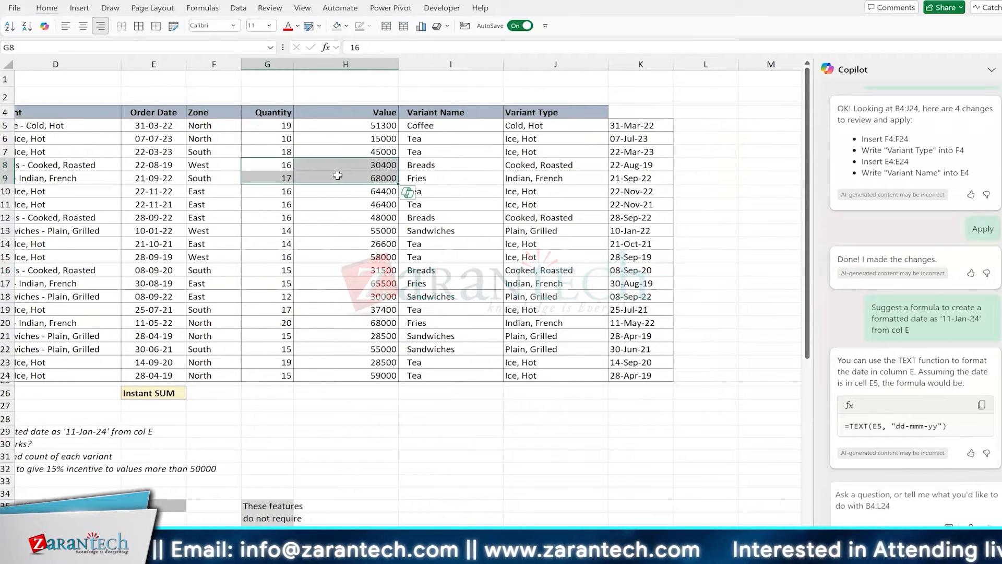
pyautogui.hotkey('shift', 'Up')
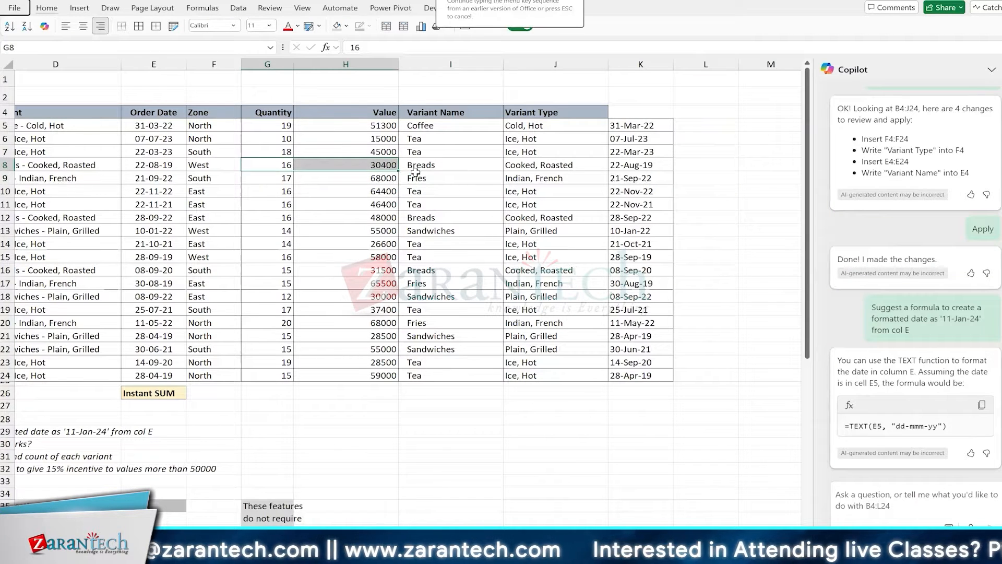
pyautogui.hotkey('alt', 'h')
pyautogui.write('ow12')
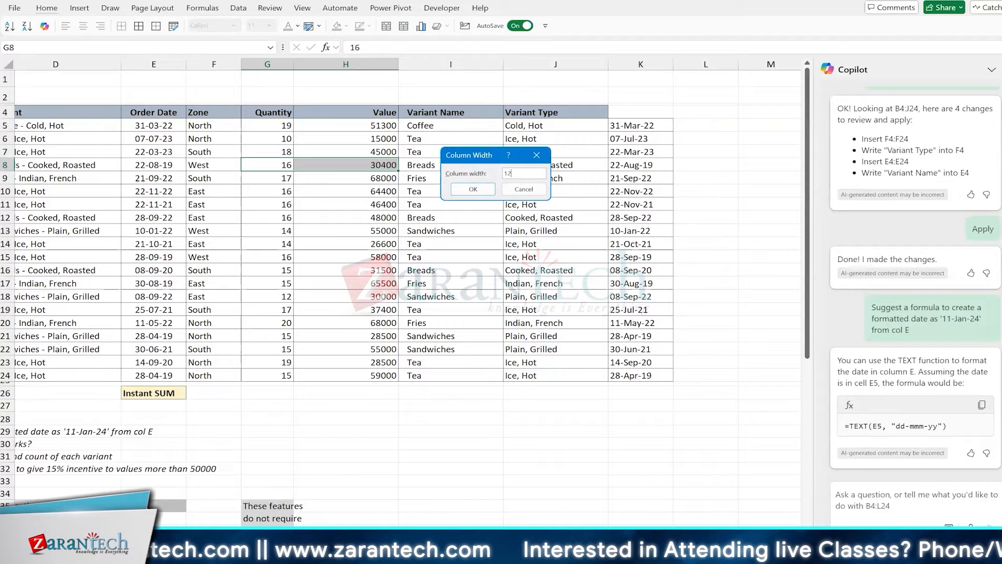
pyautogui.press('Return')
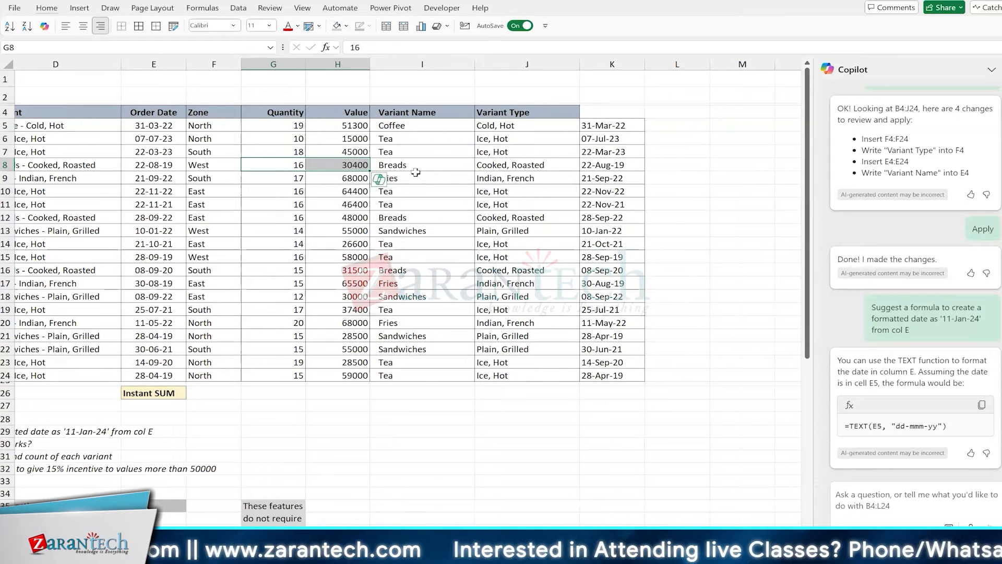
pyautogui.click(282, 142)
pyautogui.click(321, 141)
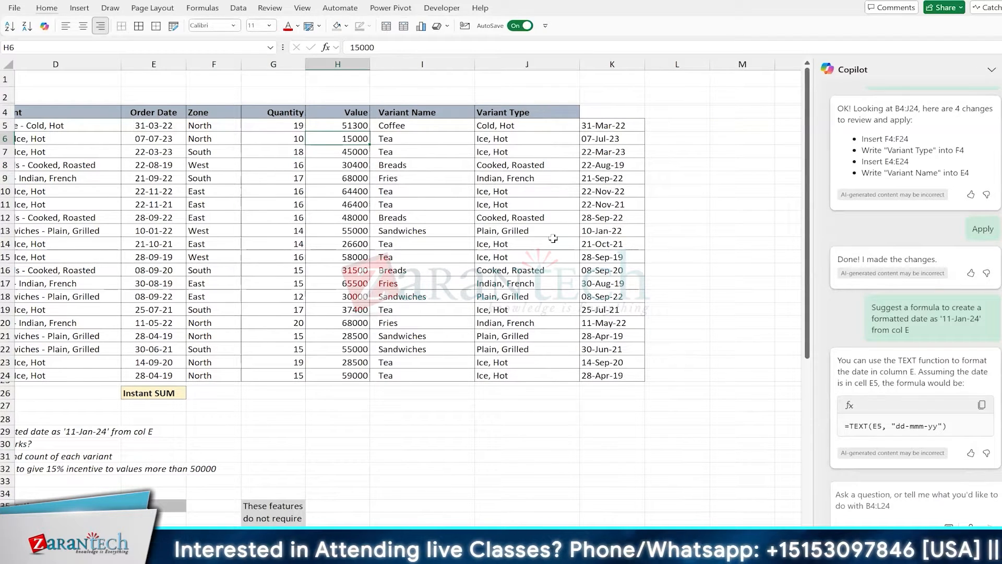
# Copy the neighbouring header style into K4 and name it 'Formatted Date'
pyautogui.hotkey('ctrl', 'Up')
pyautogui.hotkey('ctrl', 'Right')
pyautogui.press('Right')
pyautogui.hotkey('ctrl', 'r')
pyautogui.write('Form')
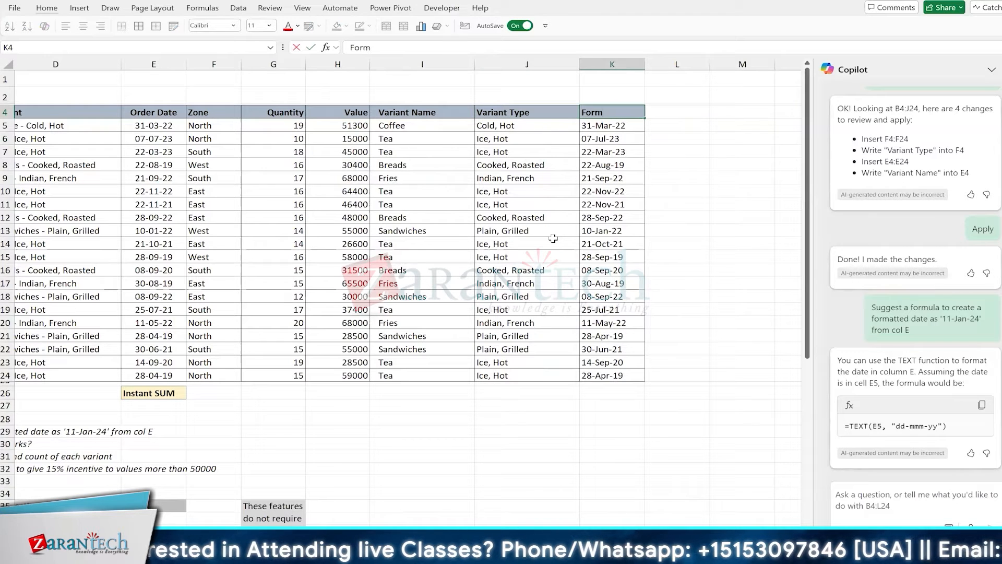
pyautogui.write('atted Da')
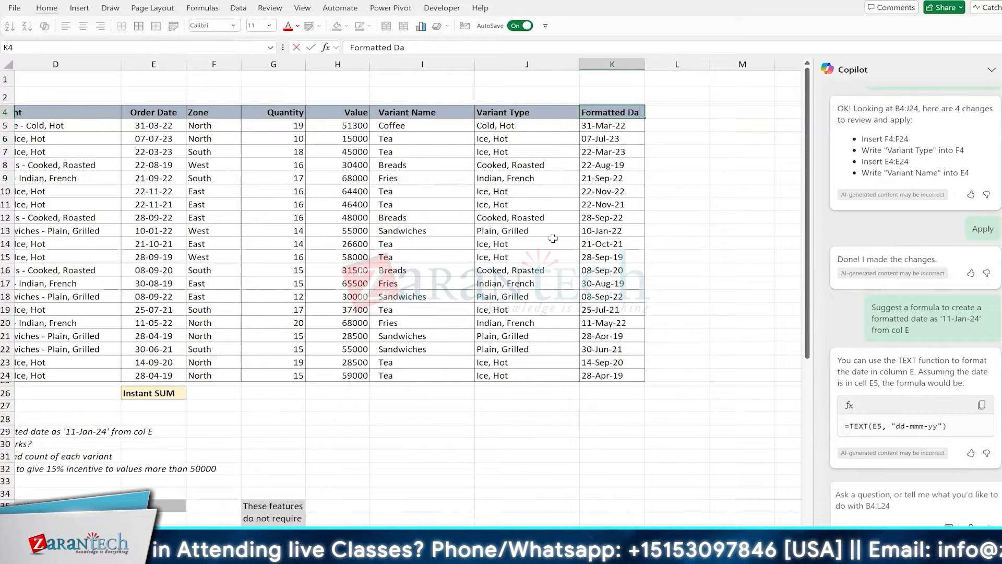
pyautogui.write('te')
pyautogui.hotkey('ctrl', 'Return')
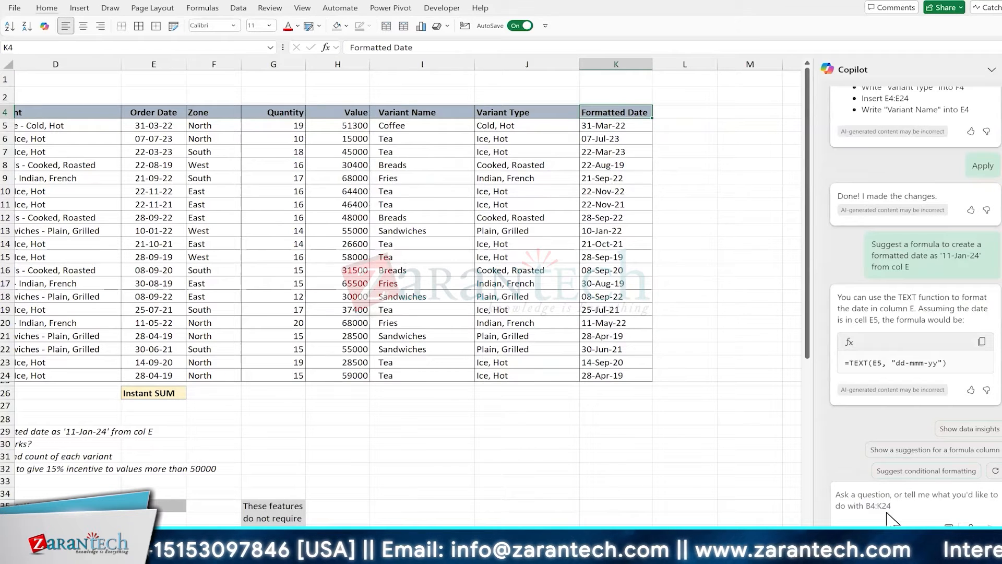
# Ask Copilot 'Can you explain how this formula works?' and begin drafting an OFFSET question
pyautogui.hscroll(-3, 320, 431)
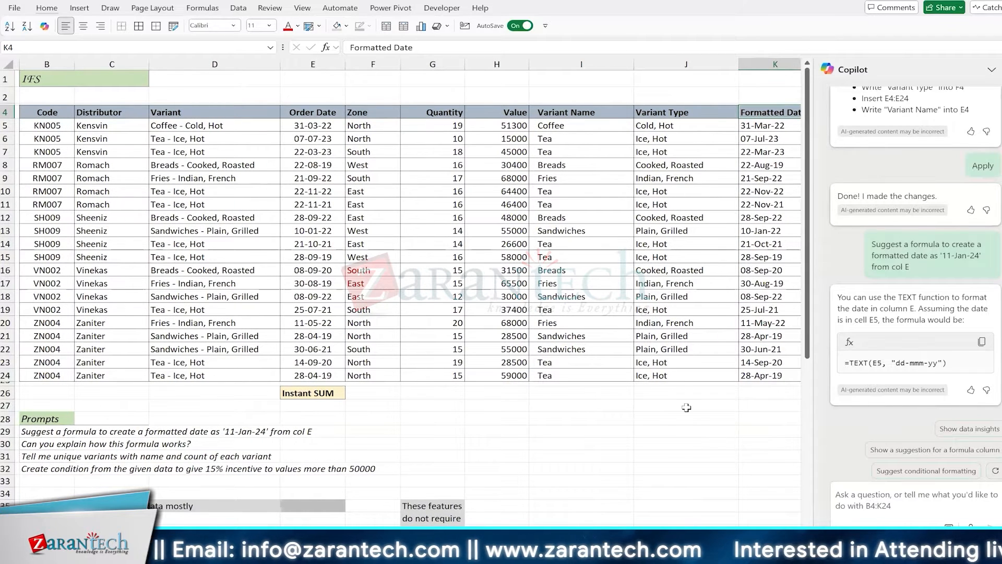
pyautogui.write('Can')
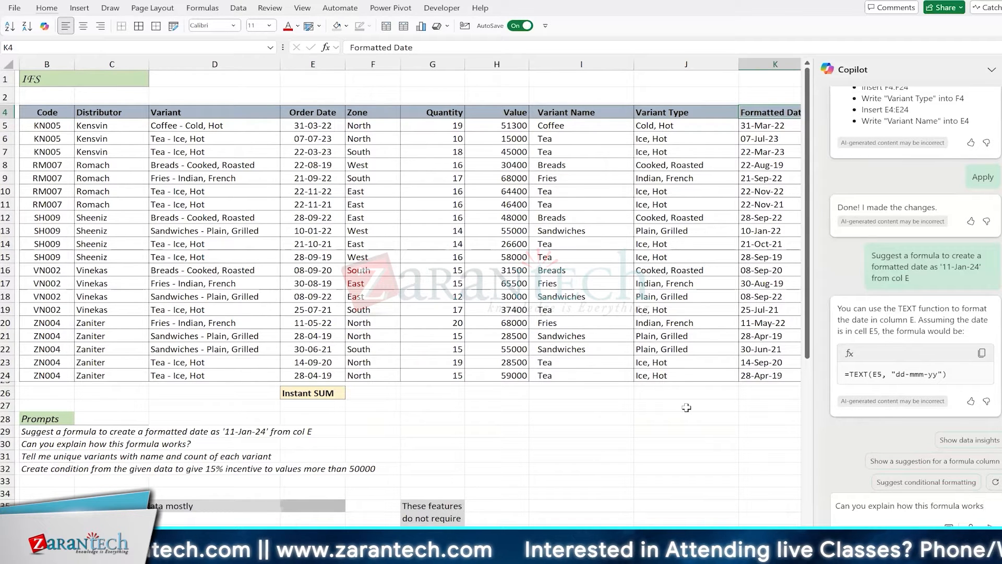
pyautogui.press('Return')
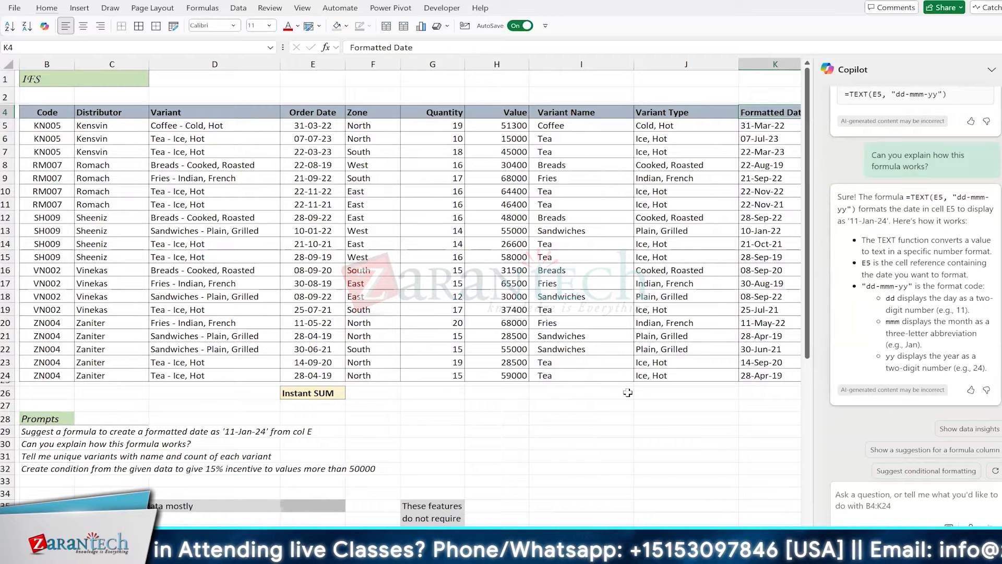
pyautogui.write('Pl')
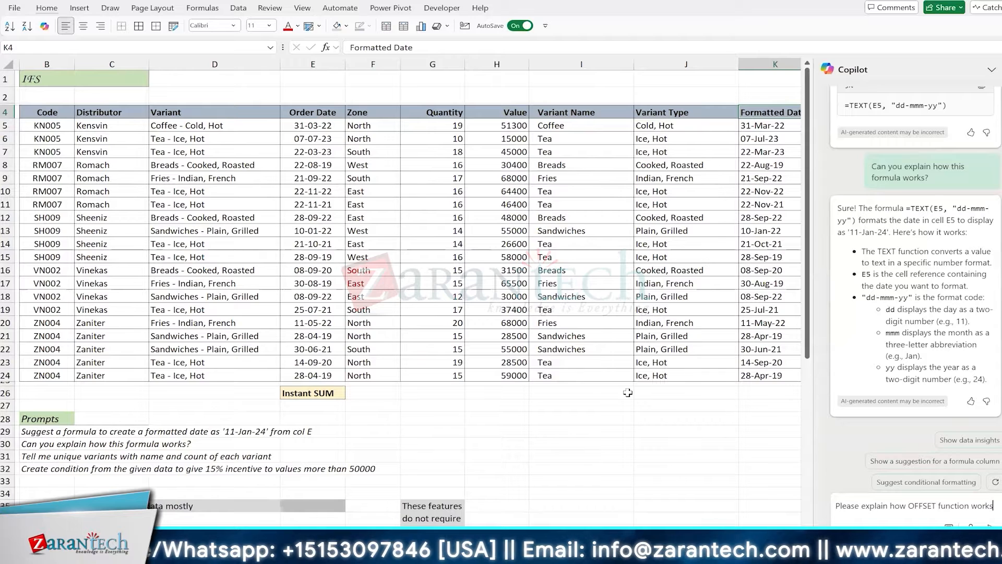
# Send the OFFSET question and widen the Copilot pane to read its answer
pyautogui.write('with one example')
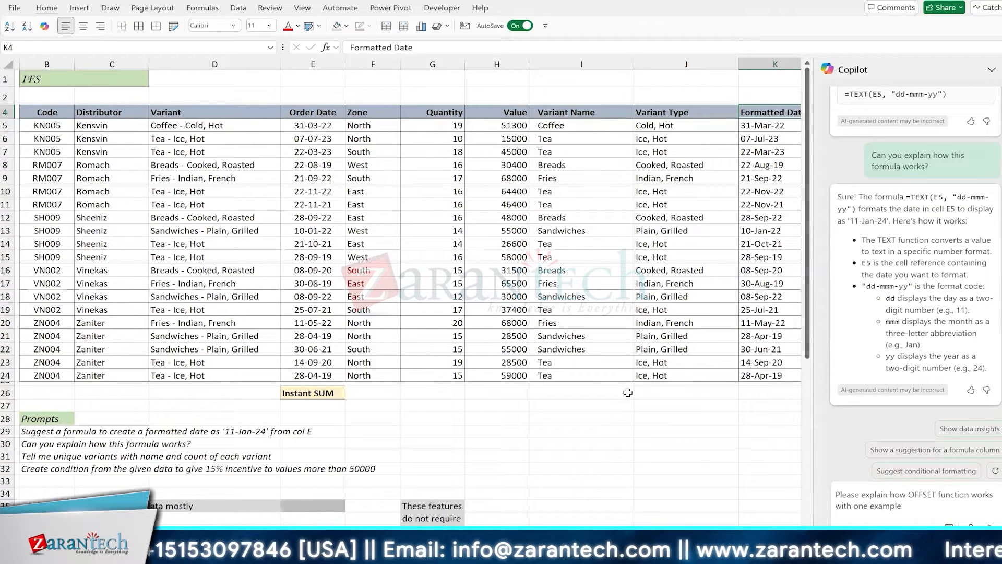
pyautogui.press('Return')
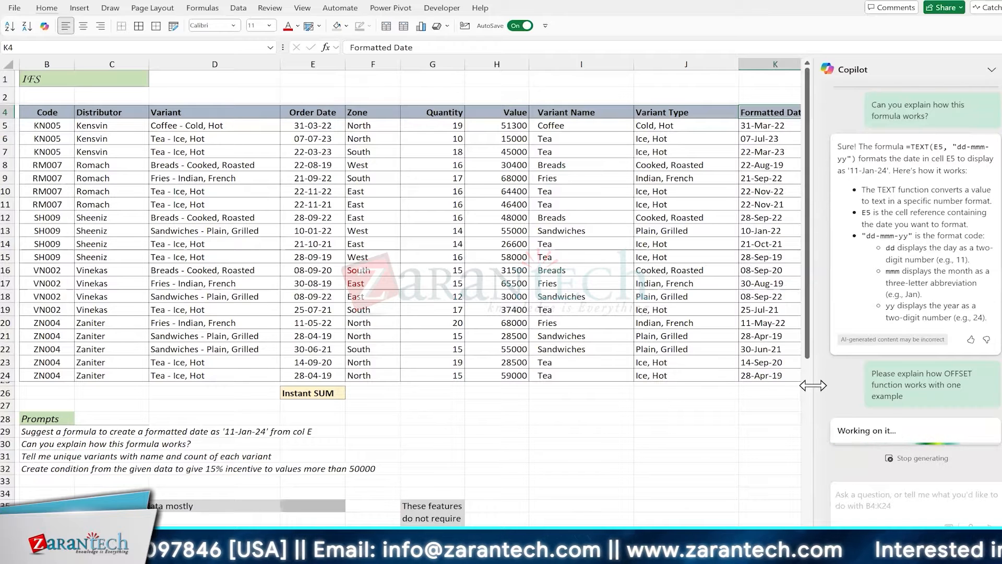
pyautogui.moveTo(812, 385); pyautogui.dragTo(737, 384)
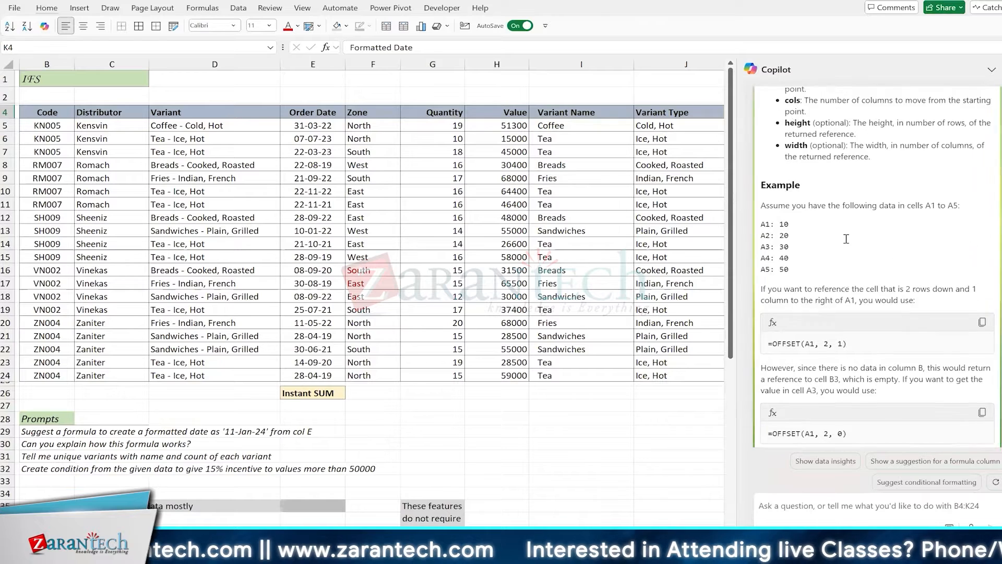
pyautogui.scroll(3, 846, 239)
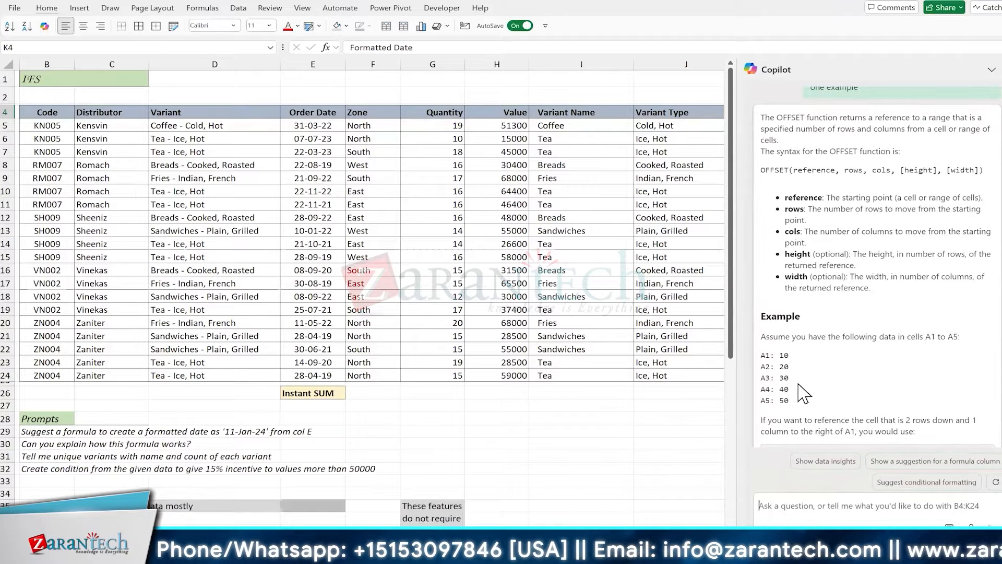
pyautogui.click(46, 456)
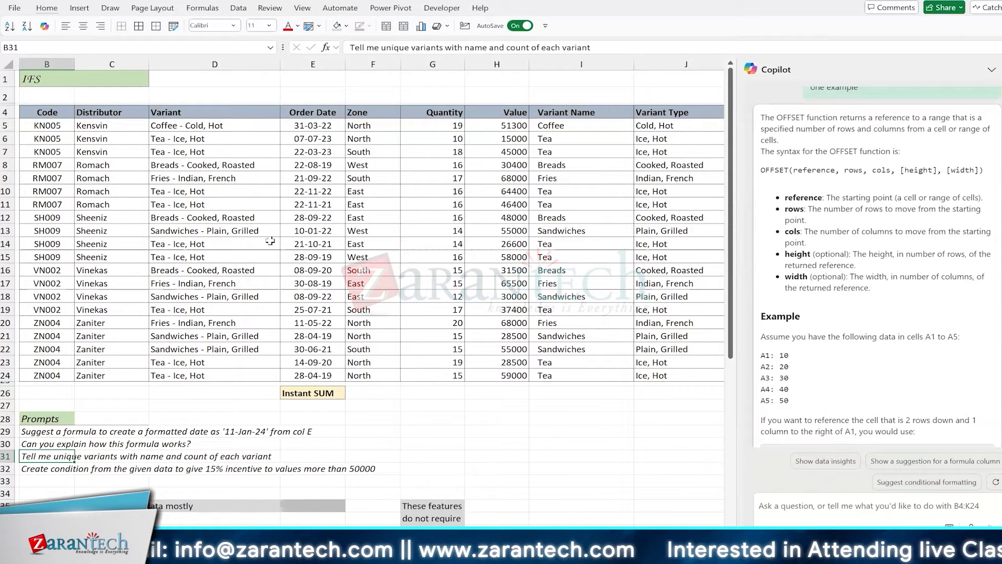
# Send the B31 unique-variants prompt to Copilot and add its counts table to a new sheet
pyautogui.press('F2')
pyautogui.hotkey('shift', 'Home')
pyautogui.hotkey('ctrl', 'c')
pyautogui.press('Return')
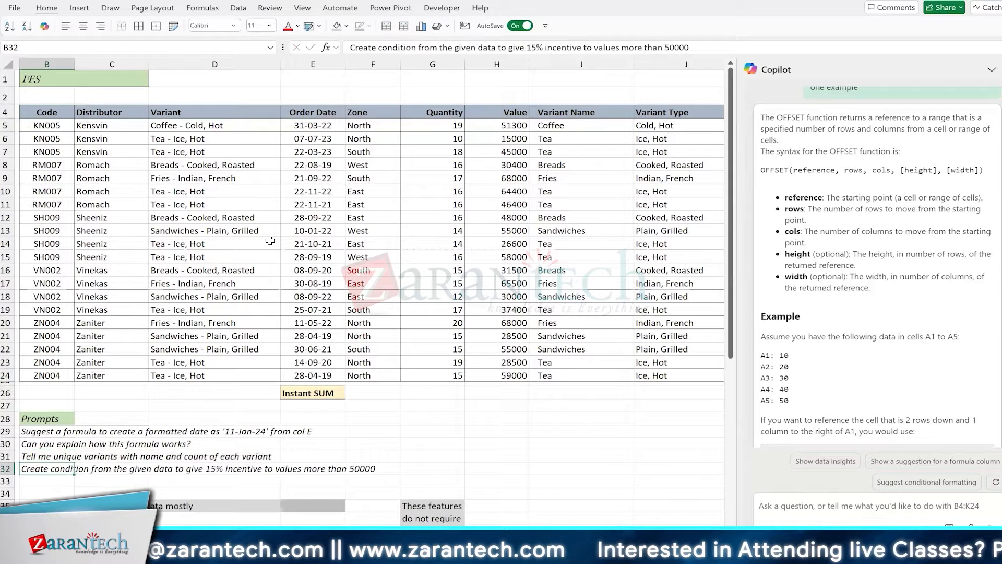
pyautogui.press('Up')
pyautogui.press('Up')
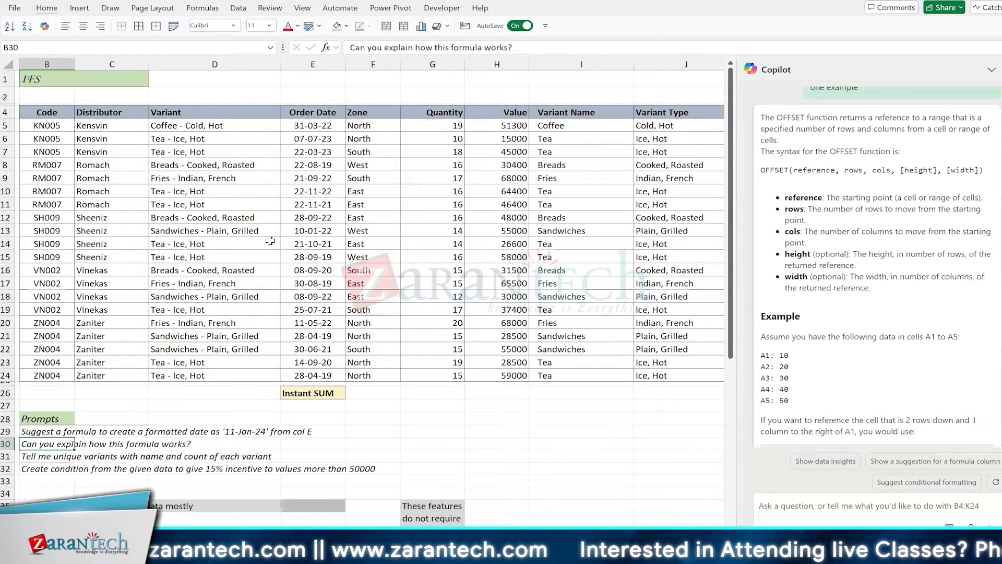
pyautogui.click(826, 518)
pyautogui.hotkey('ctrl', 'v')
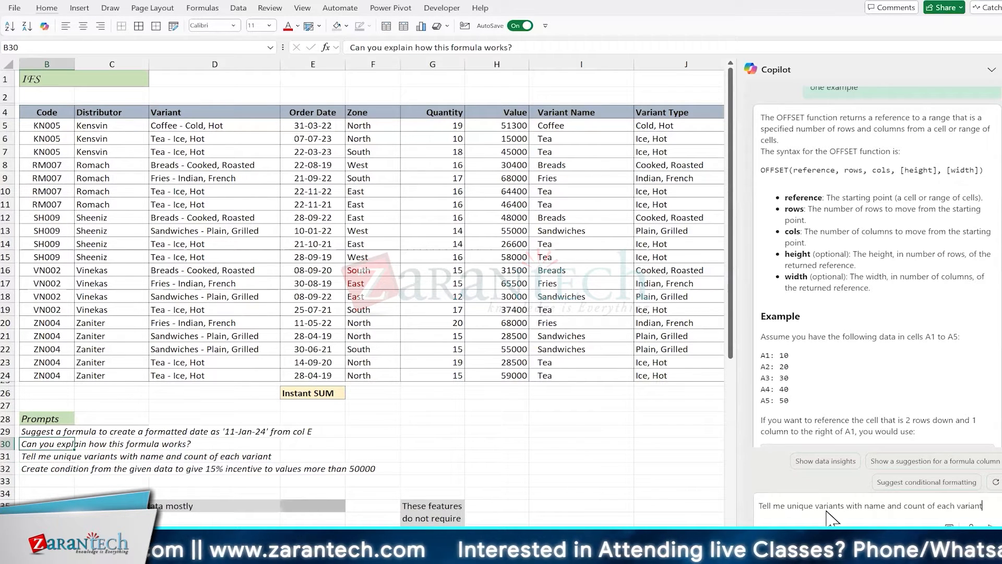
pyautogui.press('Return')
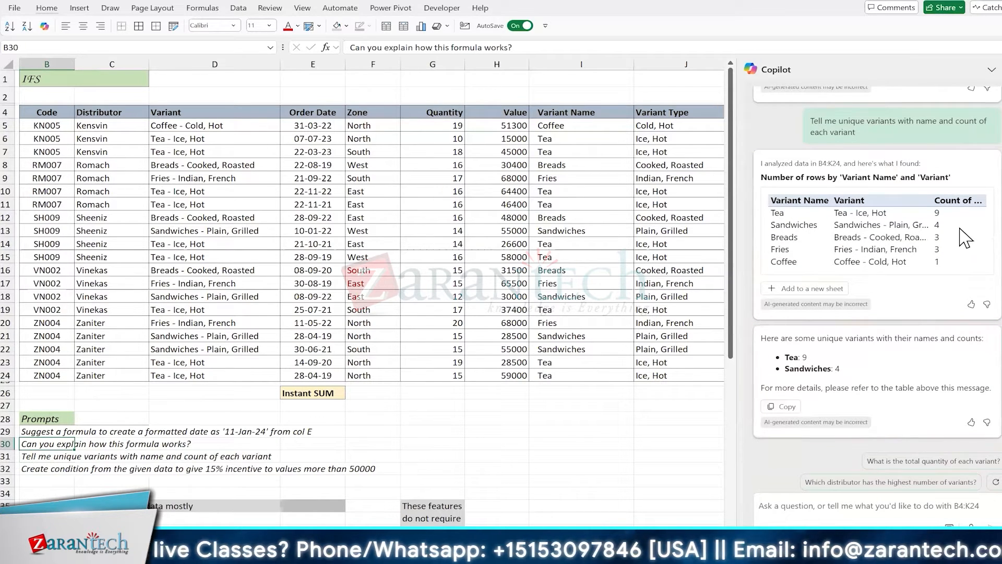
pyautogui.click(812, 295)
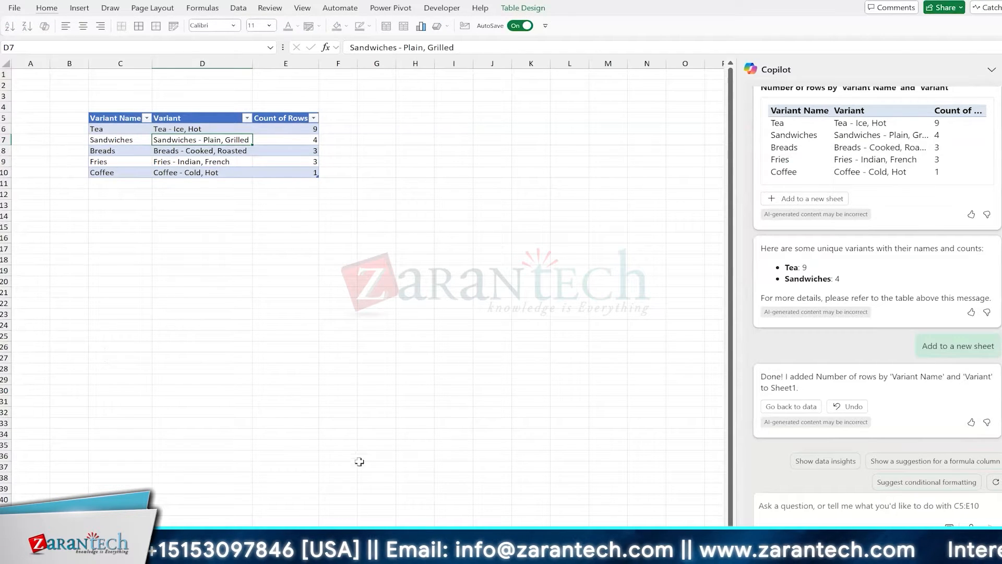
# Select cells in the new variant count table on Sheet1, ending on the Fries row
pyautogui.click(367, 359)
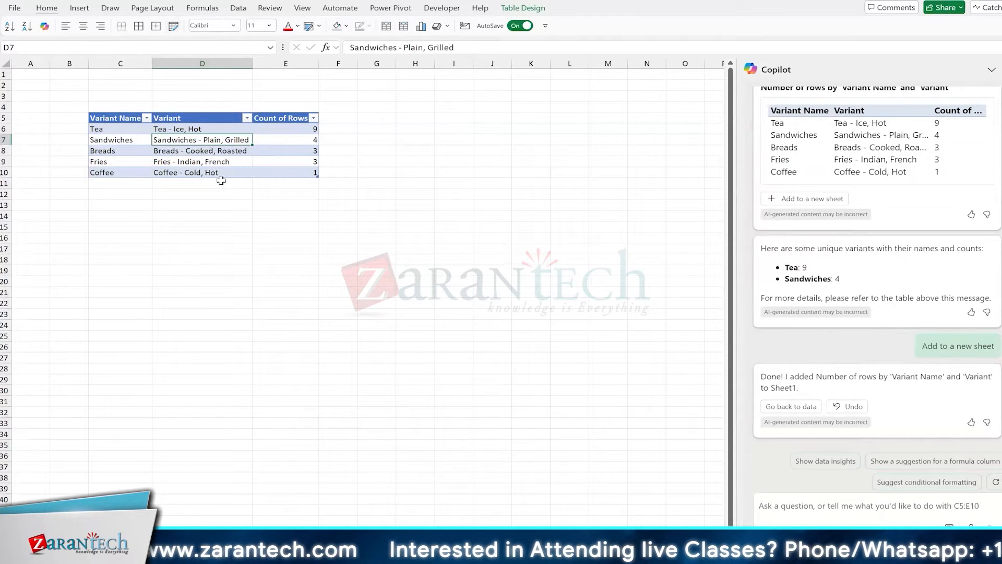
pyautogui.click(230, 226)
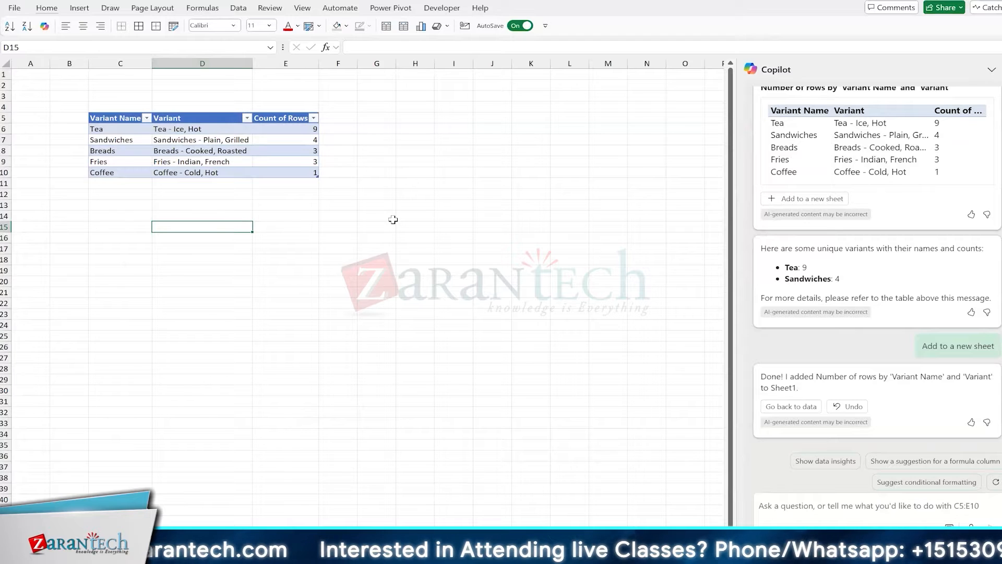
pyautogui.press('alt')
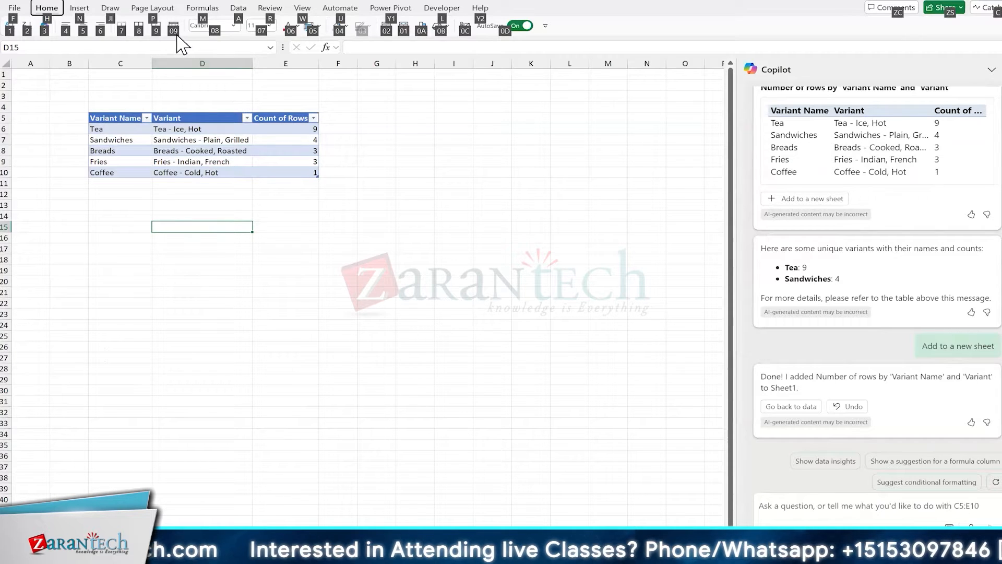
pyautogui.click(273, 237)
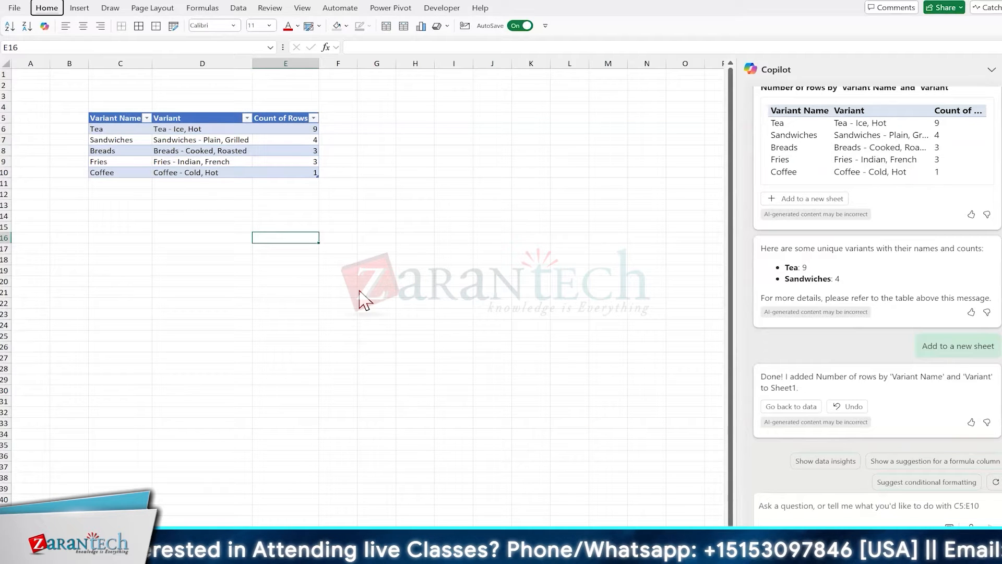
pyautogui.press('alt')
pyautogui.press('alt')
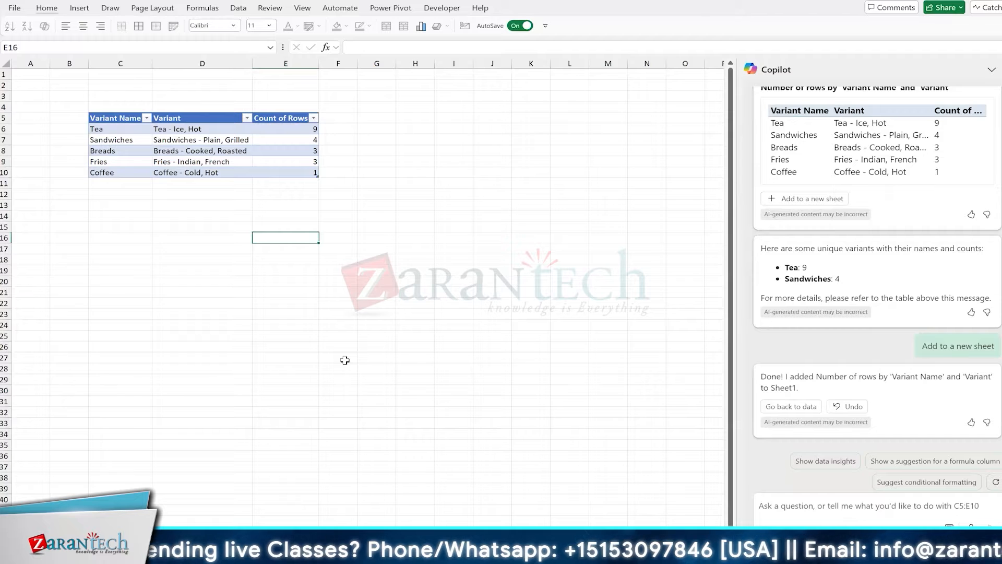
pyautogui.click(165, 159)
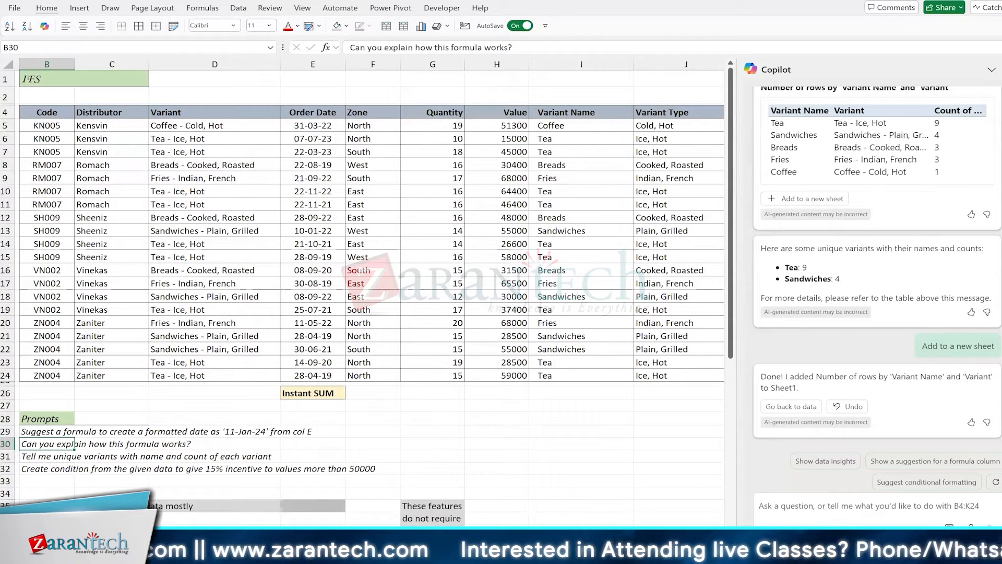
pyautogui.rightClick(15, 544)
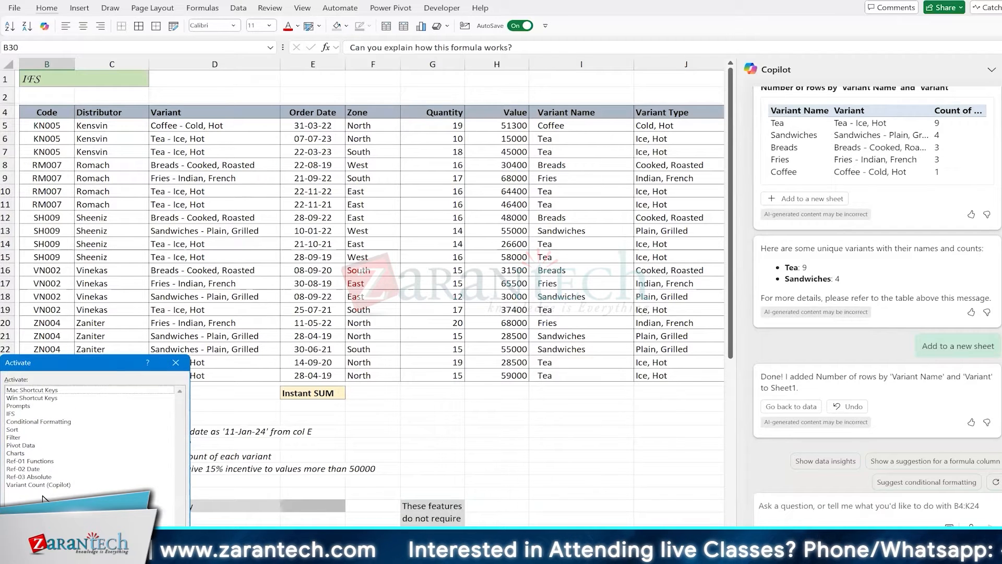
pyautogui.click(22, 416)
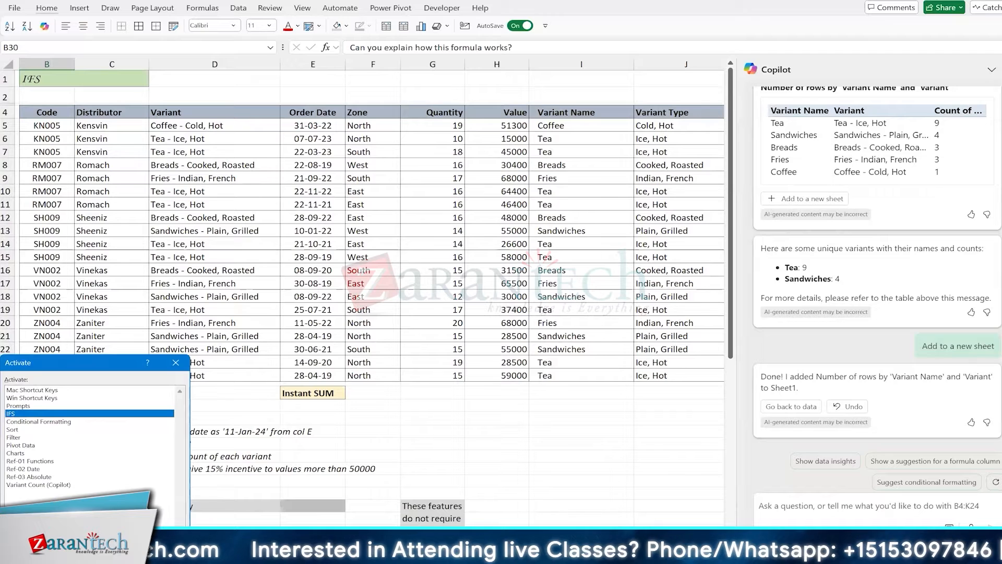
pyautogui.click(161, 537)
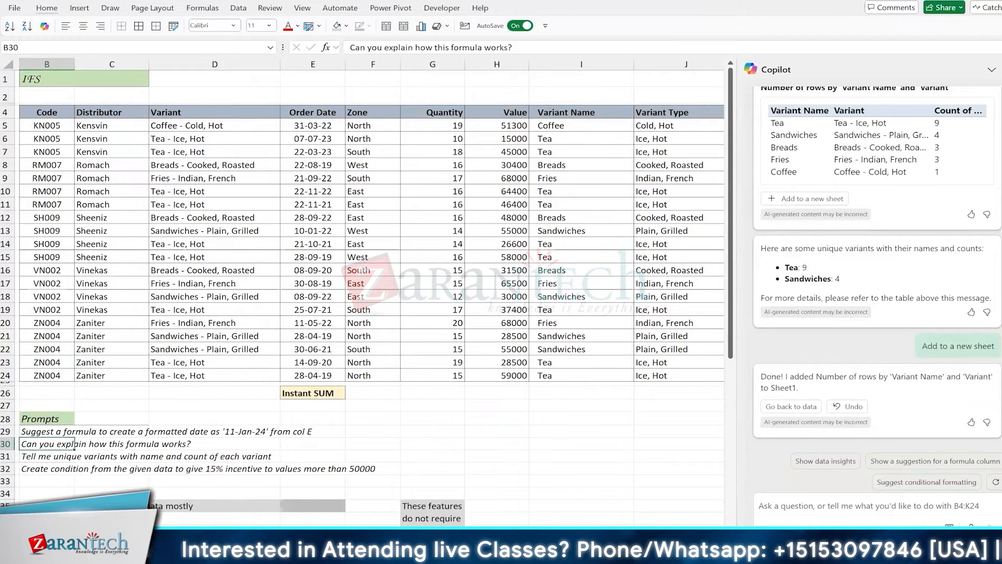
pyautogui.click(179, 339)
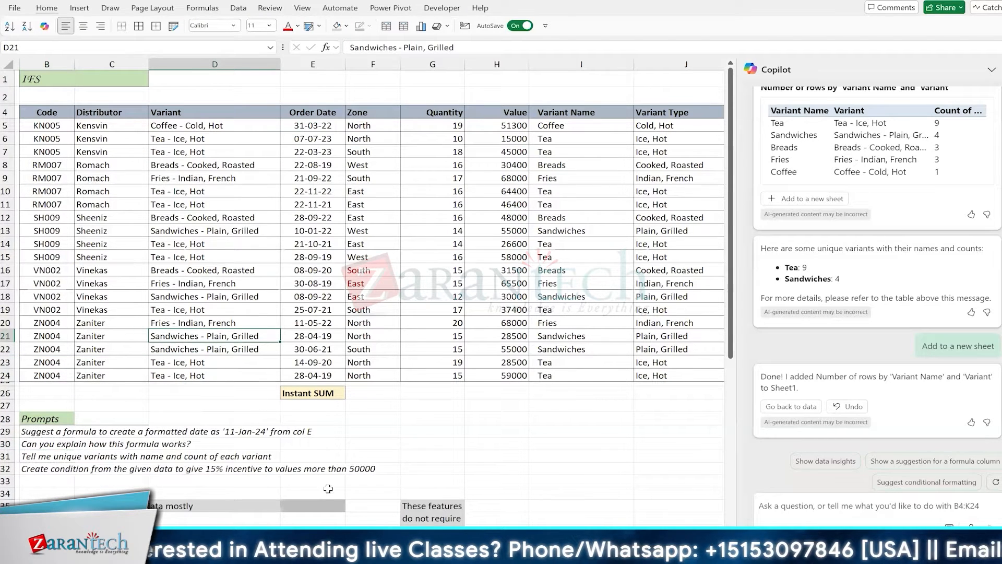
pyautogui.click(324, 535)
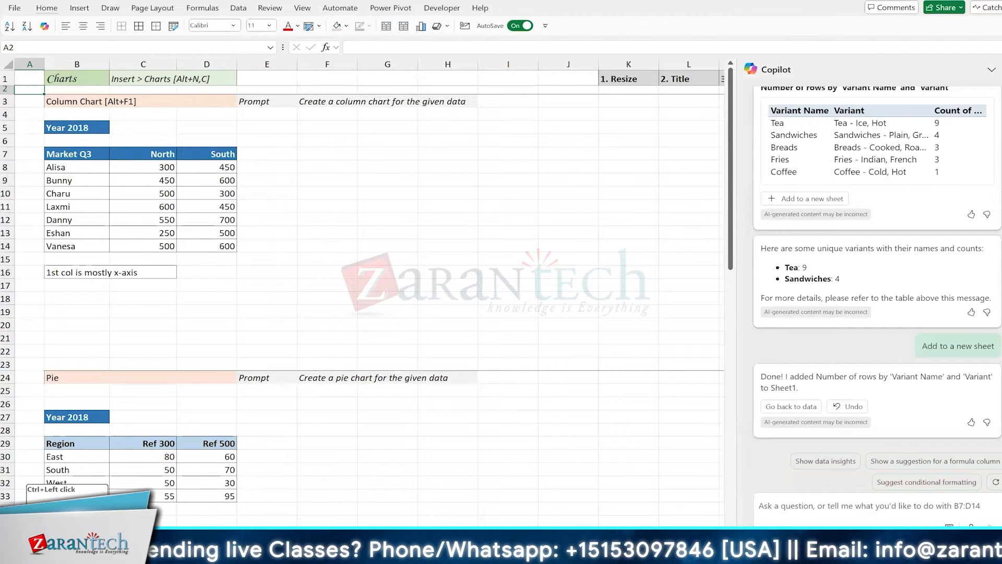
pyautogui.rightClick(24, 534)
pyautogui.click(30, 414)
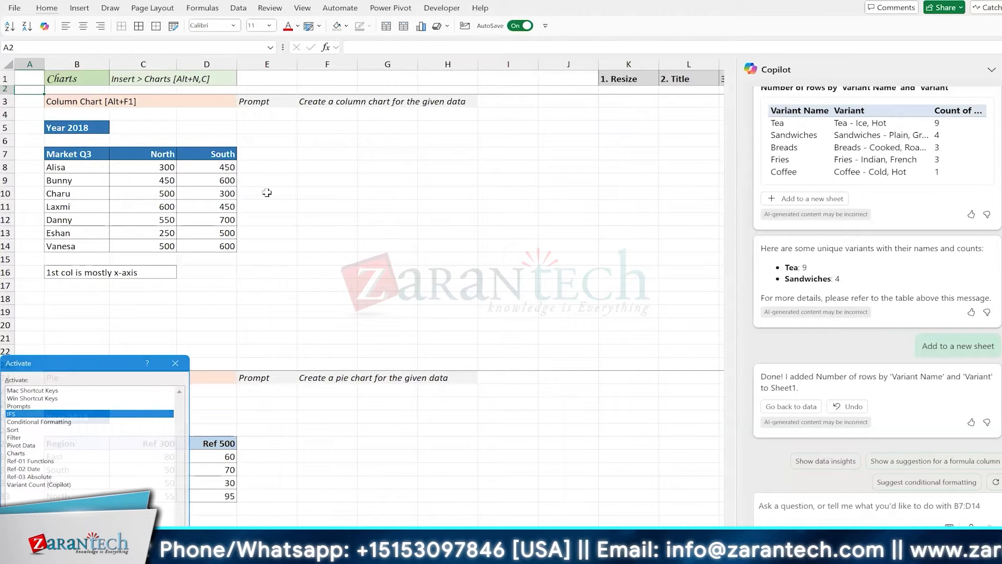
pyautogui.press('Return')
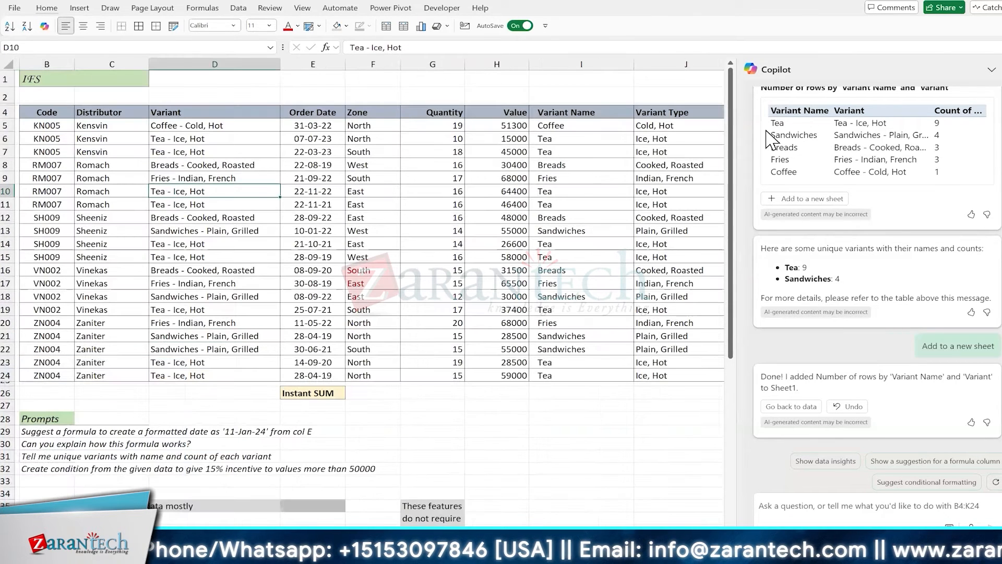
# Close Copilot, visit Variant Count (Copilot) and return to IFS via the Navigation pane, then close it
pyautogui.click(988, 71)
pyautogui.click(609, 214)
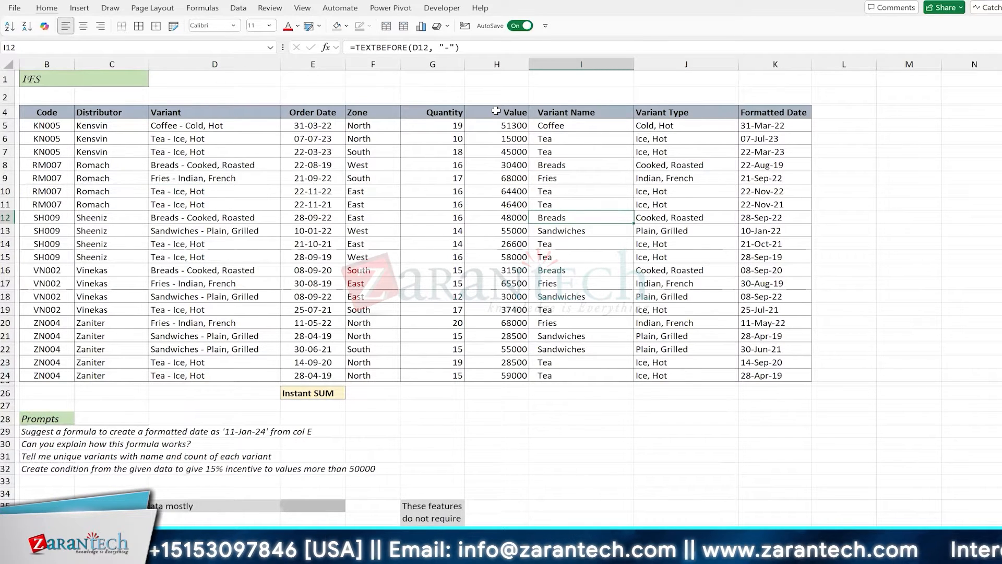
pyautogui.click(306, 10)
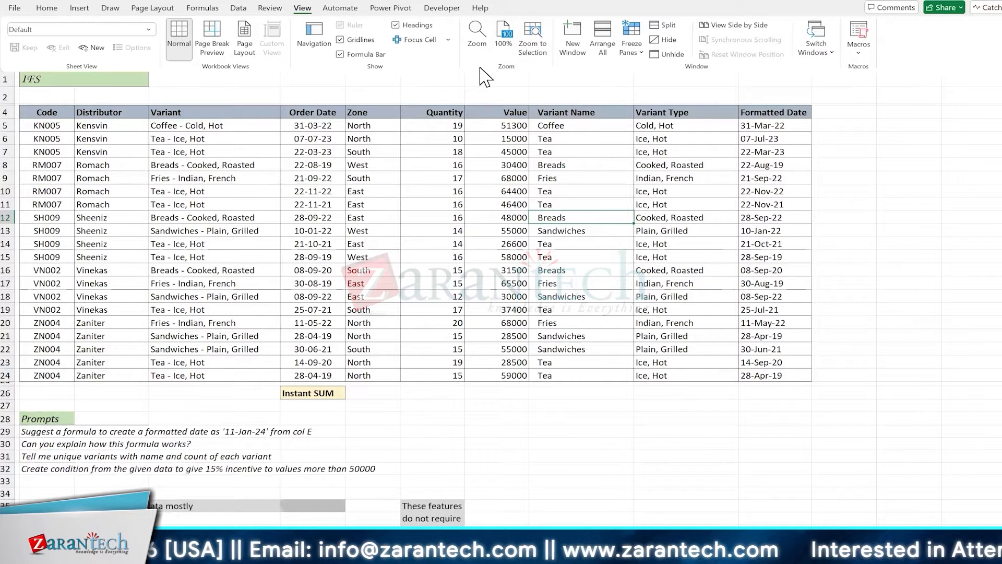
pyautogui.click(314, 34)
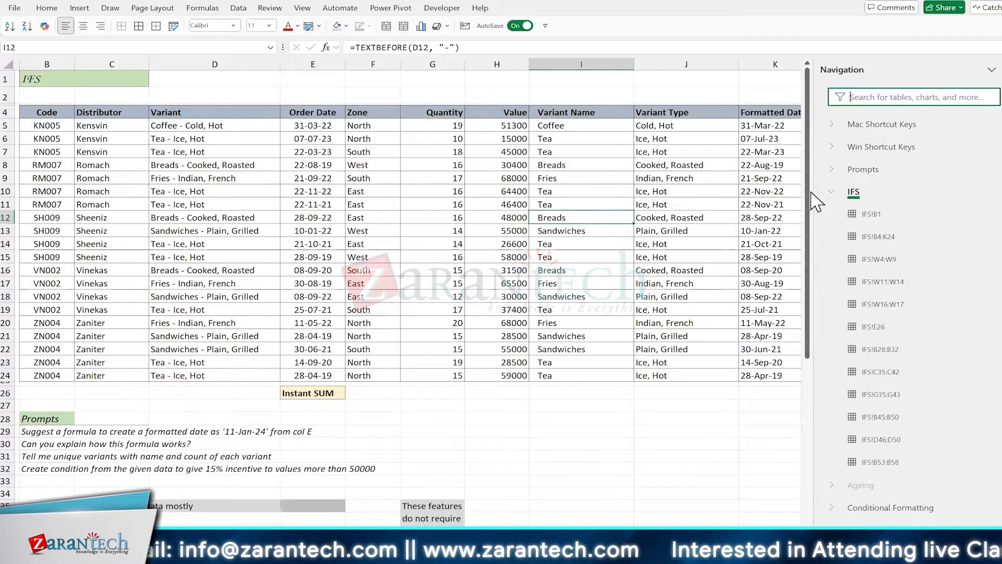
pyautogui.moveTo(810, 195); pyautogui.dragTo(767, 194)
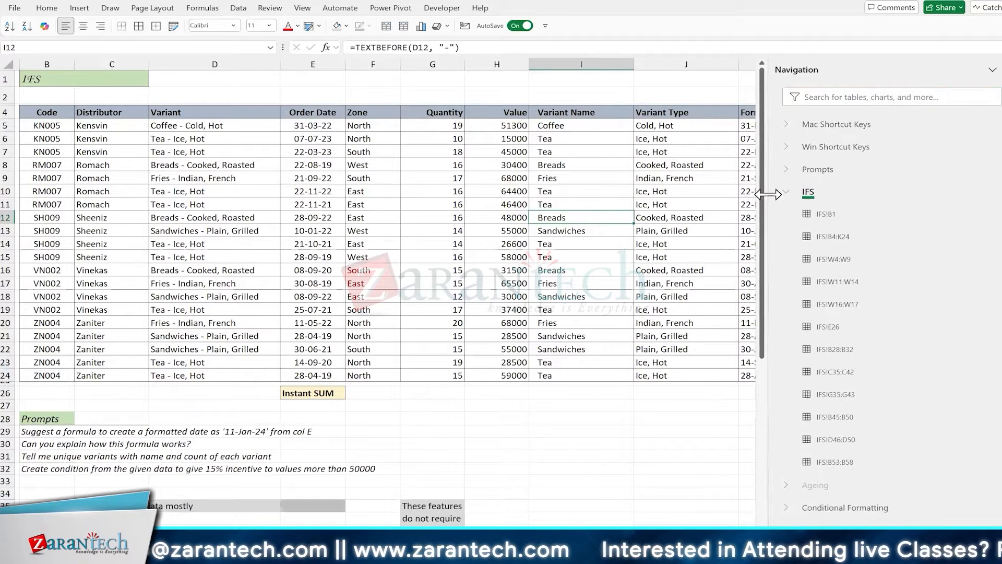
pyautogui.click(786, 192)
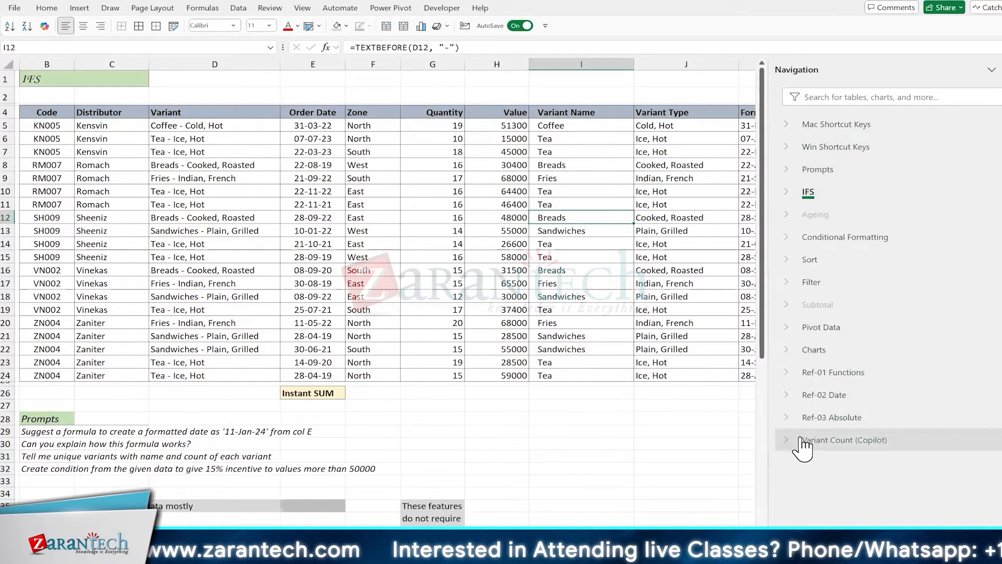
pyautogui.click(842, 441)
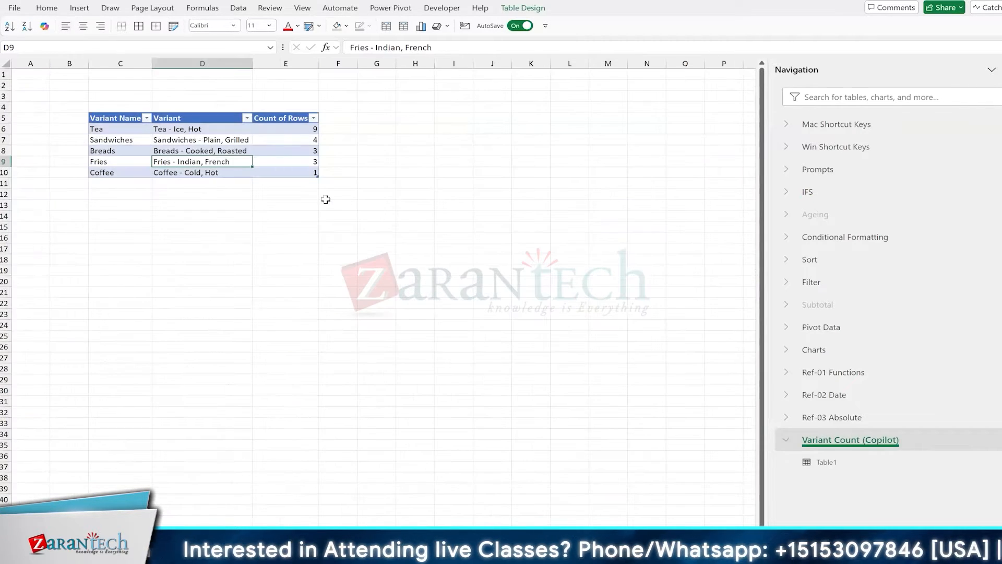
pyautogui.click(831, 196)
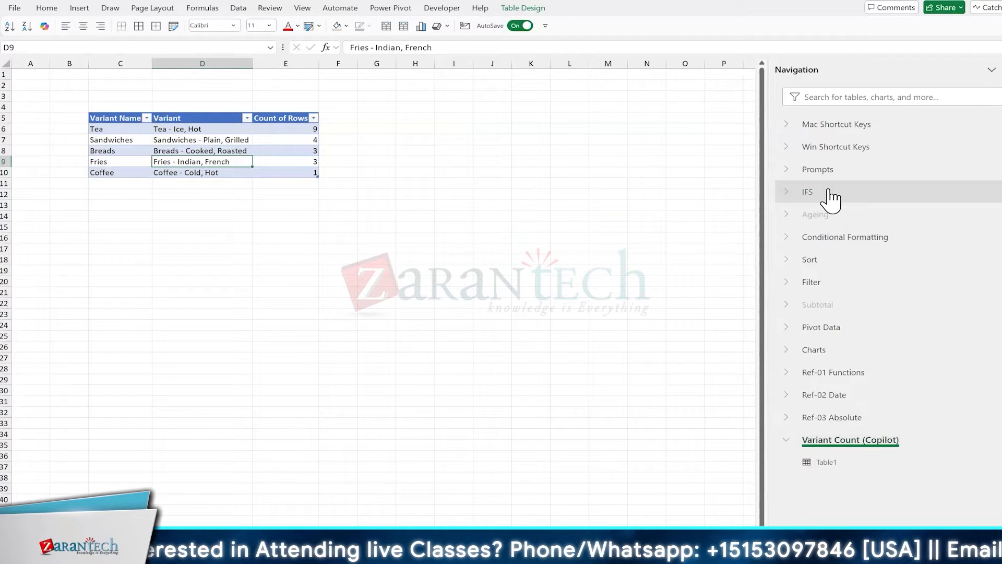
pyautogui.click(991, 71)
pyautogui.click(441, 219)
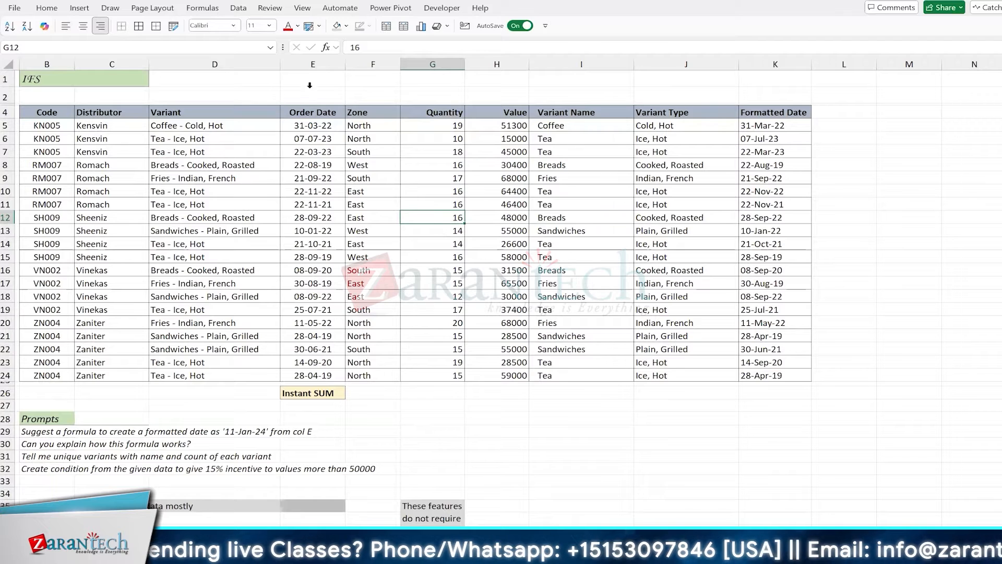
# Try AutoSum in G26 for a Quantity total of 315, then clear it
pyautogui.click(302, 8)
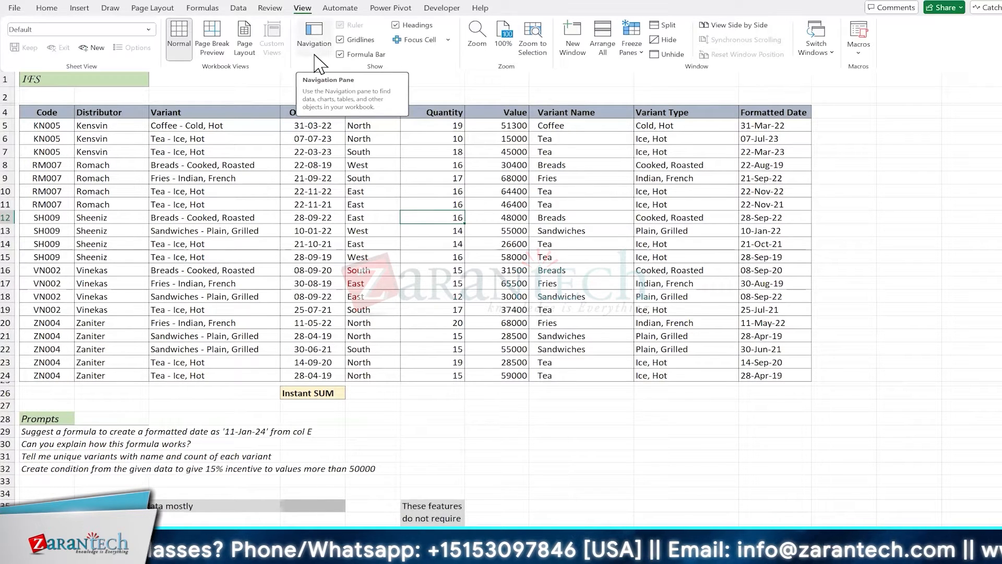
pyautogui.click(345, 232)
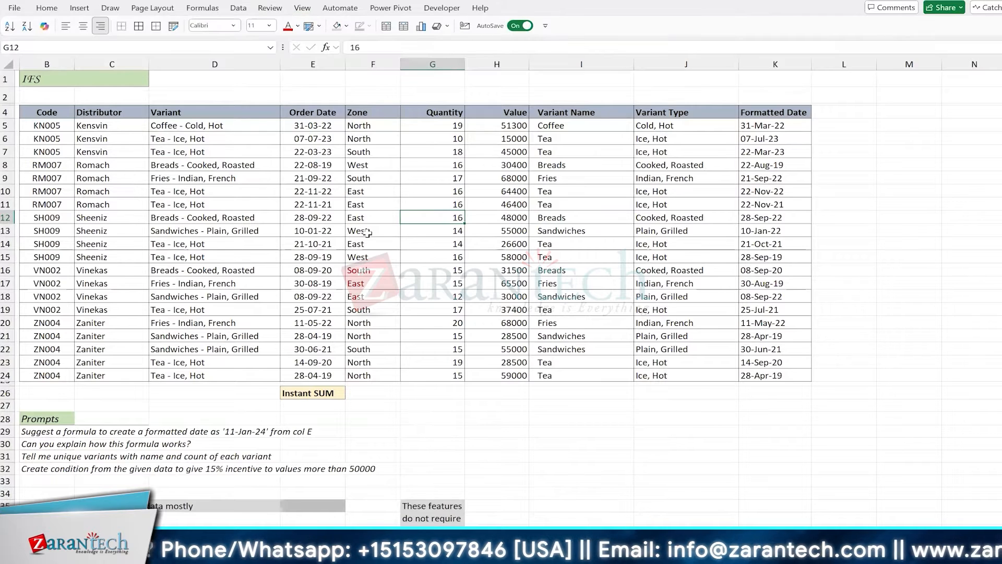
pyautogui.click(410, 230)
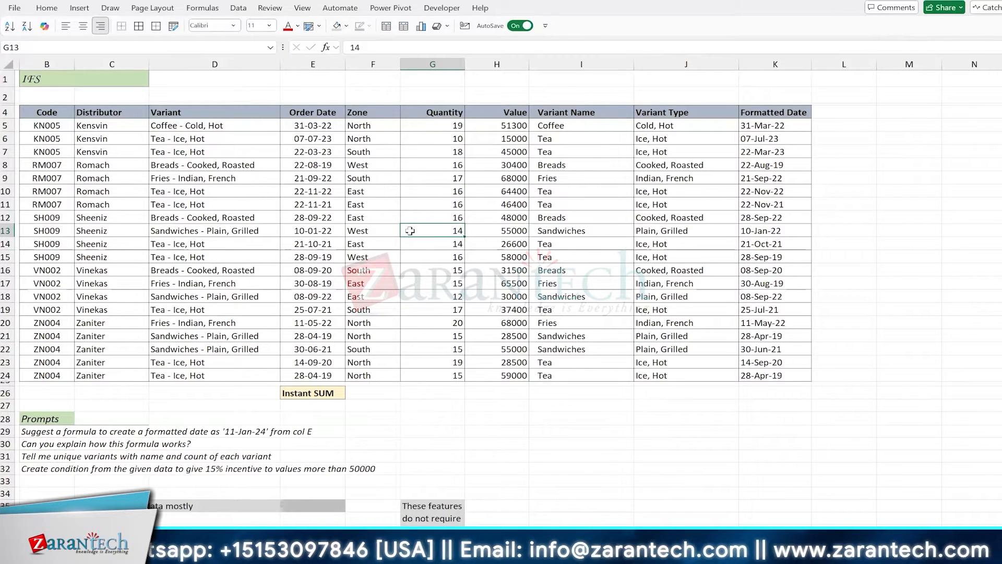
pyautogui.click(445, 388)
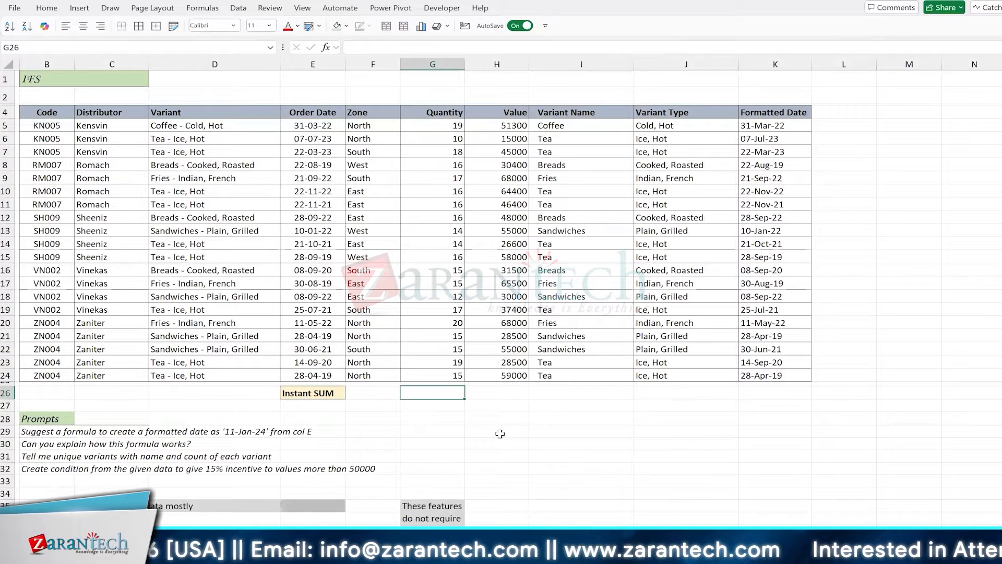
pyautogui.hotkey('alt', '=')
pyautogui.hotkey('ctrl', 'Return')
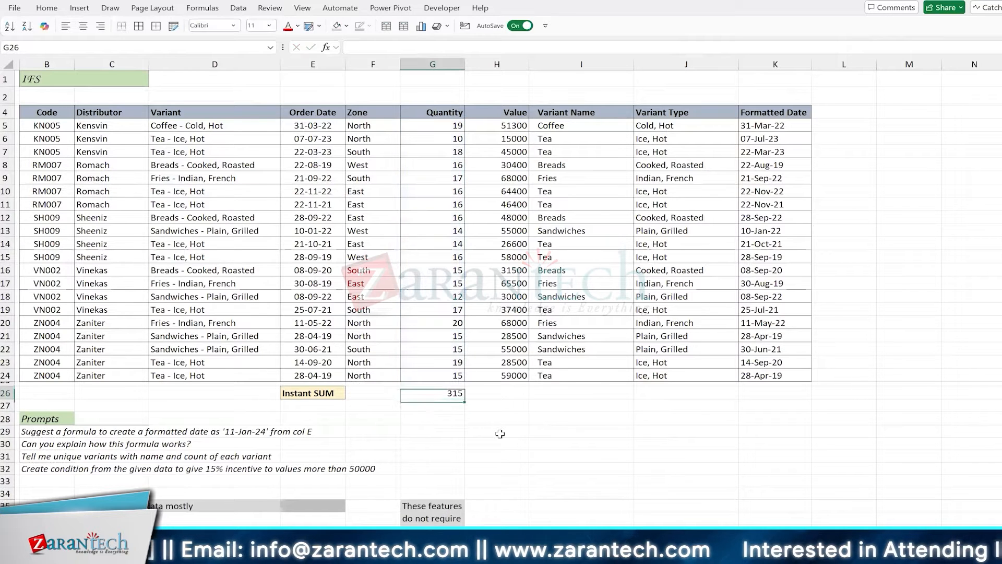
pyautogui.press('Delete')
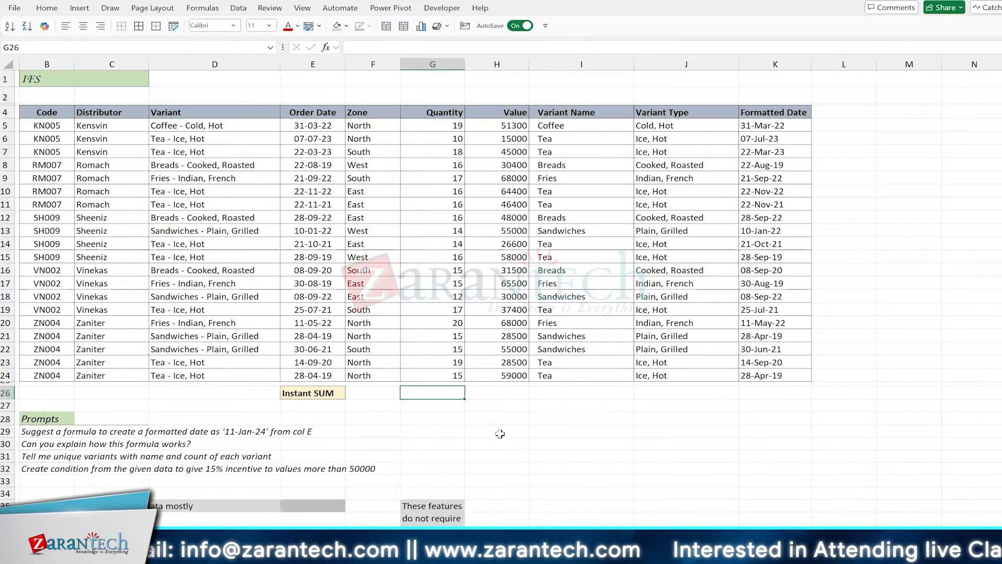
# AutoSum G26:H26 together, totalling Quantity 315 and Value 911500
pyautogui.hotkey('shift', 'Right')
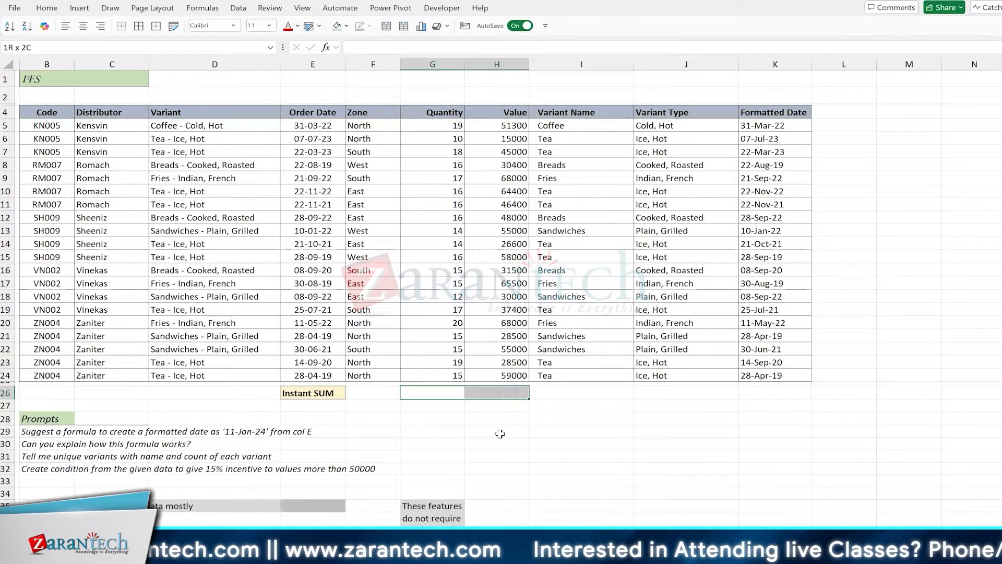
pyautogui.hotkey('alt', '=')
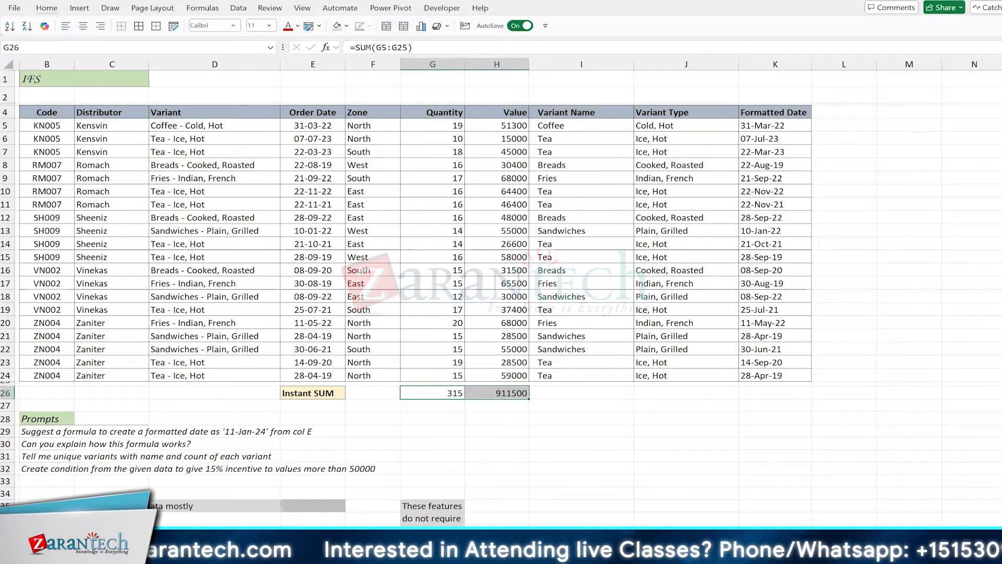
pyautogui.hotkey('alt', 'Tab')
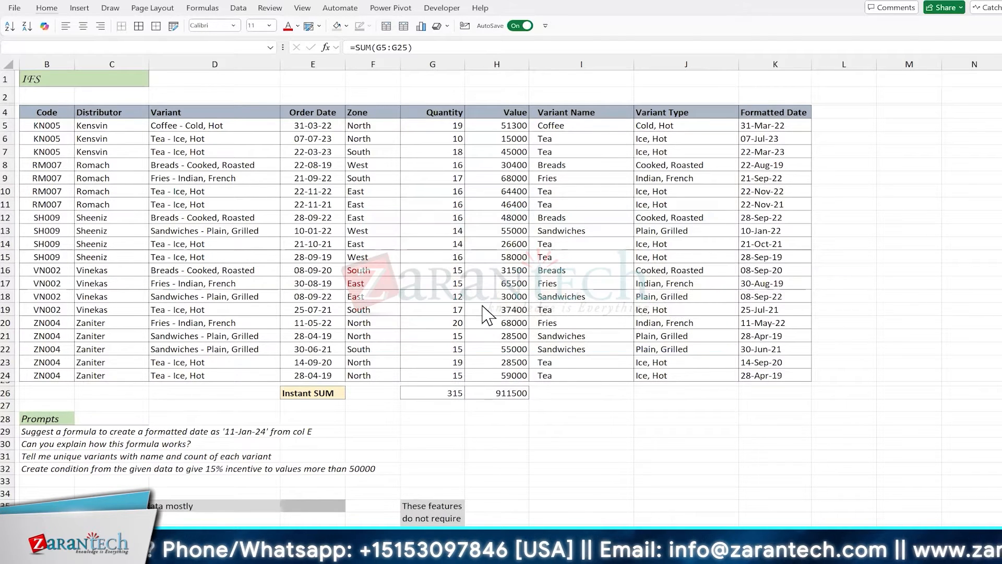
# Browse the sales table and scroll right to empty cell L4 beside Formatted Date
pyautogui.click(442, 242)
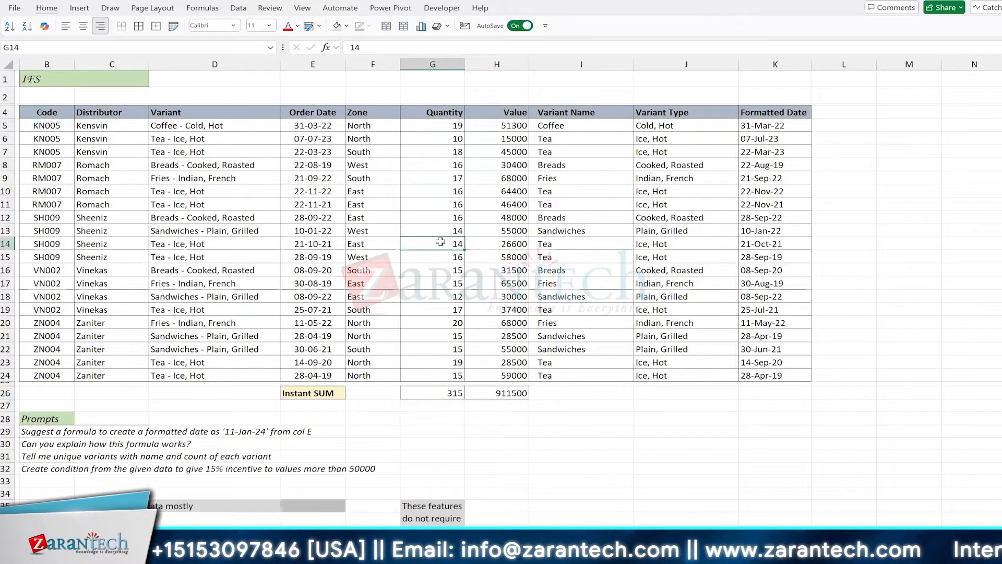
pyautogui.hscroll(-1, 441, 241)
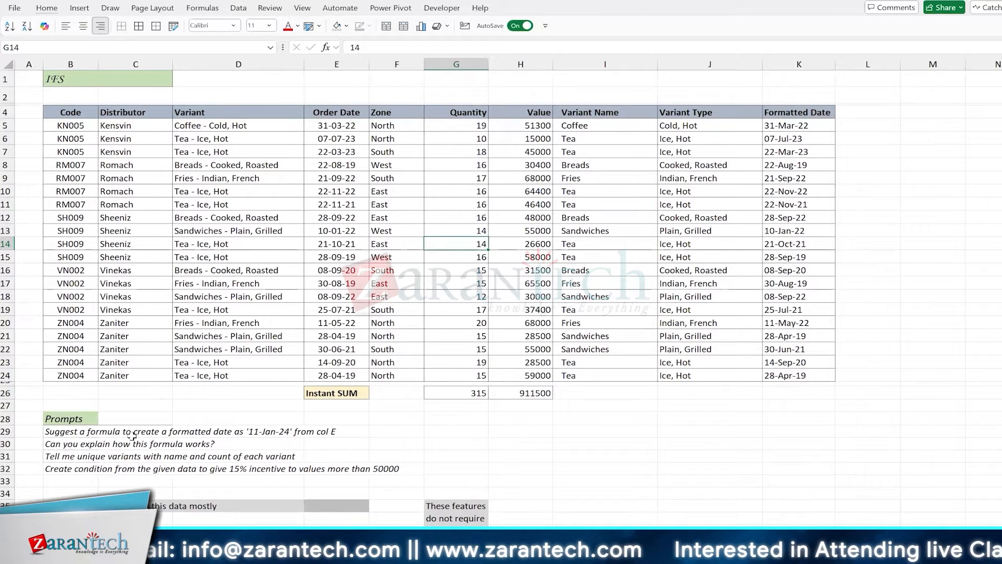
pyautogui.click(278, 270)
pyautogui.hscroll(1, 277, 270)
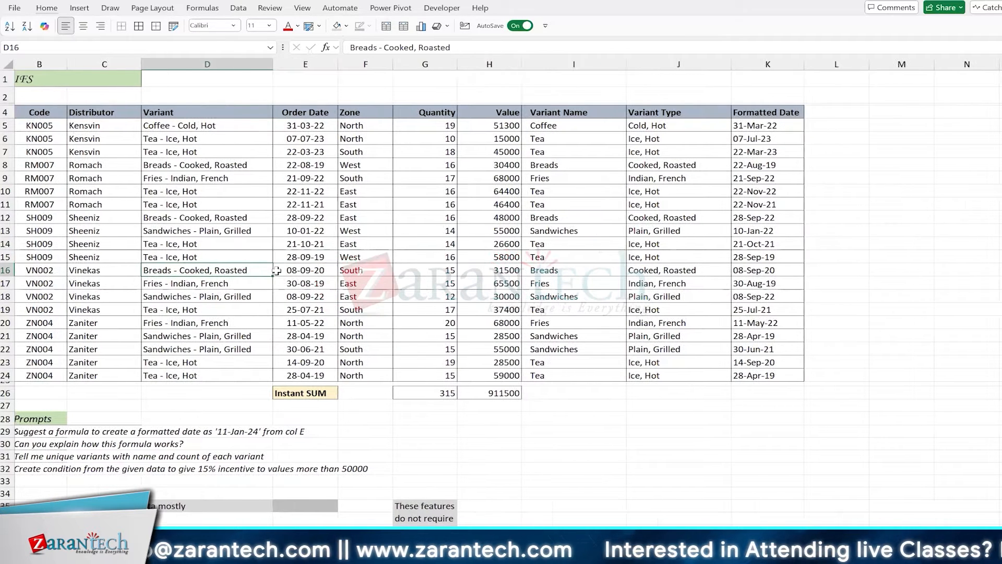
pyautogui.hscroll(4, 652, 118)
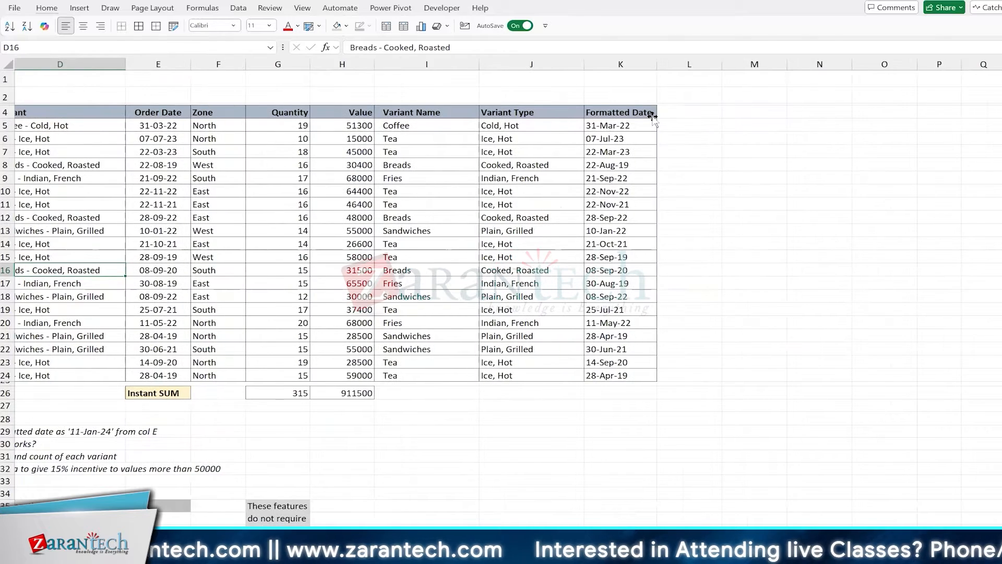
pyautogui.hscroll(1, 652, 116)
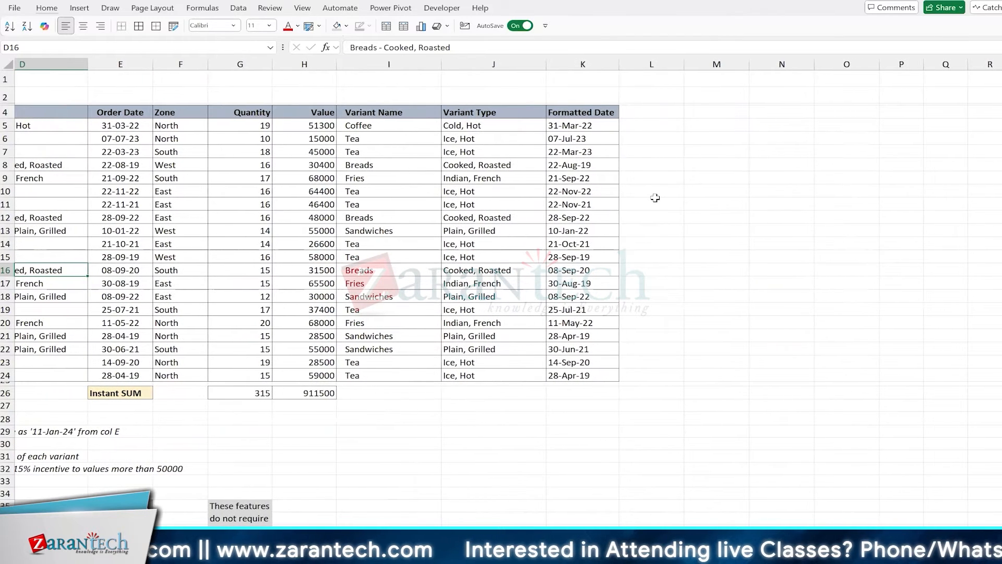
pyautogui.click(653, 116)
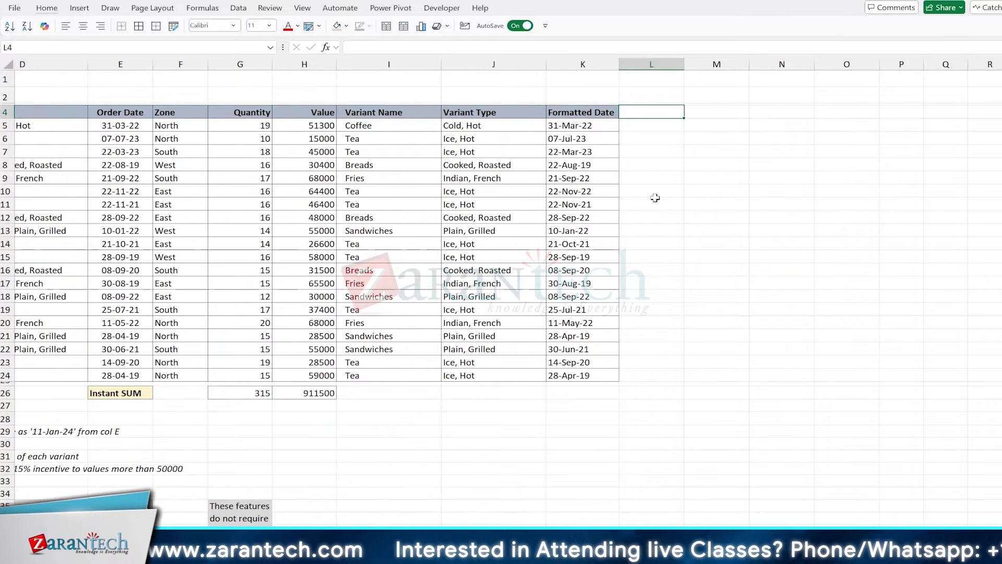
# Copy the Formatted Date header from K4 into L4 and retitle it 'IF'
pyautogui.click(316, 125)
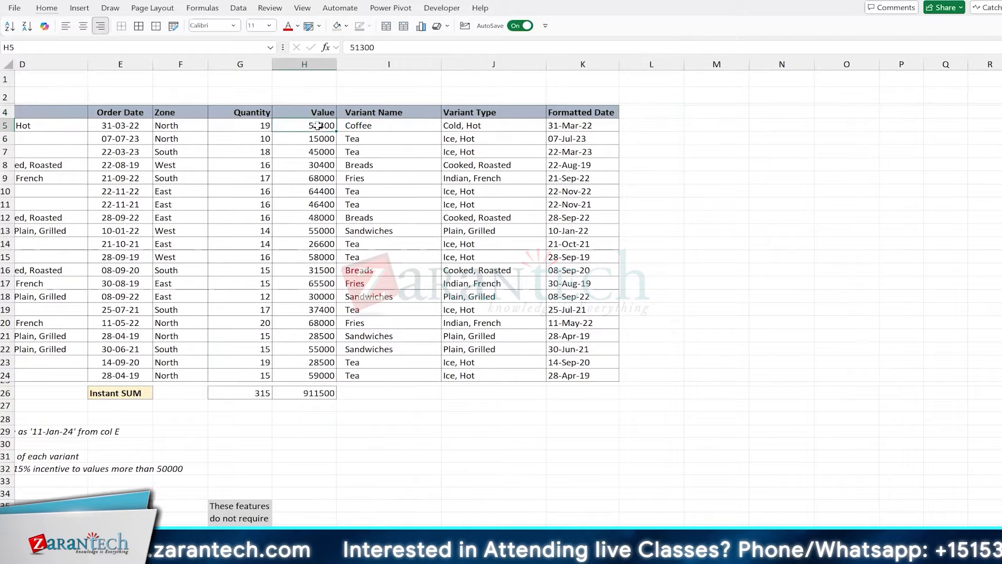
pyautogui.click(577, 114)
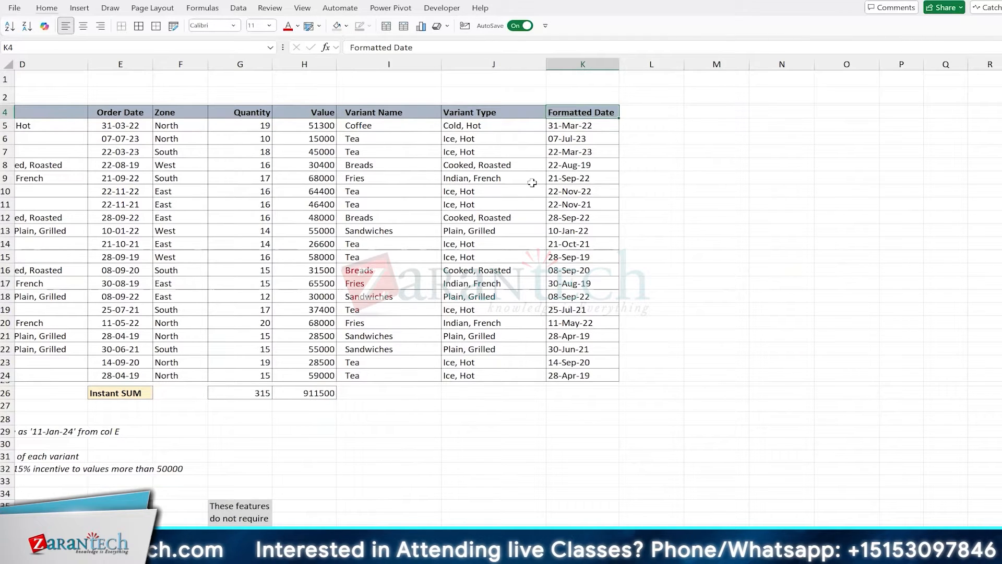
pyautogui.hotkey('ctrl', 'c')
pyautogui.press('Right')
pyautogui.hotkey('ctrl', 'v')
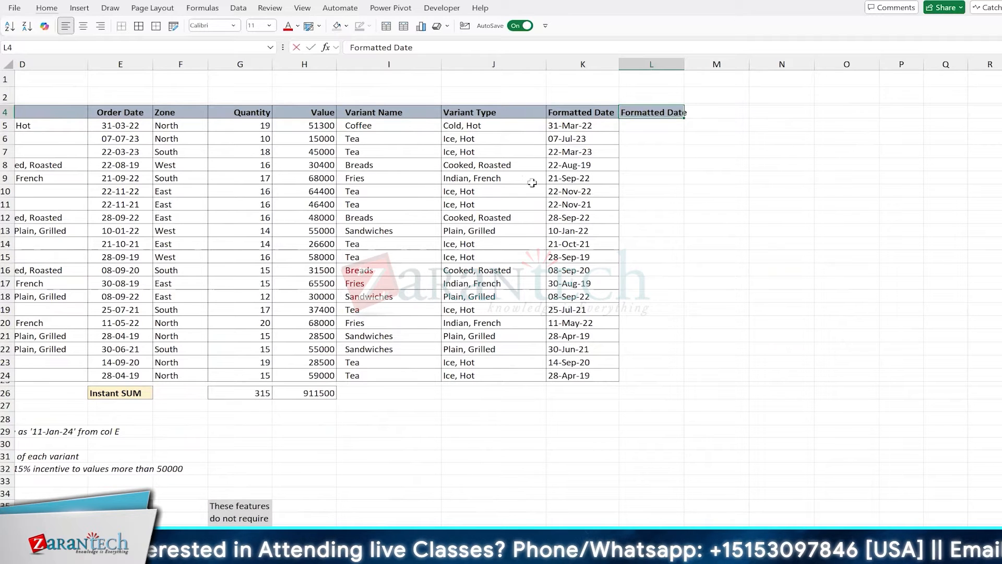
pyautogui.write('IF')
pyautogui.press('Return')
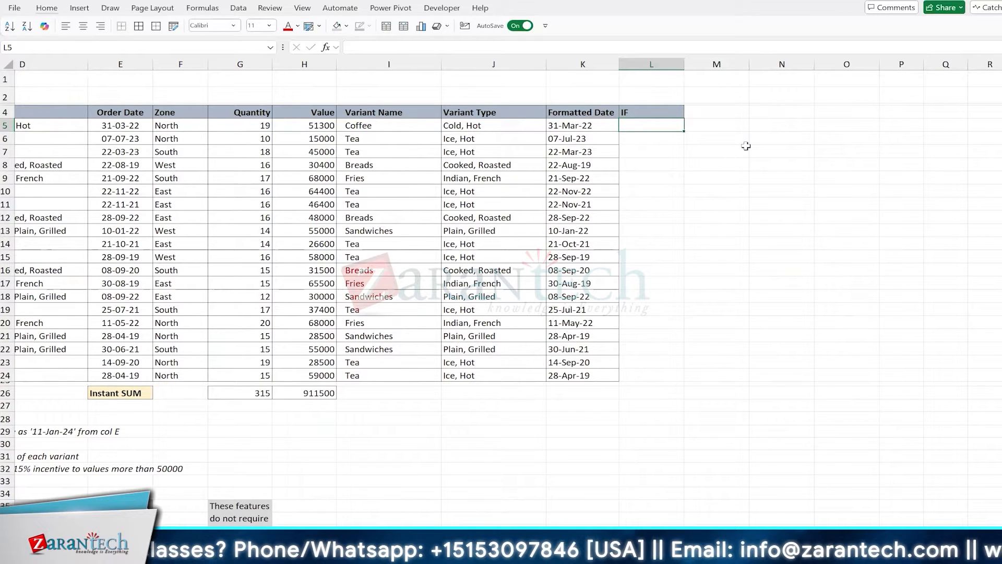
# Check the Formatted Date formula in K5, then scroll back to cell G1 above the table
pyautogui.click(581, 124)
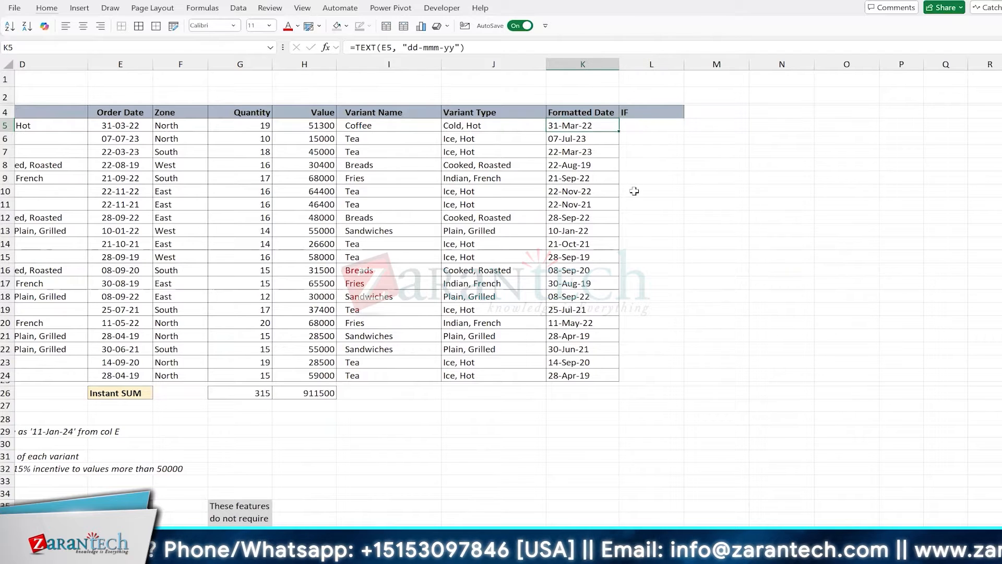
pyautogui.hscroll(-3, 634, 191)
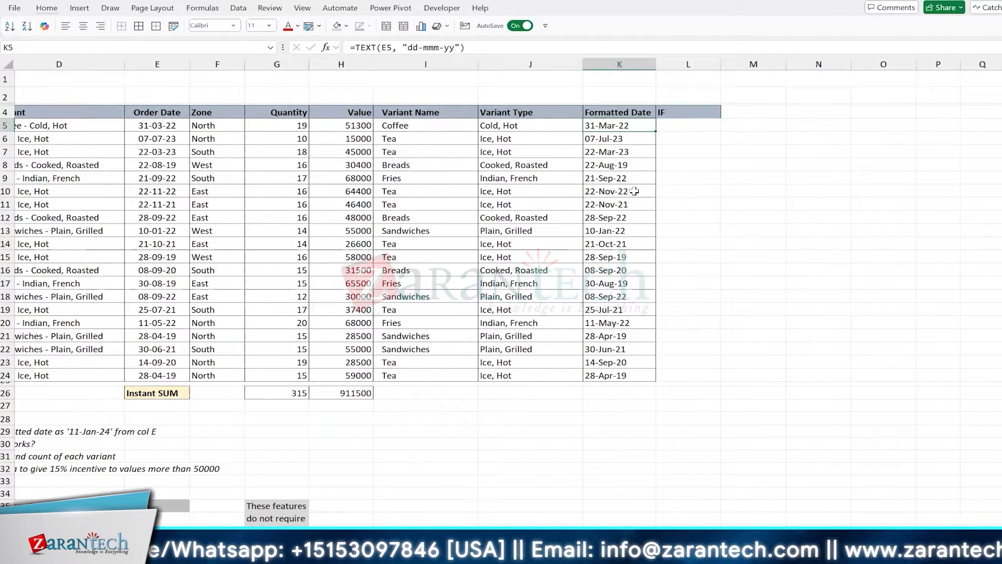
pyautogui.hscroll(-1, 635, 191)
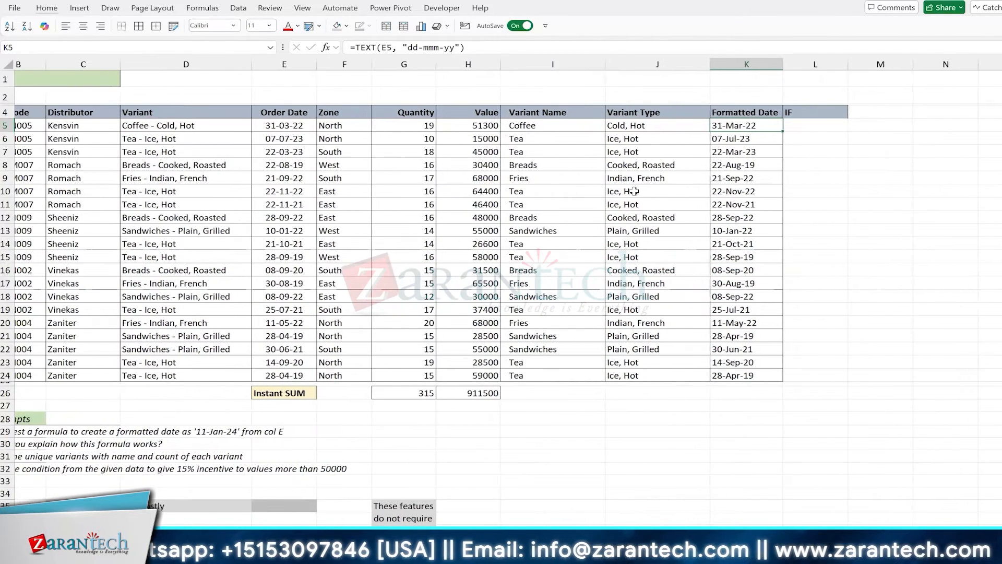
pyautogui.hscroll(-2, 560, 195)
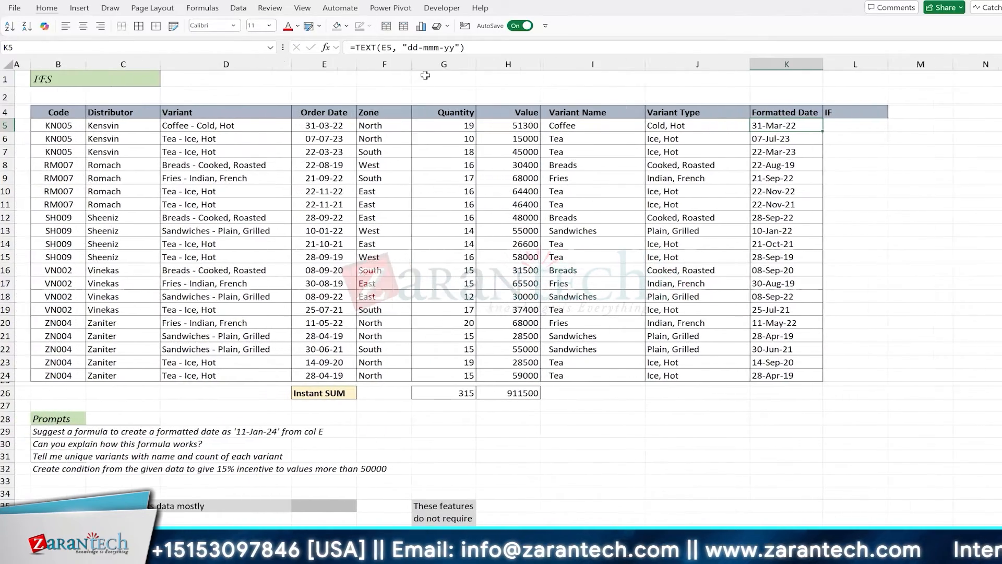
pyautogui.hscroll(1, 486, 217)
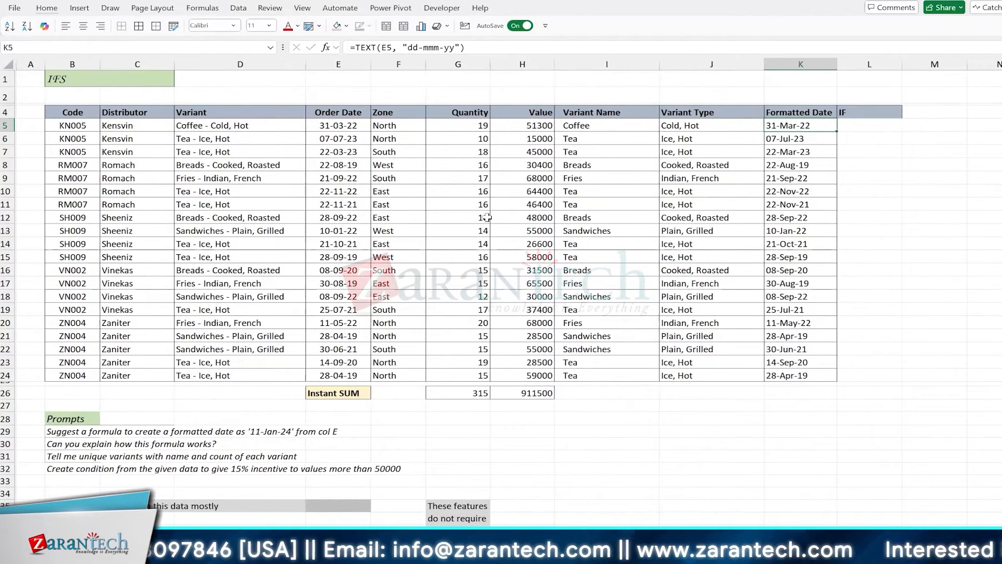
pyautogui.scroll(1, 487, 217)
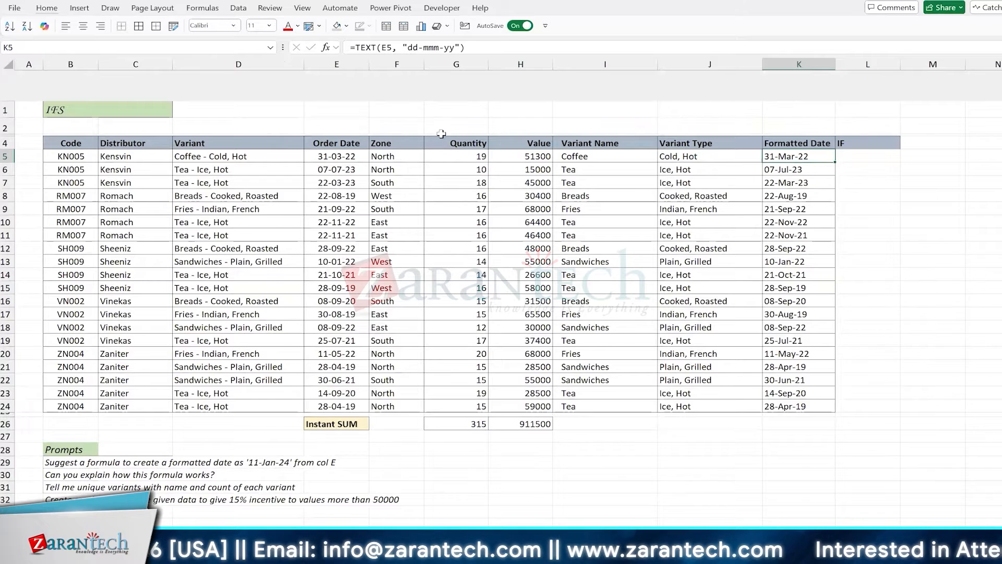
pyautogui.click(446, 108)
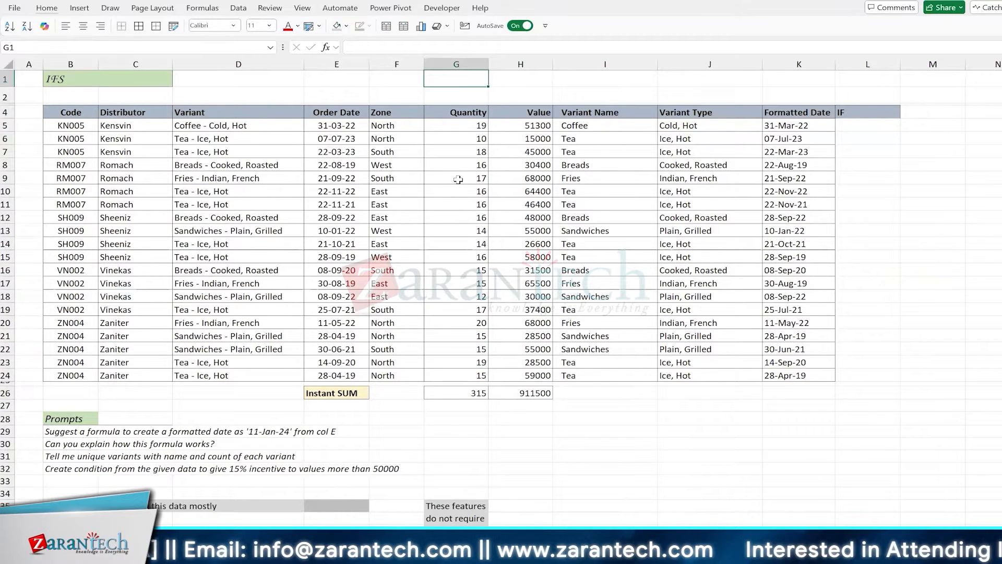
# Enter =FORMULATEXT(I5) in H1 and =FORMULATEXT(J5) in H2
pyautogui.press('Right')
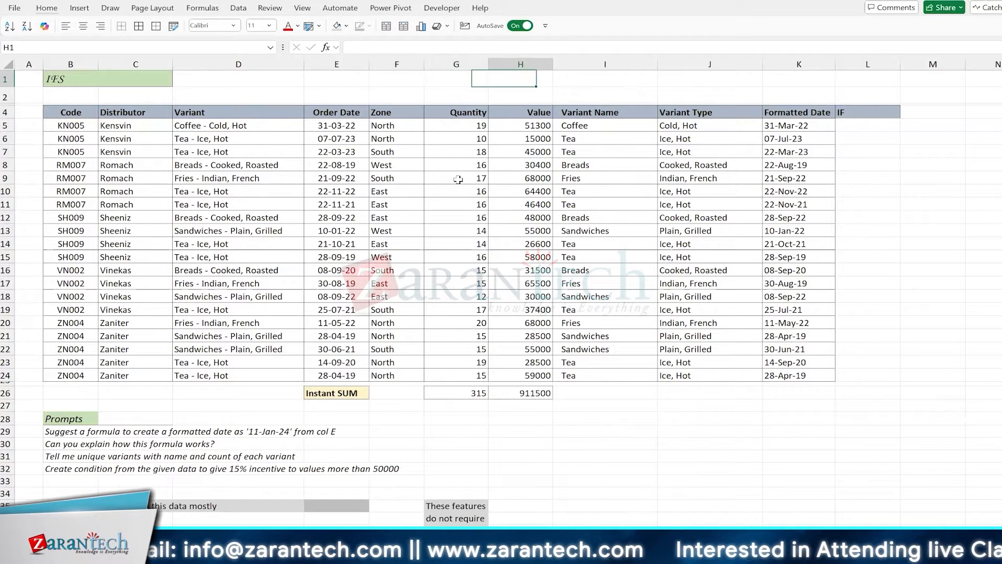
pyautogui.write('=form')
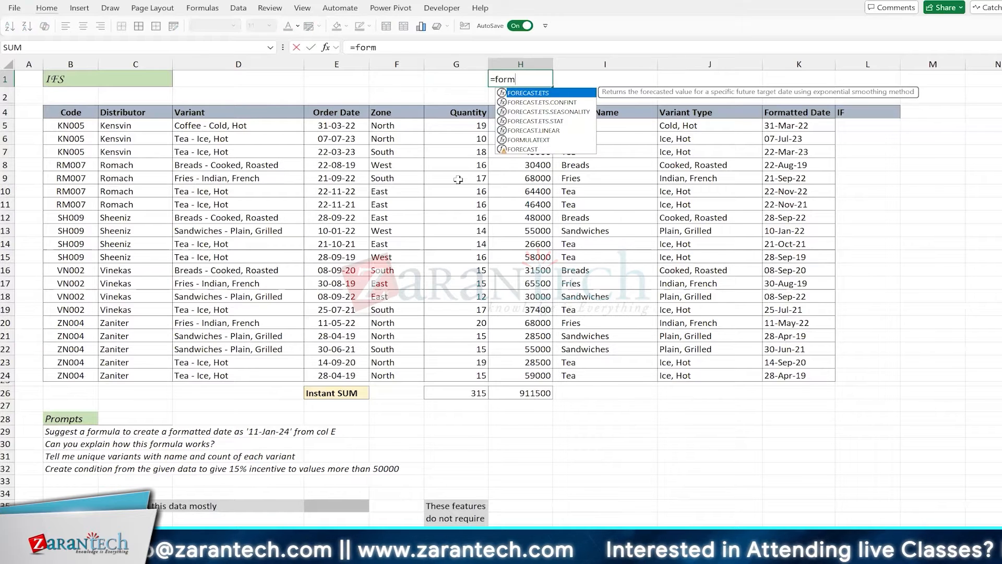
pyautogui.write('ulatext(I5)')
pyautogui.press('Return')
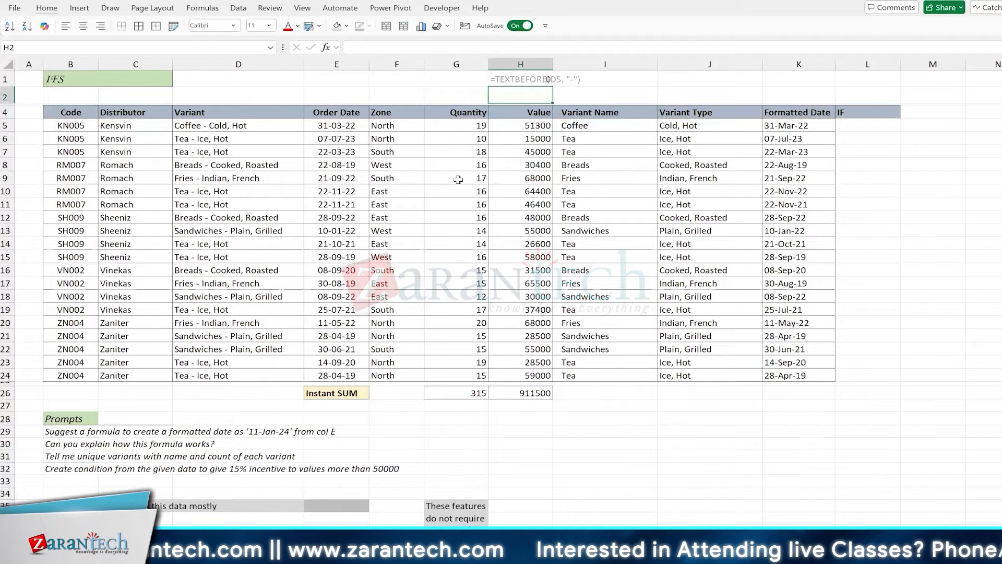
pyautogui.write('=formu')
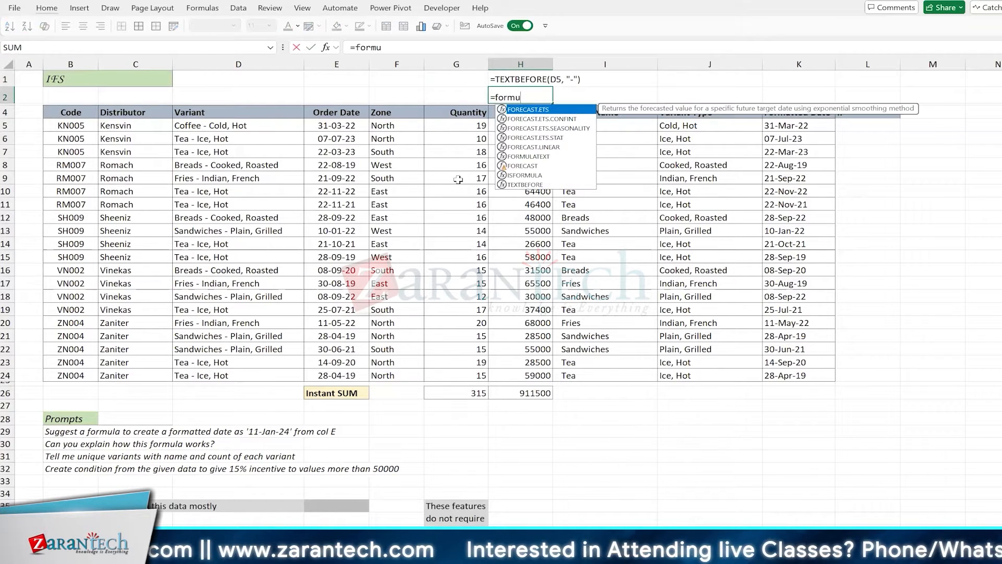
pyautogui.press('Tab')
pyautogui.press('Down')
pyautogui.press('Down')
pyautogui.press('Down')
pyautogui.press('Right')
pyautogui.press('Right')
pyautogui.press('Up')
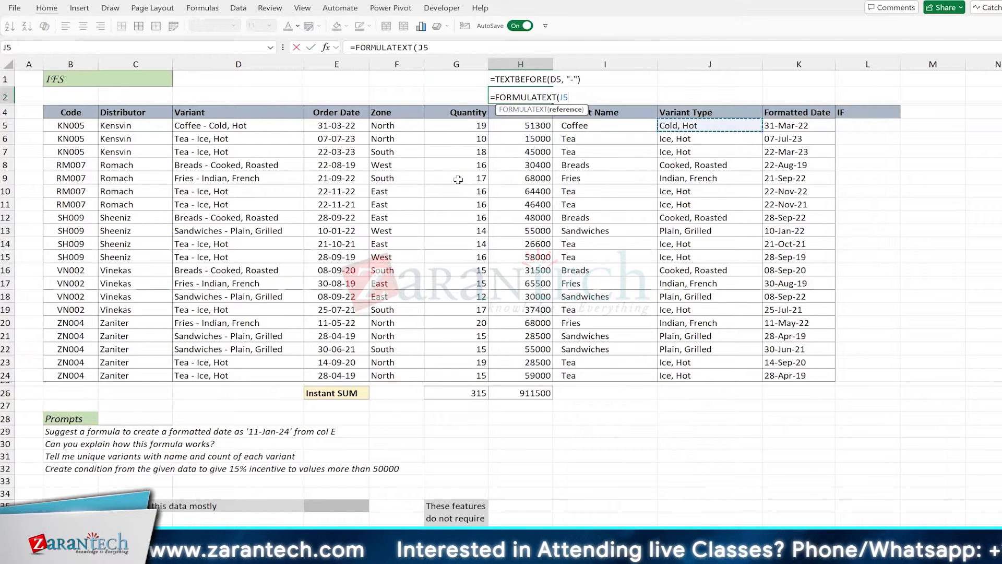
pyautogui.press('Tab')
pyautogui.press('Right')
# Enter =FORMULATEXT(K5) in J1 to show the Formatted Date formula
pyautogui.press('Up')
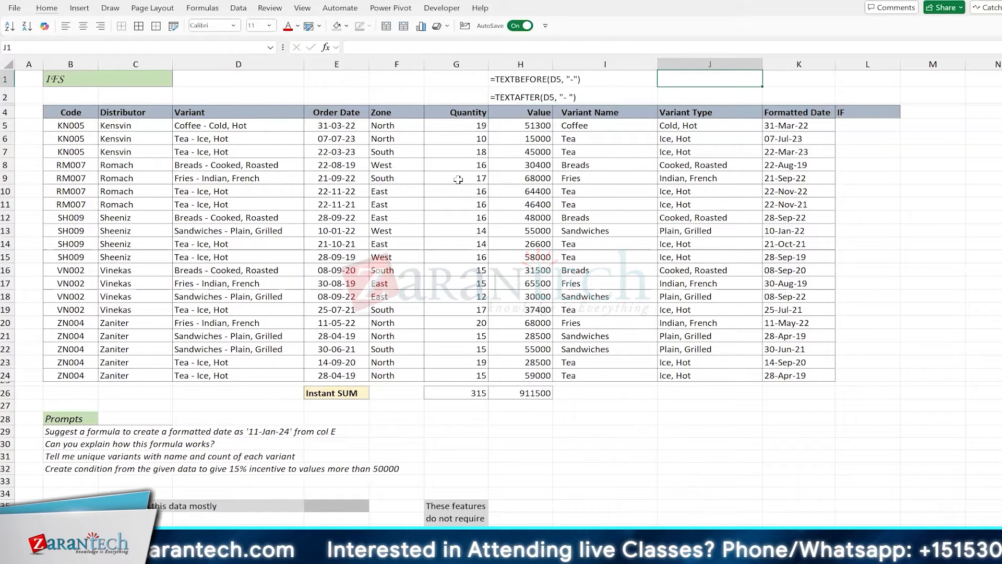
pyautogui.write('=form')
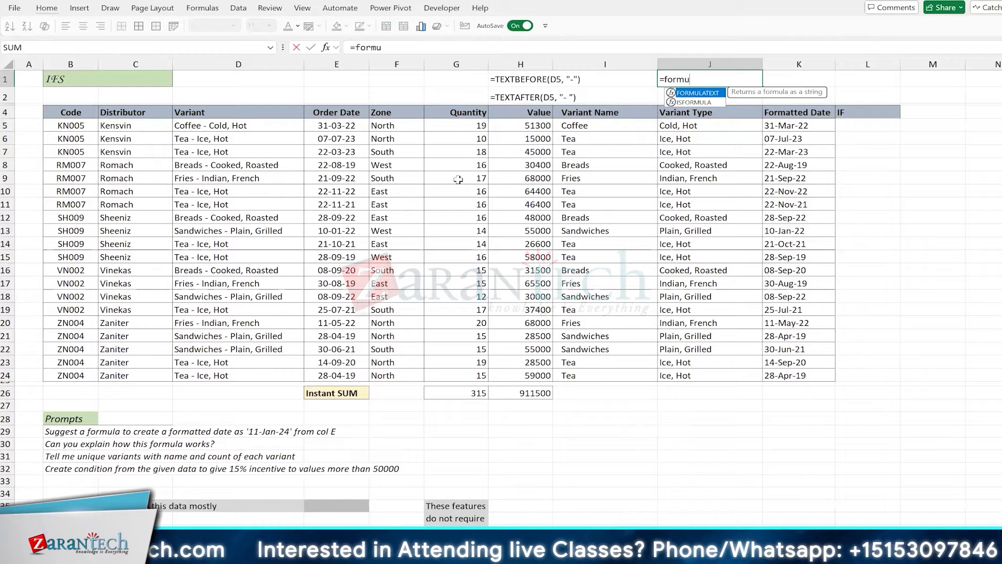
pyautogui.write('u')
pyautogui.press('Tab')
pyautogui.press('Right')
pyautogui.press('Down')
pyautogui.press('Down')
pyautogui.press('Down')
pyautogui.press('Down')
pyautogui.press('Down')
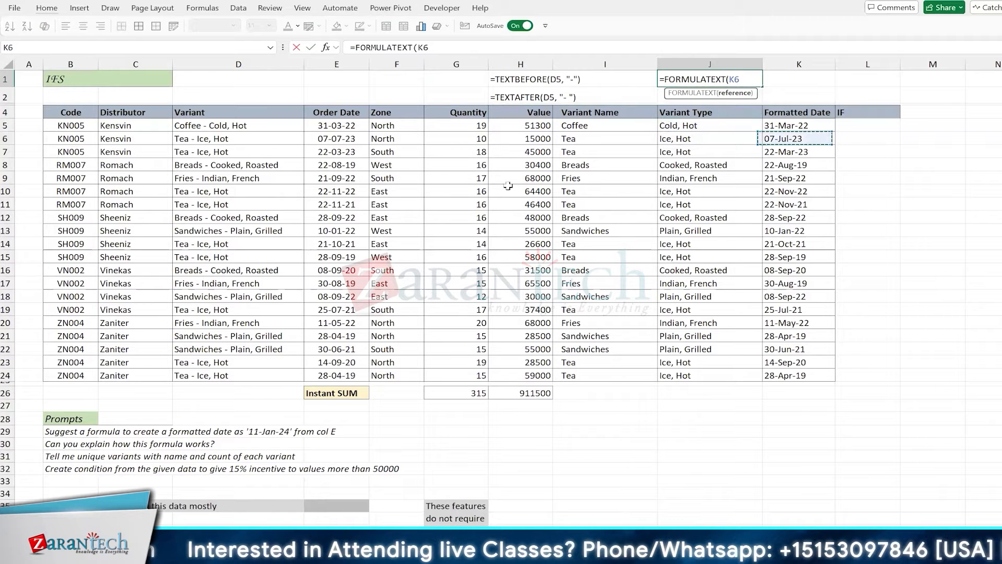
pyautogui.press('Return')
# Open the Column Width setting for columns I and J with Alt, O, C, W
pyautogui.moveTo(624, 178); pyautogui.dragTo(714, 175)
pyautogui.hotkey('alt', 'o')
pyautogui.press('c')
pyautogui.press('w')
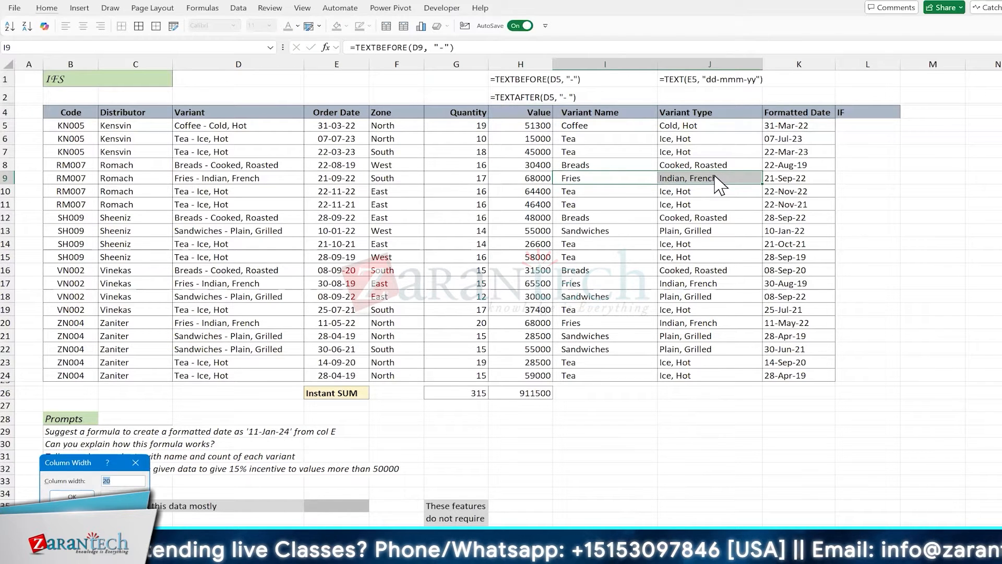
# Set columns I and J to width 15, then go to L5 under the IF header
pyautogui.write('15')
pyautogui.press('Return')
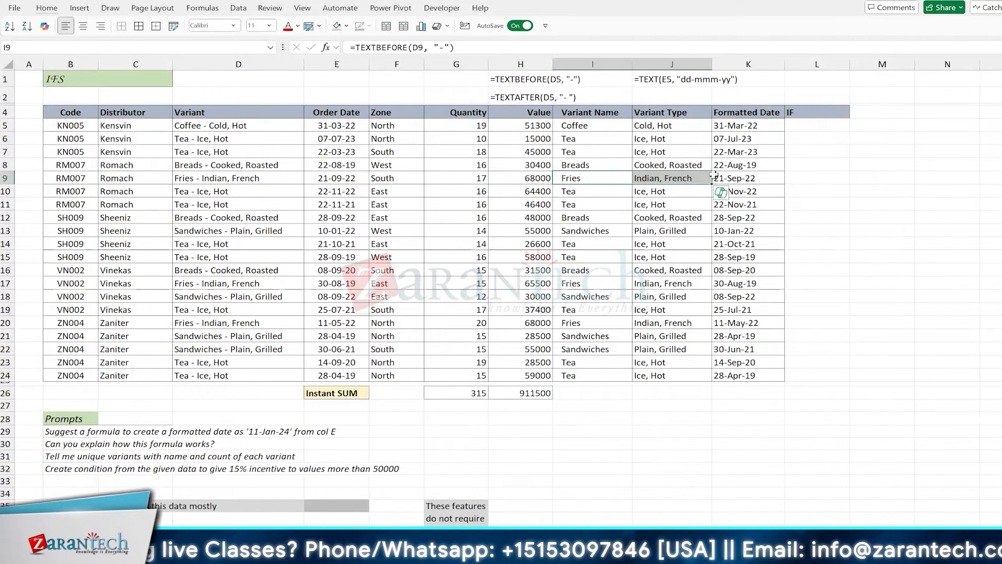
pyautogui.click(761, 134)
pyautogui.hscroll(2, 761, 133)
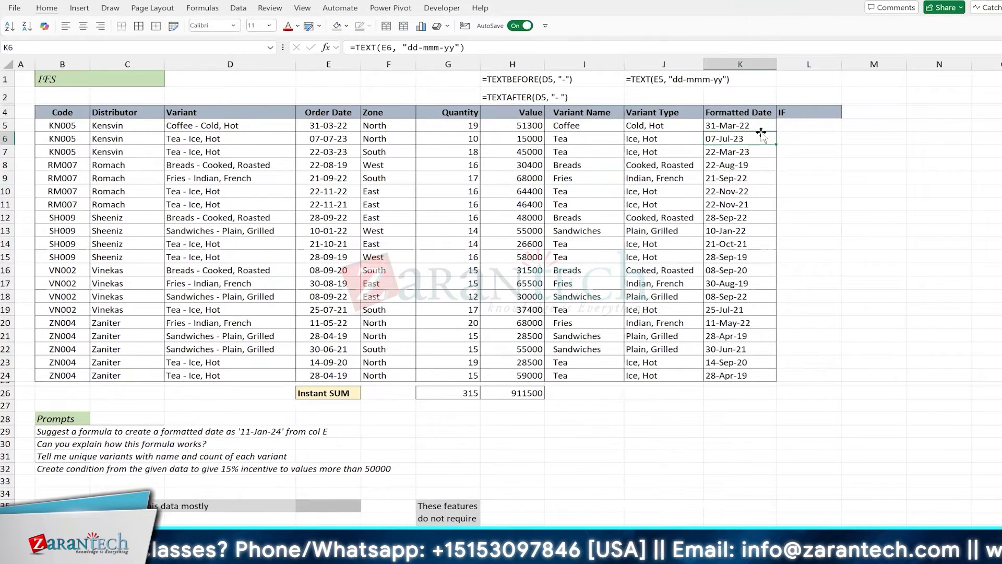
pyautogui.hscroll(4, 489, 133)
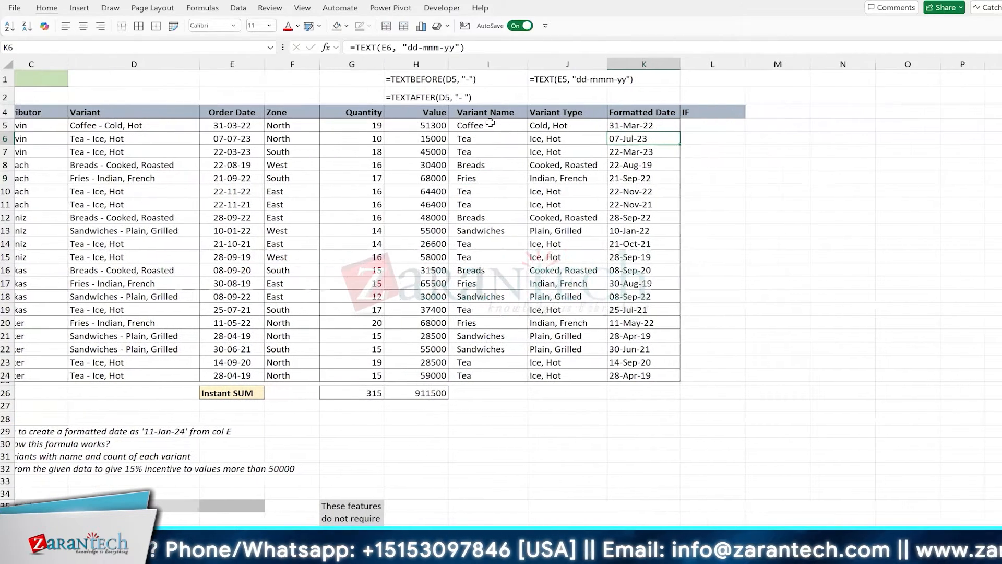
pyautogui.hscroll(5, 203, 134)
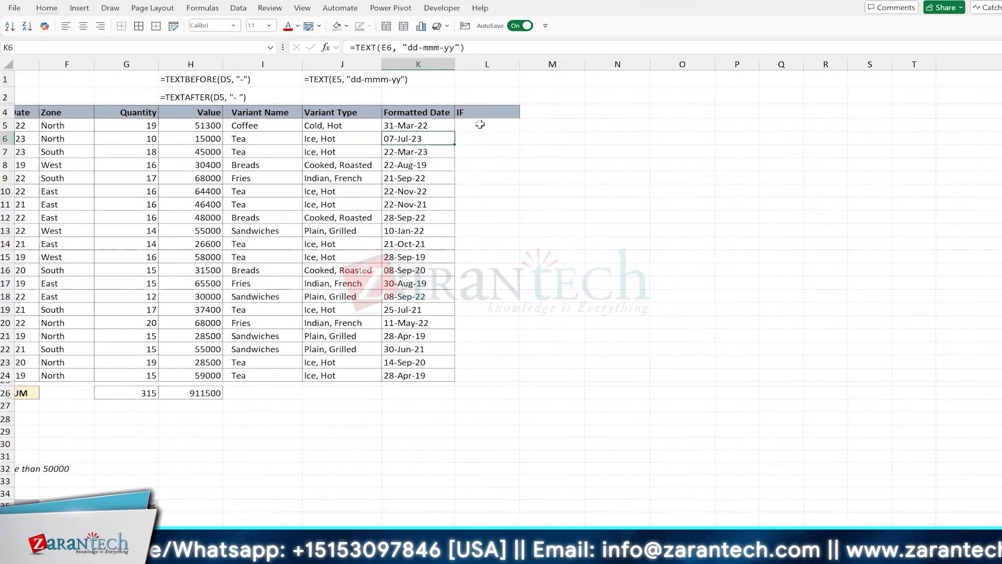
pyautogui.moveTo(203, 136); pyautogui.dragTo(209, 321)
pyautogui.click(519, 128)
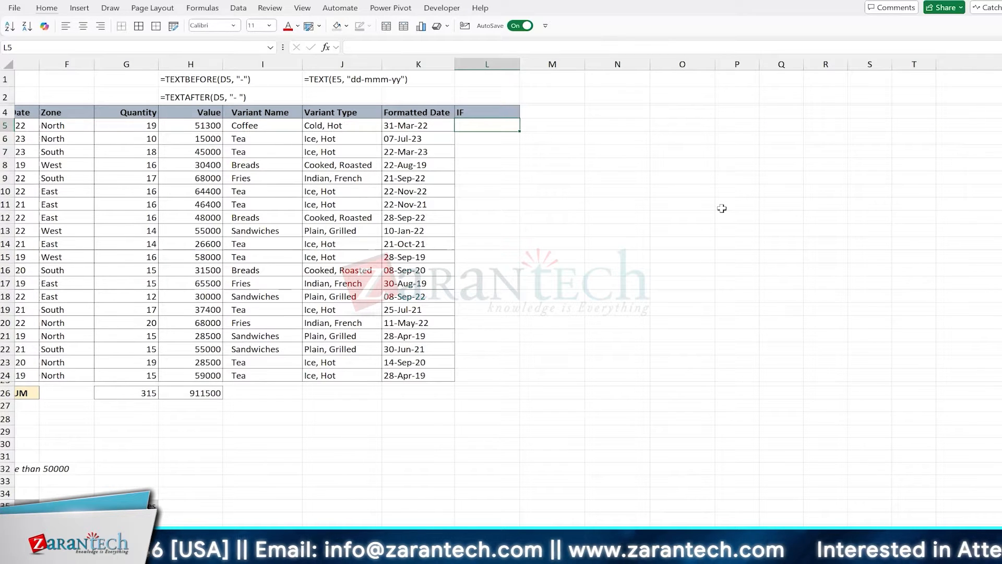
pyautogui.hscroll(-2, 722, 208)
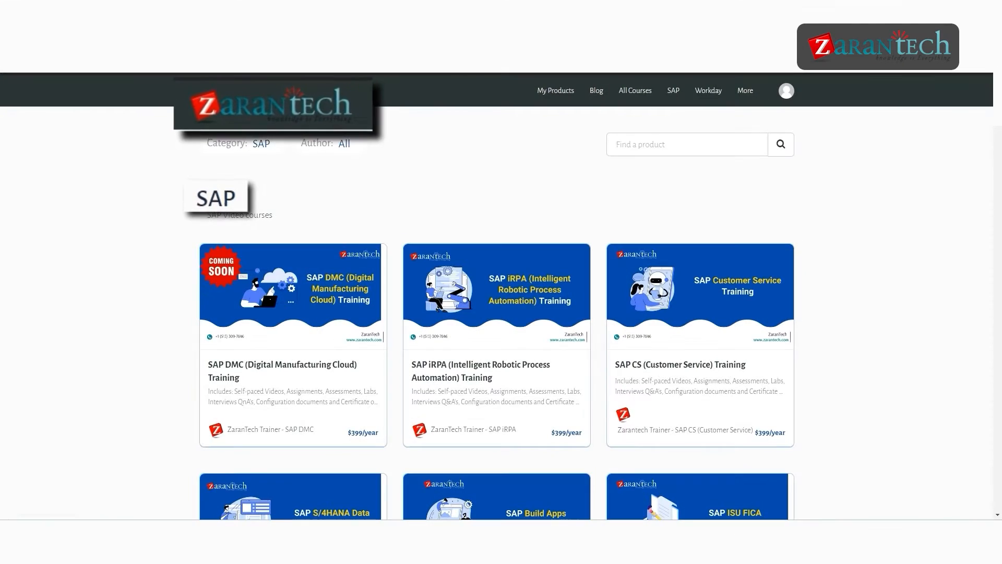
pyautogui.scroll(-3, 497, 296)
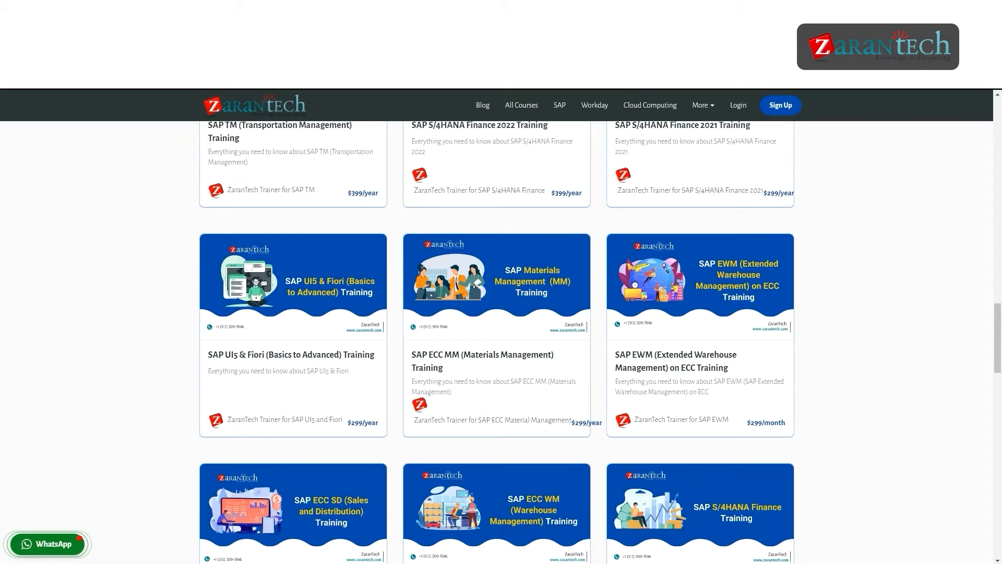
pyautogui.scroll(-4, 501, 339)
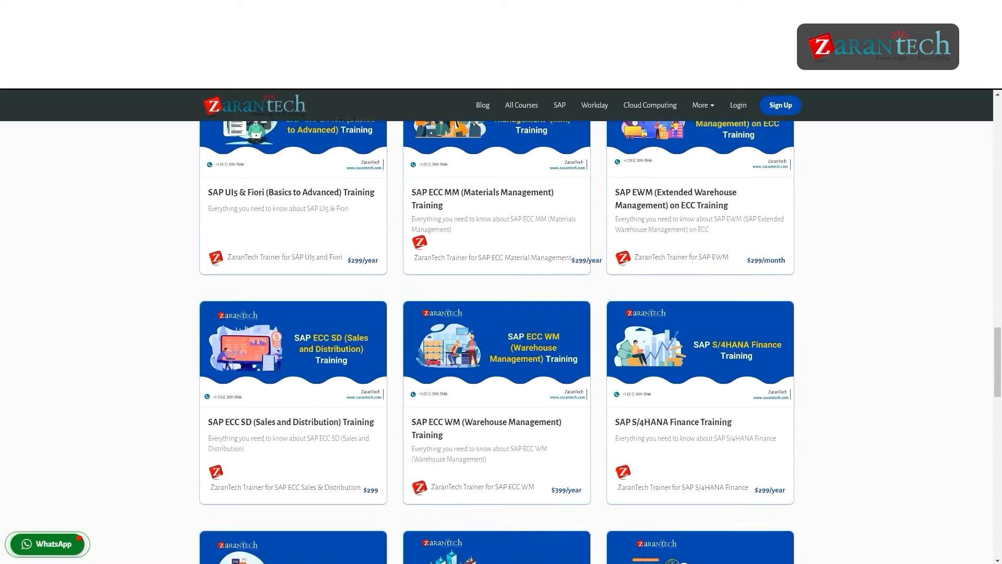
pyautogui.scroll(-4, 501, 339)
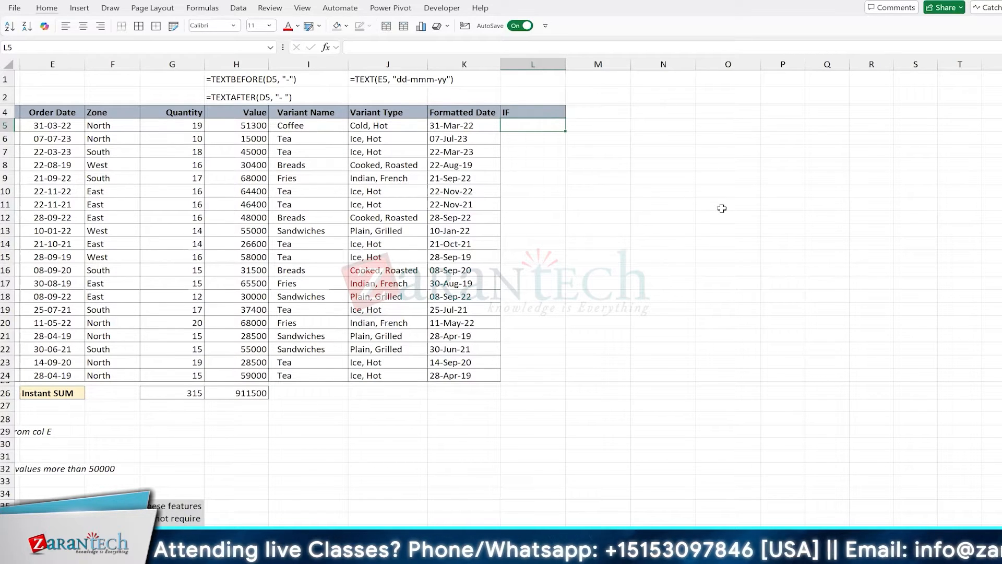
# Write the note 'IF(Condition, Then, Else)' in E1, then return to L5
pyautogui.click(536, 109)
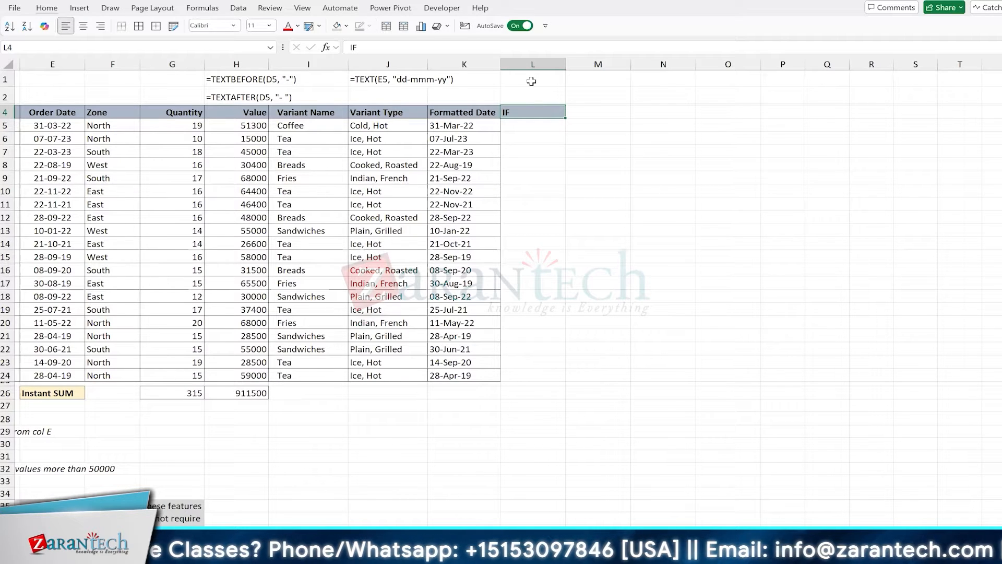
pyautogui.click(401, 93)
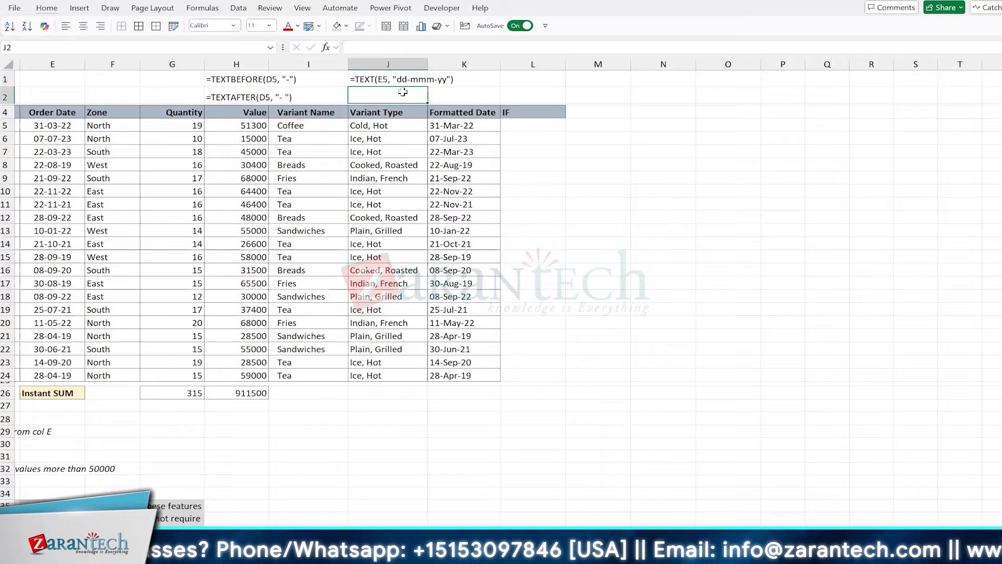
pyautogui.click(529, 126)
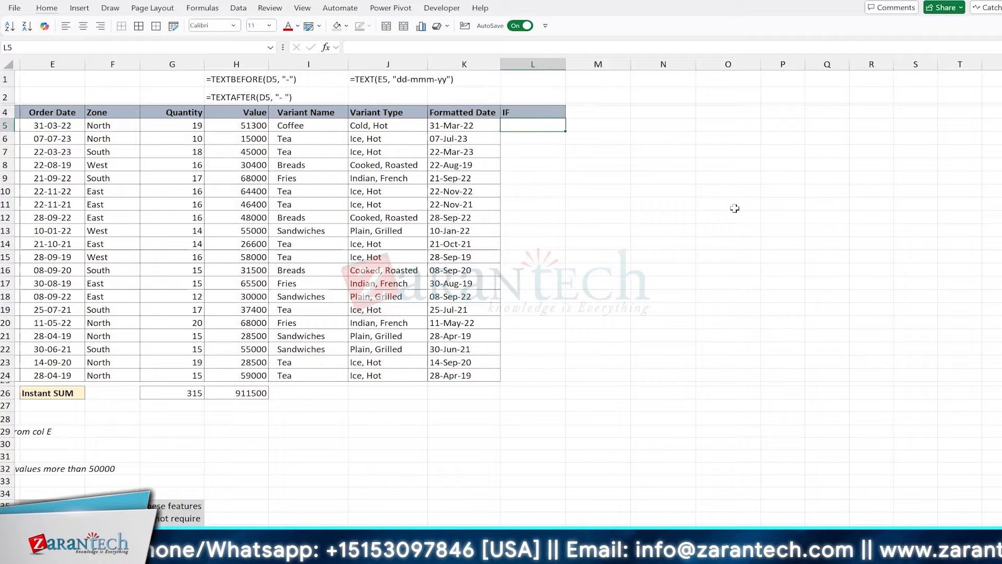
pyautogui.press('Up')
pyautogui.press('Up')
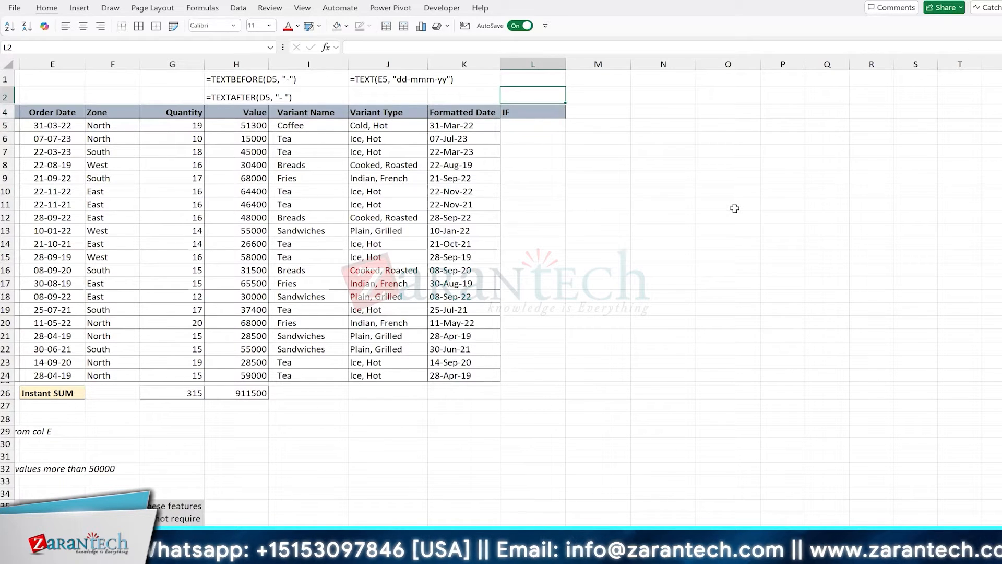
pyautogui.hscroll(-3, 734, 207)
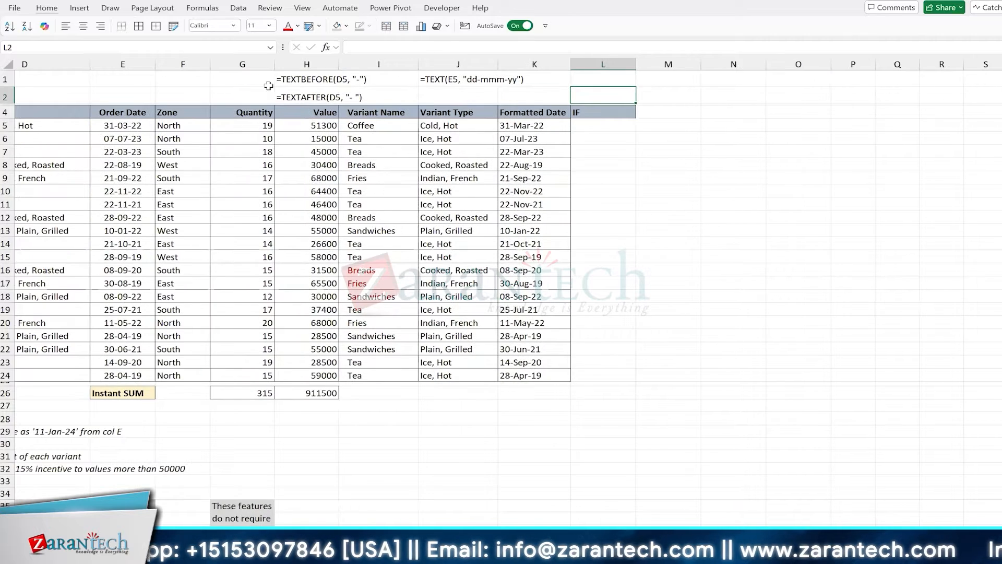
pyautogui.hscroll(-2, 335, 213)
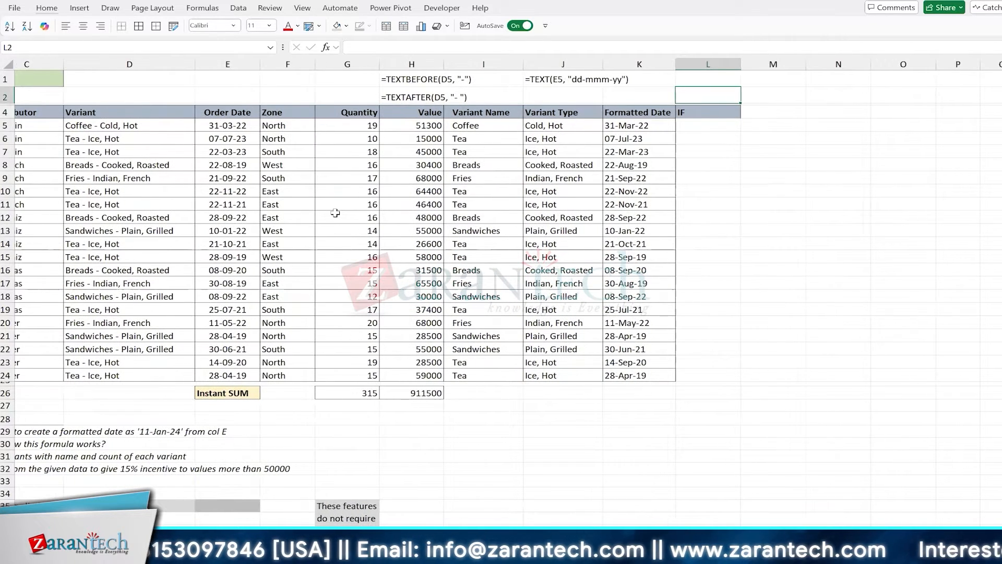
pyautogui.hscroll(-1, 335, 212)
pyautogui.hscroll(-2, 335, 213)
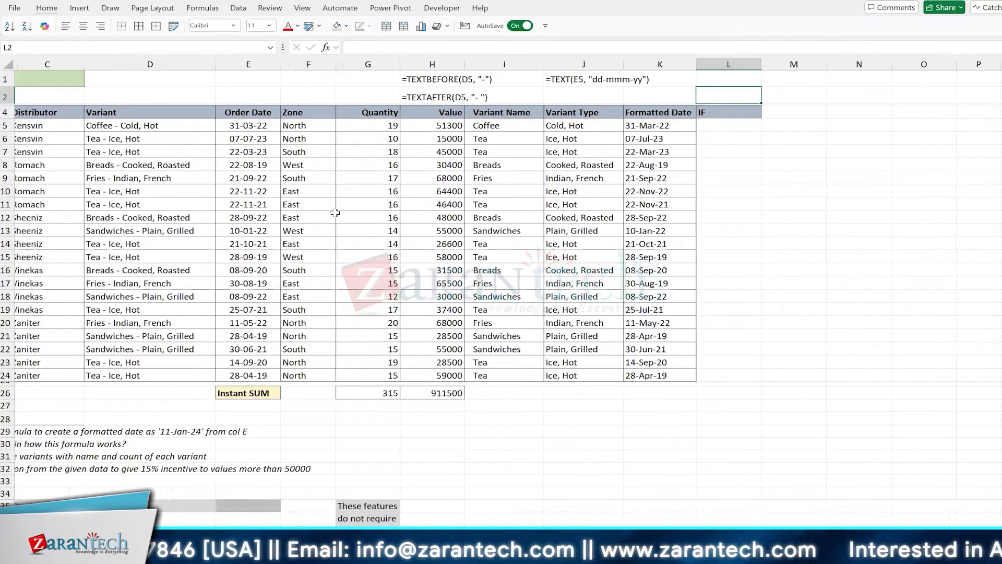
pyautogui.click(258, 79)
pyautogui.write('IF(Con')
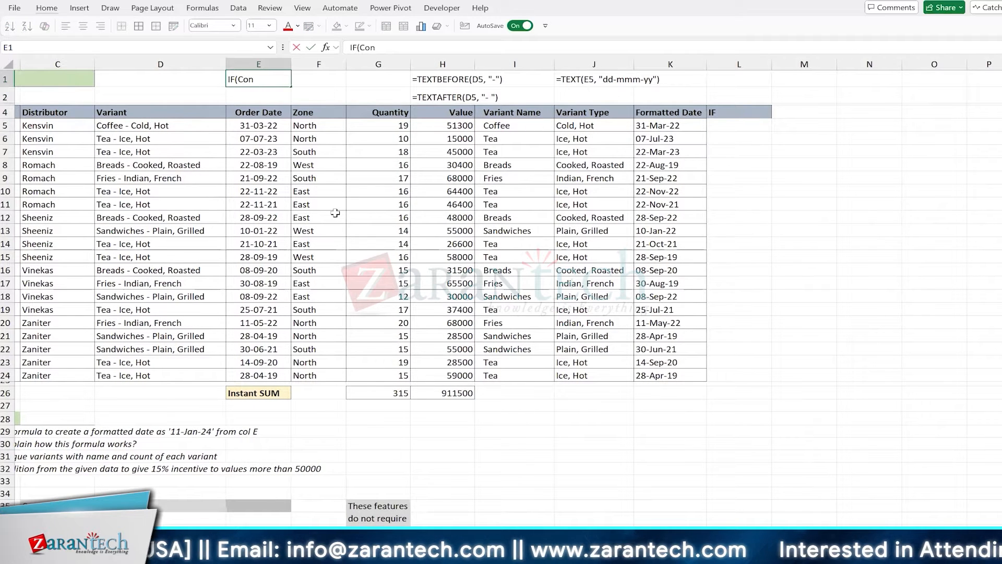
pyautogui.write('dition,')
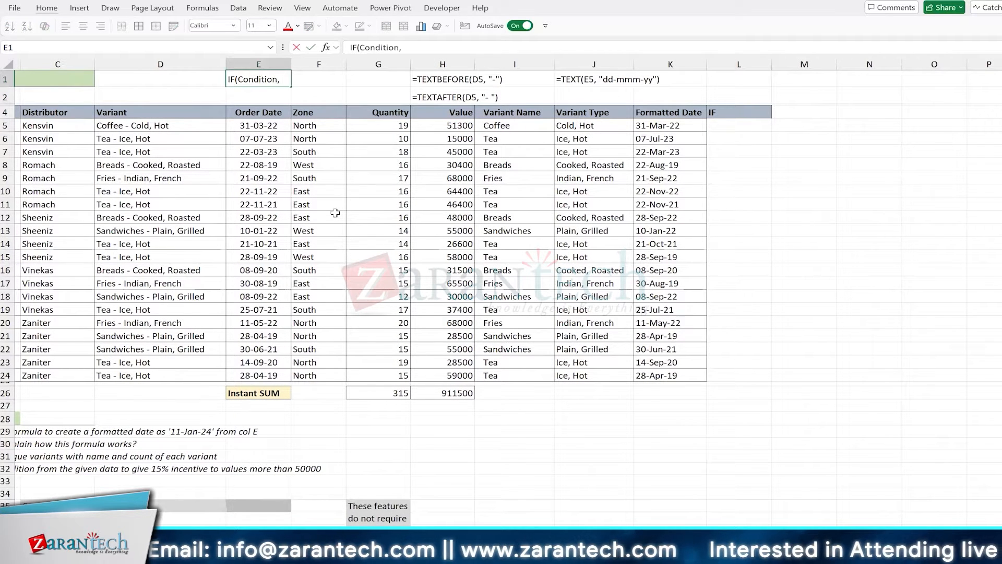
pyautogui.write(' Then, Else')
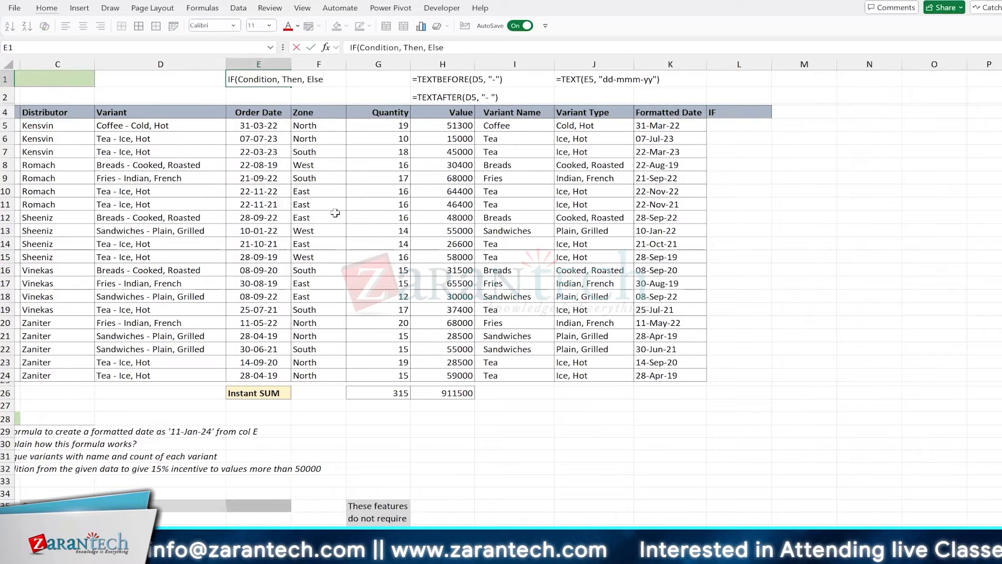
pyautogui.press('Return')
pyautogui.press('Return')
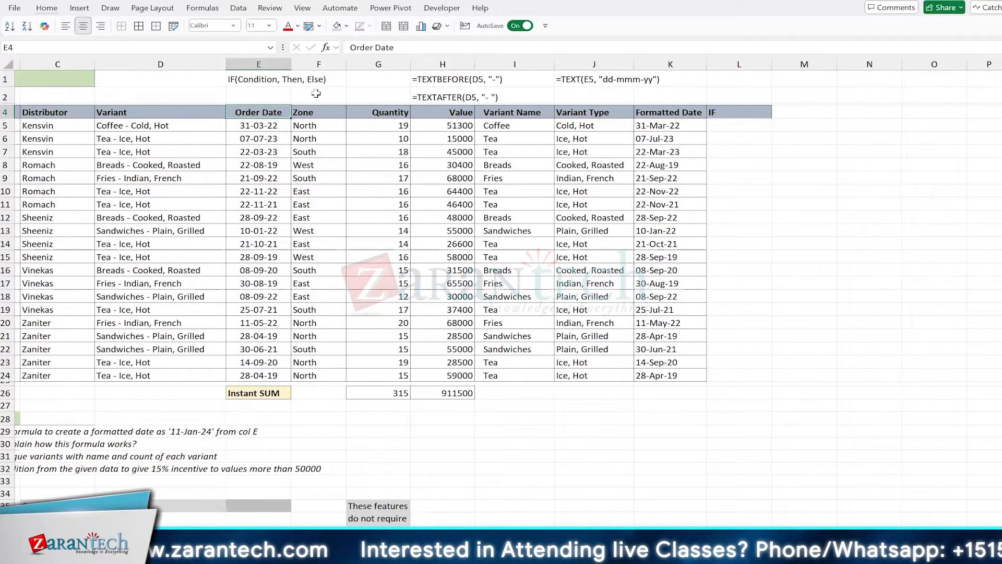
pyautogui.click(746, 125)
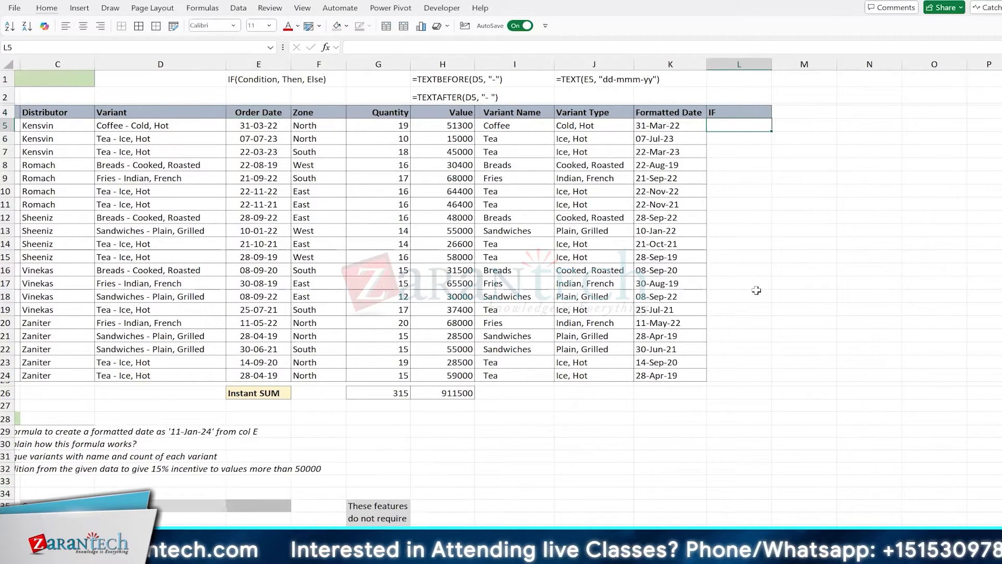
pyautogui.write('=i')
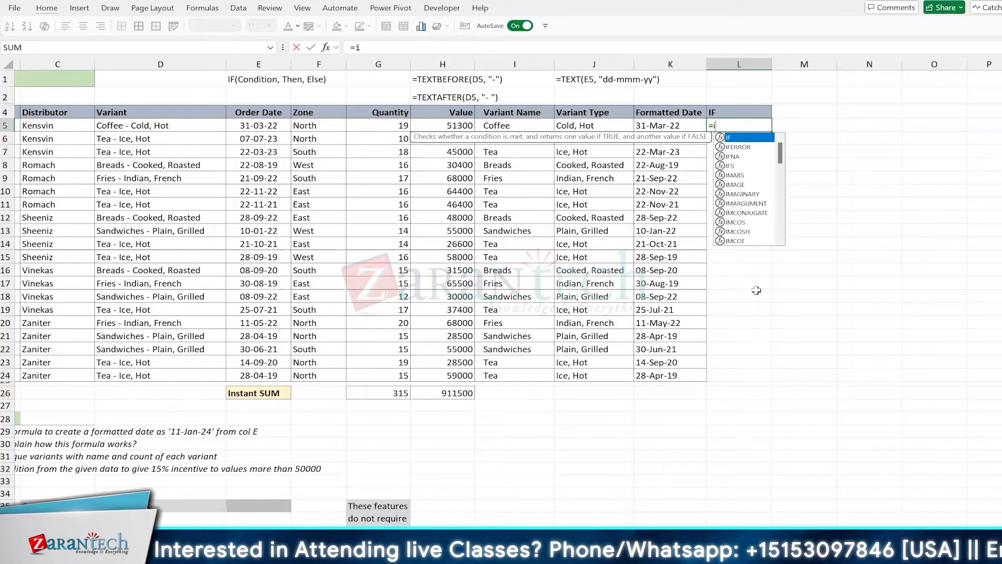
pyautogui.press('Down')
pyautogui.press('Down')
pyautogui.press('Down')
pyautogui.press('Down')
pyautogui.press('Down')
pyautogui.press('Up')
pyautogui.press('Up')
pyautogui.press('Up')
pyautogui.press('Up')
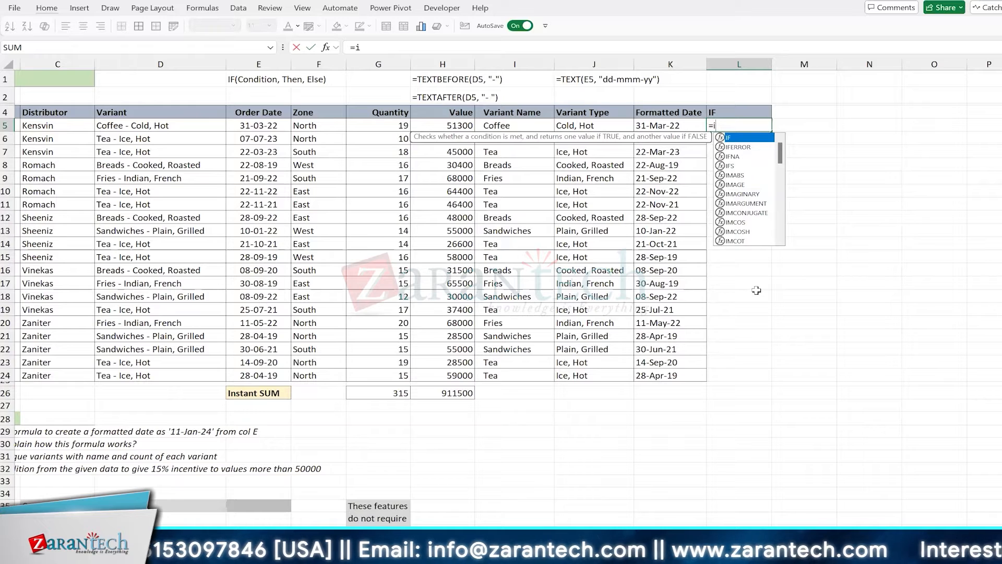
pyautogui.press('Tab')
pyautogui.press('BackSpace')
pyautogui.press('BackSpace')
pyautogui.press('BackSpace')
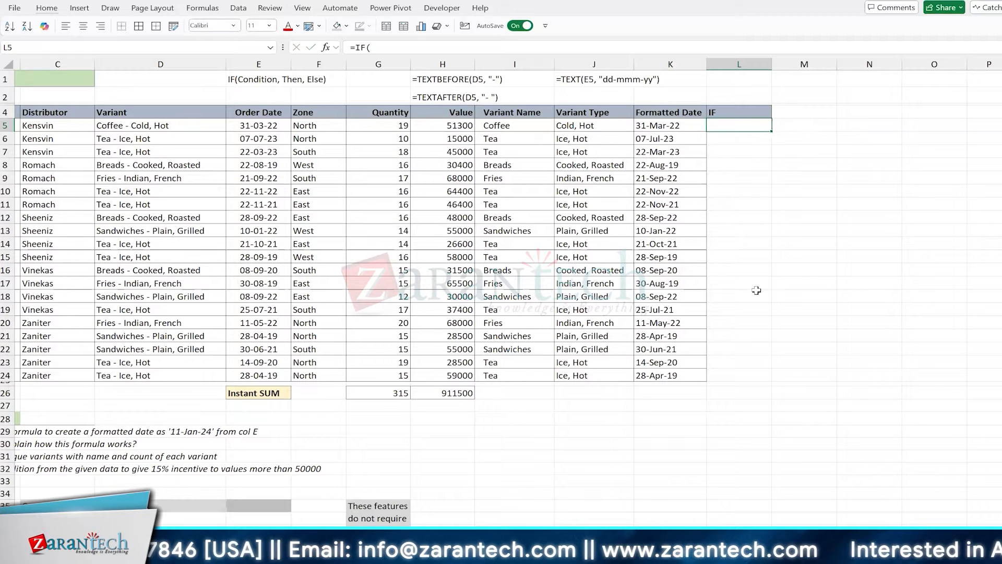
pyautogui.write('vl')
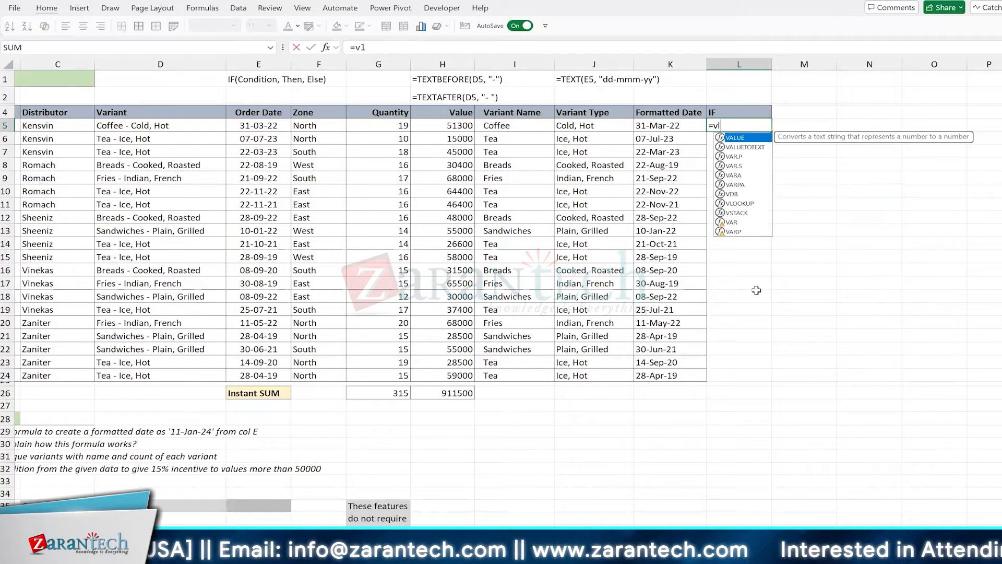
pyautogui.press('Tab')
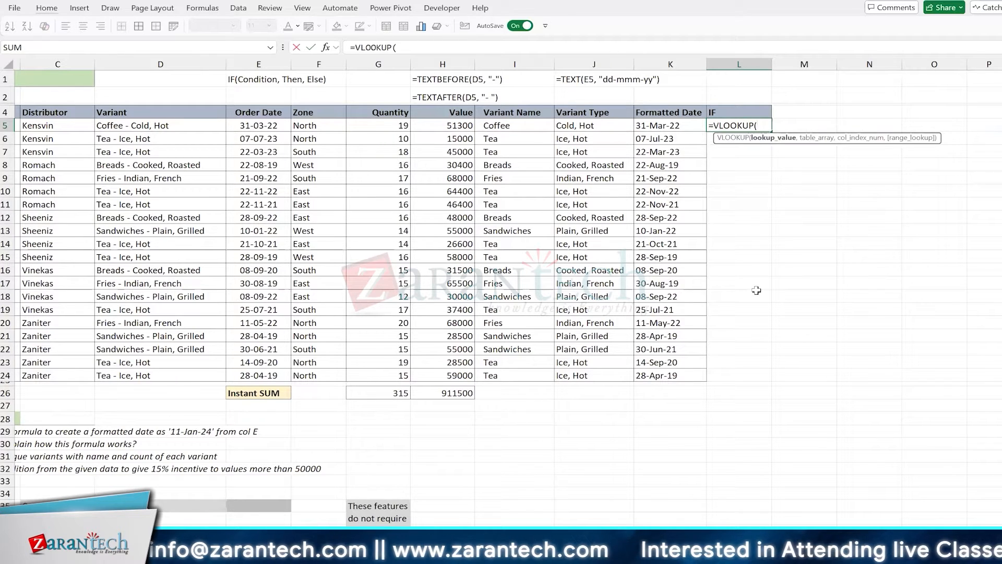
pyautogui.press('Escape')
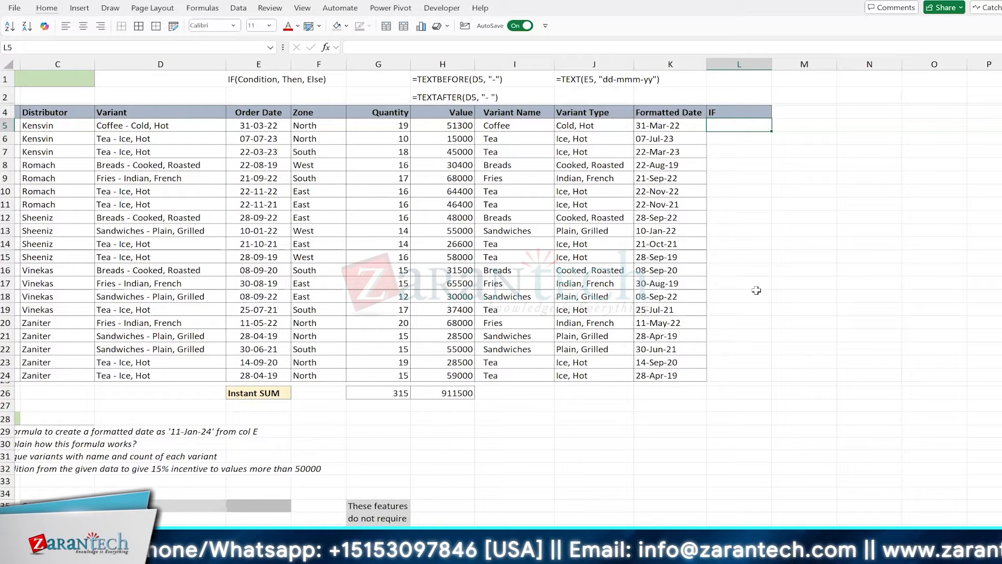
# Start L5 as =IF(H5>=50000 and drag the argument hint aside
pyautogui.write('=i')
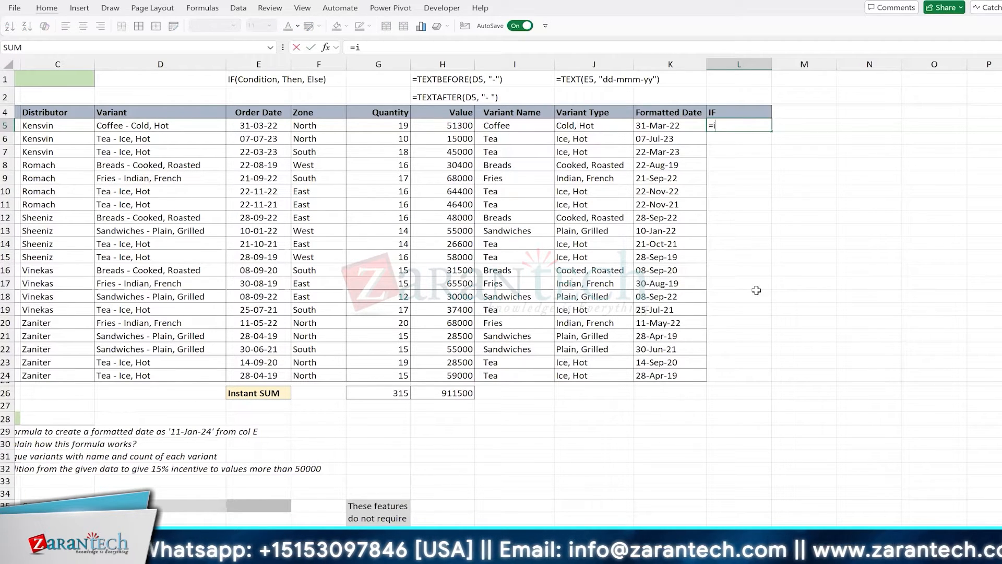
pyautogui.press('Down')
pyautogui.press('Down')
pyautogui.press('Down')
pyautogui.press('Down')
pyautogui.press('Up')
pyautogui.press('Up')
pyautogui.press('Up')
pyautogui.press('Up')
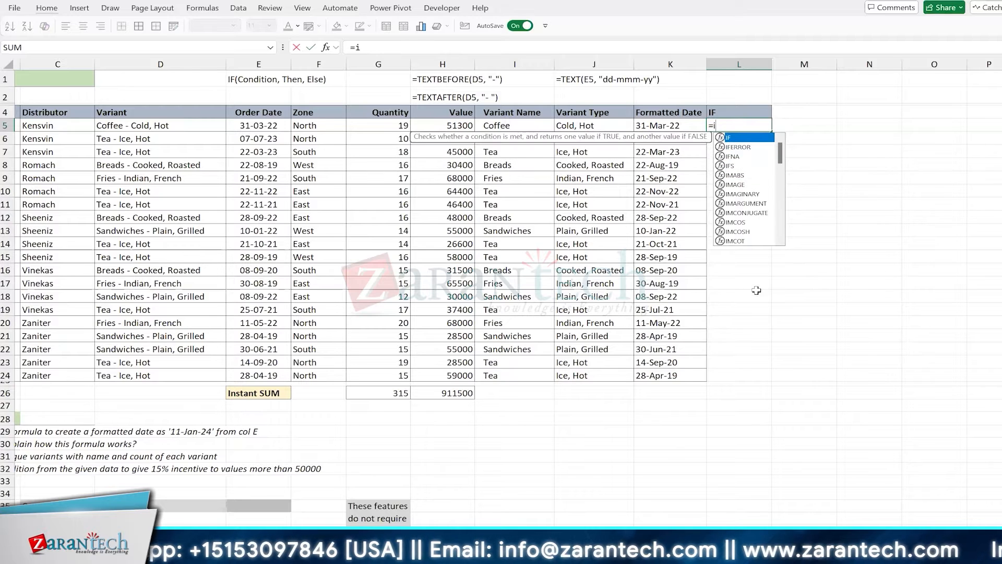
pyautogui.press('Tab')
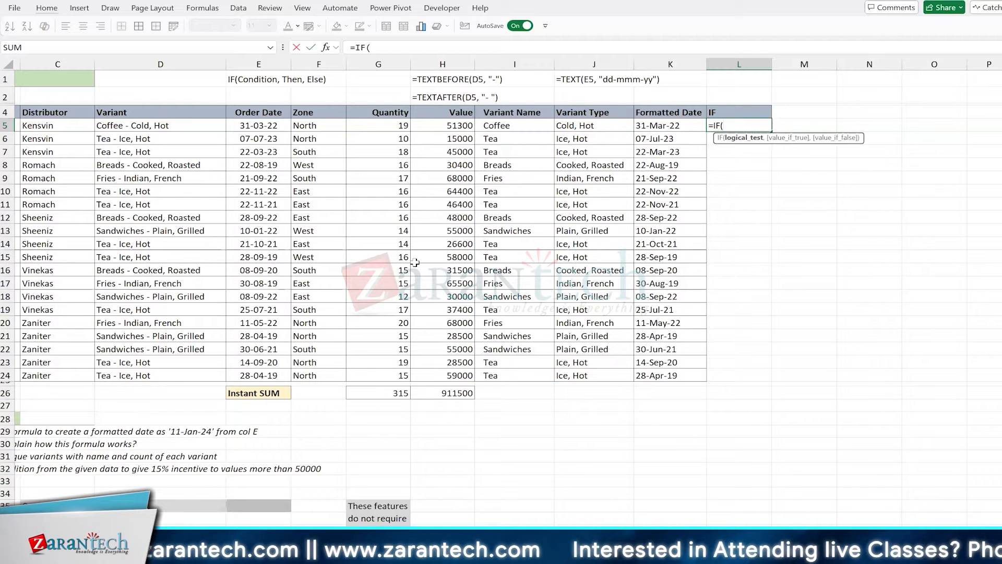
pyautogui.press('Left')
pyautogui.press('Left')
pyautogui.press('Left')
pyautogui.press('Left')
pyautogui.press('Left')
pyautogui.press('Right')
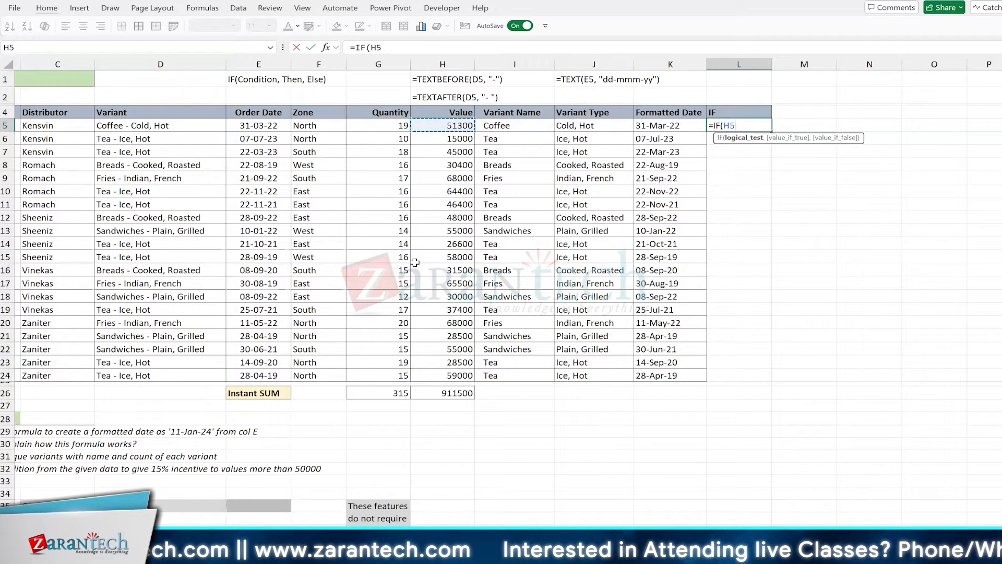
pyautogui.write('>')
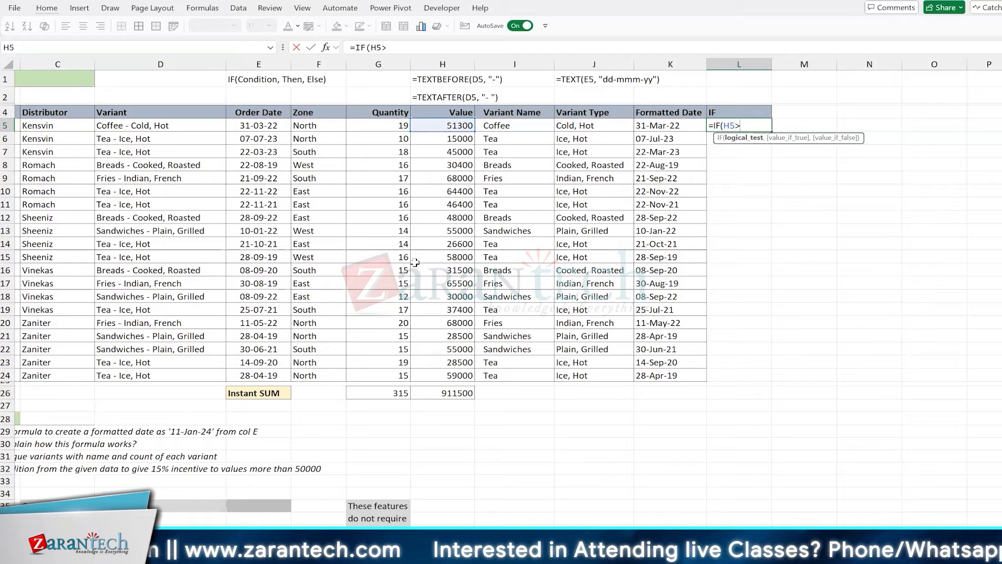
pyautogui.write('=50000')
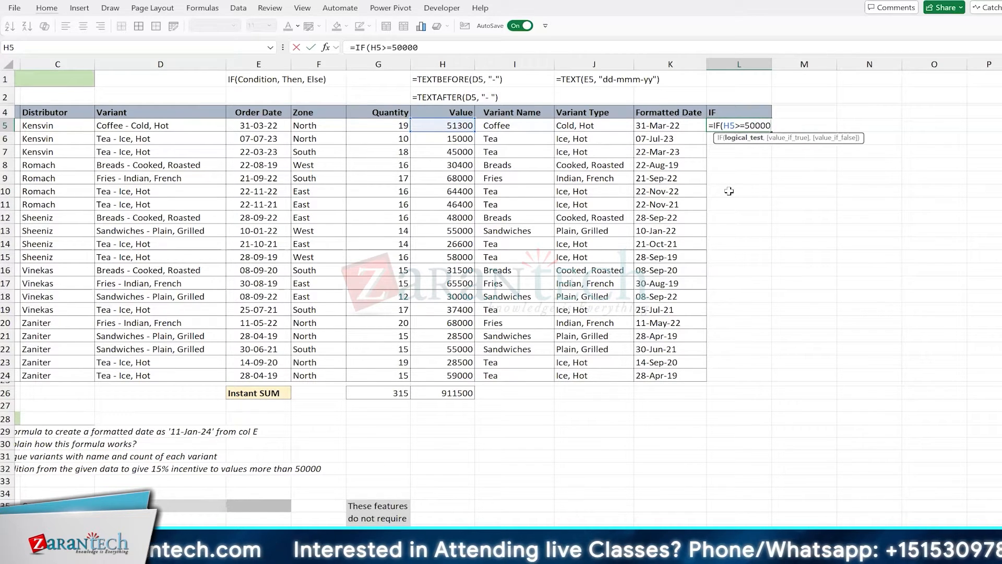
pyautogui.moveTo(792, 142); pyautogui.dragTo(792, 196)
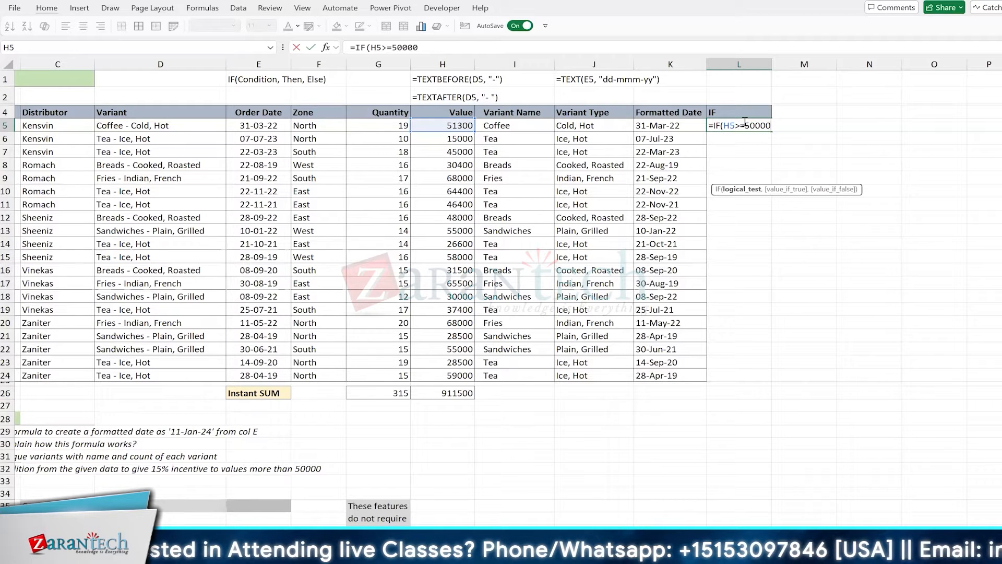
# Briefly try a strict >50000 test, restore >=50000, and reposition the hint below L5
pyautogui.press('Left')
pyautogui.press('Left')
pyautogui.press('Left')
pyautogui.press('Left')
pyautogui.press('Left')
pyautogui.press('BackSpace')
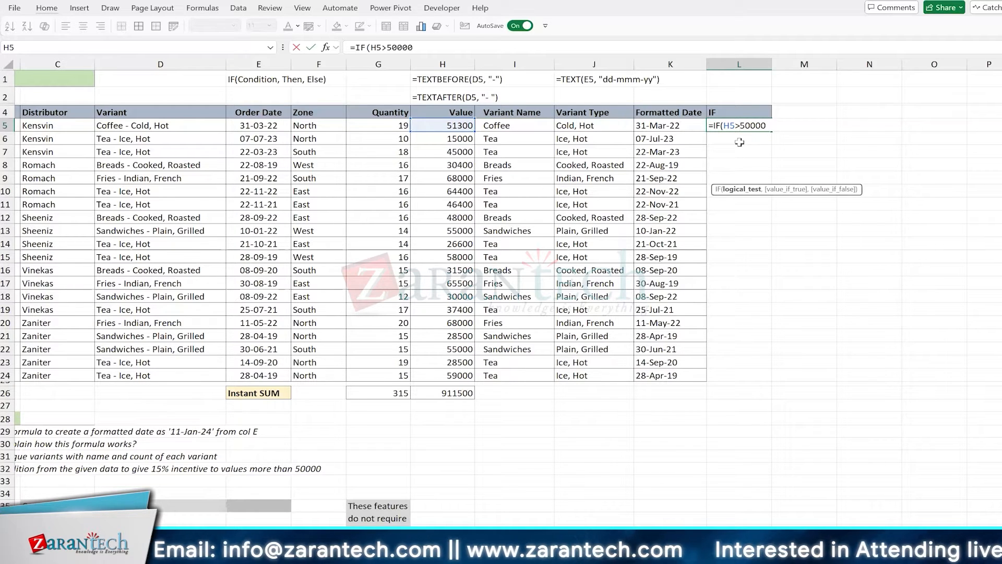
pyautogui.press('Left')
pyautogui.press('Left')
pyautogui.press('Left')
pyautogui.press('Left')
pyautogui.press('Left')
pyautogui.write('=')
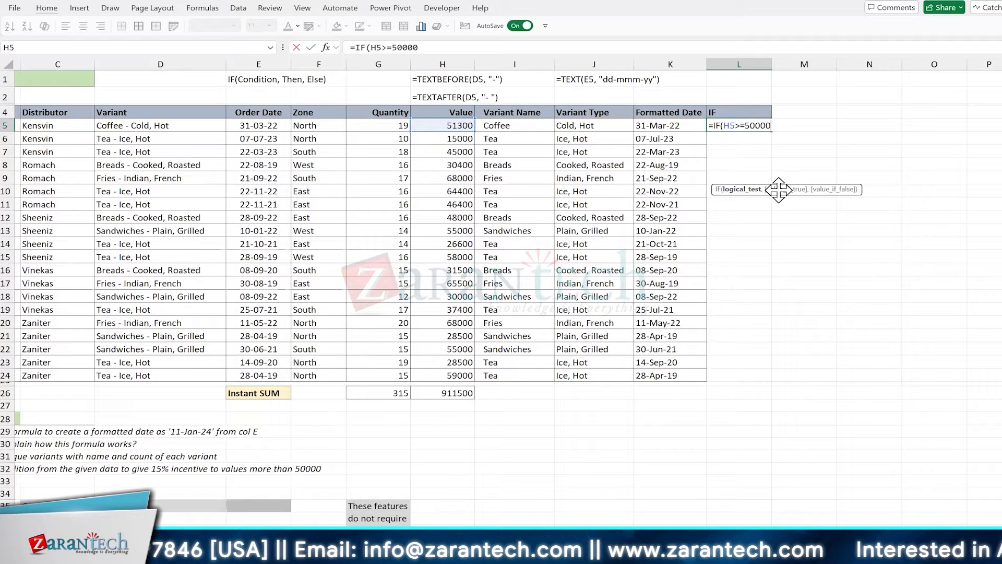
pyautogui.moveTo(778, 190)
pyautogui.mouseDown()
pyautogui.moveTo(789, 150)
pyautogui.moveTo(751, 107)
pyautogui.moveTo(786, 122)
pyautogui.moveTo(783, 194)
pyautogui.mouseUp()
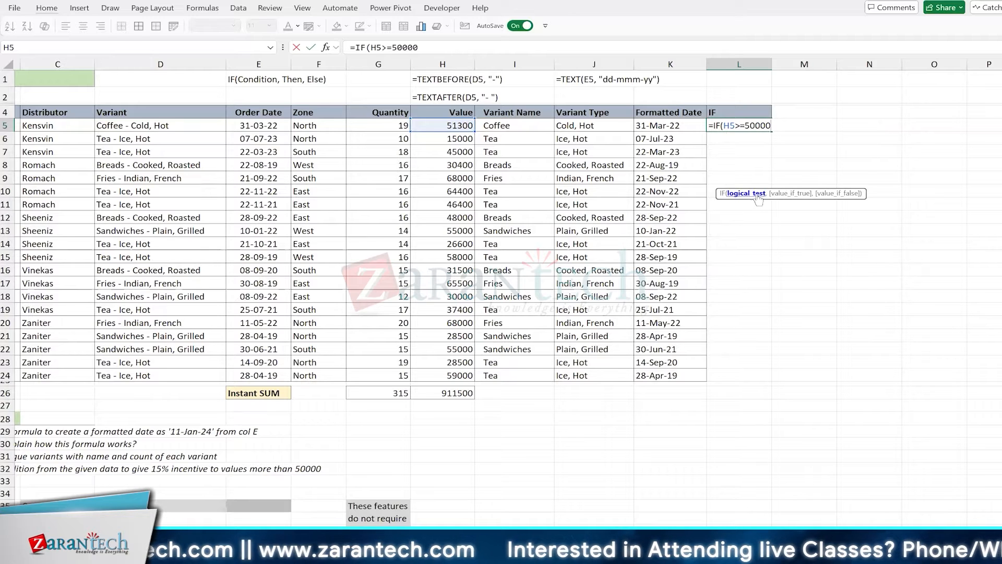
pyautogui.moveTo(789, 191)
pyautogui.mouseDown()
pyautogui.moveTo(765, 145)
pyautogui.moveTo(808, 174)
pyautogui.moveTo(779, 146)
pyautogui.moveTo(793, 208)
pyautogui.mouseUp()
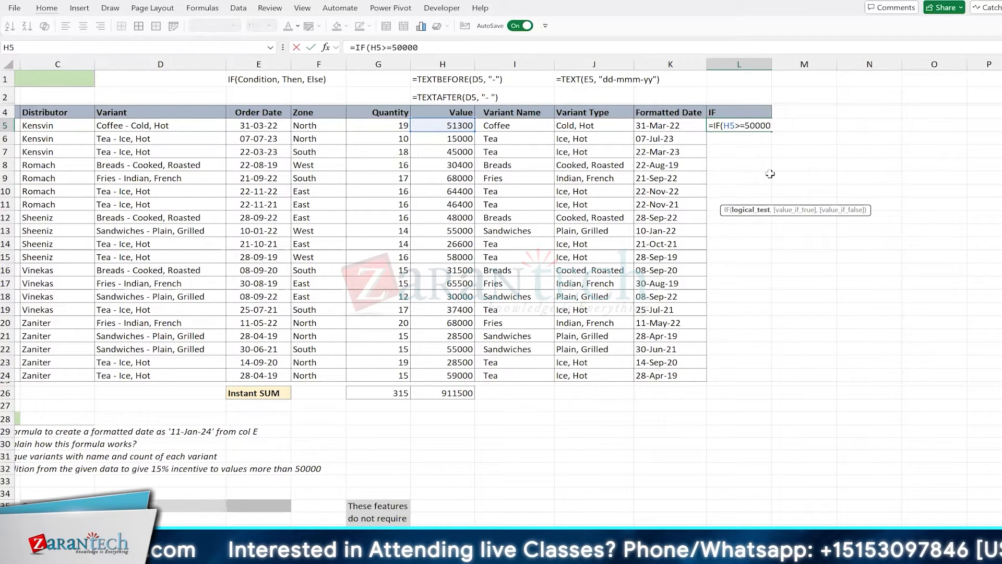
# Finish L5 as =IF(H5>=50000, "Good", "OK"), showing Good for the 51300 value
pyautogui.write(',')
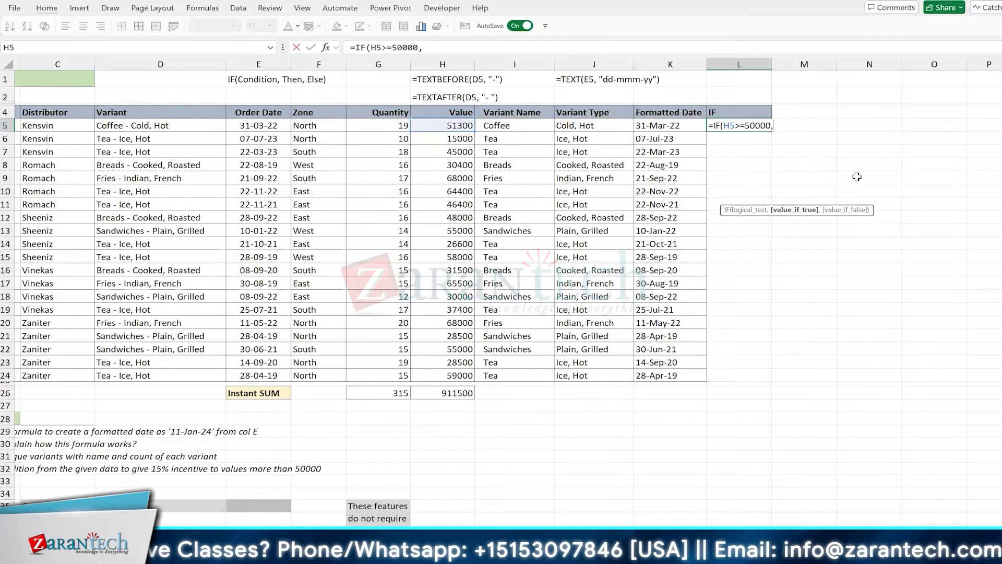
pyautogui.write('"Good"')
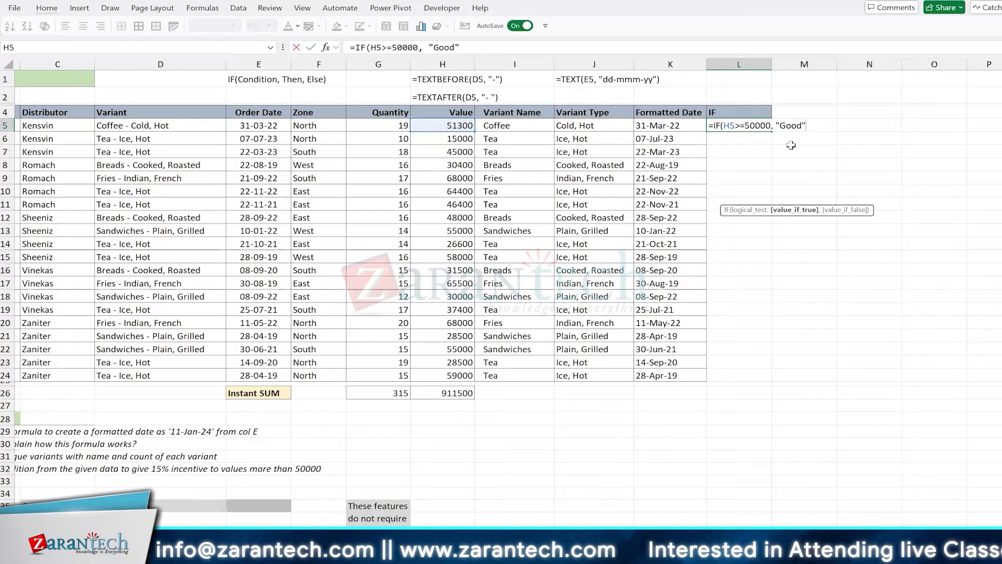
pyautogui.write(', "O')
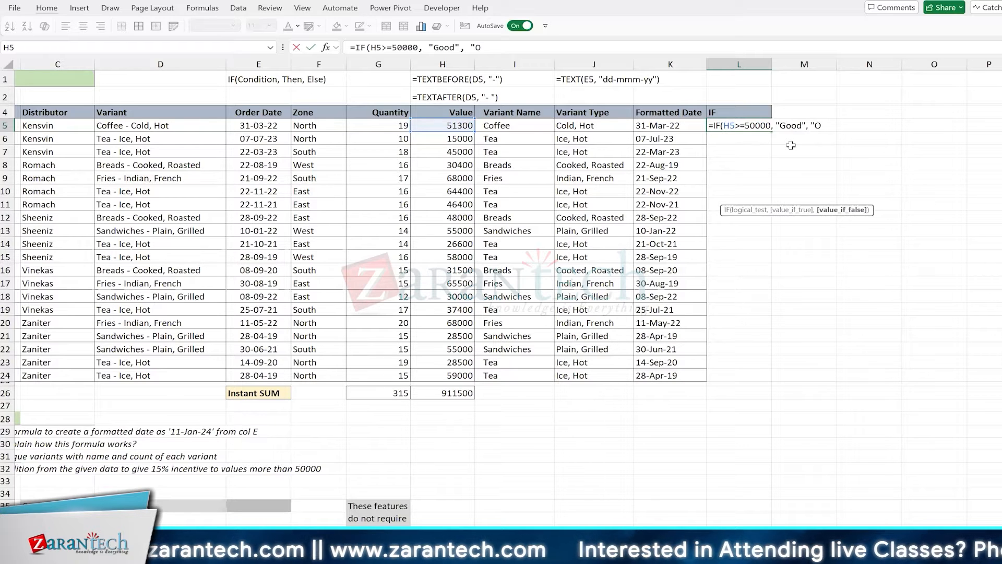
pyautogui.write('K")')
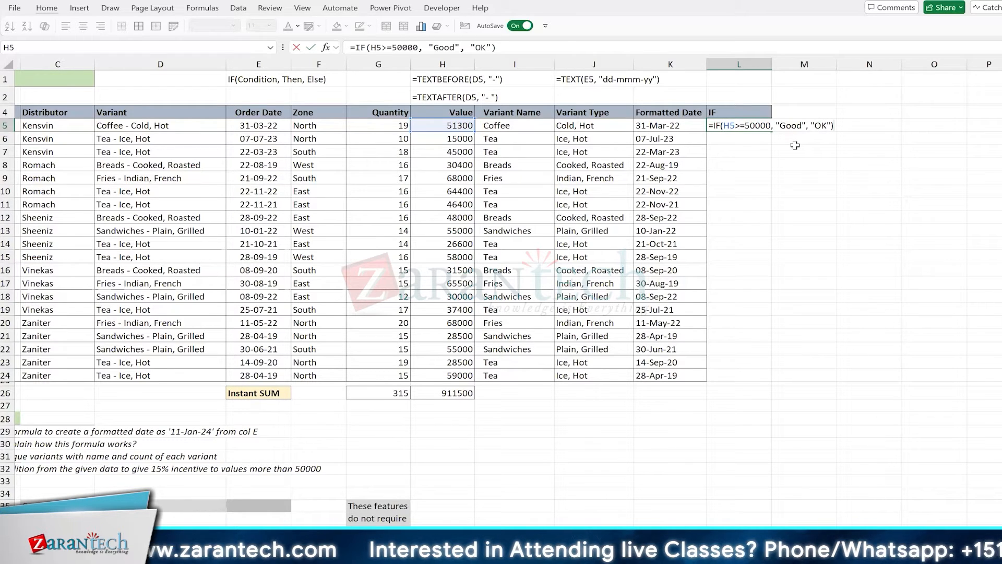
pyautogui.press('Return')
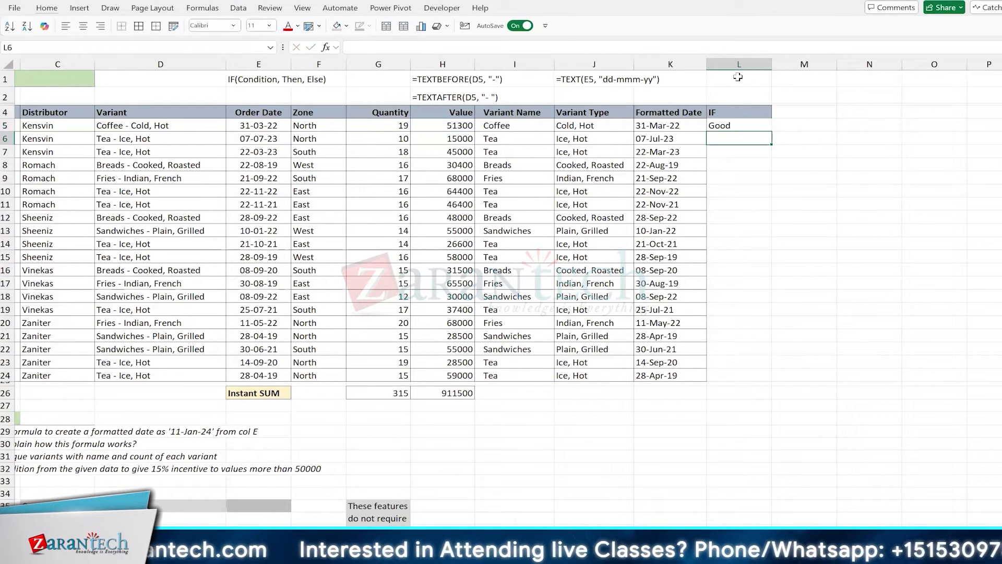
pyautogui.press('Up')
pyautogui.press('Up')
pyautogui.press('Up')
pyautogui.press('Up')
pyautogui.write('James')
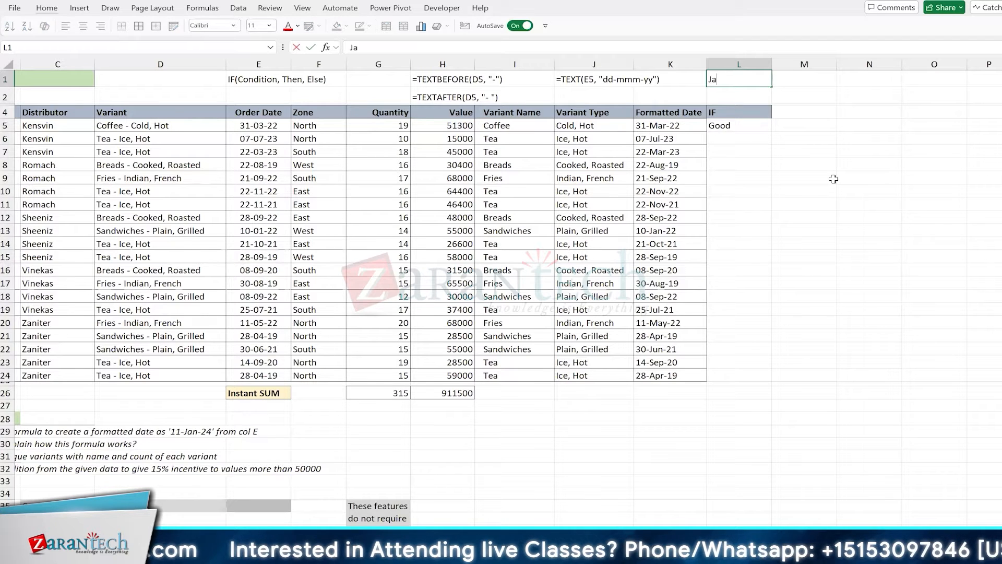
pyautogui.press('BackSpace')
pyautogui.press('BackSpace')
pyautogui.press('BackSpace')
pyautogui.press('BackSpace')
pyautogui.press('BackSpace')
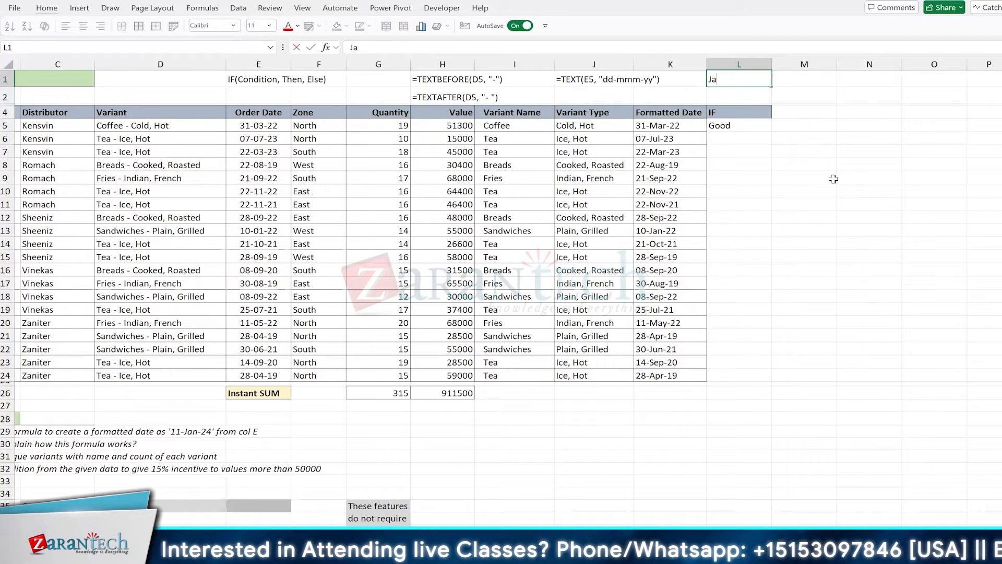
pyautogui.write('NOrth')
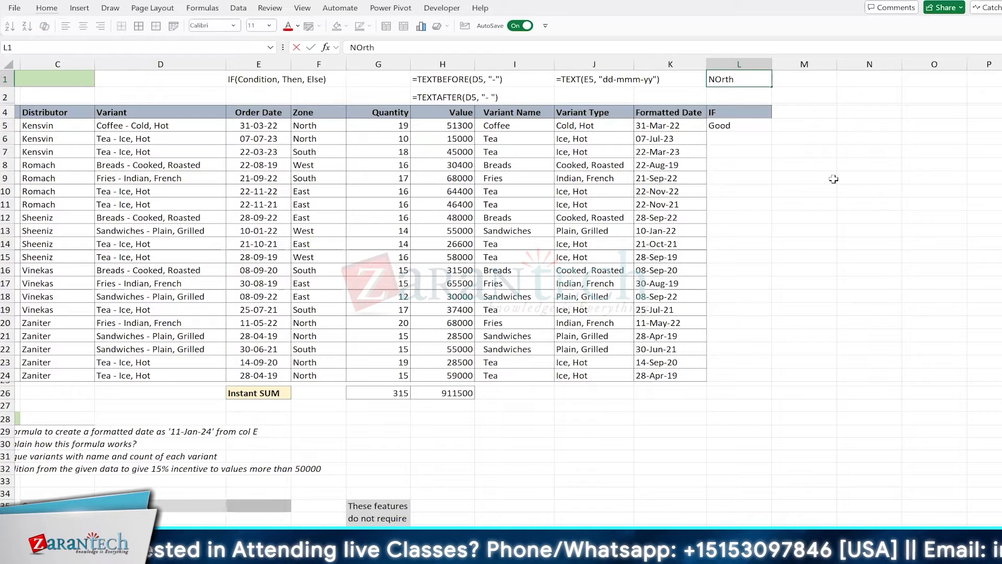
pyautogui.press('Return')
pyautogui.press('Up')
pyautogui.write('500')
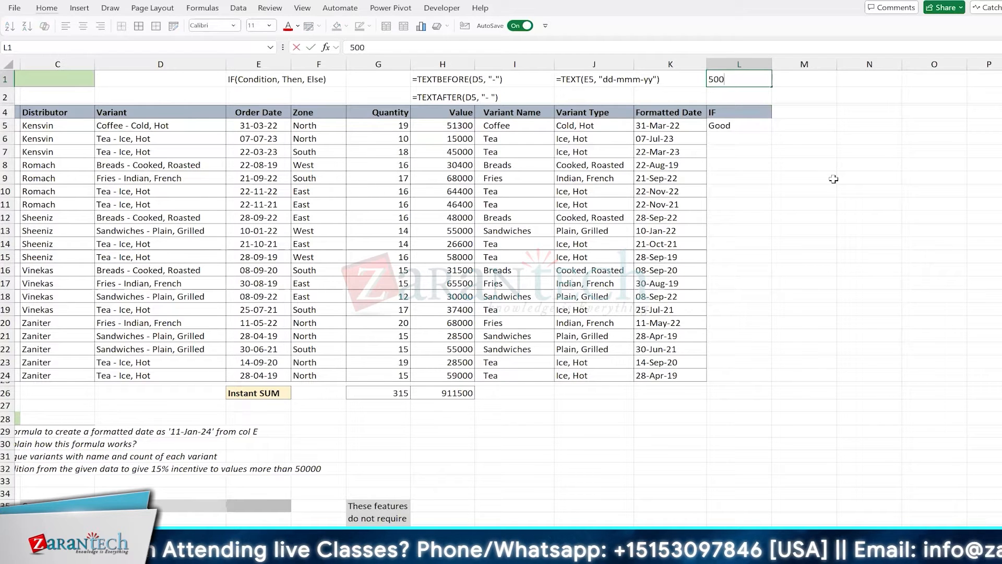
pyautogui.press('Return')
pyautogui.press('Up')
pyautogui.hotkey('ctrl', ';')
pyautogui.press('Return')
pyautogui.press('Down')
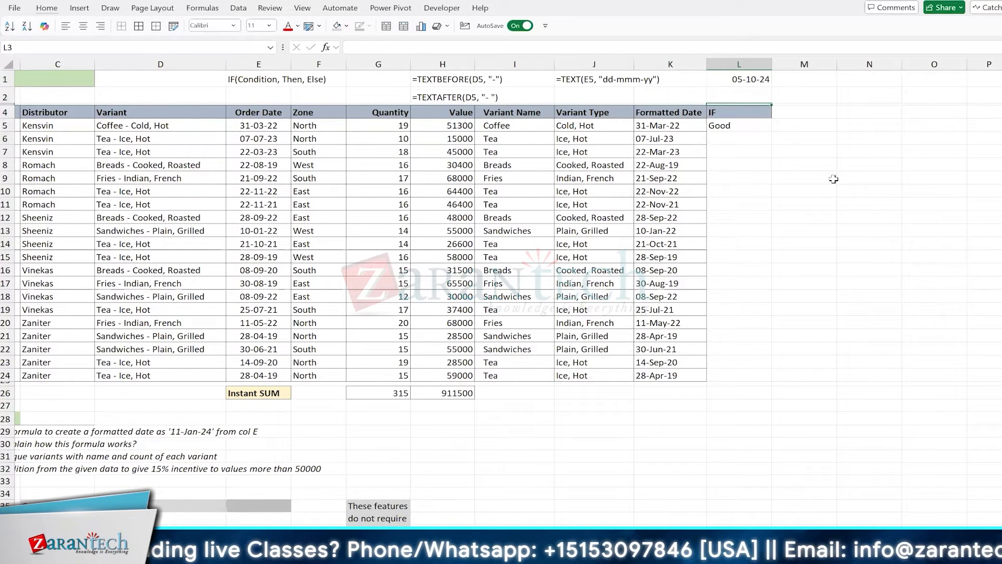
pyautogui.write('50%')
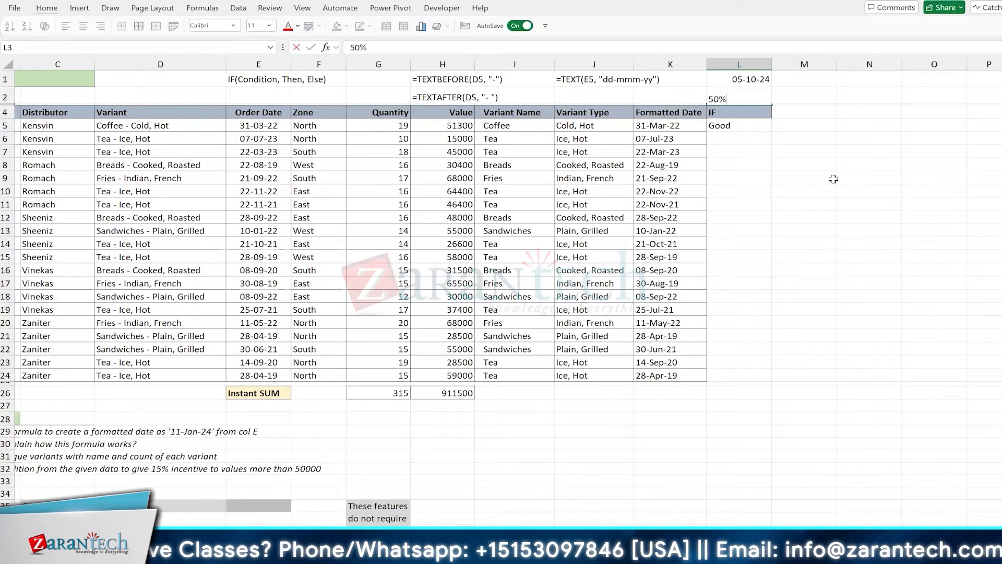
pyautogui.press('Return')
pyautogui.press('Up')
pyautogui.press('Up')
pyautogui.press('Up')
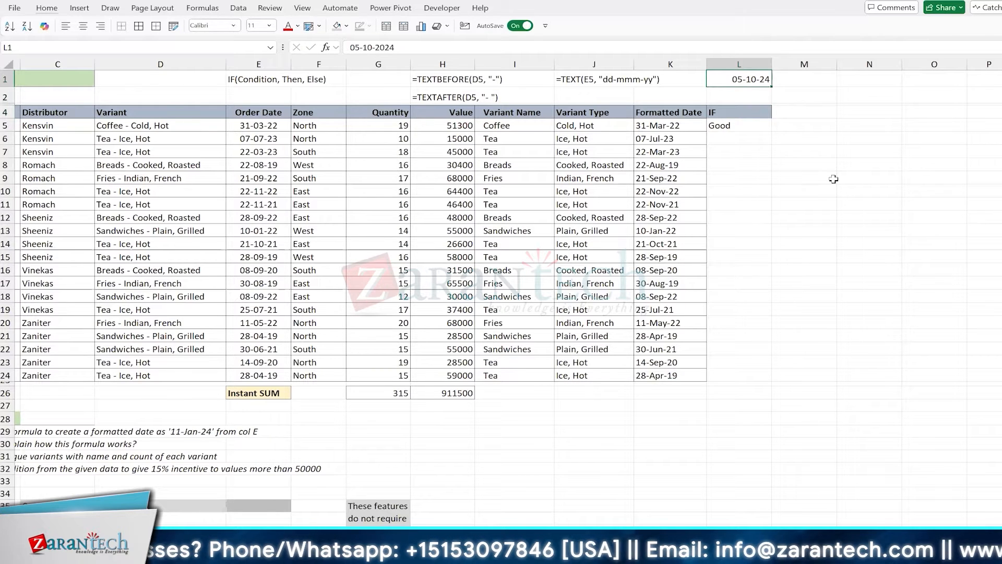
pyautogui.write('50')
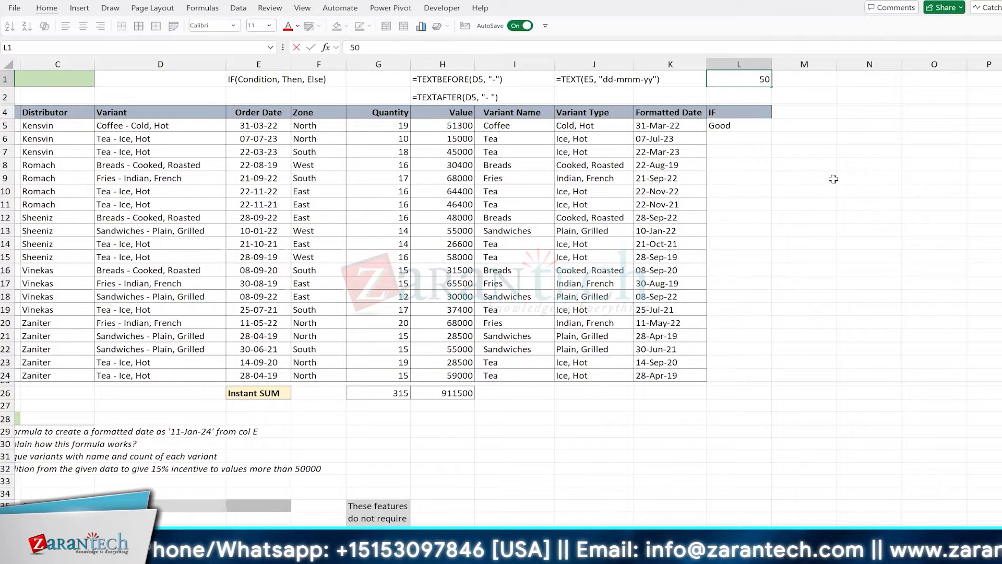
pyautogui.write('%')
pyautogui.press('Return')
pyautogui.press('Up')
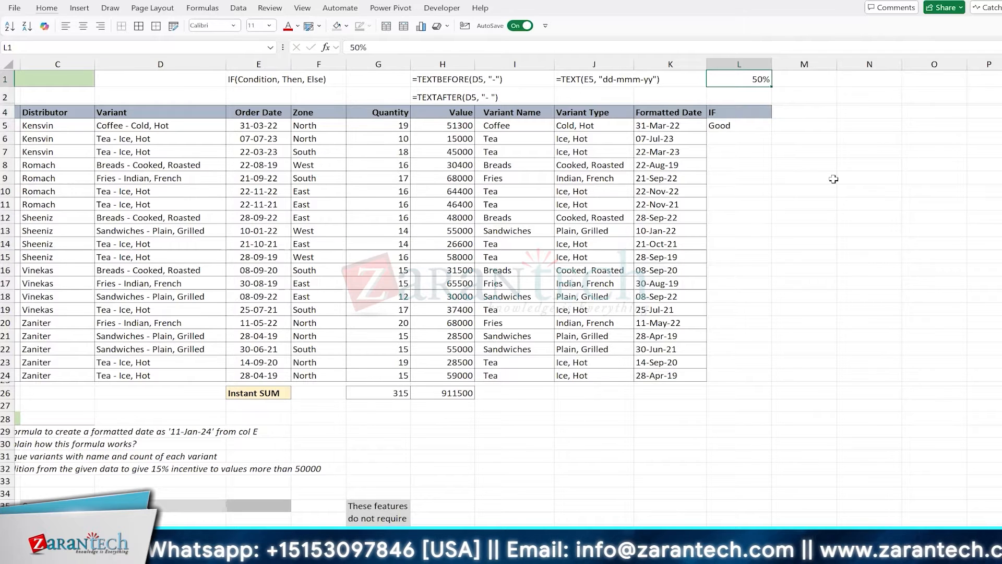
pyautogui.hotkey('alt', 'e')
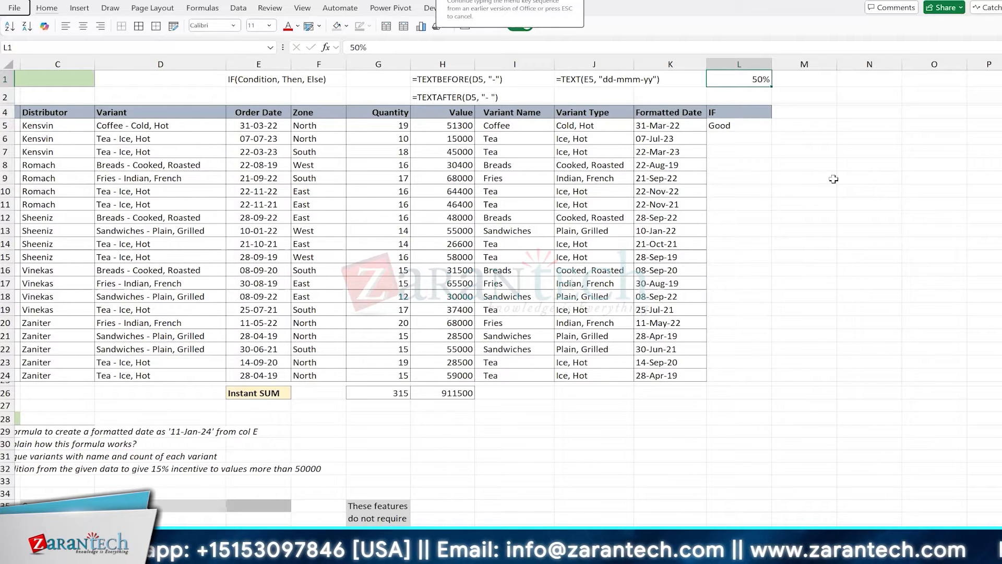
pyautogui.press('a')
pyautogui.press('a')
pyautogui.press('Down')
pyautogui.press('Down')
pyautogui.press('Down')
pyautogui.press('Down')
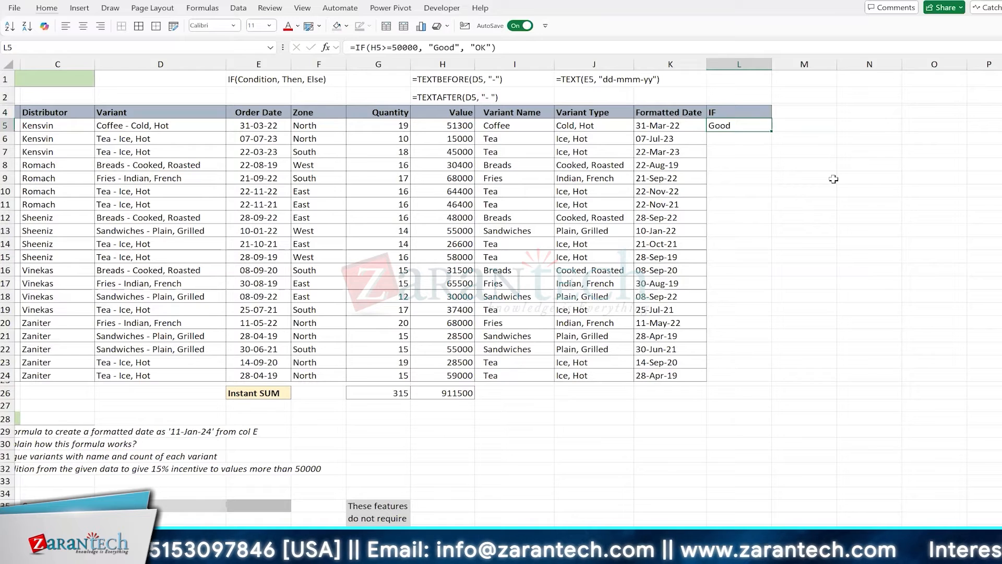
# Recommit the L5 IF formula and fill it down to L24 with Good/OK labels
pyautogui.press('F2')
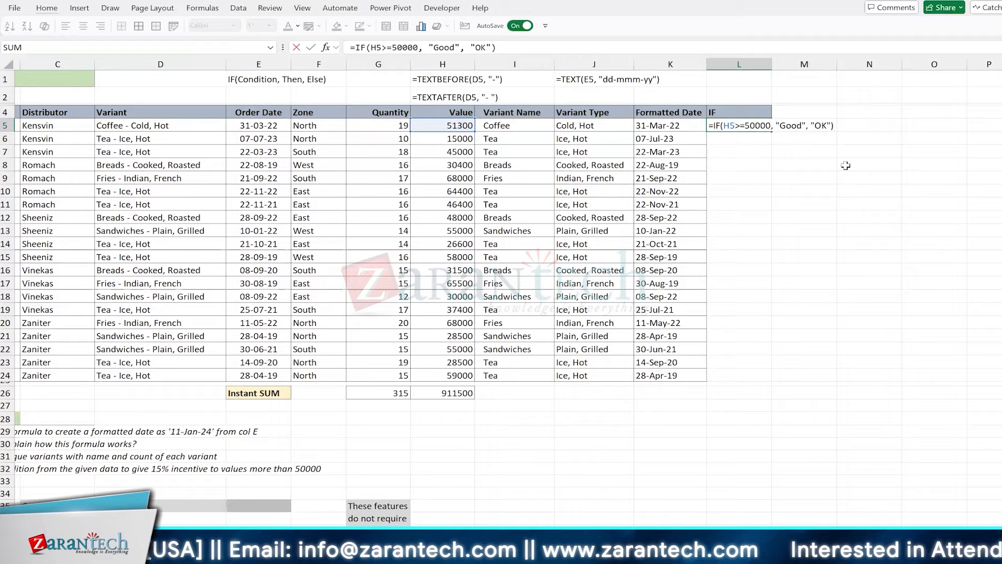
pyautogui.hotkey('ctrl', 'Return')
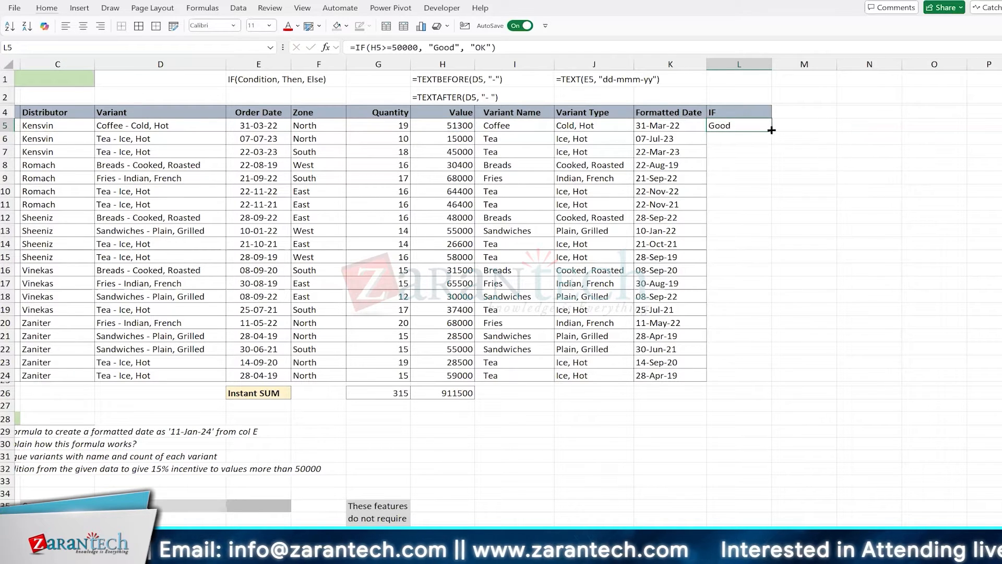
pyautogui.doubleClick(771, 130)
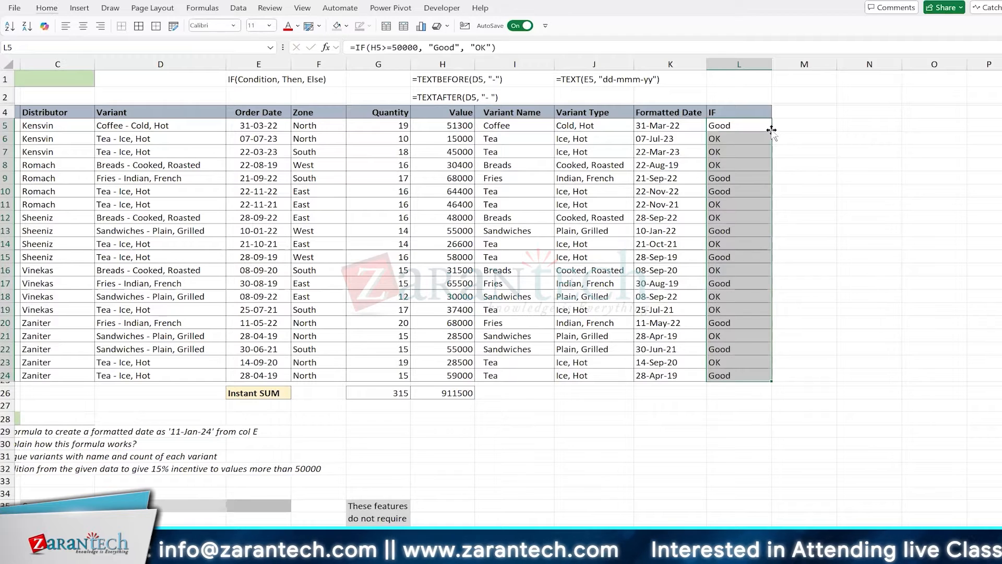
pyautogui.click(755, 114)
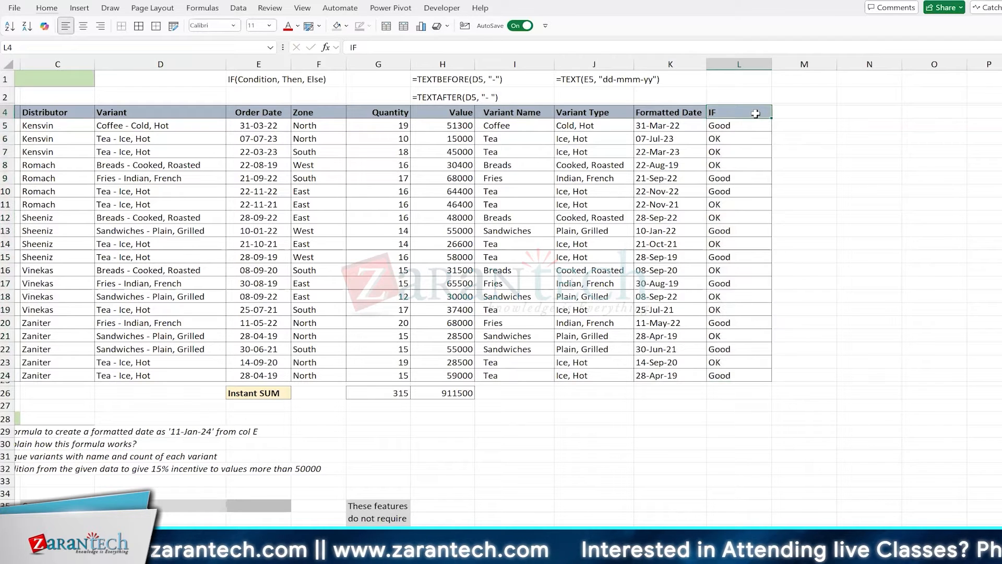
# Enter =FORMULATEXT(L5) in J2 to display the IF formula as text
pyautogui.click(606, 91)
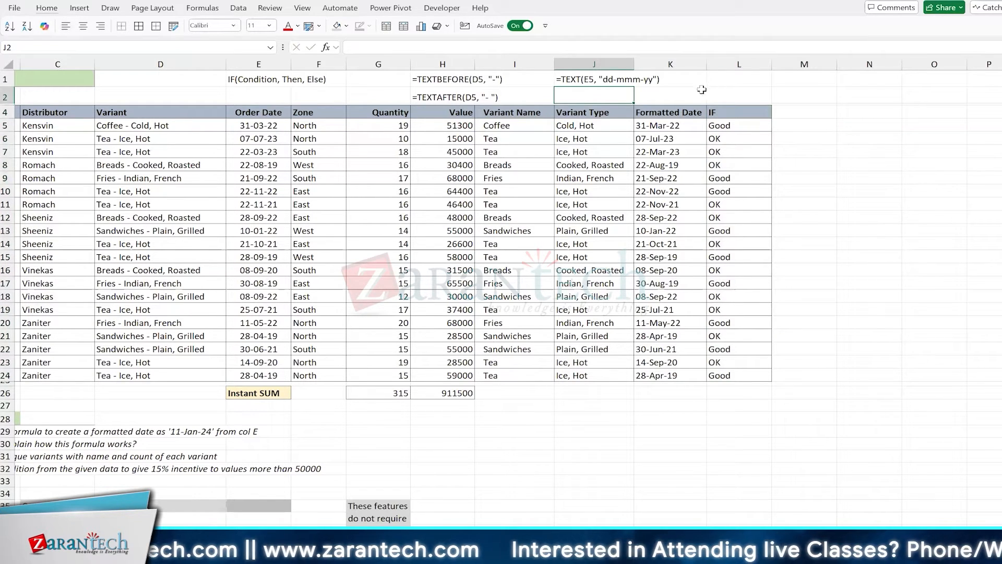
pyautogui.write('=formu')
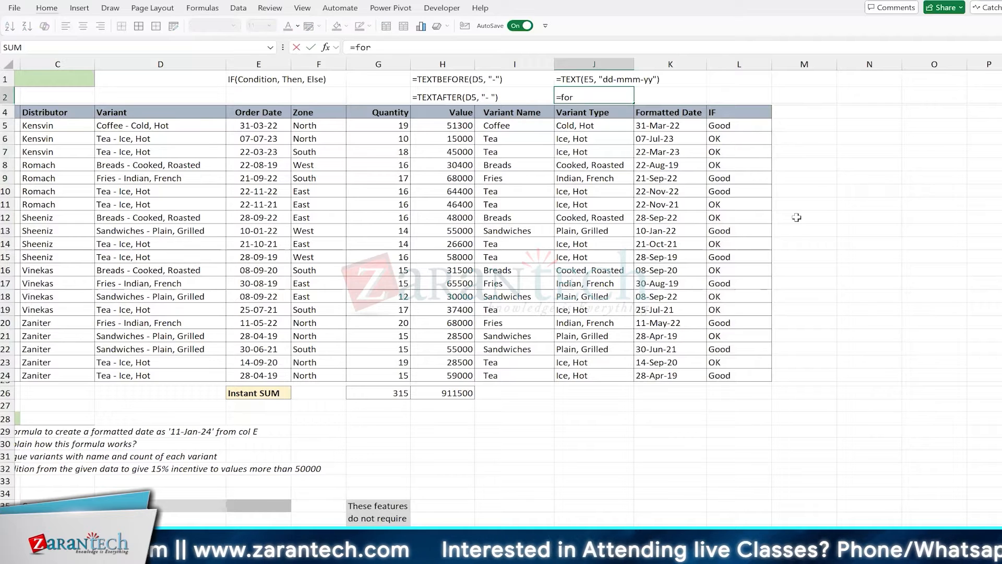
pyautogui.press('Tab')
pyautogui.press('Down')
pyautogui.press('Down')
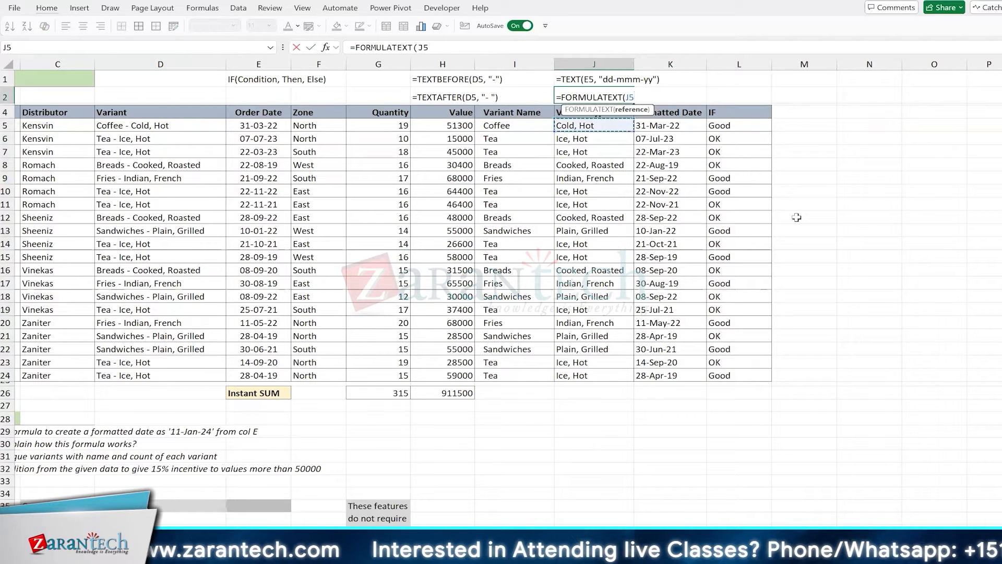
pyautogui.press('Right')
pyautogui.press('Right')
pyautogui.press('Return')
# Copy the L4 IF header into M4 and edit it to read IF (Date)
pyautogui.press('Right')
pyautogui.press('Right')
pyautogui.press('Down')
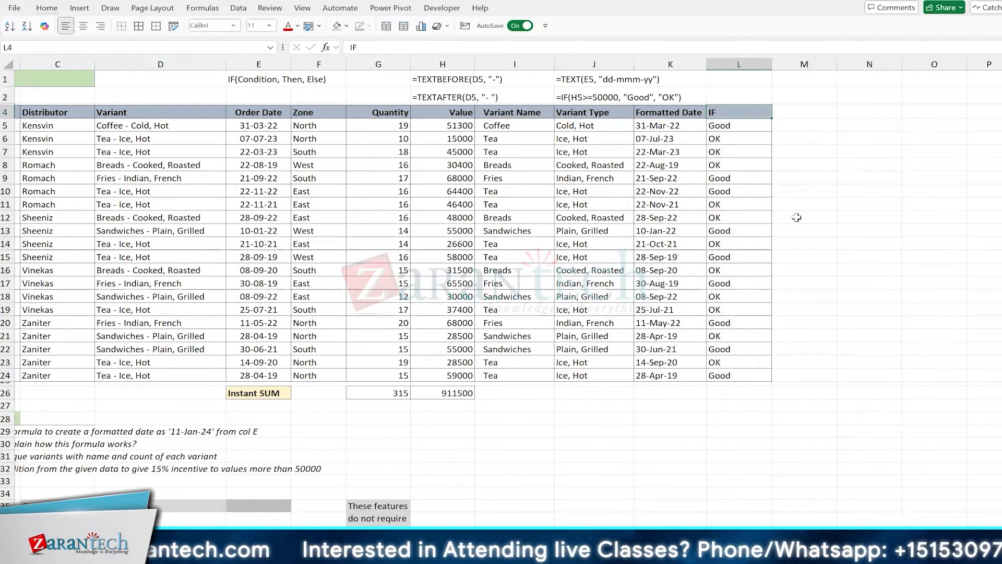
pyautogui.hotkey('ctrl', 'c')
pyautogui.press('Right')
pyautogui.press('Return')
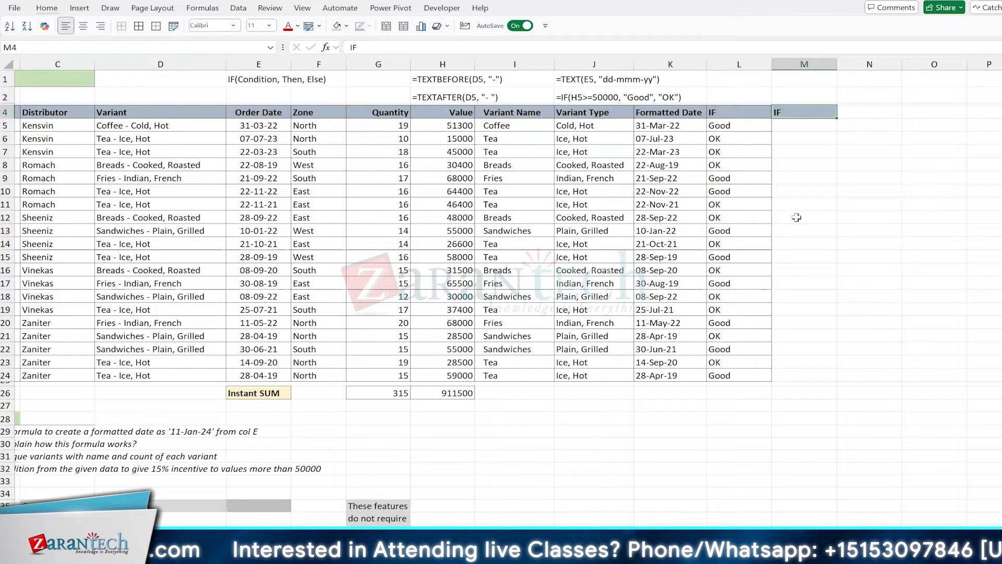
pyautogui.press('F2')
pyautogui.write('(Date)')
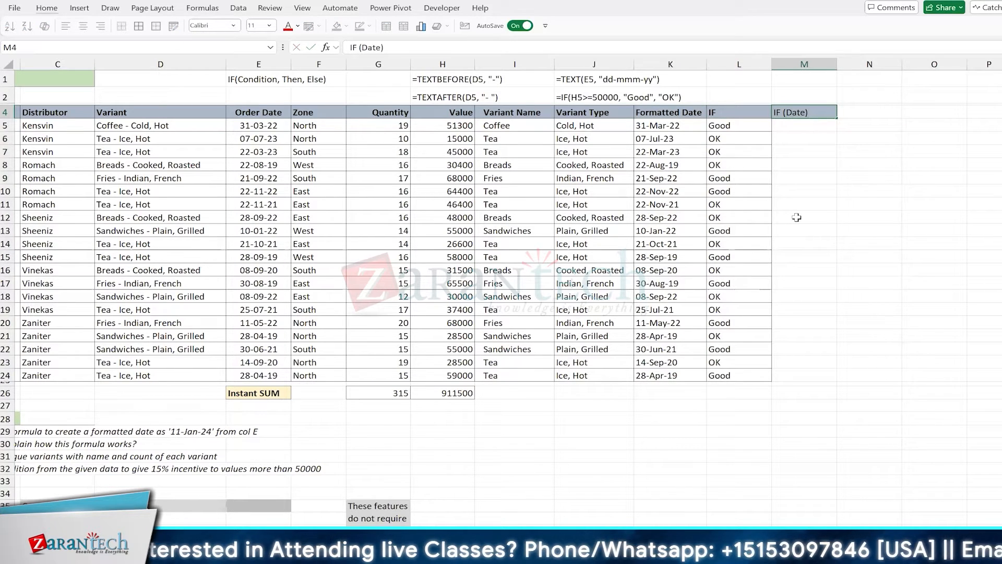
pyautogui.press('Return')
pyautogui.press('Left')
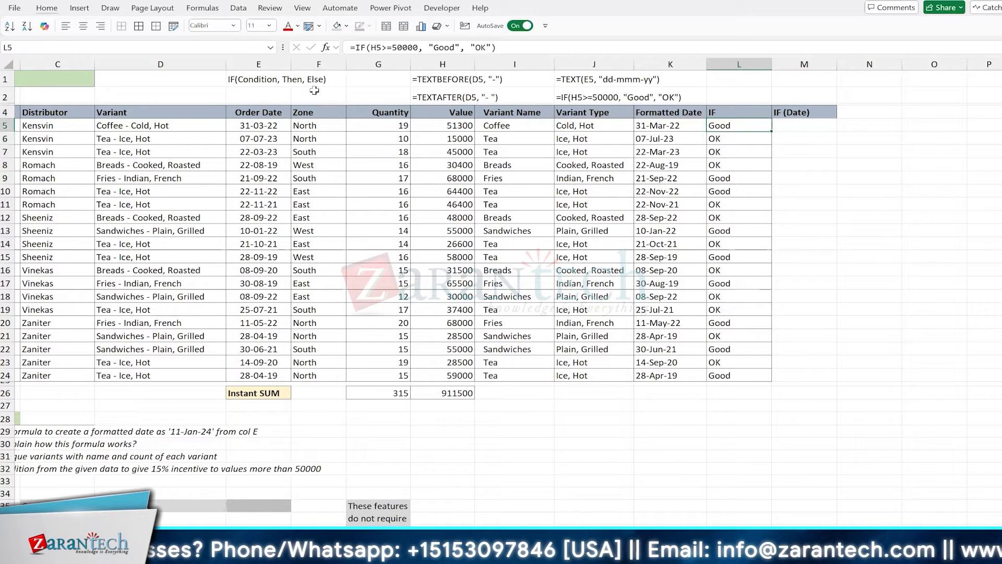
# Show L5's IF formula, ink arrows from the H5>=50000 condition to Good/OK, then clear the ink
pyautogui.press('F2')
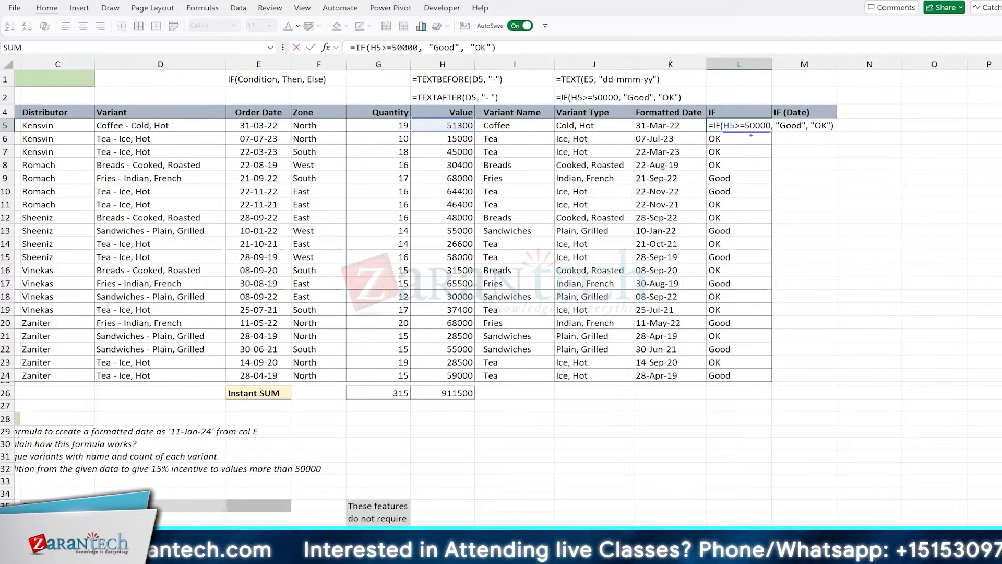
pyautogui.moveTo(753, 136); pyautogui.dragTo(773, 150)
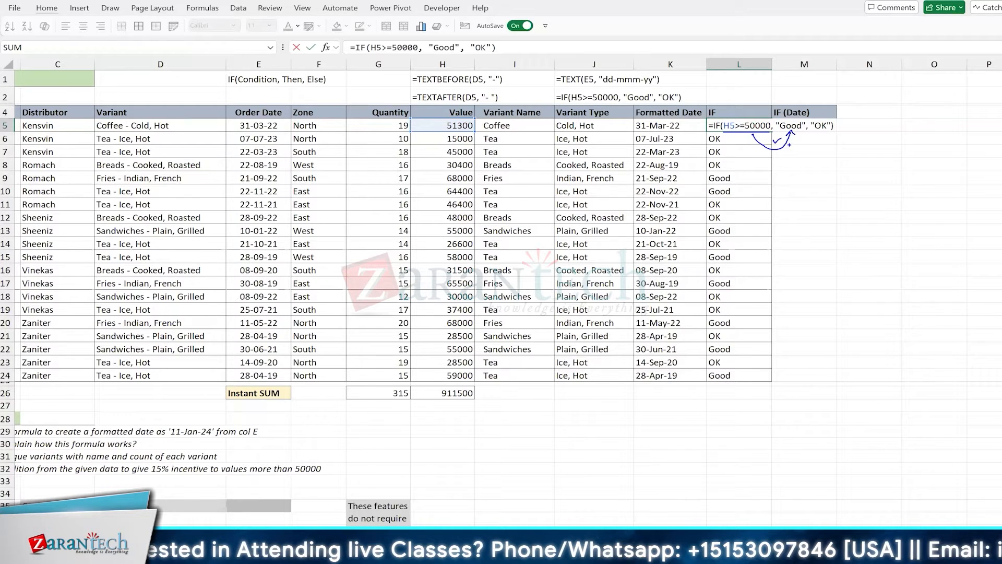
pyautogui.moveTo(790, 146)
pyautogui.mouseDown()
pyautogui.moveTo(828, 138)
pyautogui.moveTo(808, 142)
pyautogui.mouseUp()
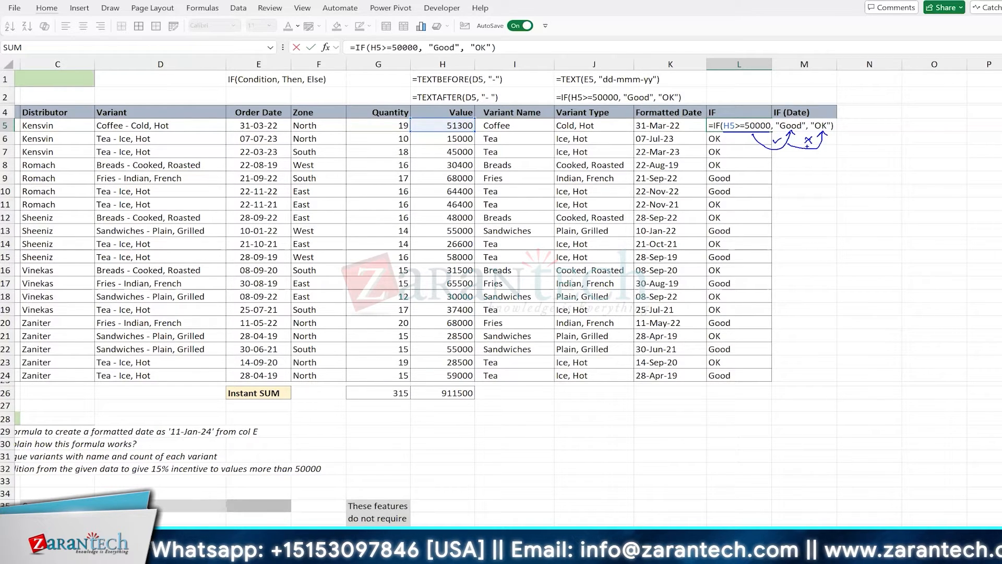
pyautogui.moveTo(792, 137)
pyautogui.mouseDown()
pyautogui.moveTo(793, 179)
pyautogui.moveTo(799, 168)
pyautogui.mouseUp()
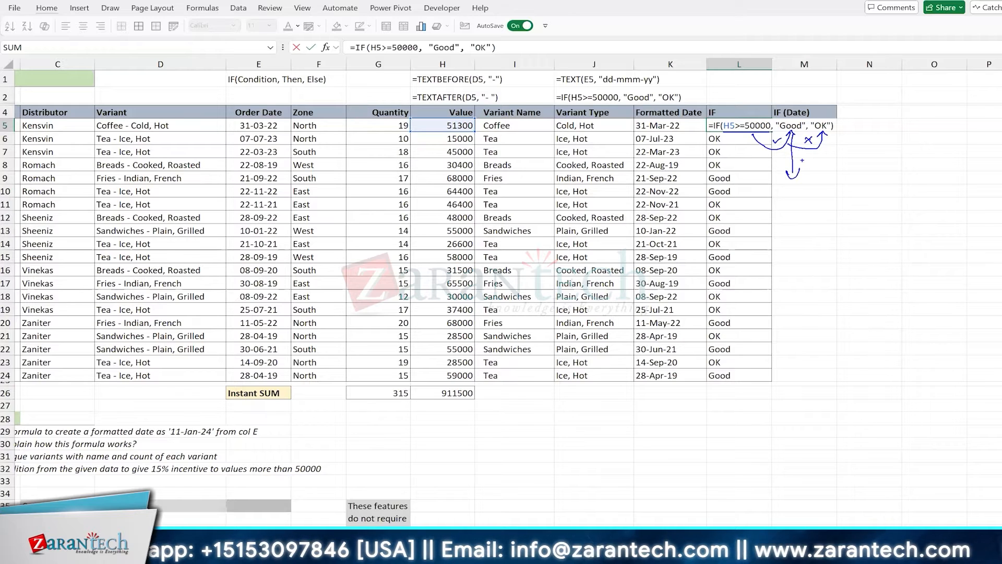
pyautogui.moveTo(787, 96); pyautogui.dragTo(810, 89)
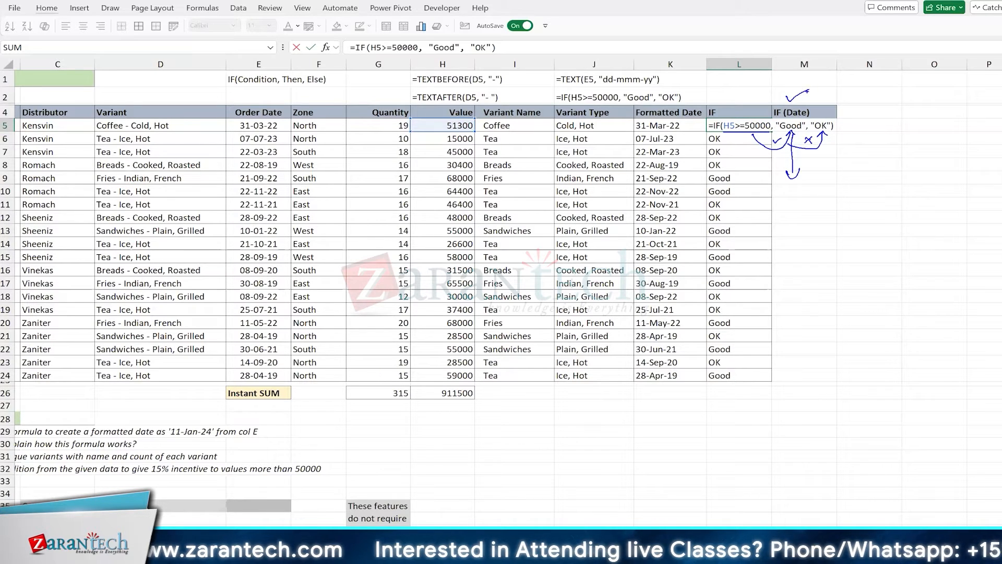
pyautogui.moveTo(796, 137); pyautogui.dragTo(801, 168)
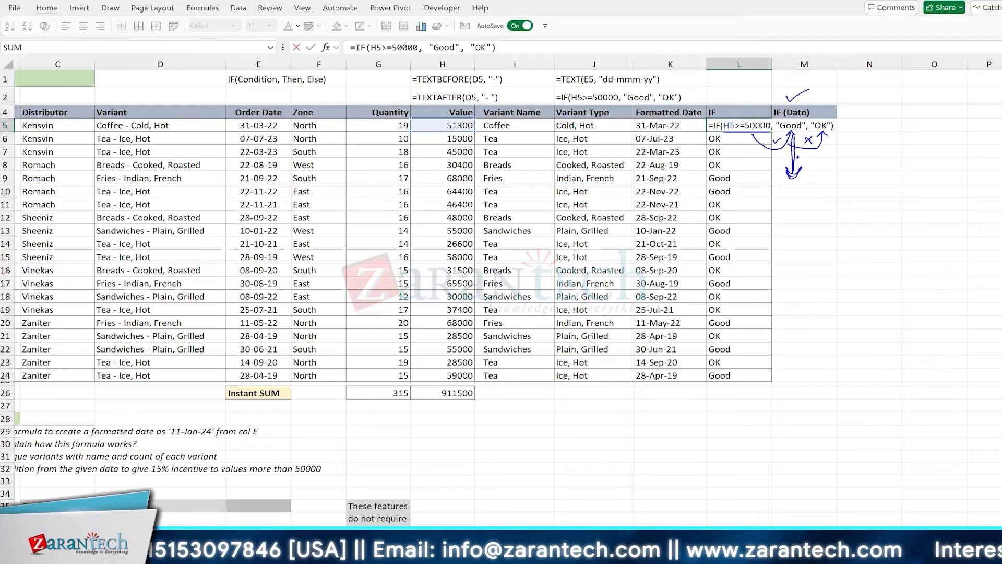
pyautogui.moveTo(742, 154); pyautogui.dragTo(829, 148)
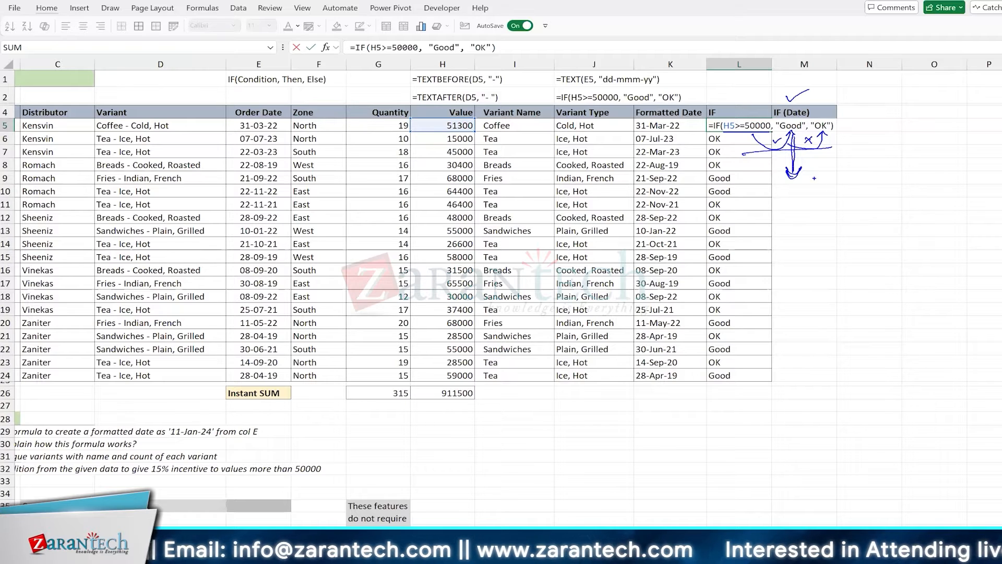
pyautogui.moveTo(783, 139)
pyautogui.mouseDown()
pyautogui.moveTo(802, 138)
pyautogui.moveTo(798, 185)
pyautogui.moveTo(892, 157)
pyautogui.mouseUp()
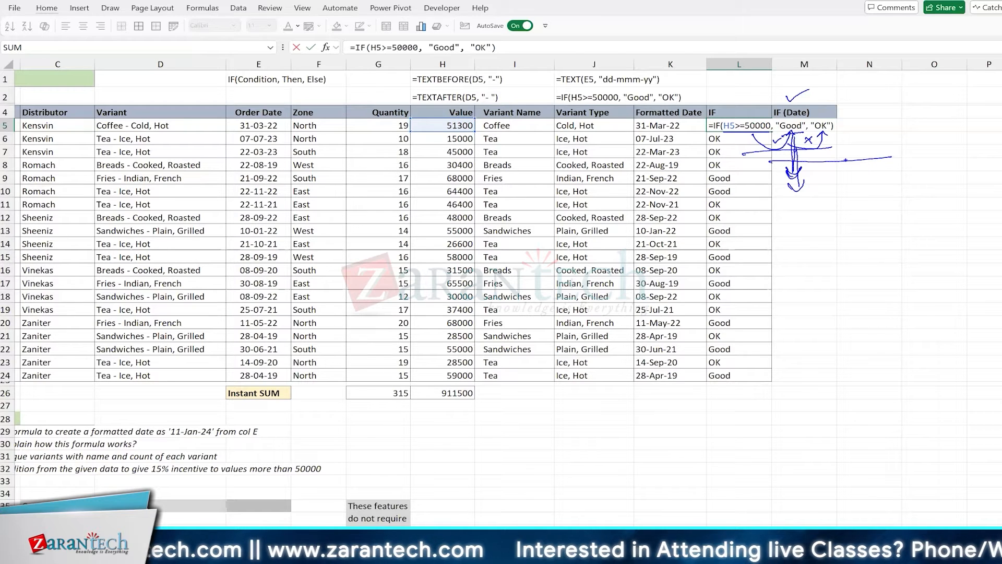
pyautogui.press('Escape')
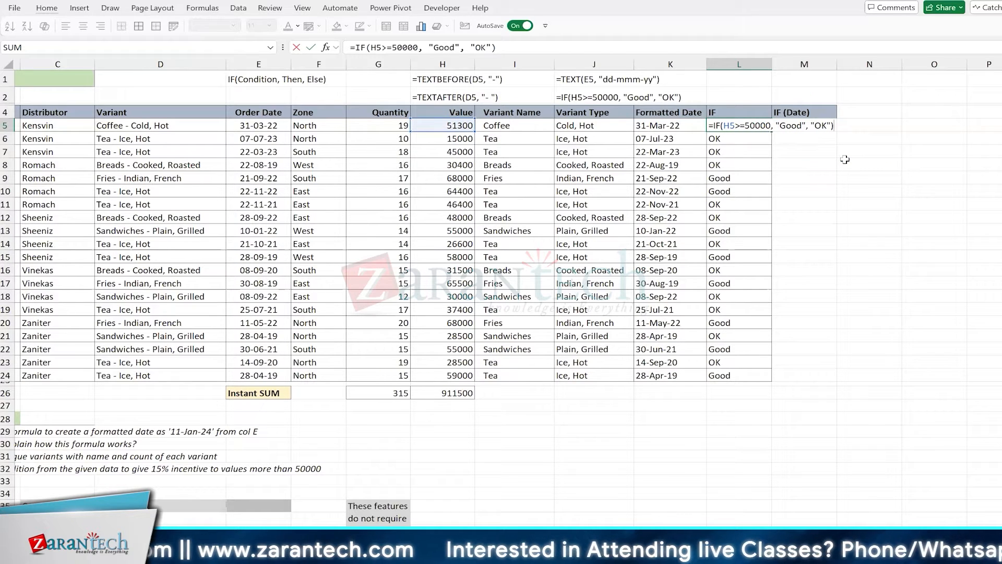
# Leave L5 unchanged, move to M5 and ask Copilot when to apply dollar signs in references
pyautogui.press('Return')
pyautogui.press('Up')
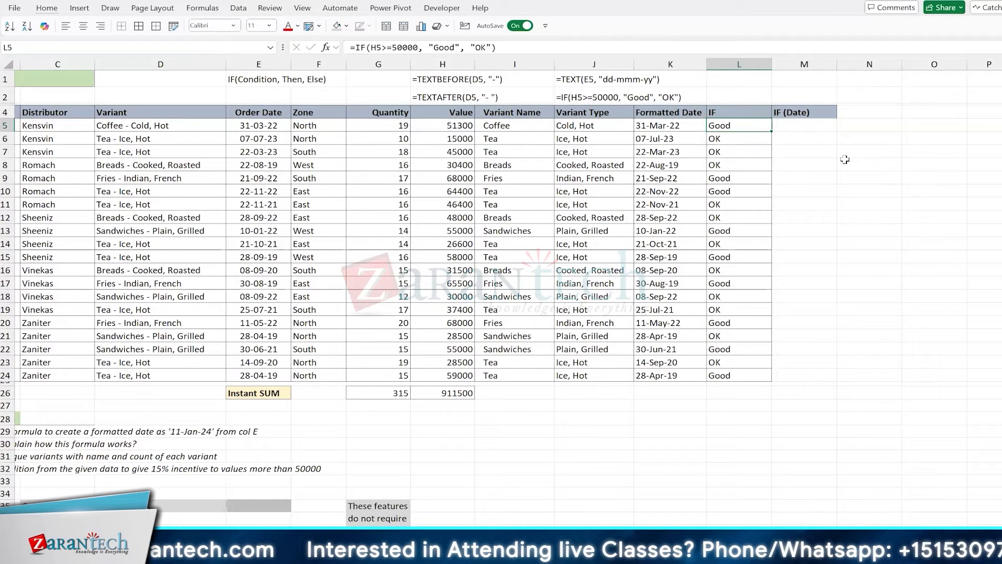
pyautogui.press('Right')
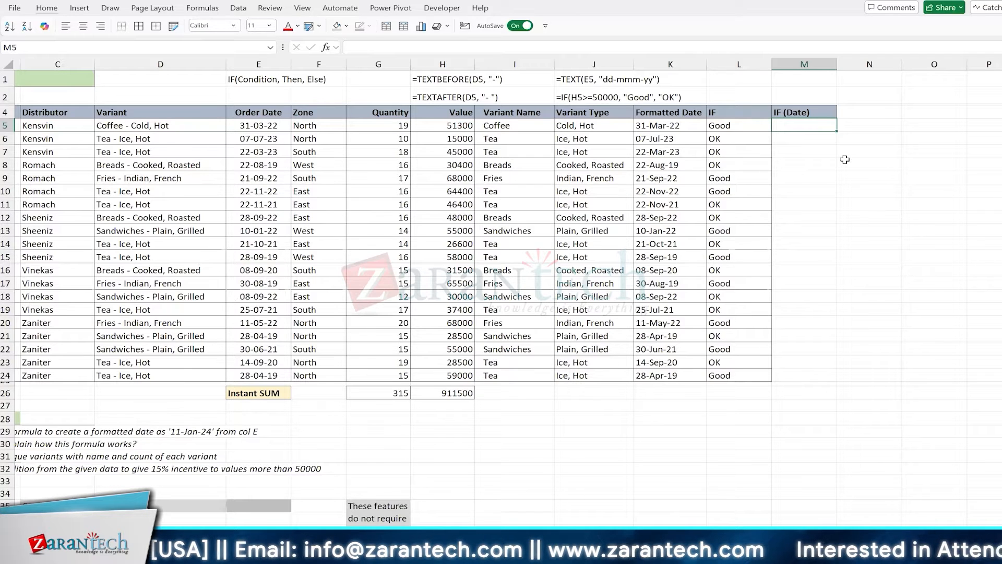
pyautogui.hotkey('alt', '3')
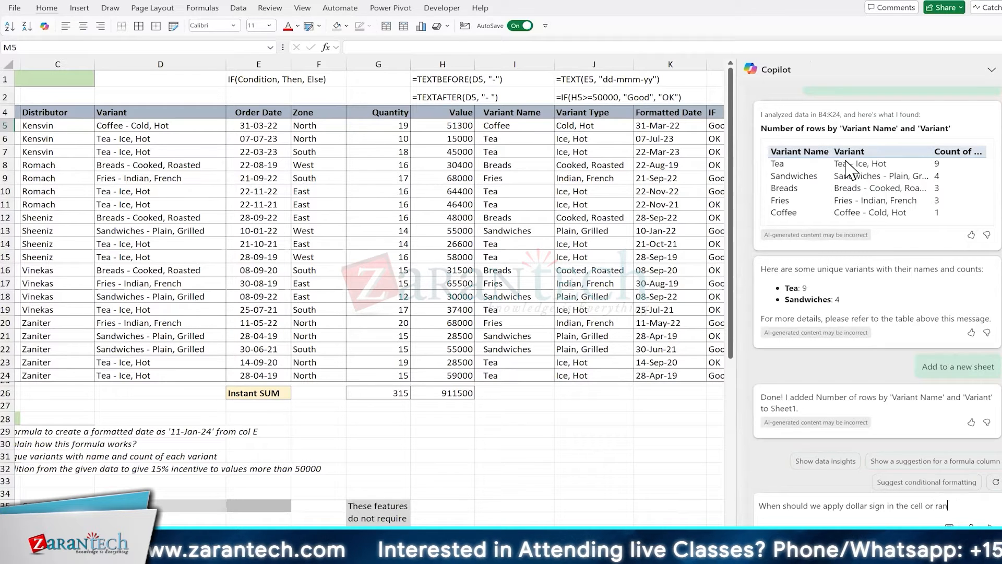
# Send the dollar-sign question, read Copilot's $A$1, $A1 and A$1 explanation, then close Copilot
pyautogui.press('Return')
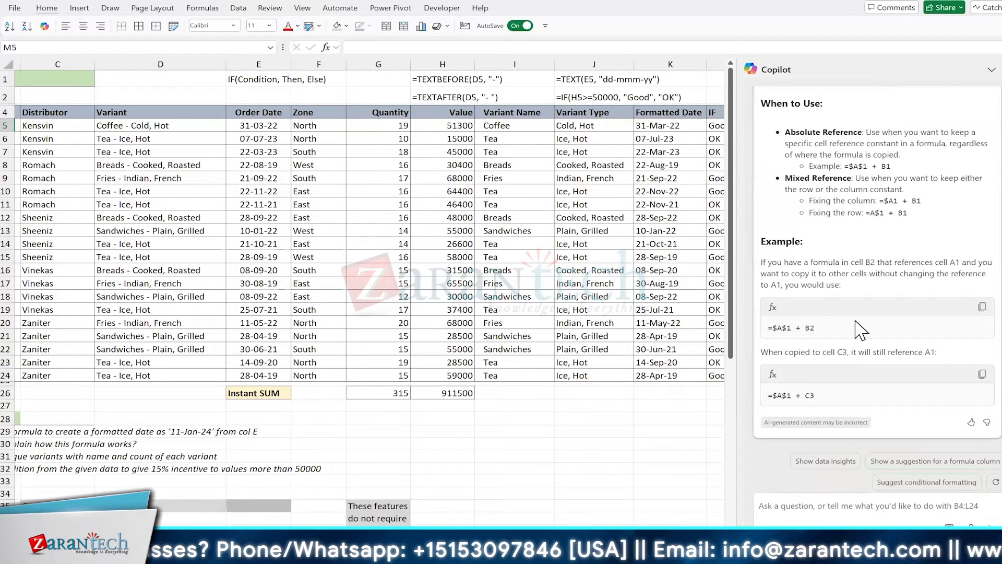
pyautogui.scroll(5, 860, 330)
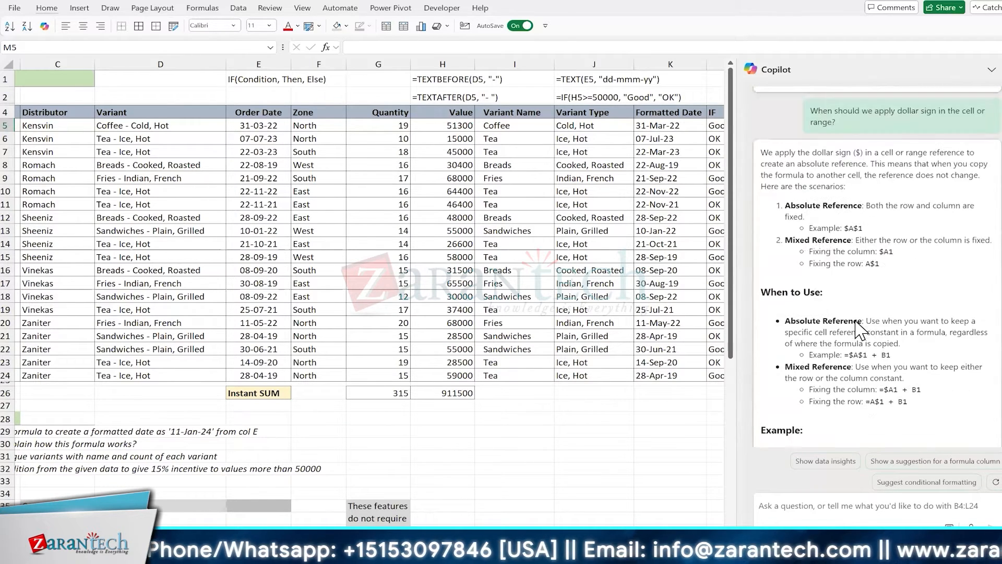
pyautogui.scroll(-3, 860, 329)
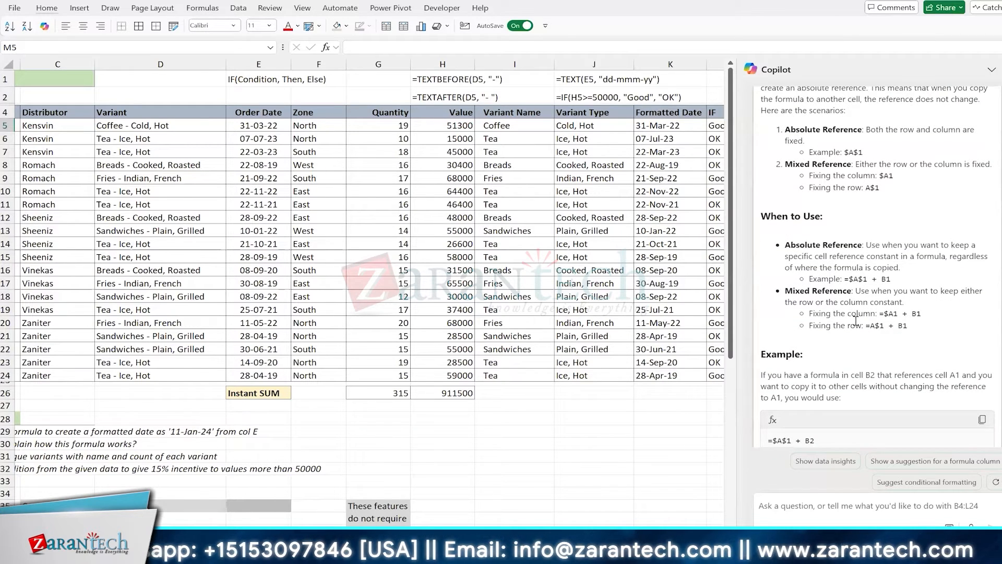
pyautogui.scroll(4, 856, 320)
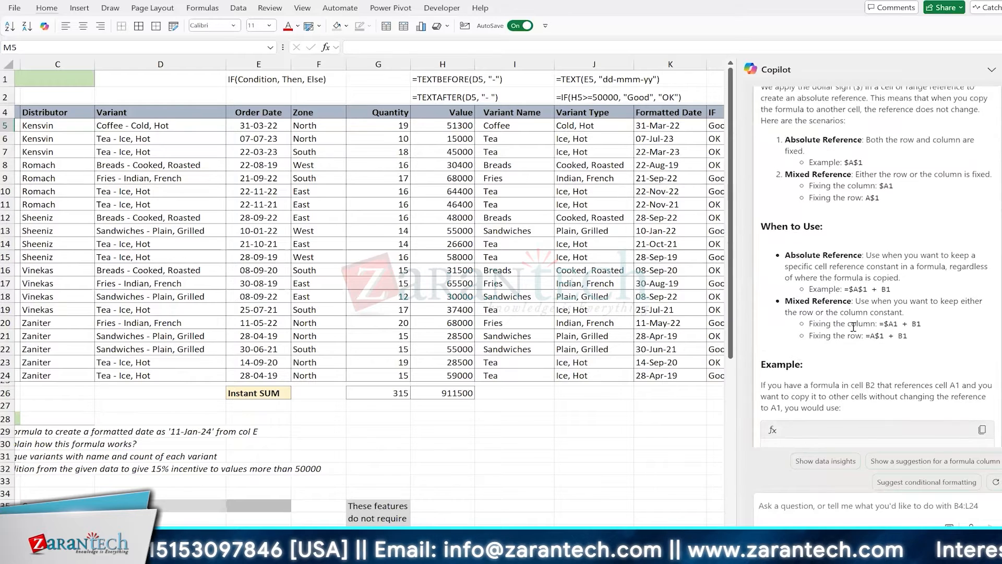
pyautogui.scroll(-6, 846, 331)
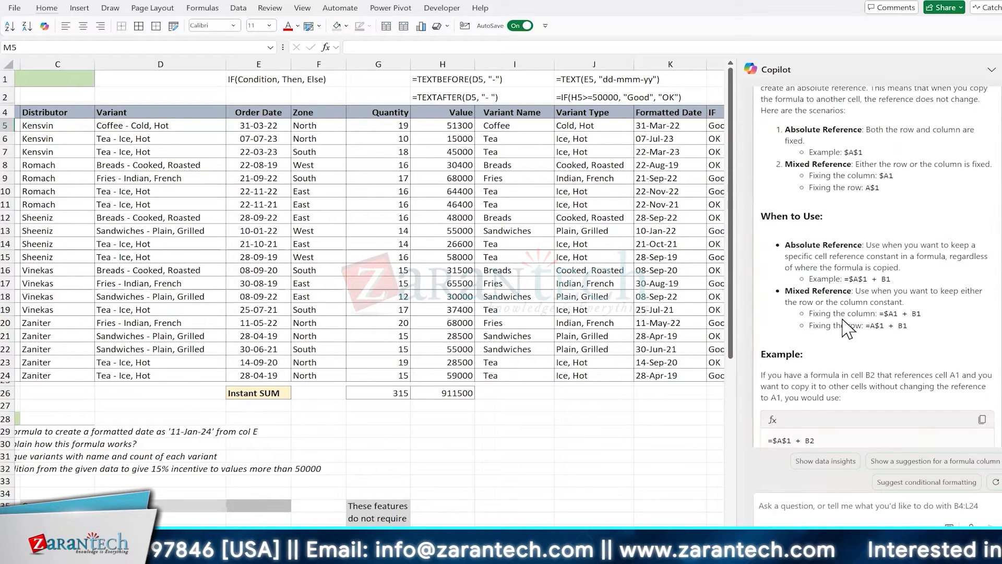
pyautogui.scroll(2, 846, 323)
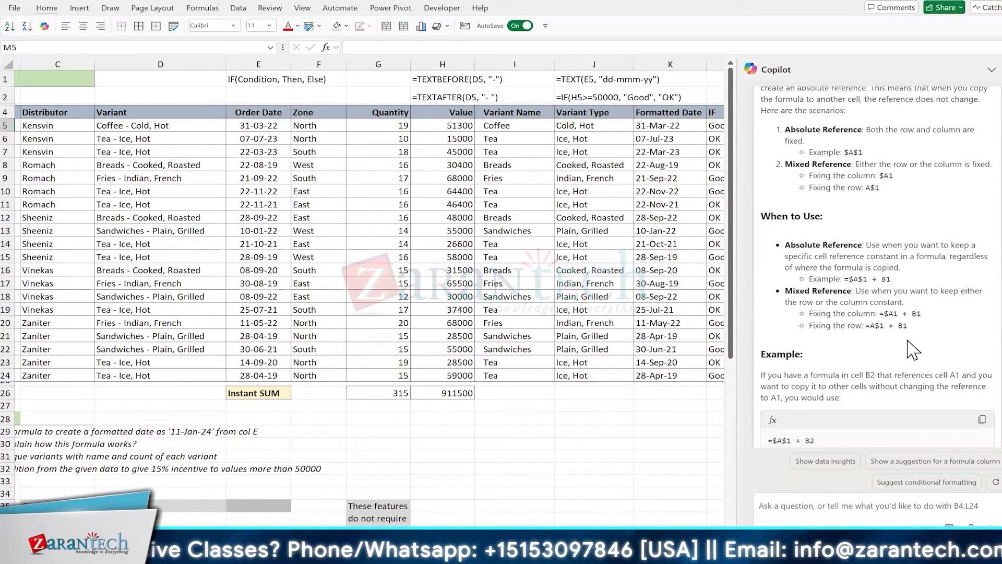
pyautogui.click(990, 71)
# Scroll to the F4 lock table, enter =D5 in F47 and bring up the On-Screen Keyboard
pyautogui.click(599, 225)
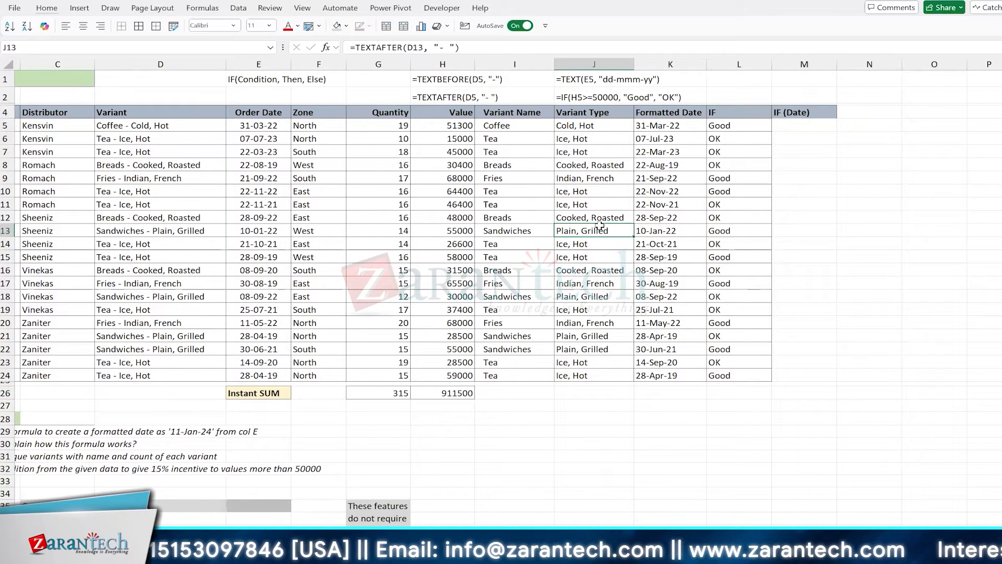
pyautogui.hscroll(-2, 599, 226)
pyautogui.hscroll(-2, 600, 225)
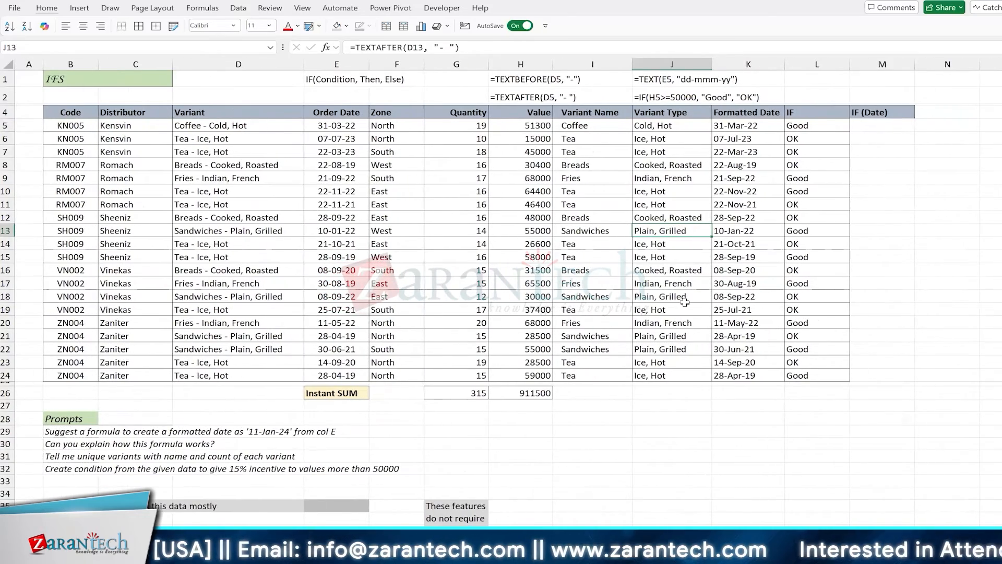
pyautogui.hscroll(1, 581, 220)
pyautogui.scroll(-1, 580, 220)
pyautogui.scroll(-8, 581, 221)
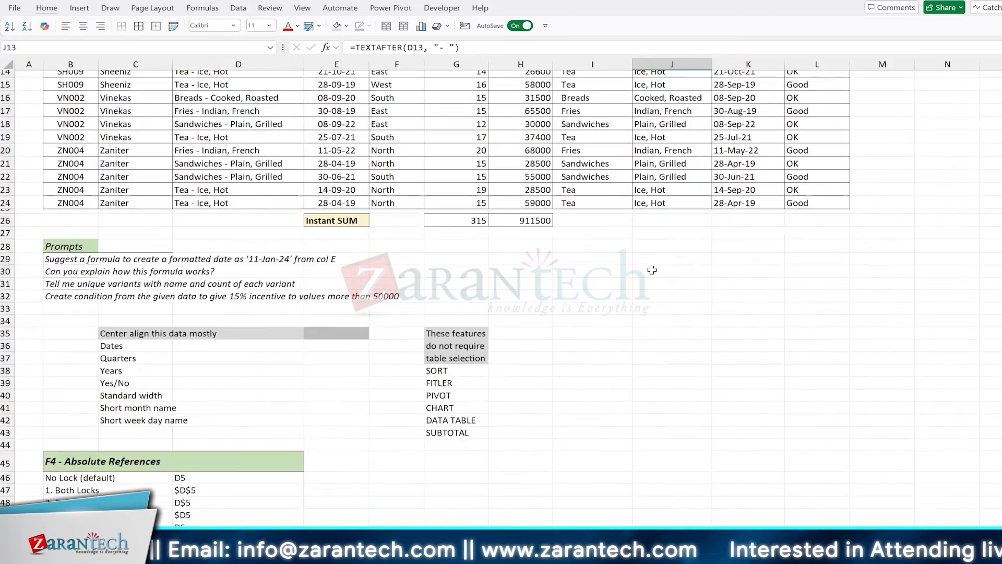
pyautogui.click(397, 331)
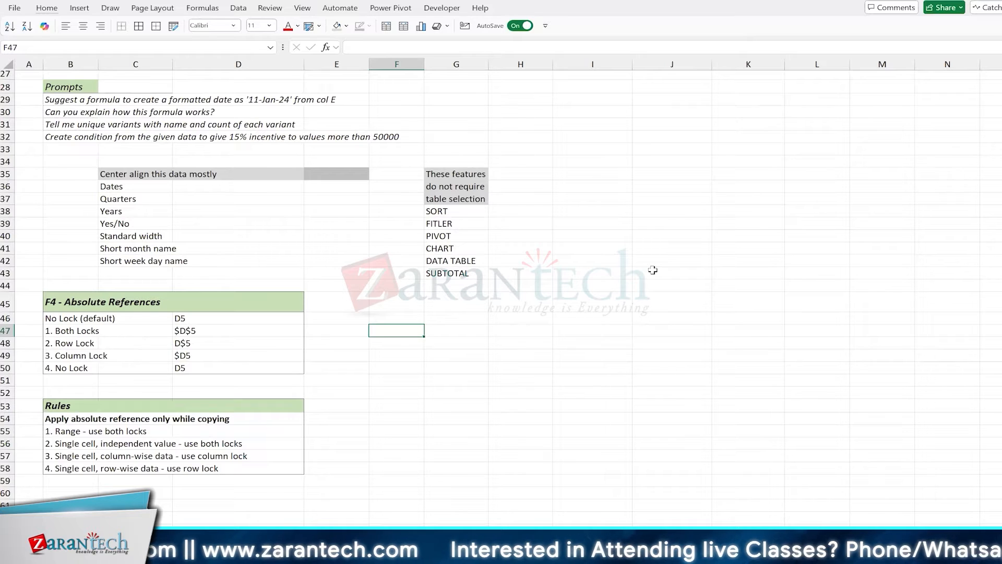
pyautogui.write('=D')
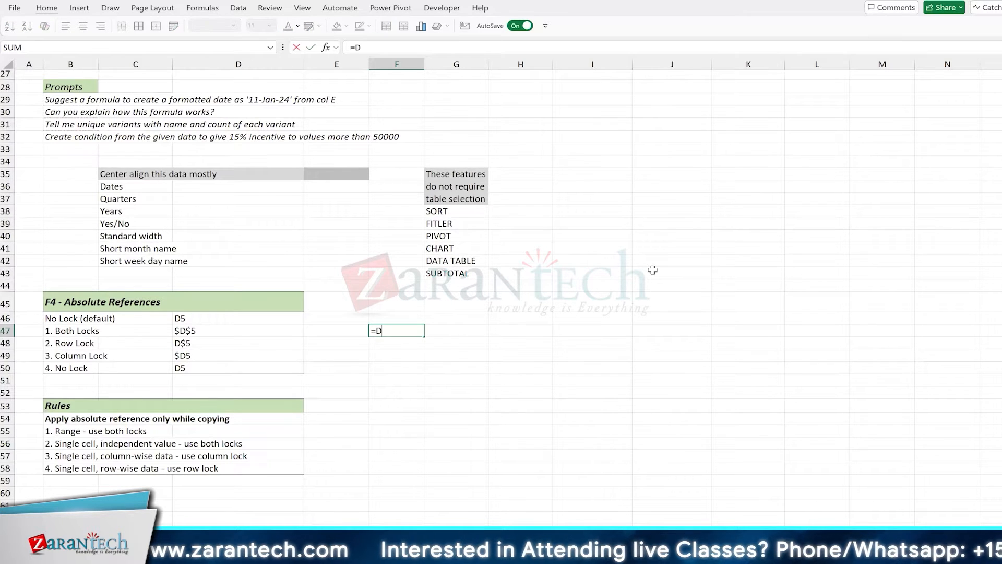
pyautogui.write('5')
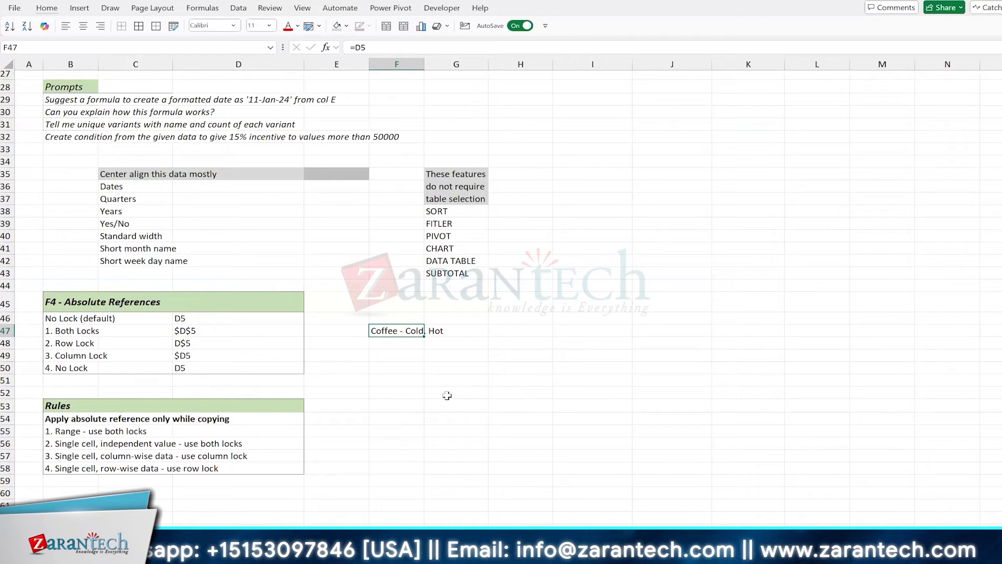
pyautogui.press('Delete')
pyautogui.write('=D5')
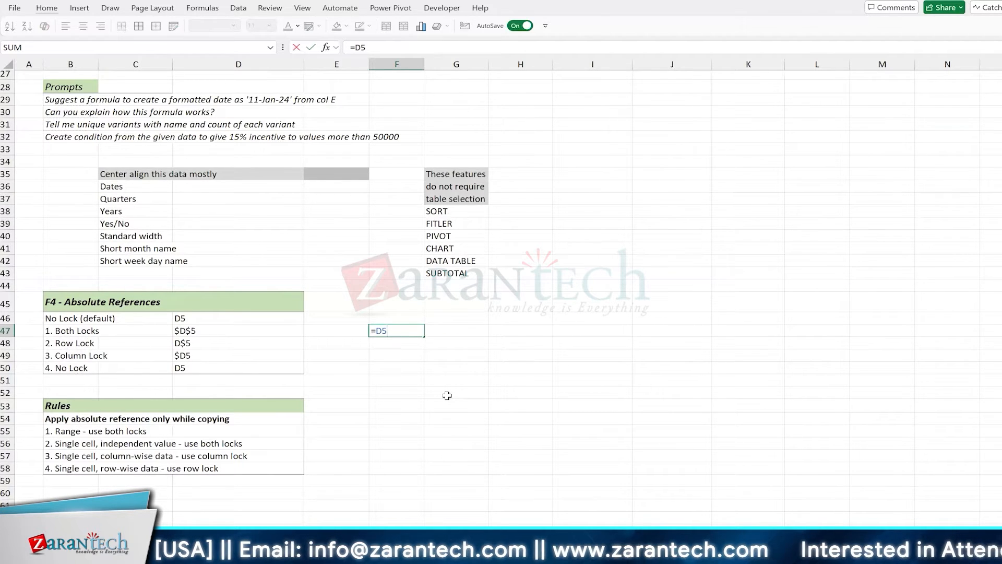
pyautogui.press('ctrl+super+o')
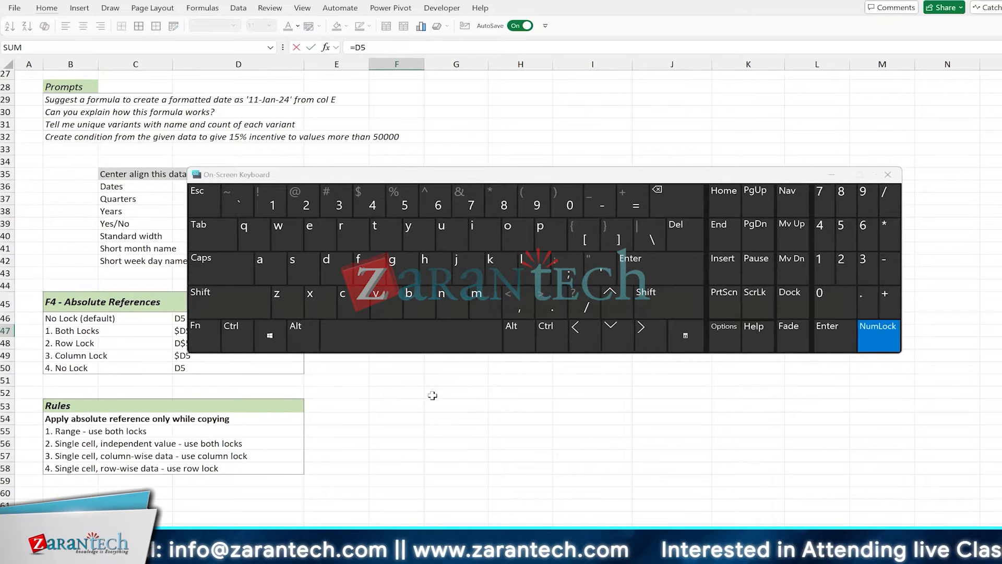
# Use the On-Screen Keyboard's Fn+F4 to cycle F47's reference to $D$5, then D$5
pyautogui.click(201, 334)
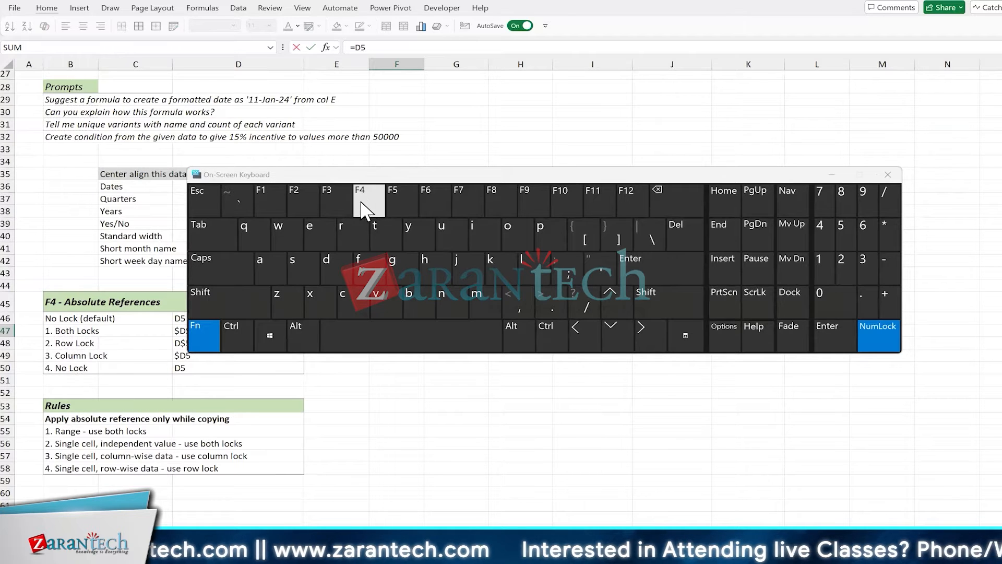
pyautogui.moveTo(408, 175); pyautogui.dragTo(415, 187)
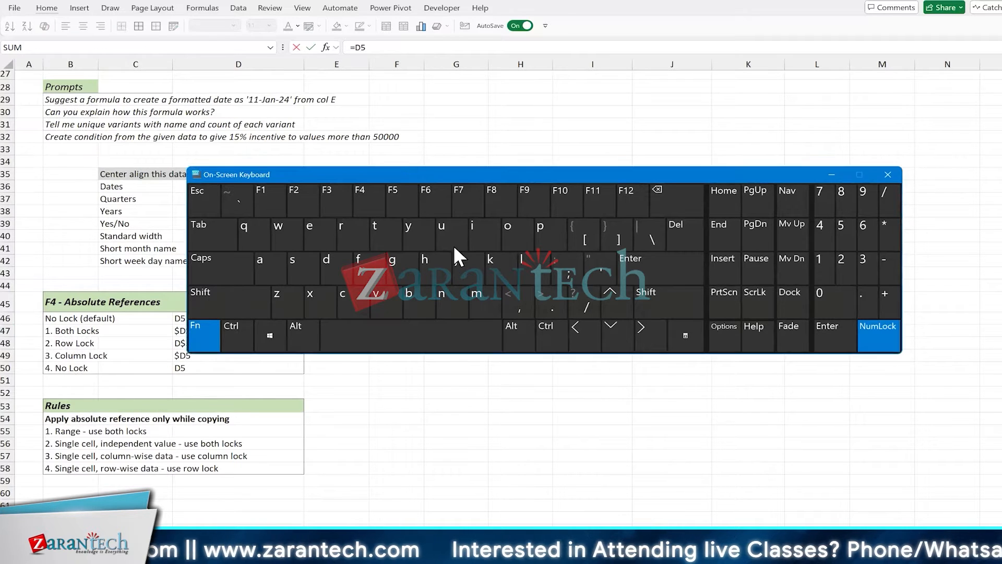
pyautogui.moveTo(454, 247); pyautogui.dragTo(497, 355)
pyautogui.click(460, 376)
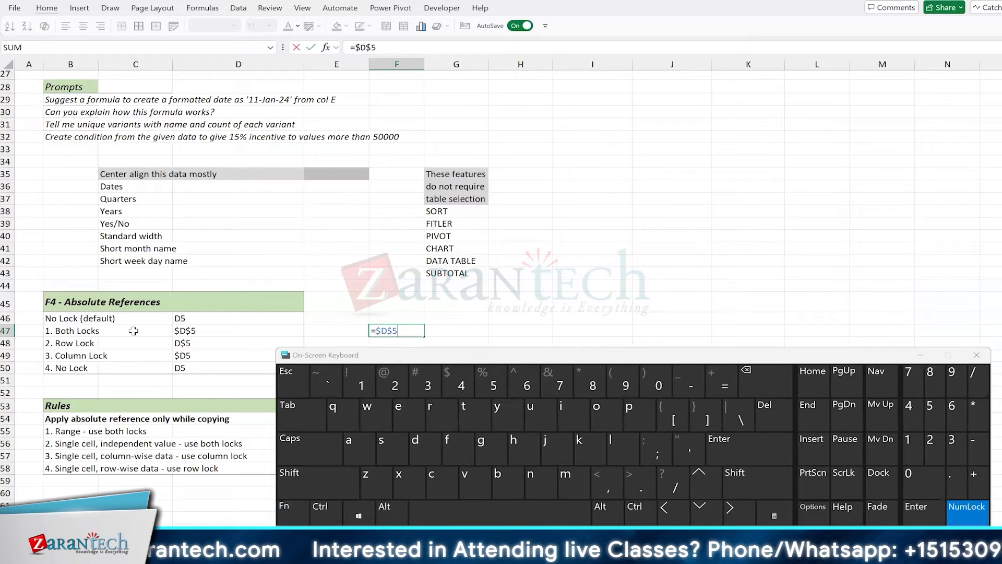
pyautogui.click(287, 509)
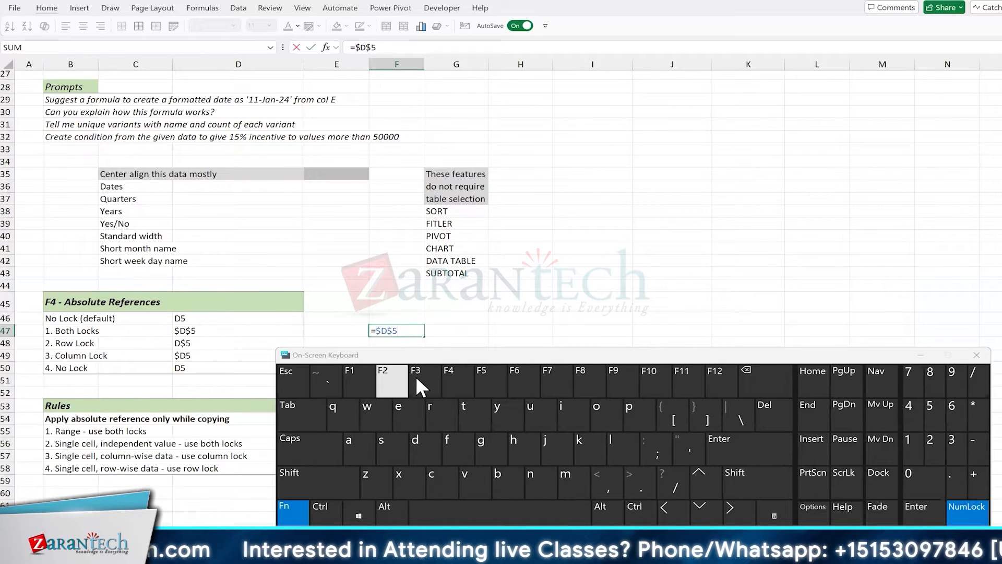
pyautogui.click(457, 387)
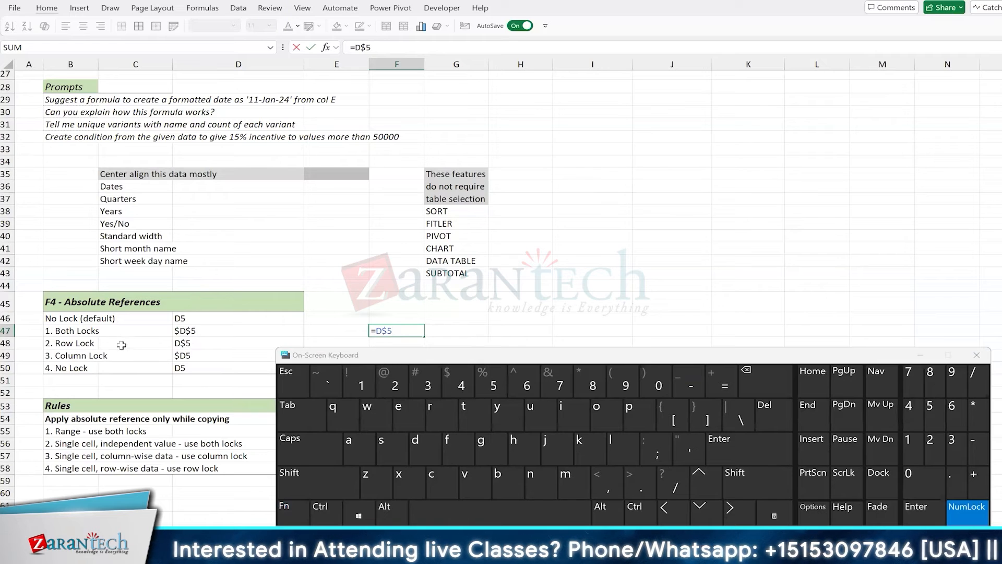
# Close the keyboard, discard the D$5 edit and restart F47 with =D5
pyautogui.click(976, 356)
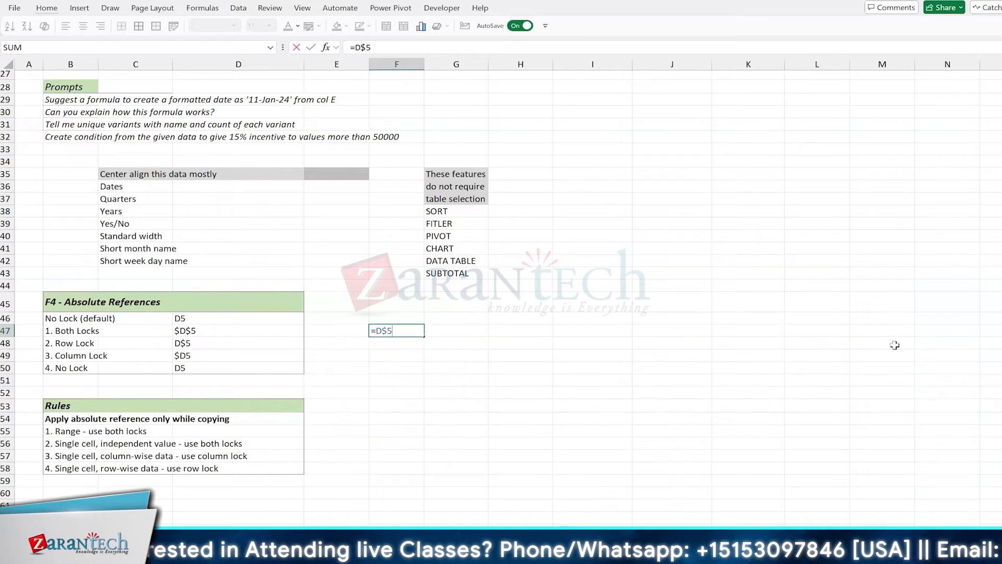
pyautogui.press('Escape')
pyautogui.write('=')
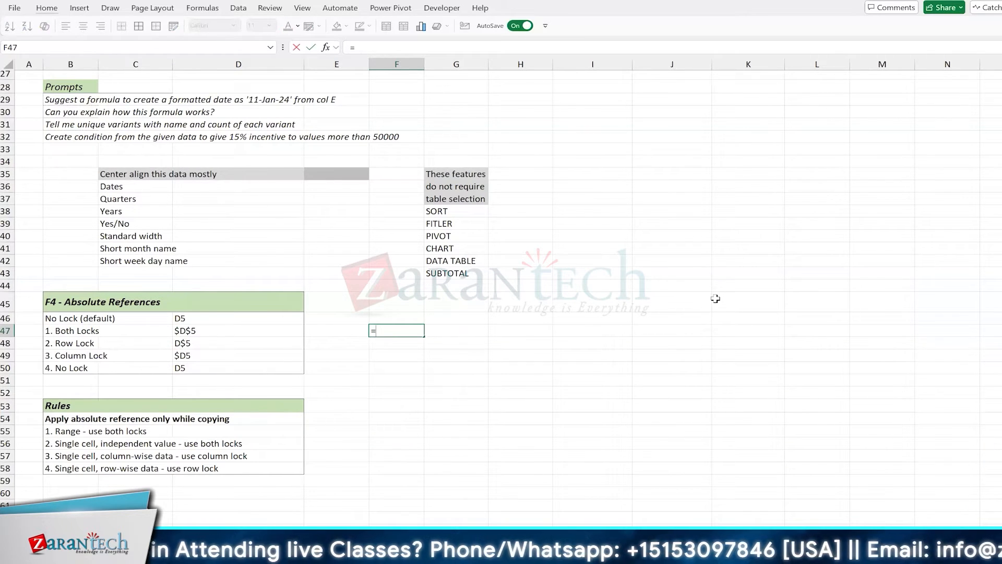
pyautogui.write('D5')
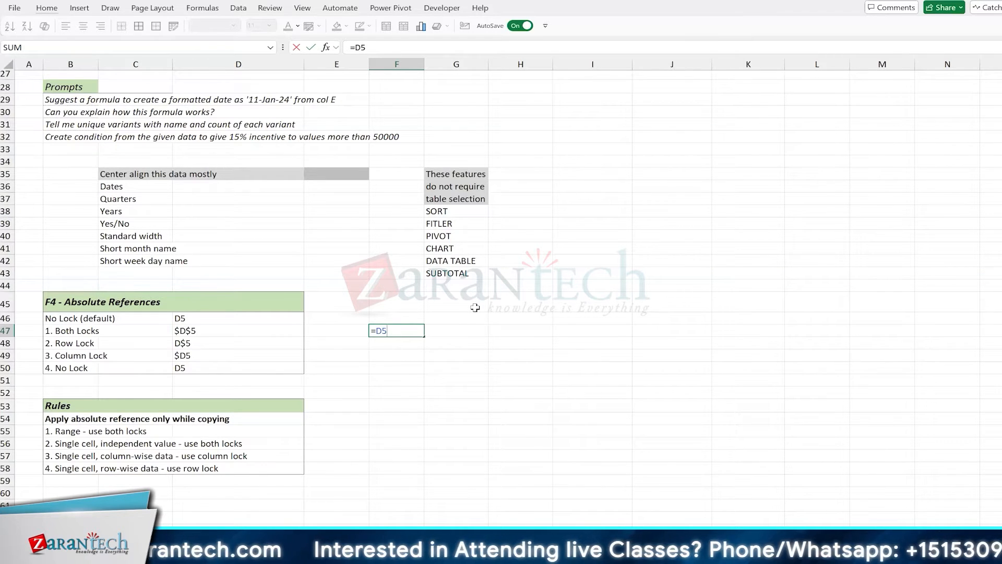
# Press F4 four times in F47, cycling $D$5, D$5, $D5 and back to D5
pyautogui.press('F4')
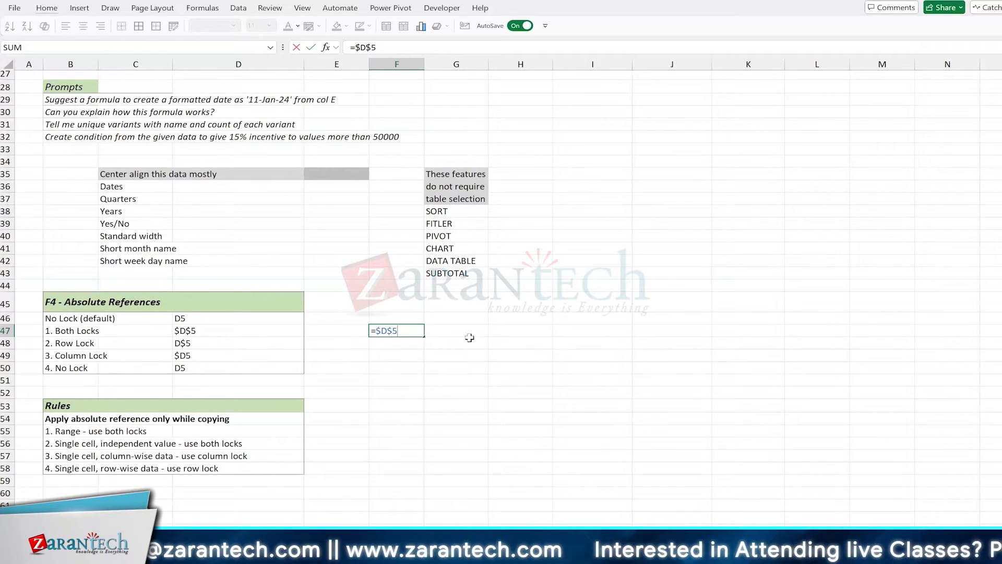
pyautogui.press('F4')
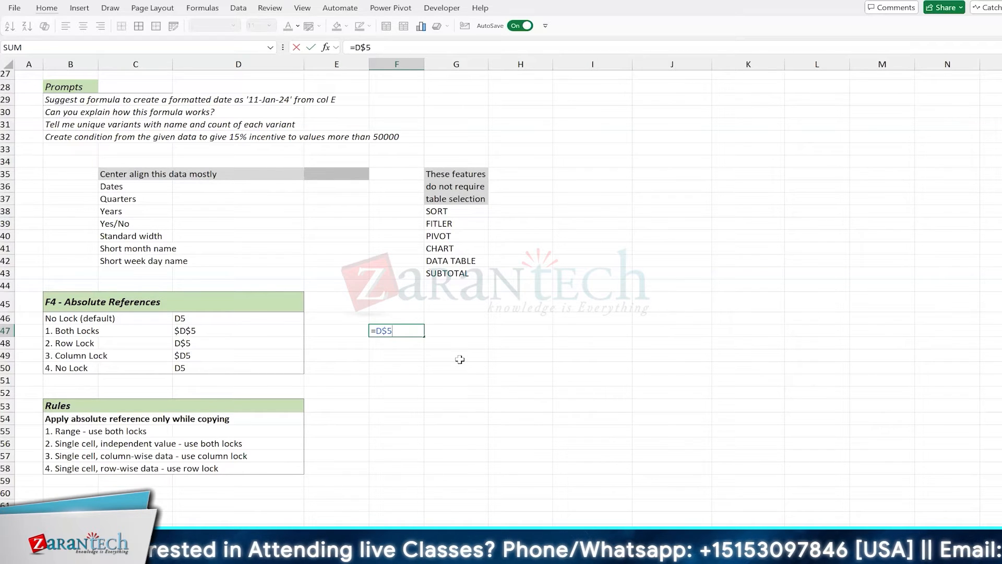
pyautogui.press('F4')
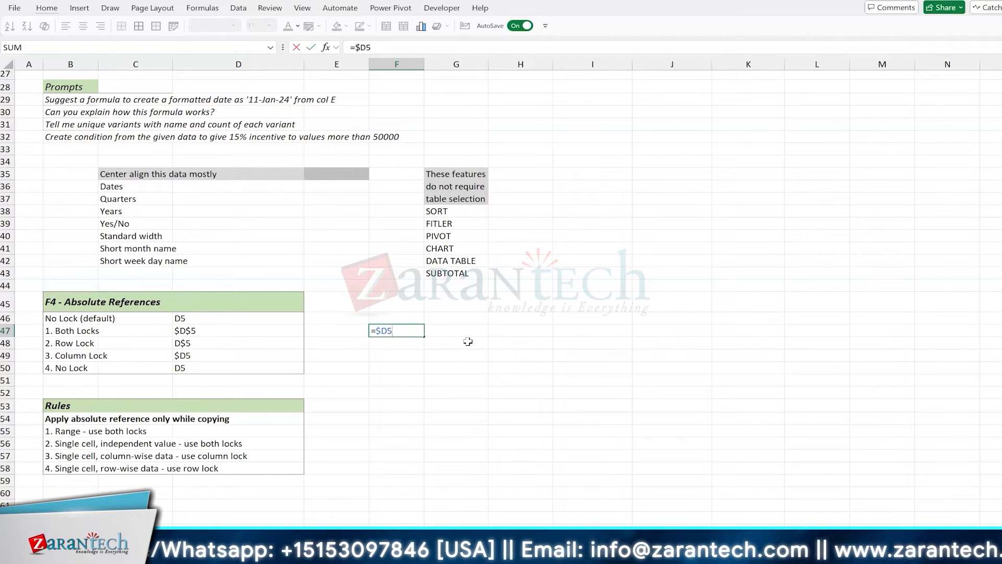
pyautogui.press('F4')
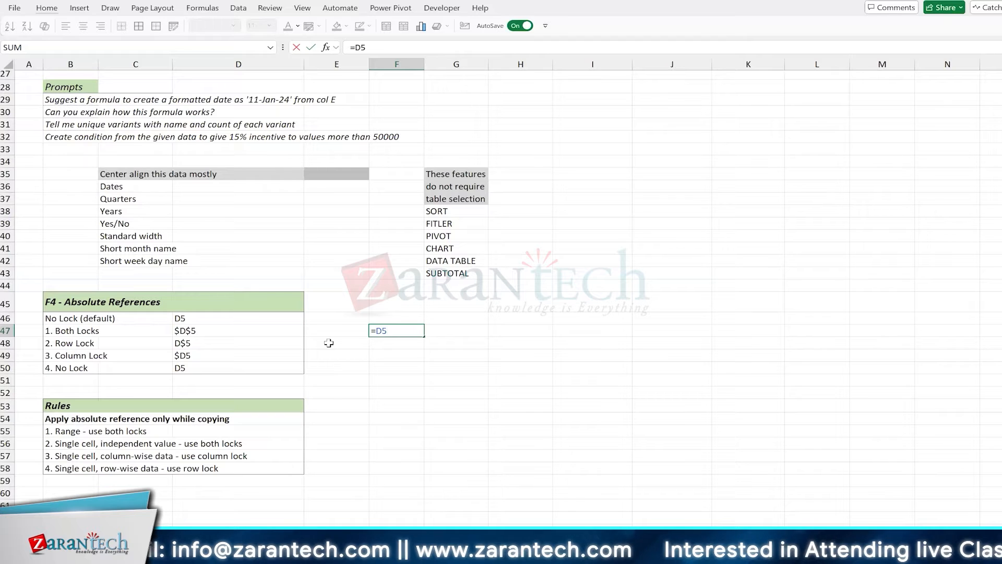
# Commit the =D5 formula, check it via F49 and F47, then delete it from F47
pyautogui.moveTo(329, 343); pyautogui.dragTo(404, 354)
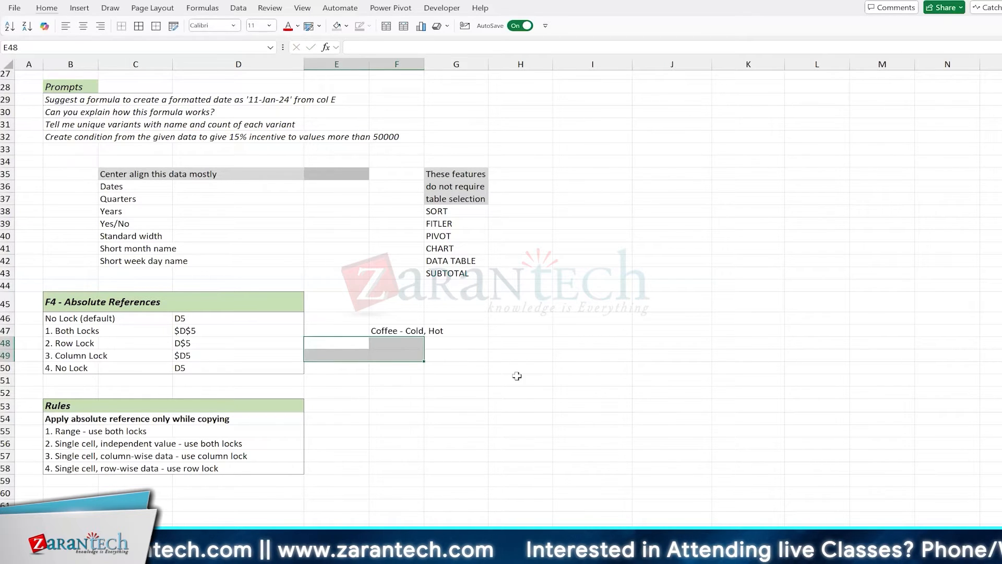
pyautogui.click(401, 331)
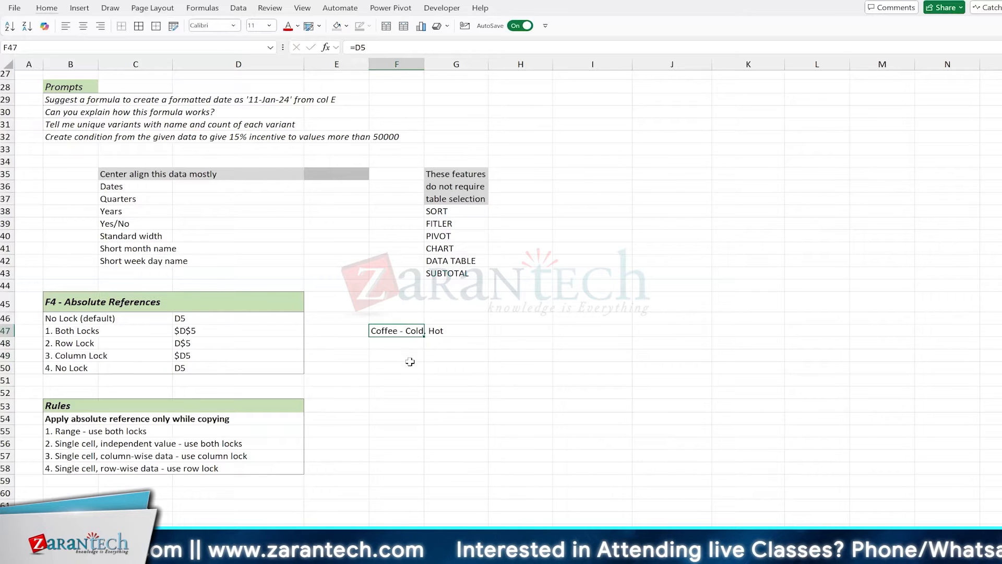
pyautogui.click(395, 355)
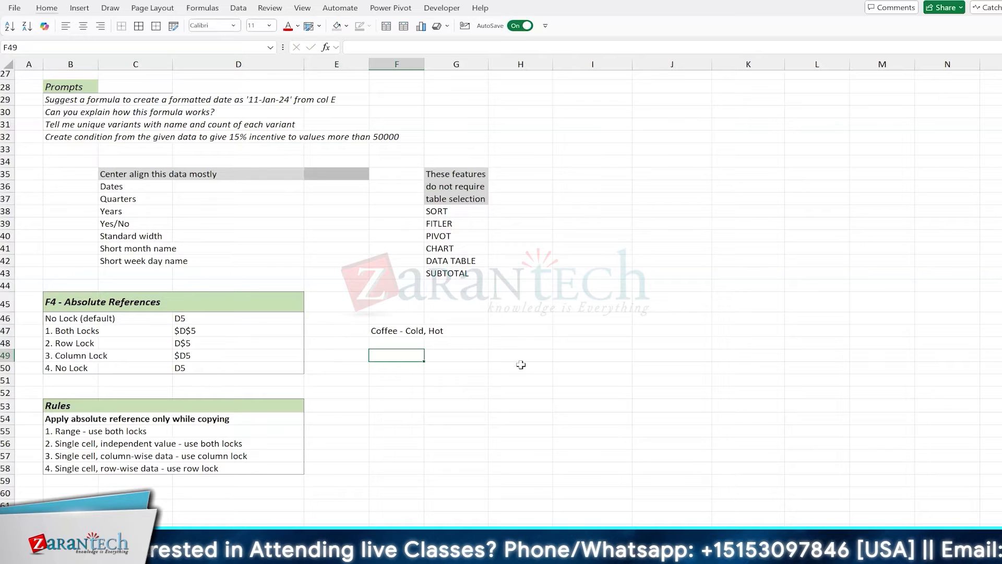
pyautogui.scroll(-2, 514, 373)
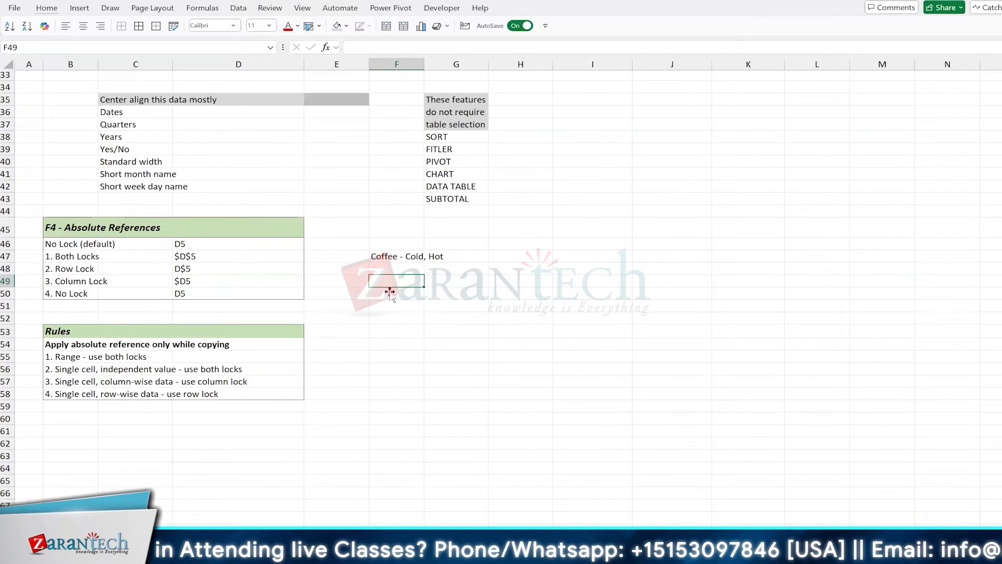
pyautogui.click(388, 256)
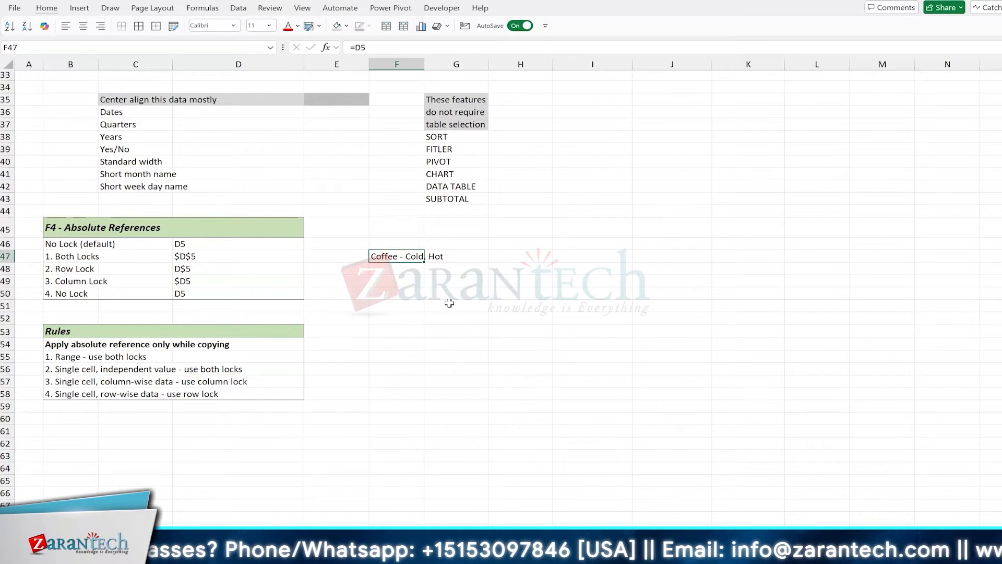
pyautogui.press('Delete')
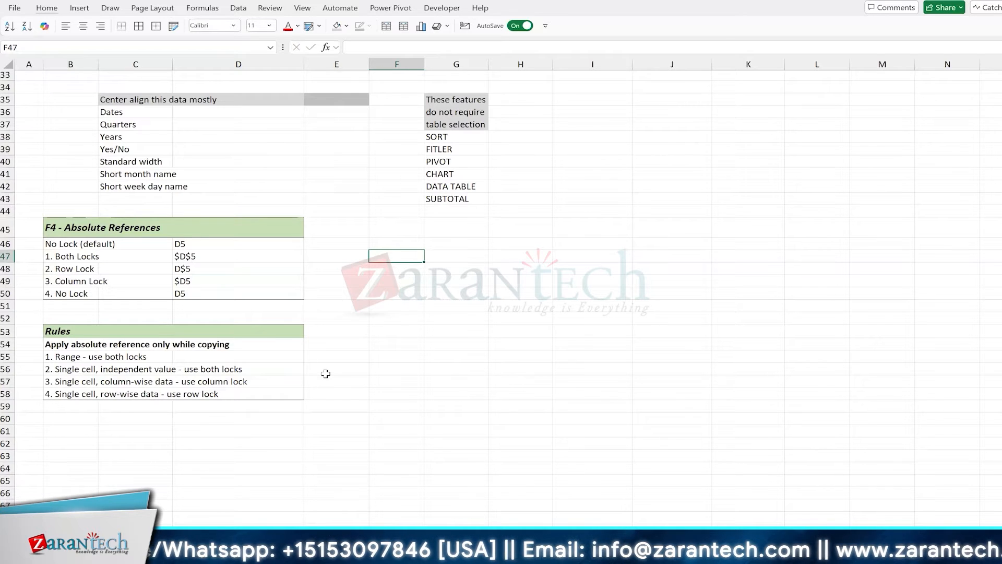
# Select the block G46:J61, add K46:K60 and cell K44 to the selection
pyautogui.click(287, 269)
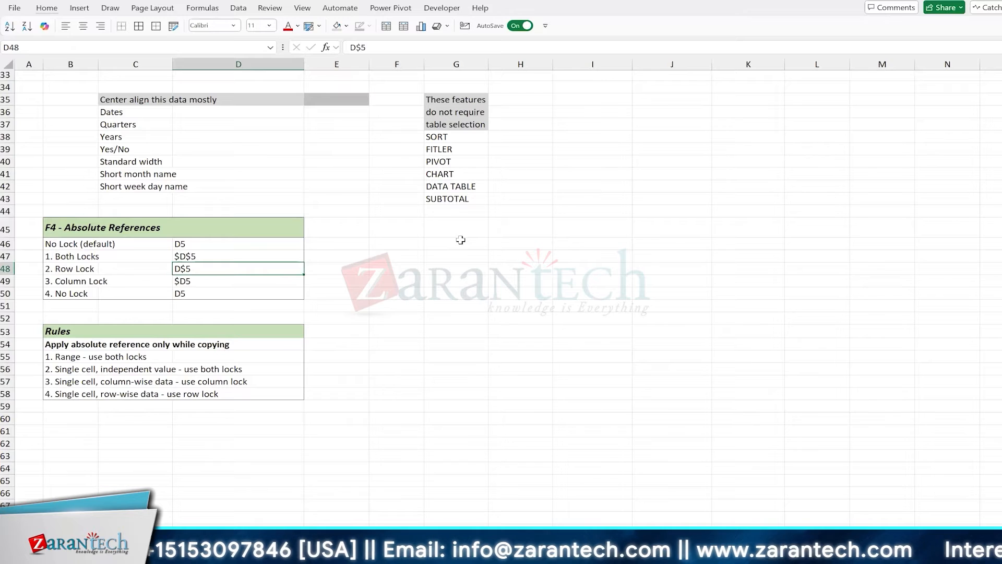
pyautogui.moveTo(461, 240); pyautogui.dragTo(660, 427)
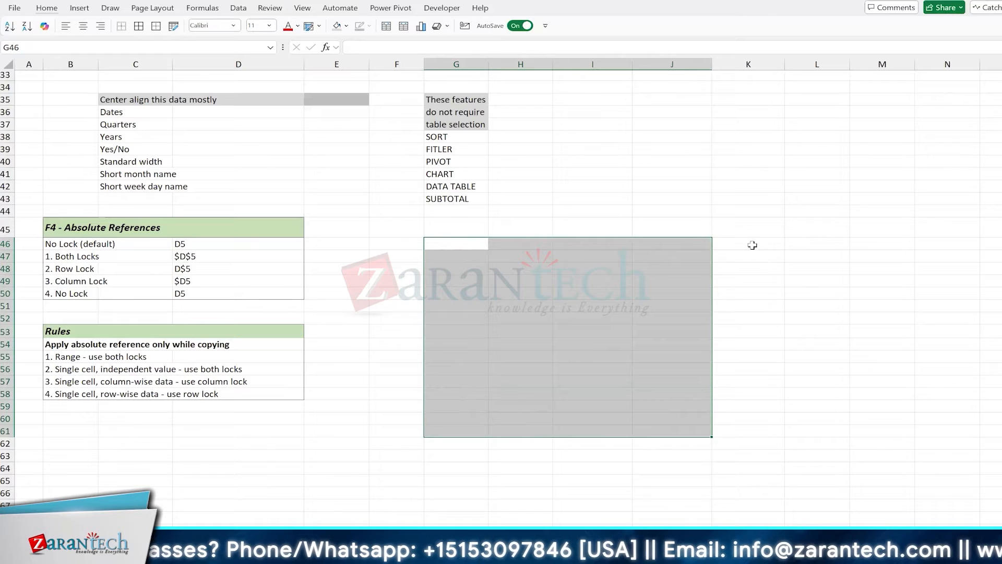
pyautogui.moveTo(752, 244); pyautogui.dragTo(752, 429)
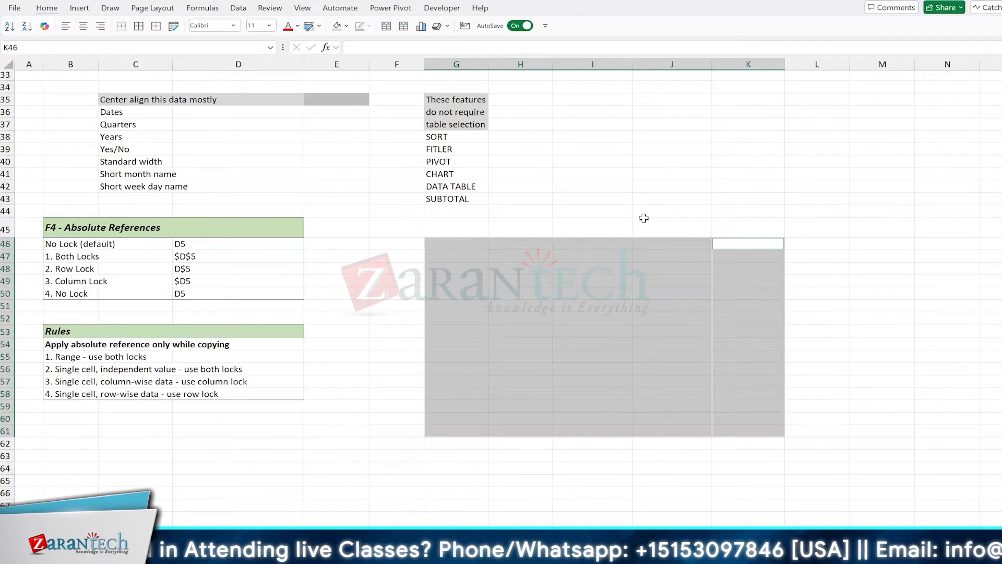
pyautogui.keyDown('ctrl'); pyautogui.click(734, 209); pyautogui.keyUp('ctrl')
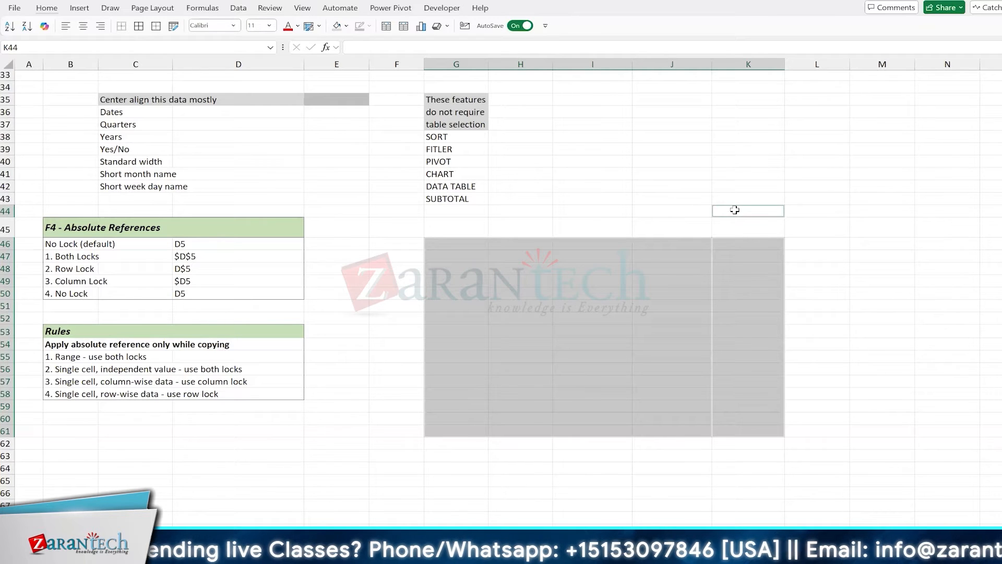
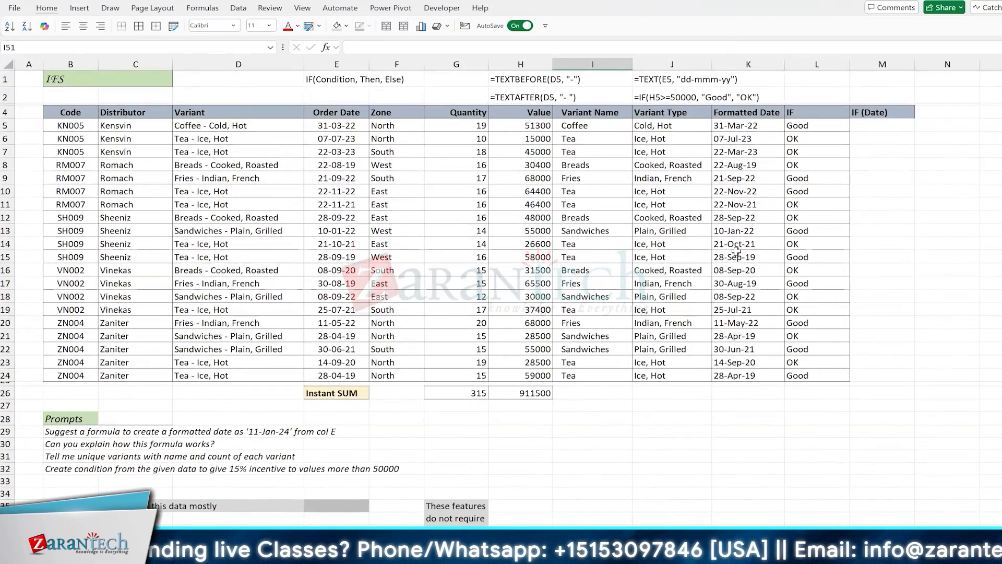
# Return to M5, the first cell under the IF (Date) header
pyautogui.hotkey('ctrl', 'z')
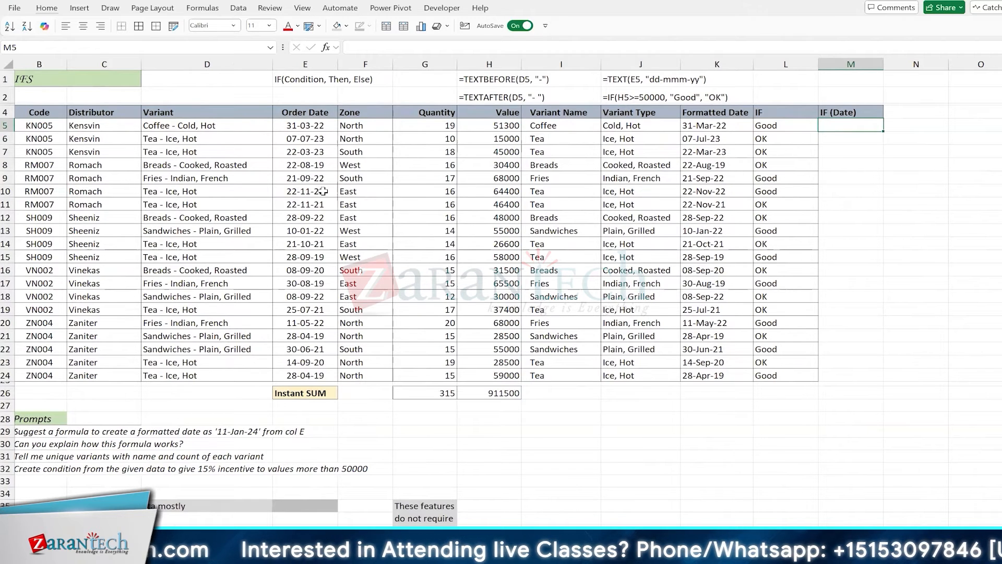
# Select the empty IF (Date) cells and the empty area below the table
pyautogui.moveTo(856, 125); pyautogui.dragTo(844, 380)
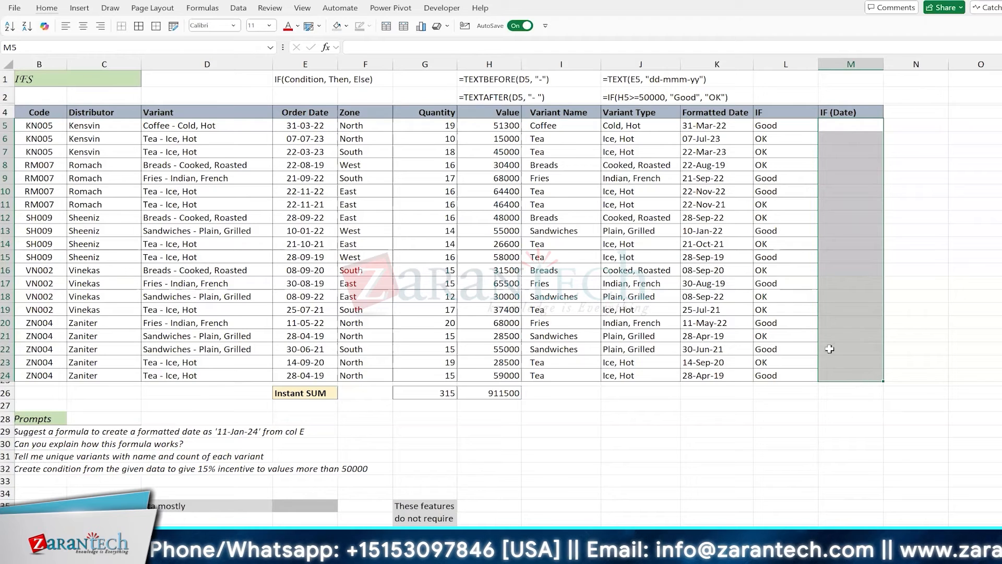
pyautogui.click(830, 418)
pyautogui.click(676, 435)
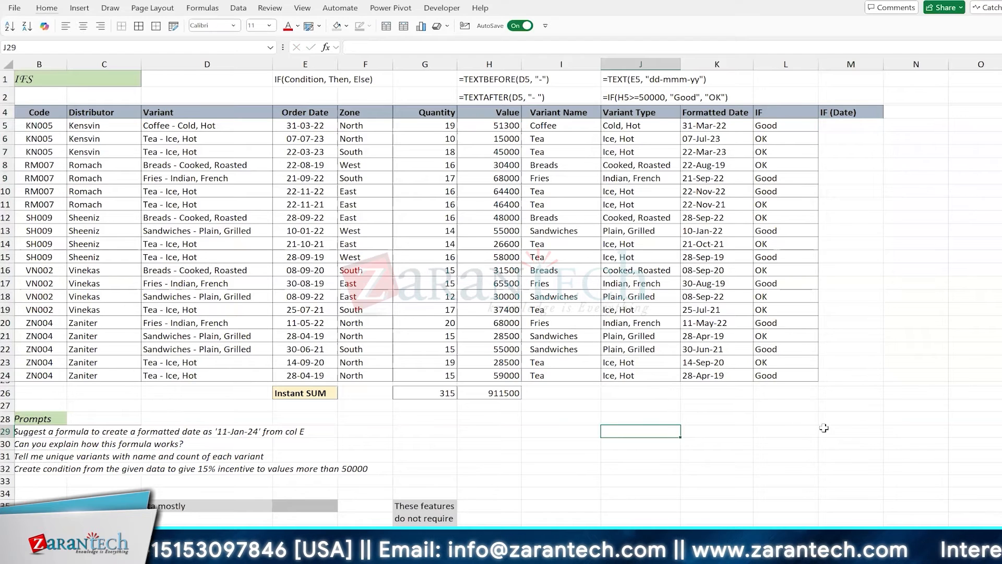
pyautogui.moveTo(825, 431); pyautogui.dragTo(509, 405)
# Type notes '1. Compare Date', 'When to apply dollar sign' and '3. How to change num to % (and reverse)' in M28:M30
pyautogui.press('Up')
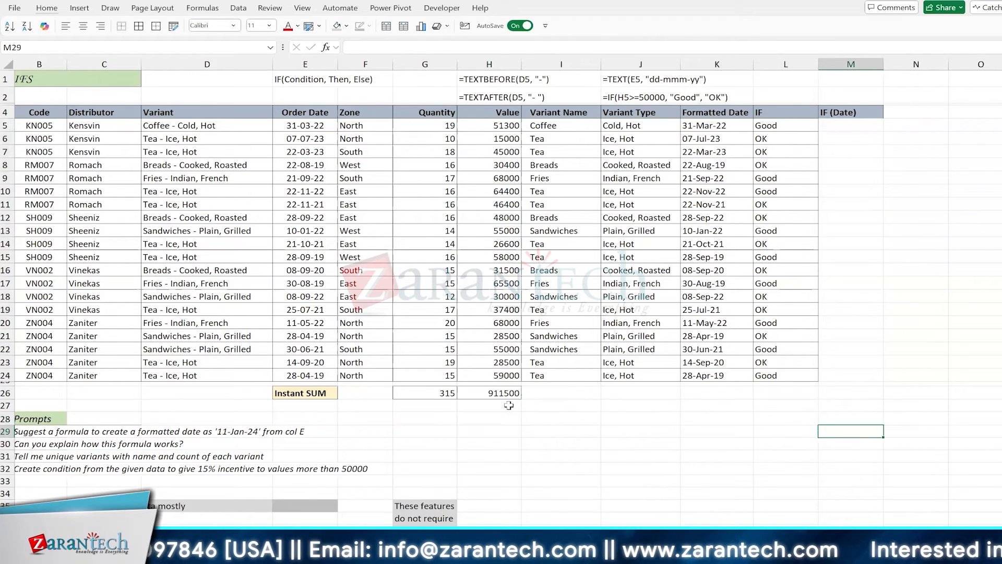
pyautogui.write('1.')
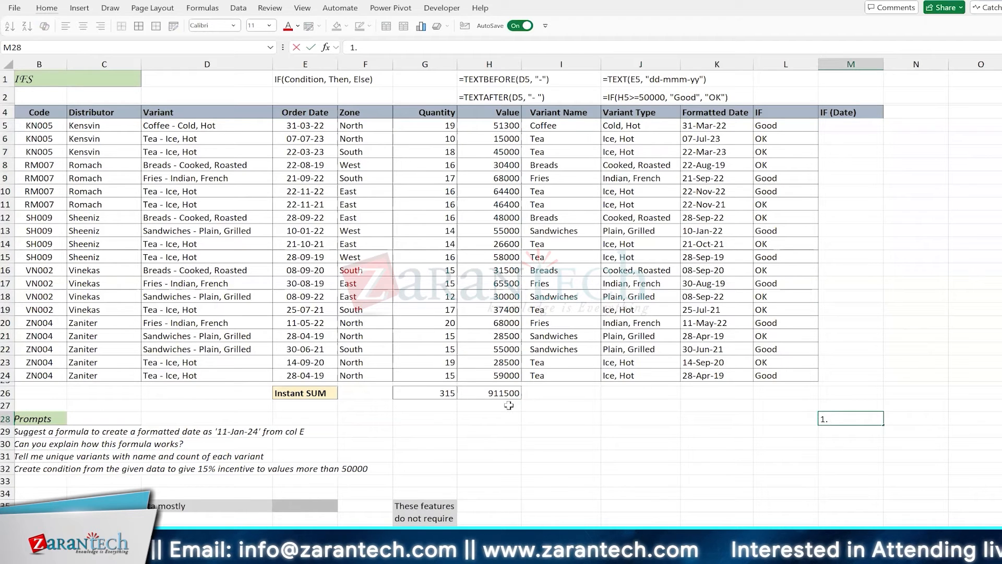
pyautogui.write(' Compare Date')
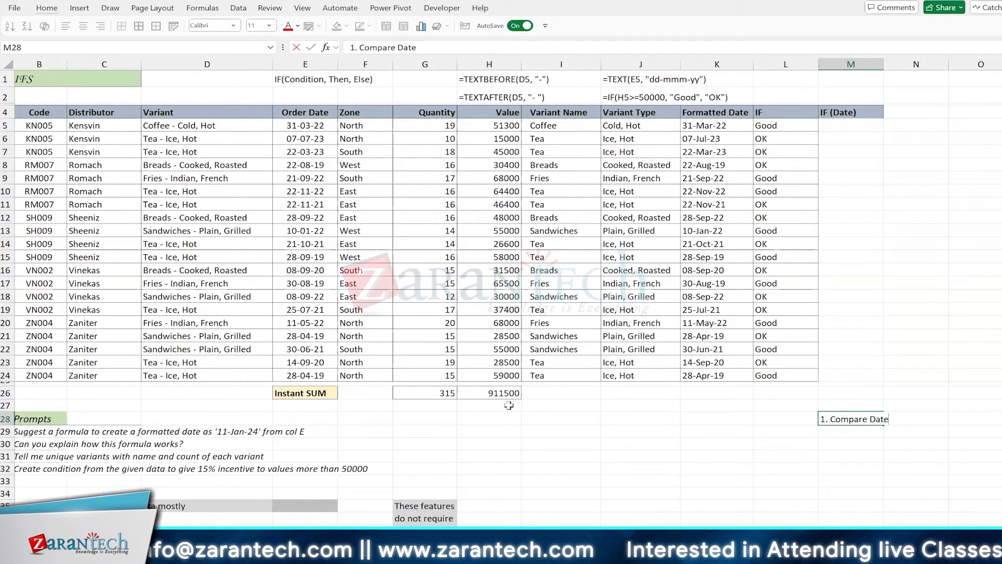
pyautogui.press('Return')
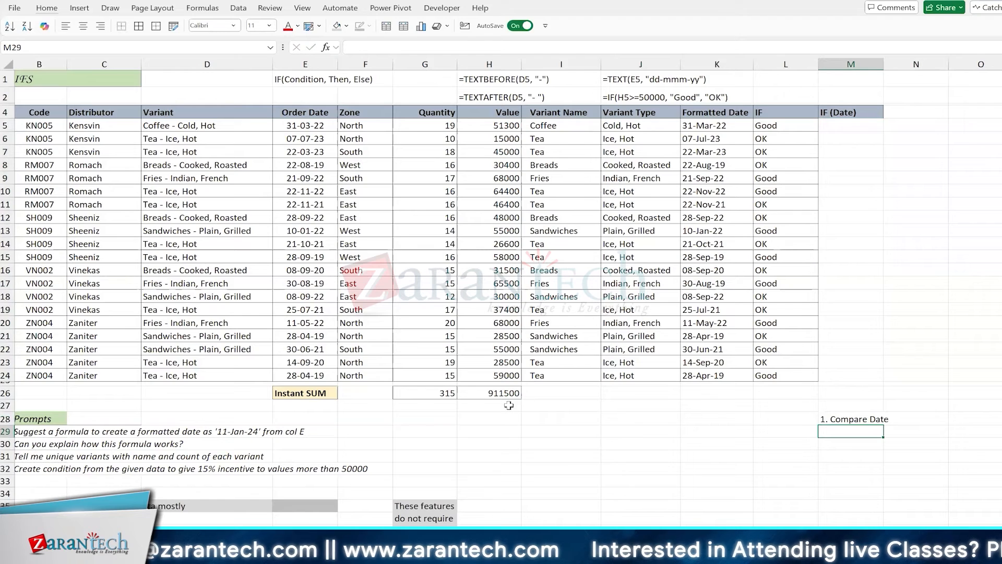
pyautogui.write('2.')
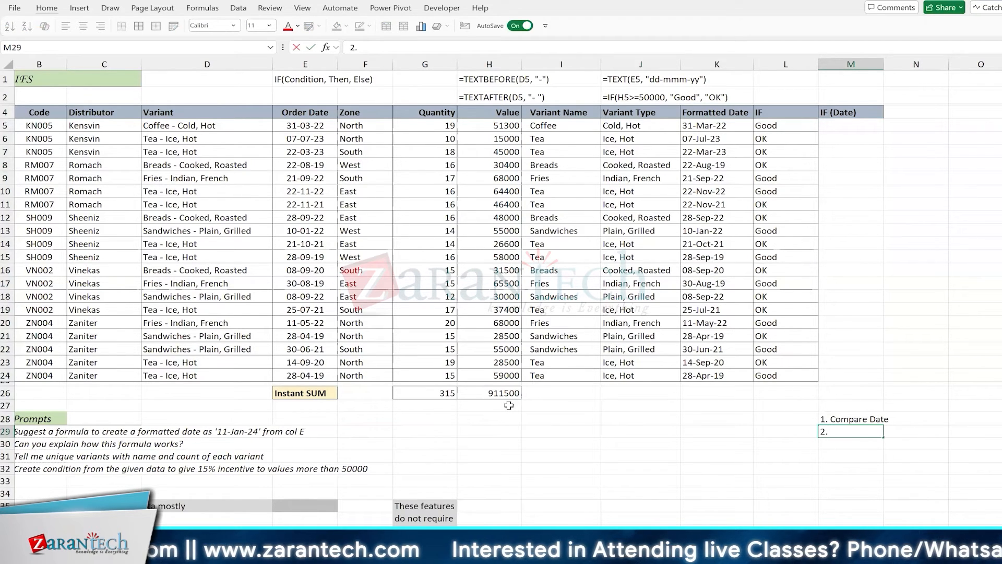
pyautogui.write(' How to')
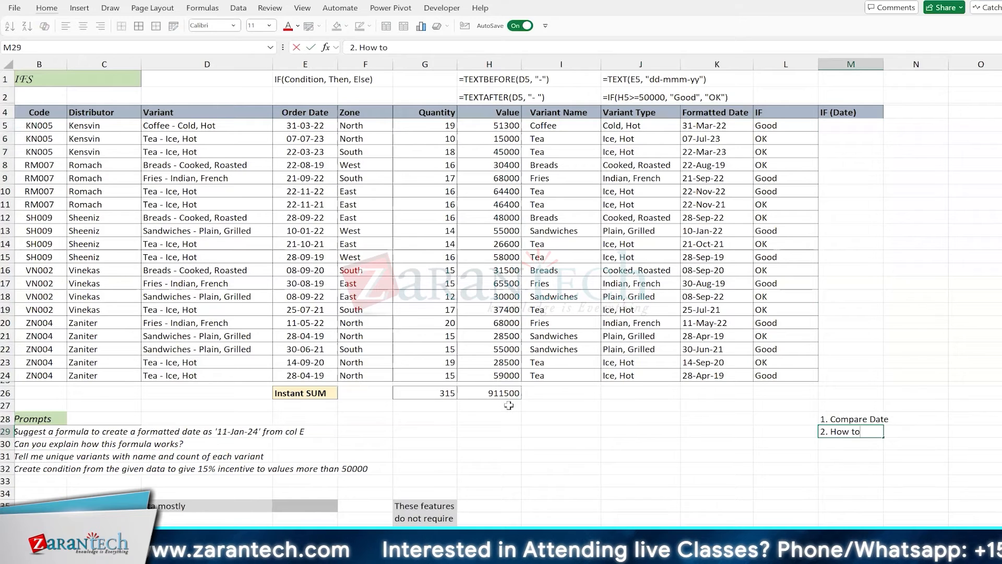
pyautogui.press('BackSpace')
pyautogui.press('BackSpace')
pyautogui.press('BackSpace')
pyautogui.press('BackSpace')
pyautogui.press('BackSpace')
pyautogui.press('BackSpace')
pyautogui.press('BackSpace')
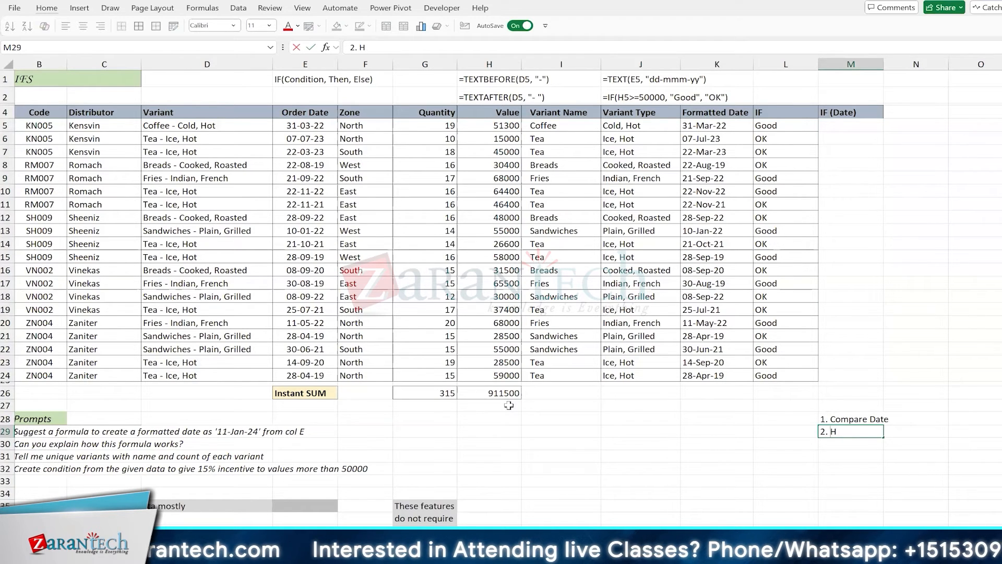
pyautogui.write('When to a')
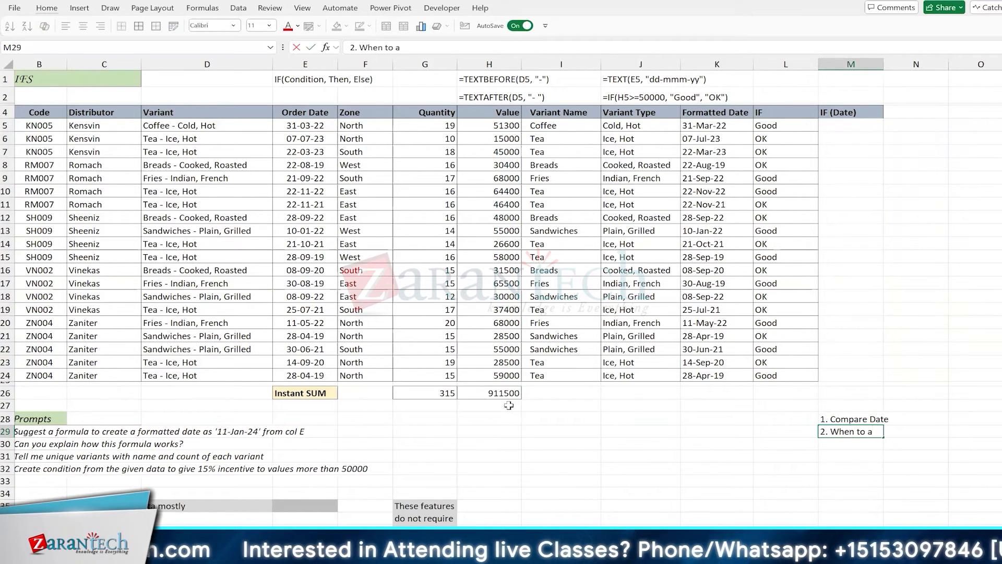
pyautogui.write('pply dollar sign')
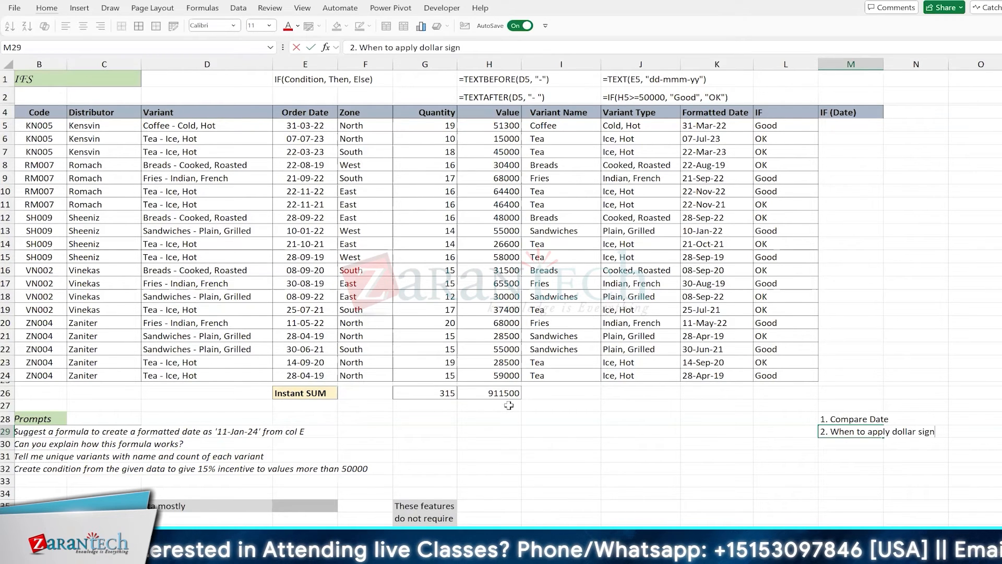
pyautogui.press('Return')
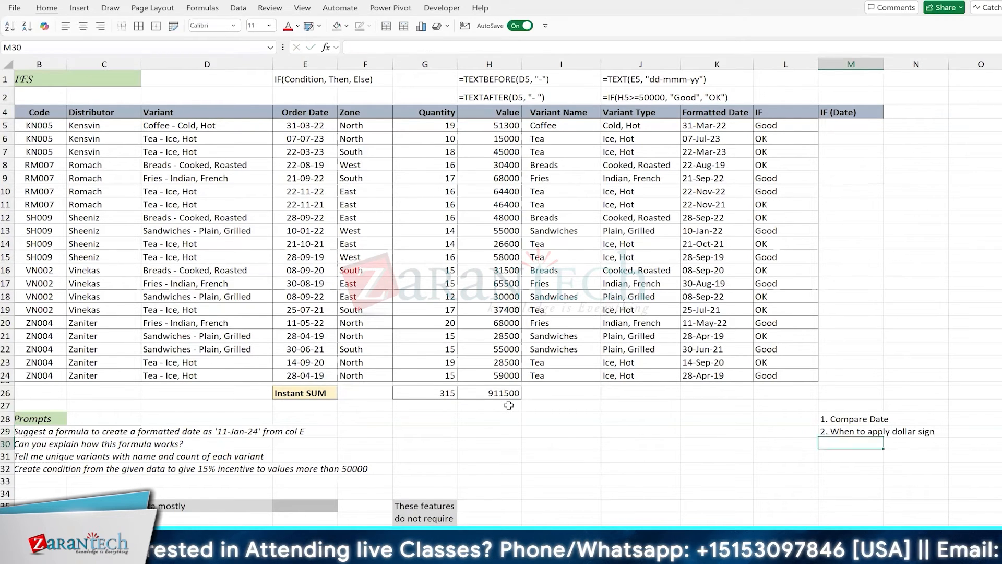
pyautogui.write('3.')
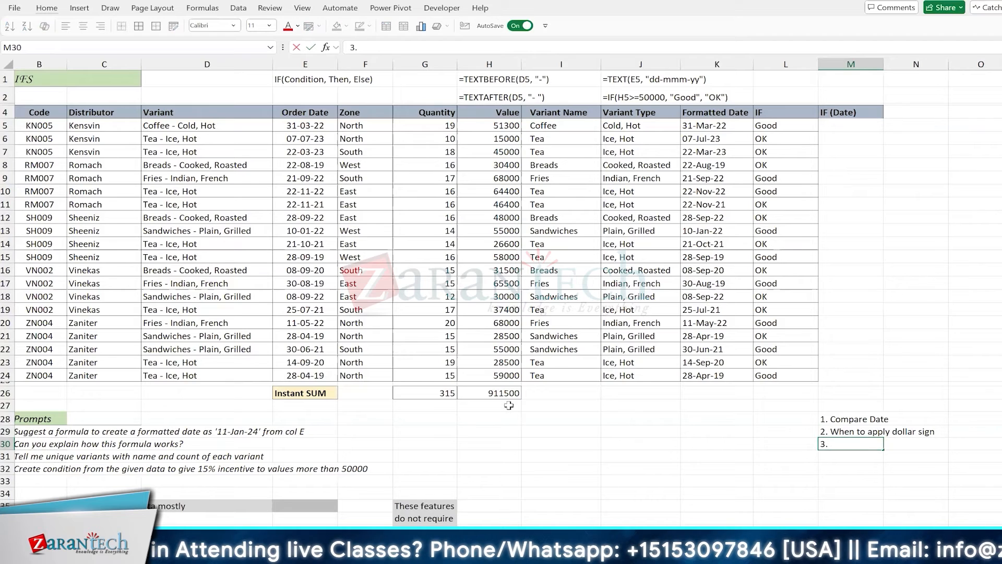
pyautogui.write(' H')
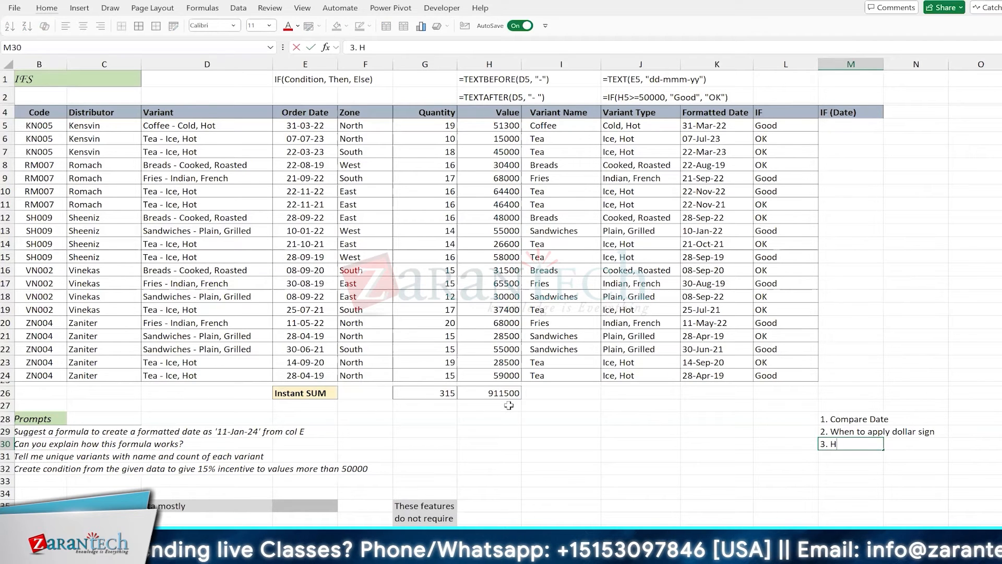
pyautogui.write('ow to chang')
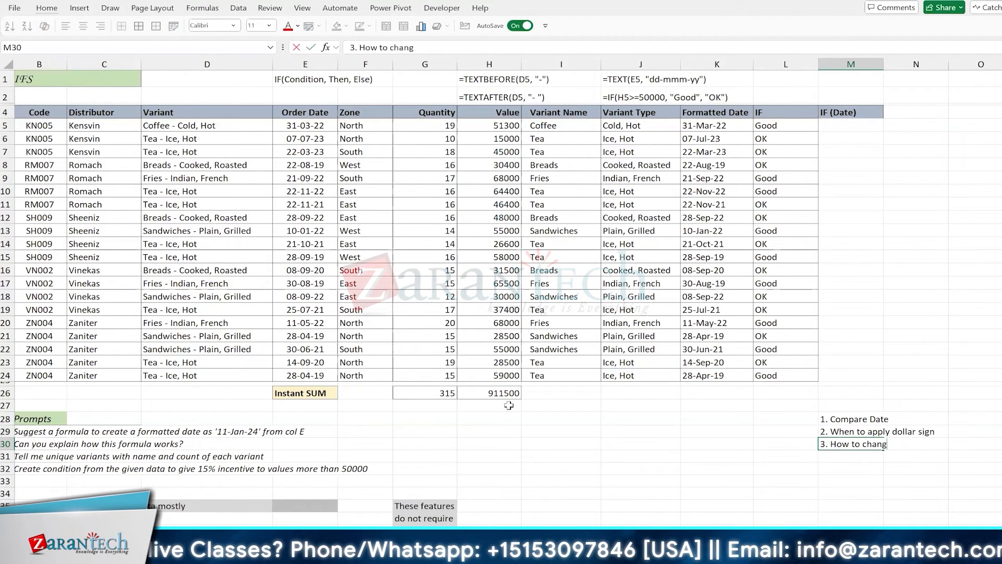
pyautogui.write('e num to')
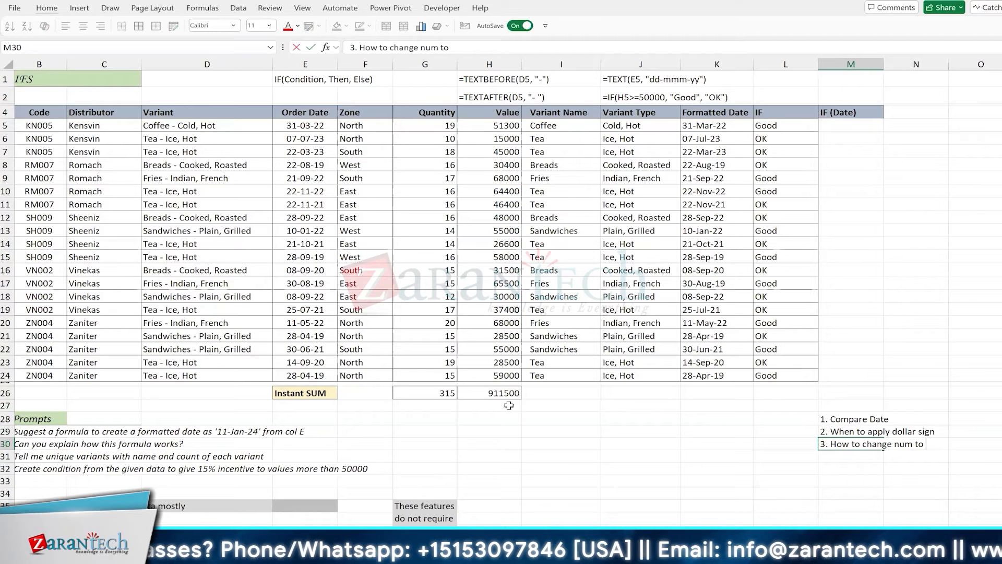
pyautogui.write(' %')
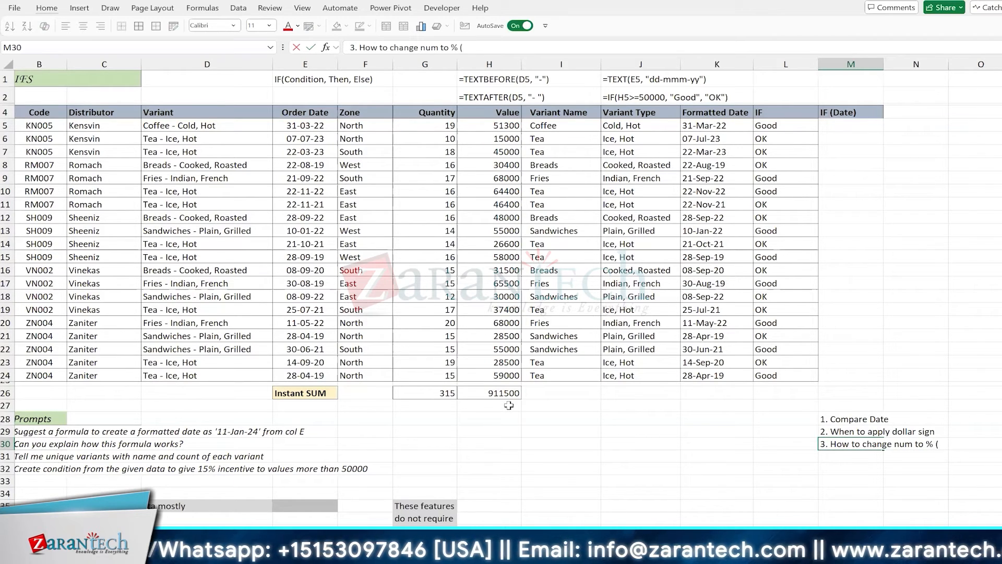
pyautogui.write(' (and rever')
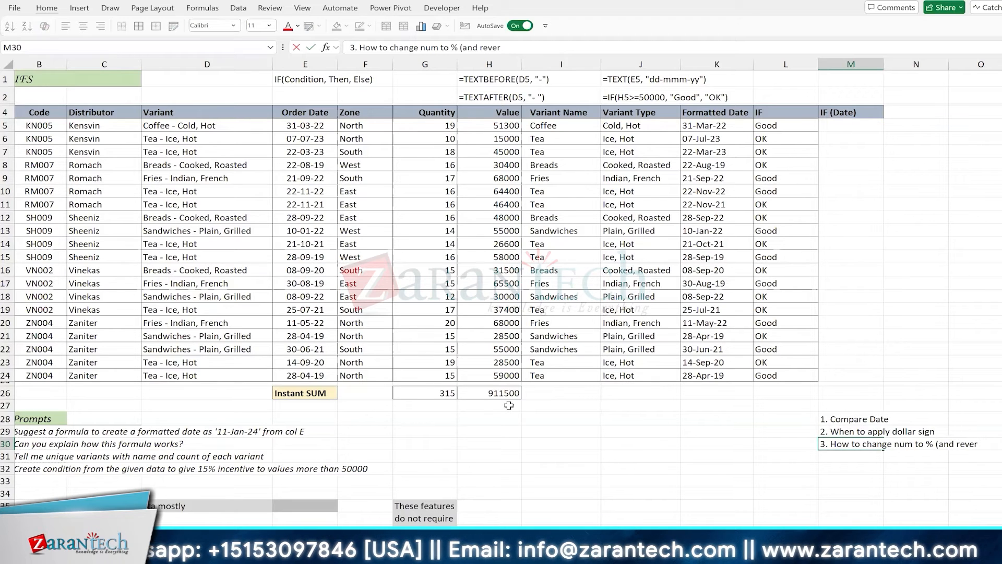
pyautogui.write('se)')
pyautogui.press('Return')
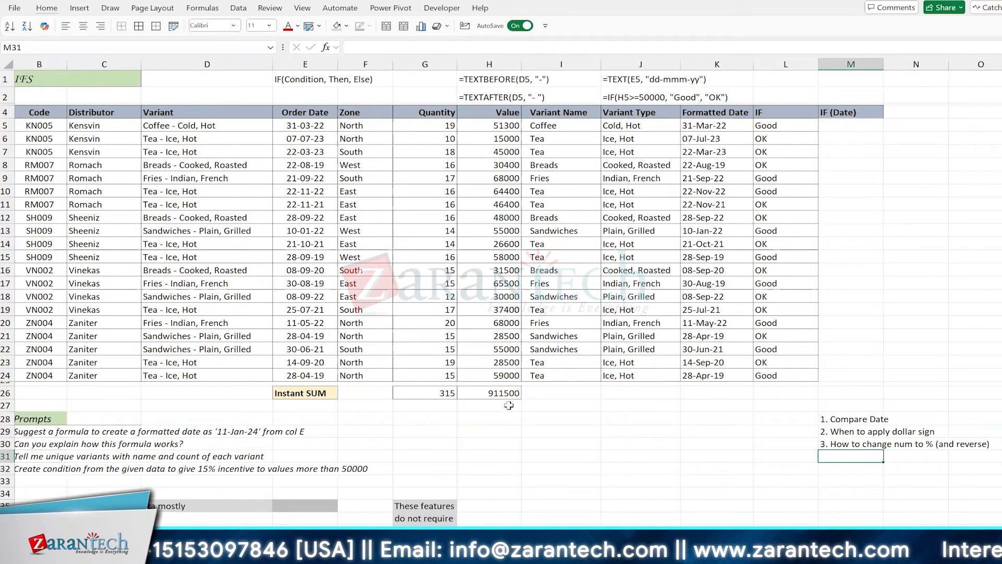
pyautogui.click(844, 128)
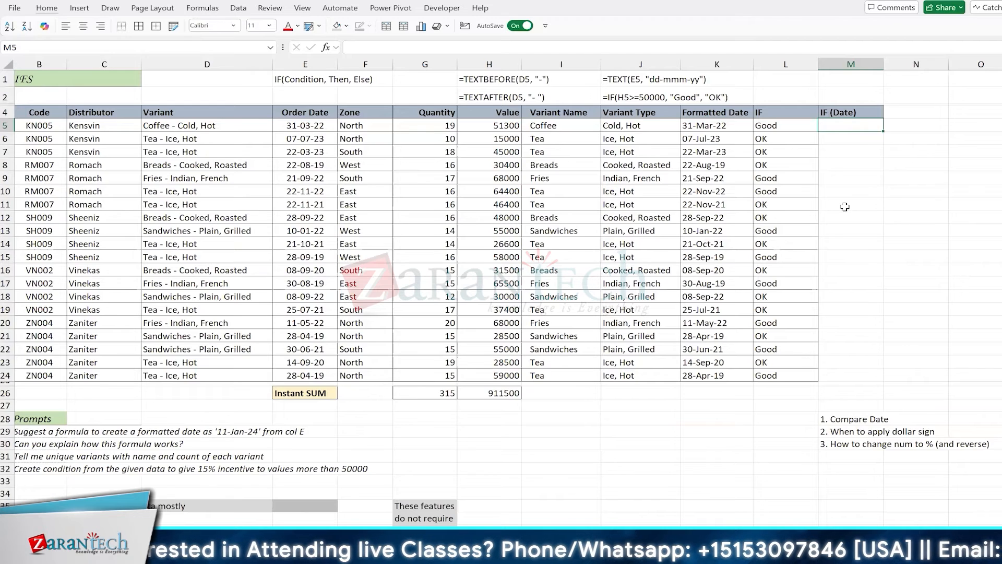
# Add grey-filled headings Text and Number in I35:J35
pyautogui.click(838, 444)
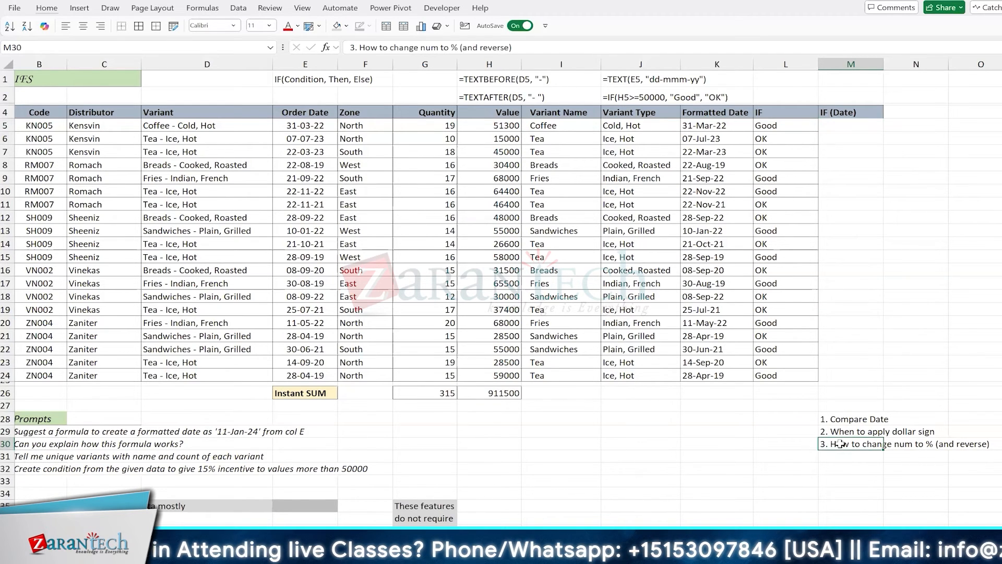
pyautogui.click(577, 434)
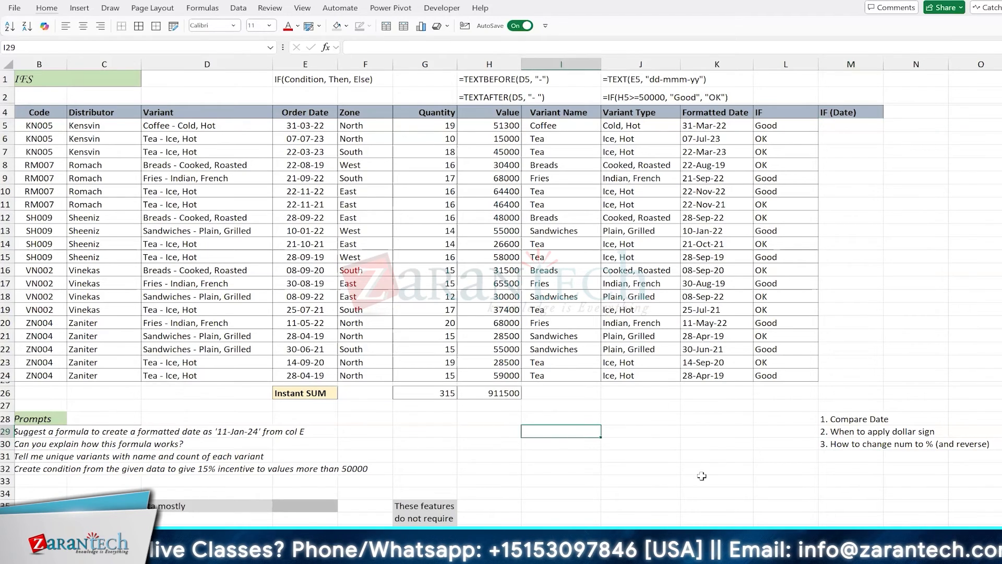
pyautogui.scroll(-3, 573, 375)
pyautogui.click(572, 374)
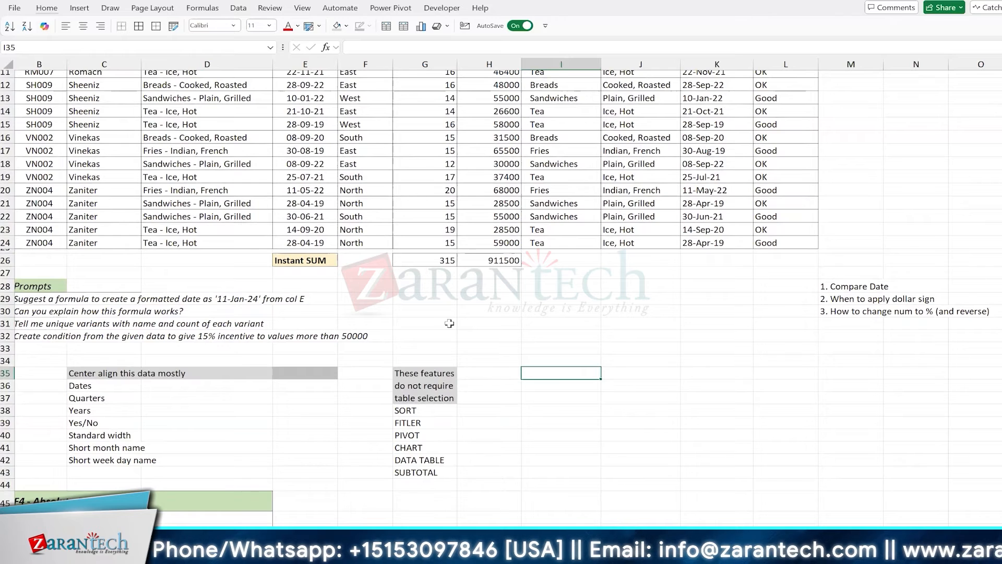
pyautogui.write('Tex')
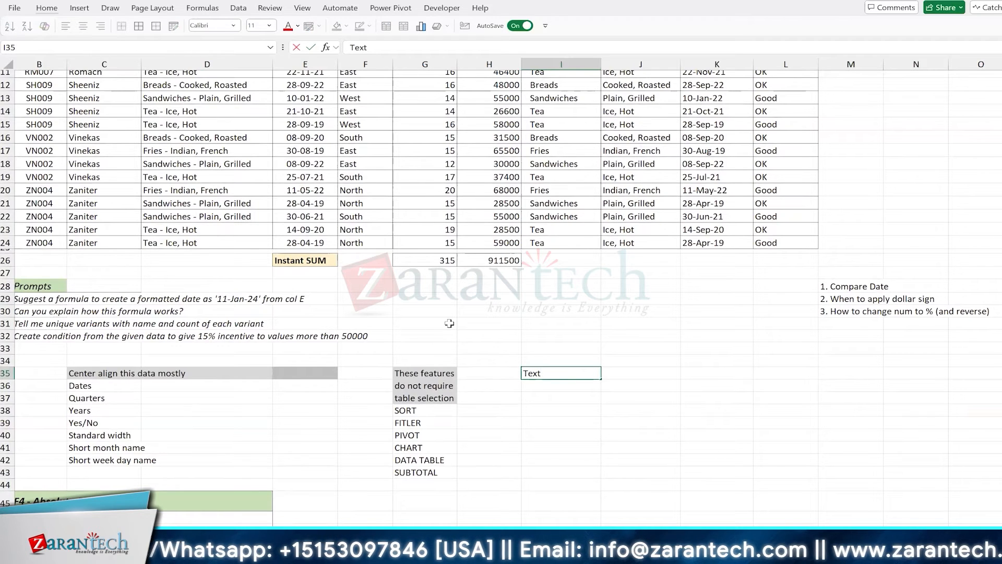
pyautogui.write('t')
pyautogui.press('Right')
pyautogui.write('Number')
pyautogui.press('Return')
pyautogui.press('Left')
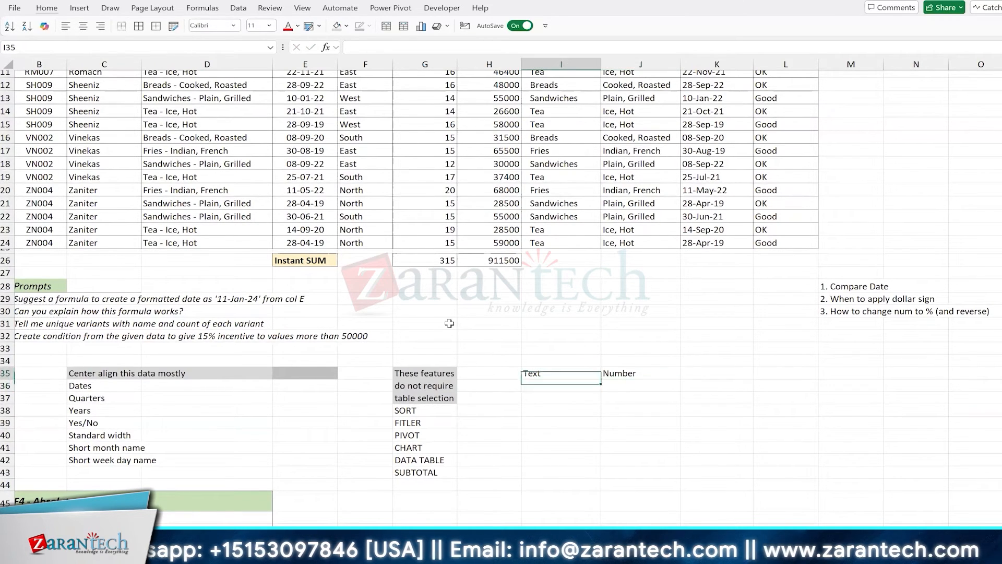
pyautogui.press('Up')
pyautogui.hotkey('shift', 'Right')
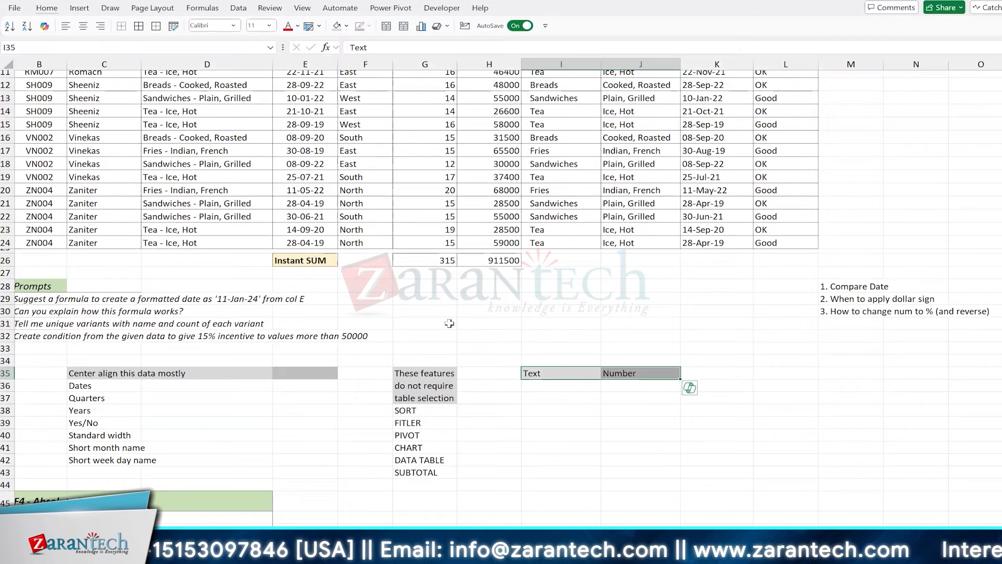
pyautogui.press('alt')
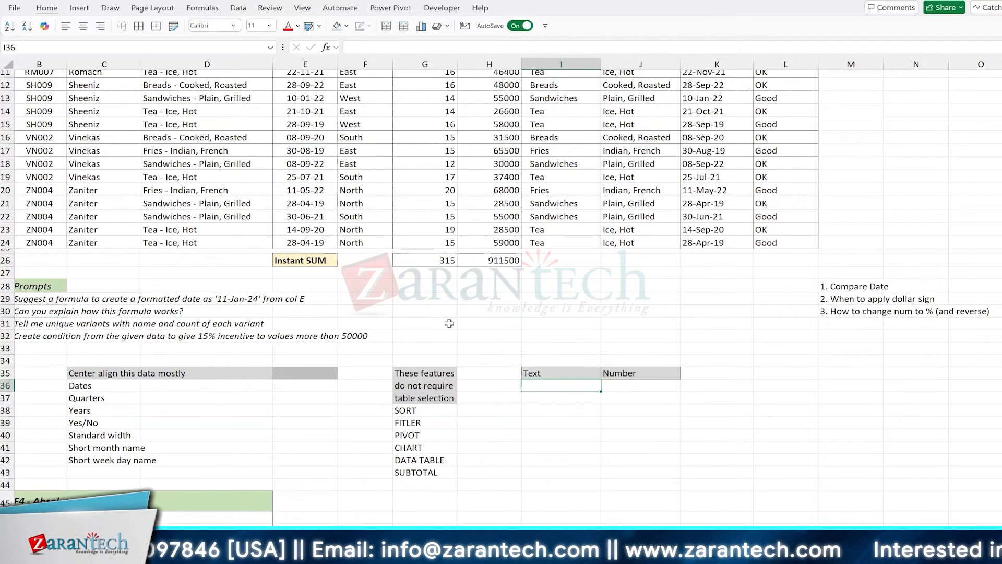
# List Text and Alpha-Numeric under the Text heading in I36:I37
pyautogui.write('Text')
pyautogui.press('Return')
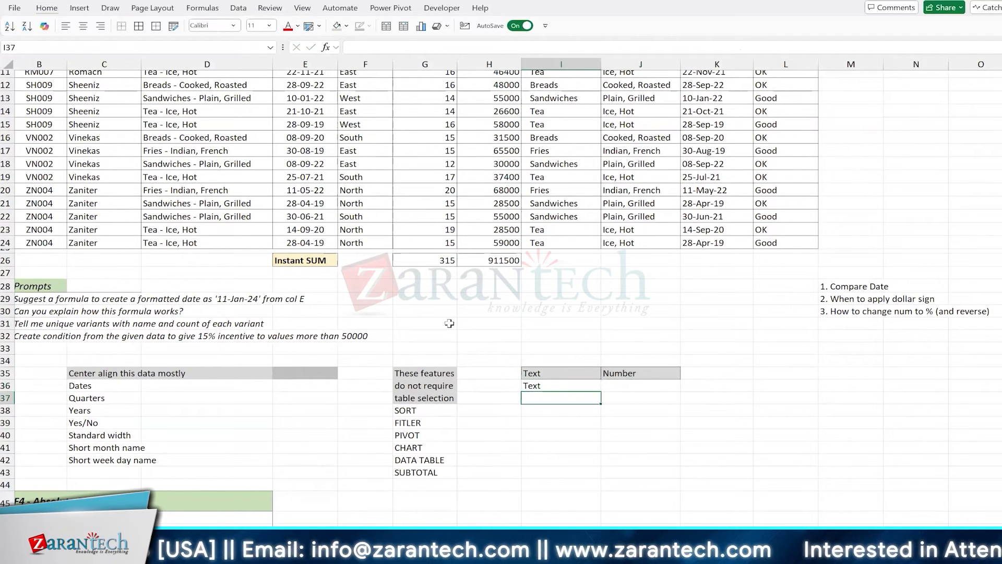
pyautogui.write('Alpha')
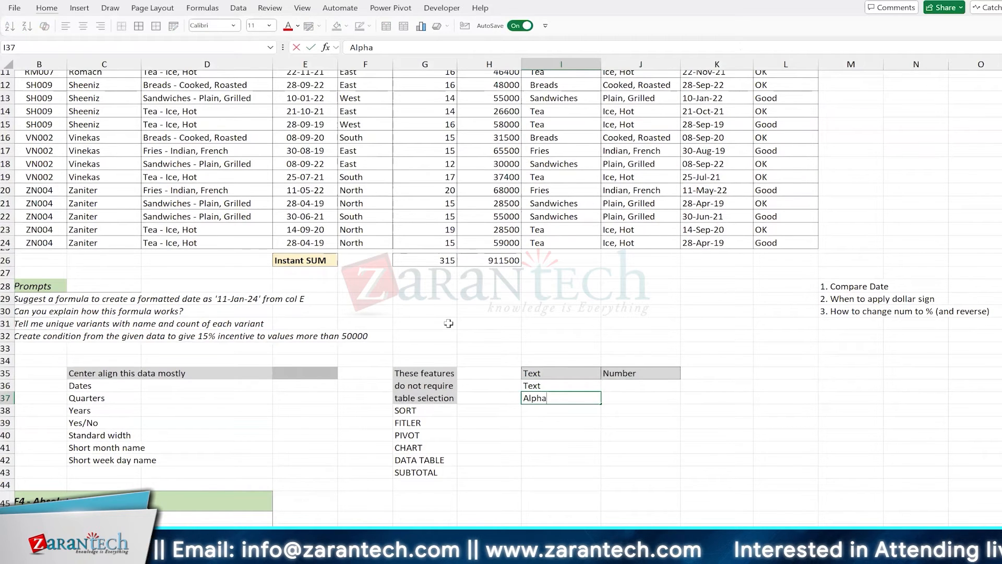
pyautogui.write('-Numeric')
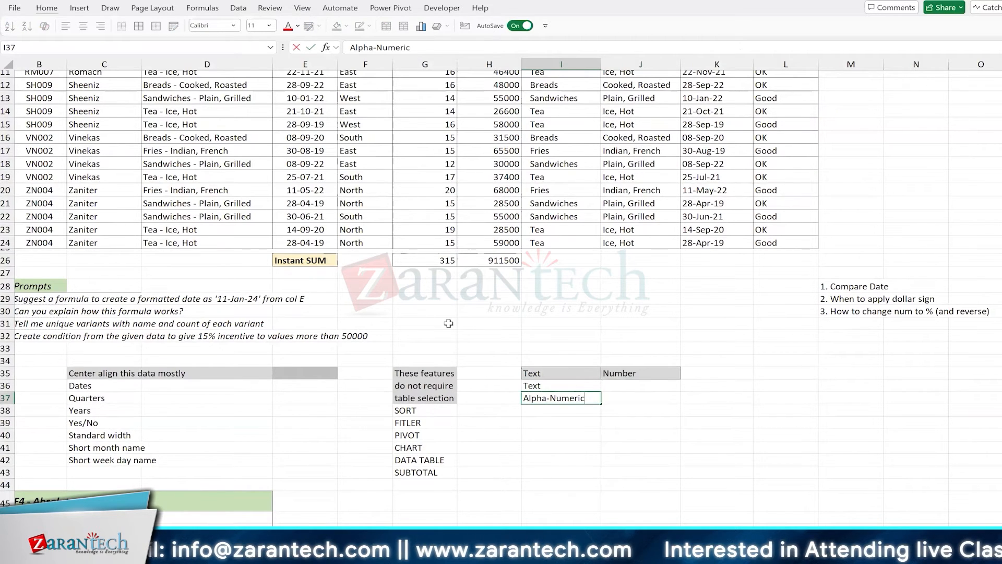
pyautogui.press('Return')
pyautogui.press('Up')
pyautogui.press('Up')
pyautogui.press('Up')
pyautogui.press('Down')
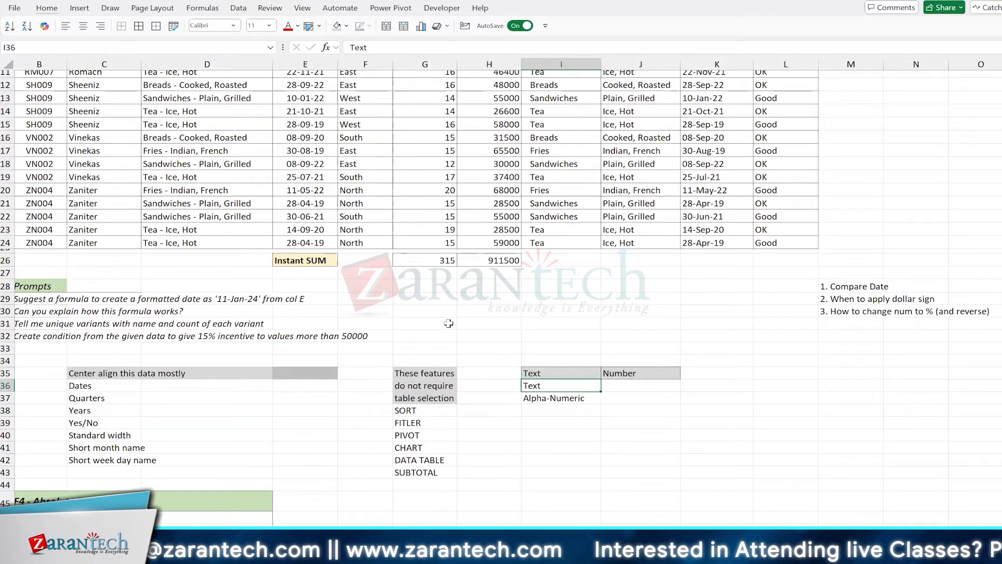
pyautogui.press('Right')
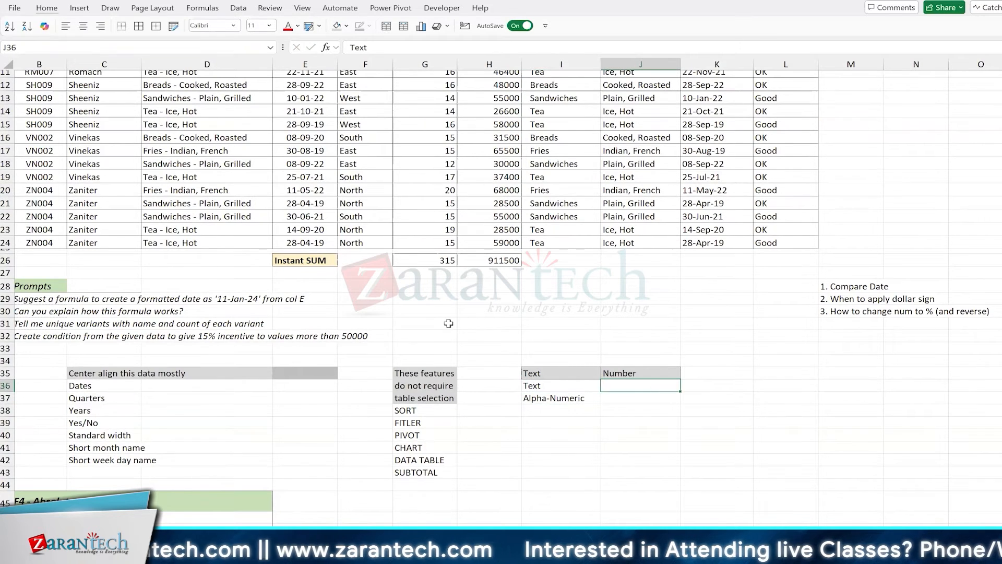
# Enter Whole Number and Decimal under Number, correcting the 'Decimla' typo with F2
pyautogui.write('Whole')
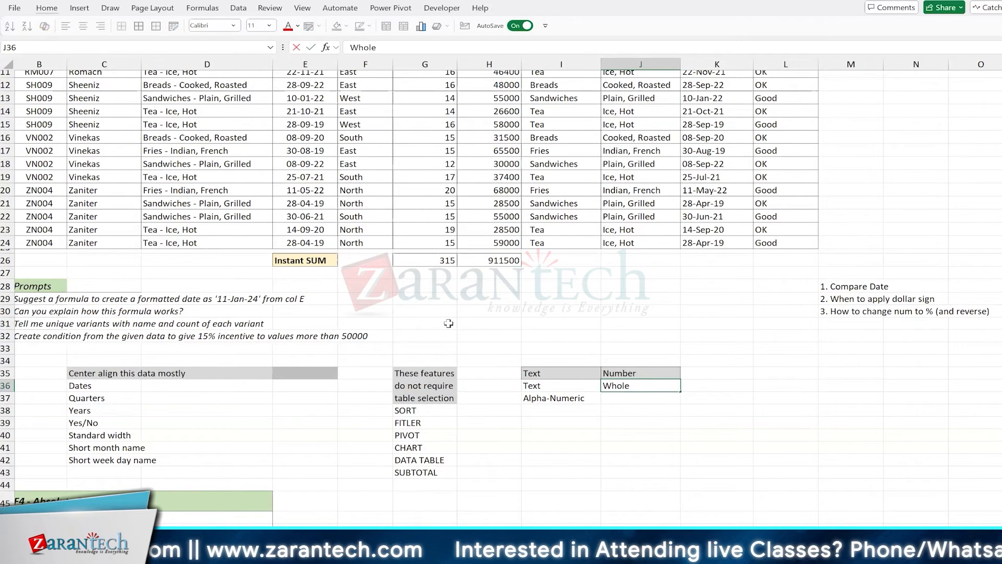
pyautogui.write(' Number')
pyautogui.press('Return')
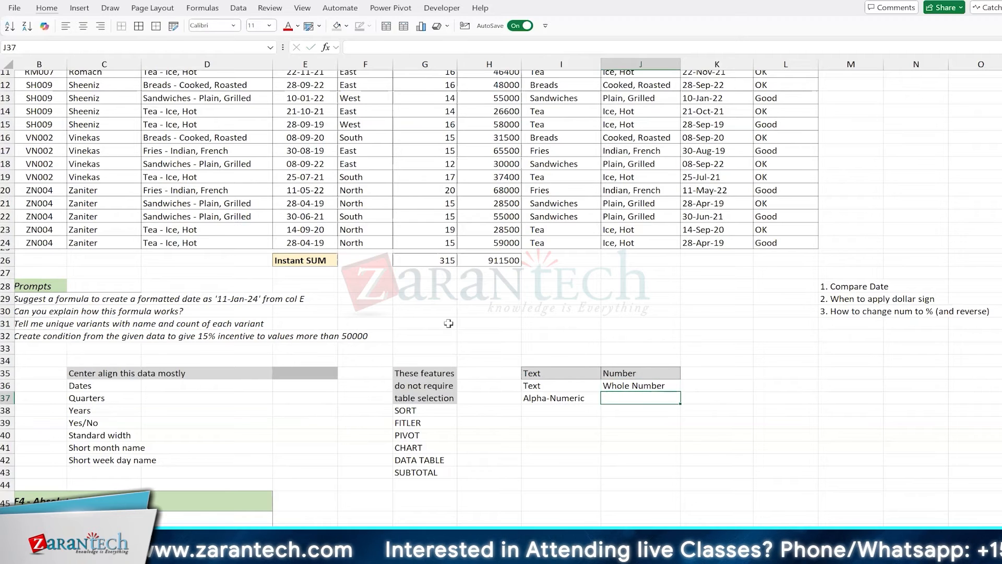
pyautogui.write('Decimla')
pyautogui.press('Return')
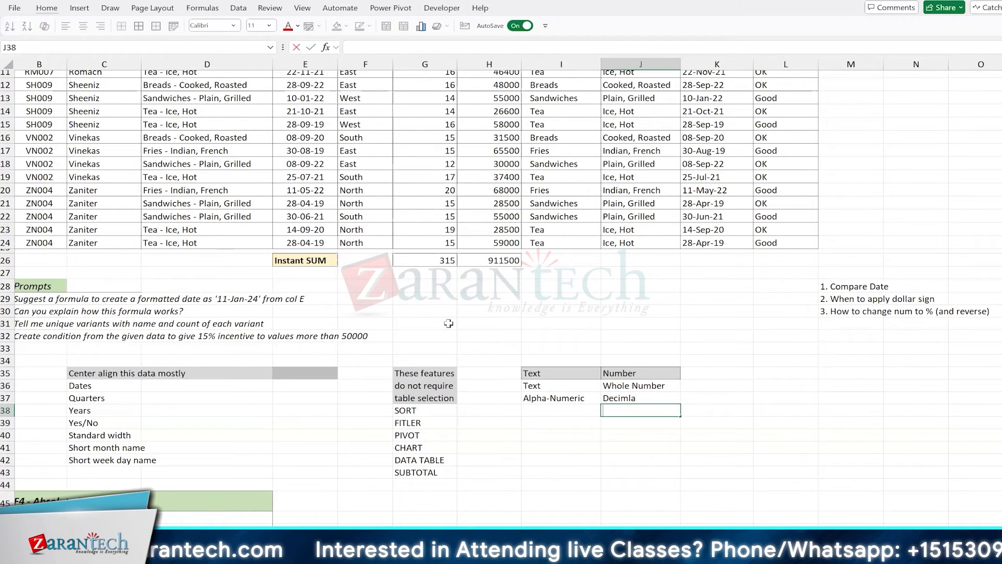
pyautogui.press('Up')
pyautogui.press('F2')
pyautogui.press('BackSpace')
pyautogui.press('BackSpace')
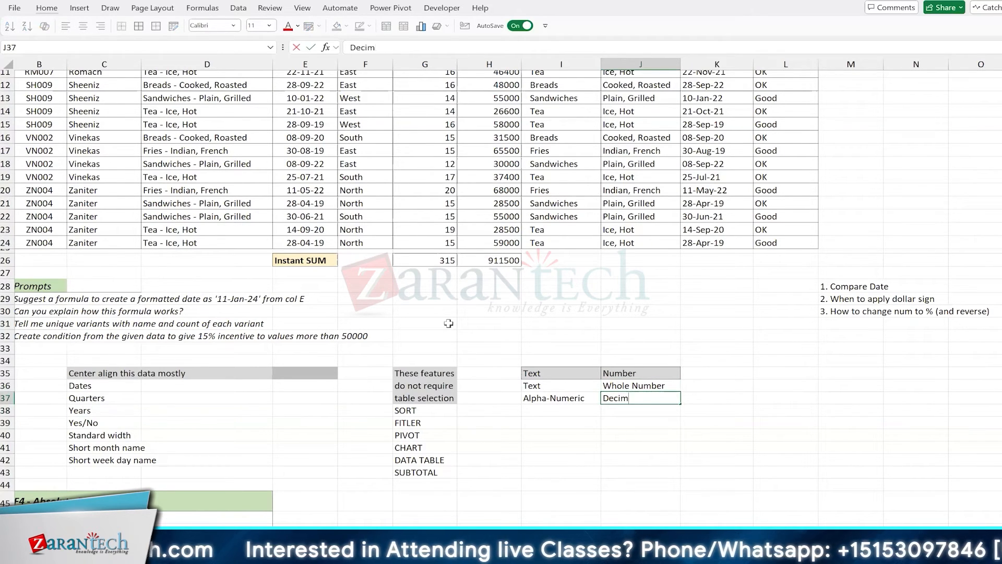
pyautogui.write('al')
pyautogui.press('Return')
# Continue the Number list with Currency, Date and Percent in J38:J40
pyautogui.write('Cu')
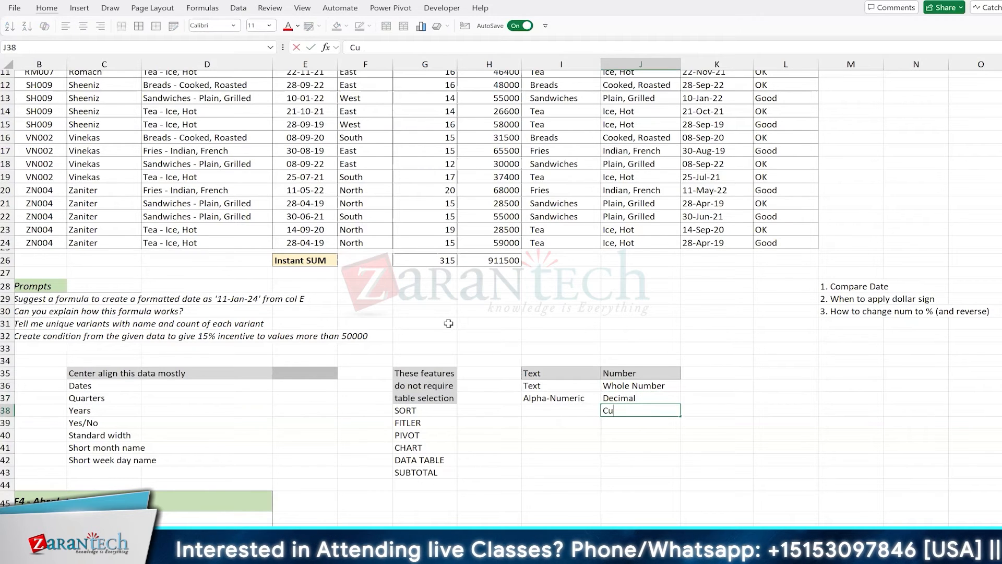
pyautogui.write('rrency')
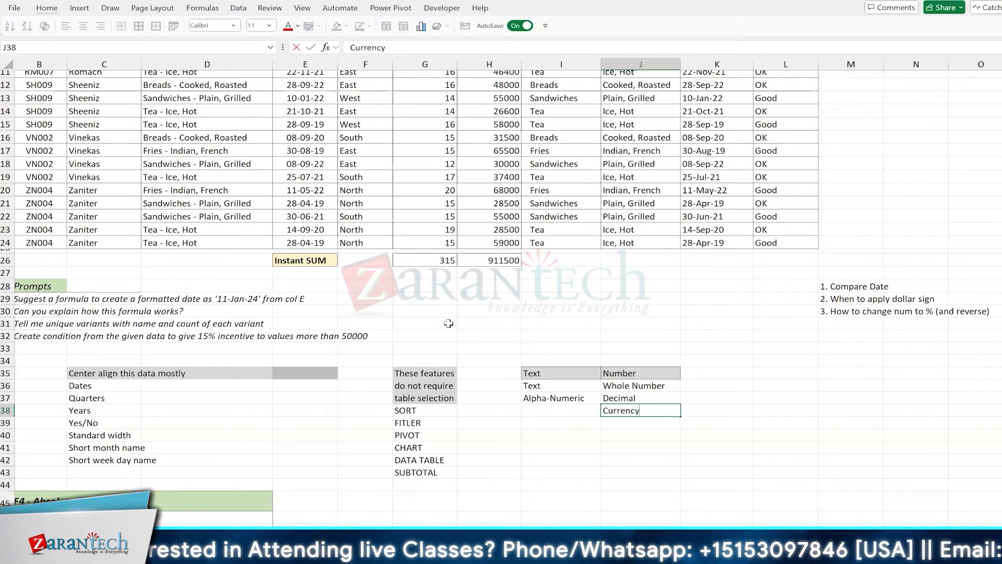
pyautogui.hotkey('ctrl', 'Return')
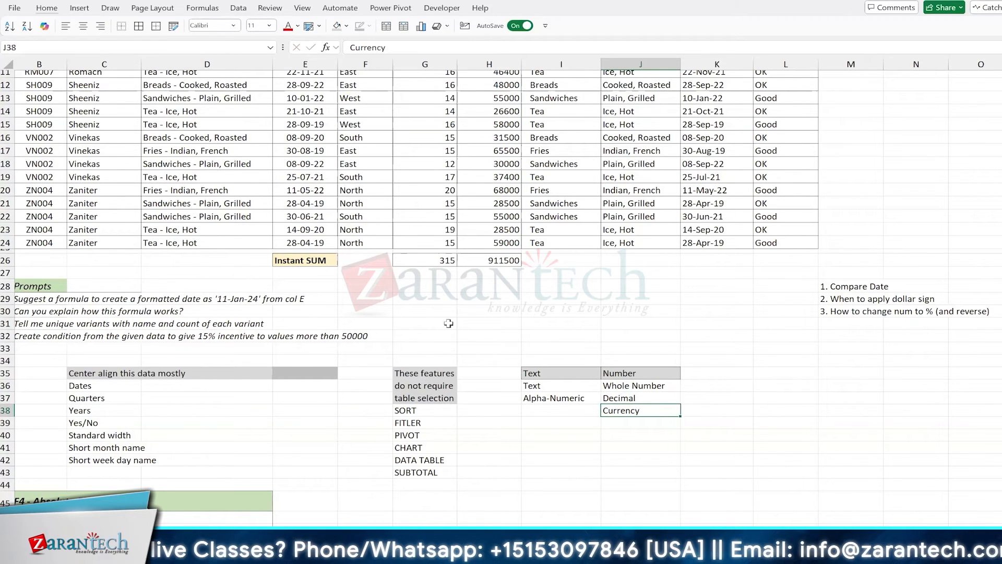
pyautogui.press('Up')
pyautogui.press('Up')
pyautogui.press('Up')
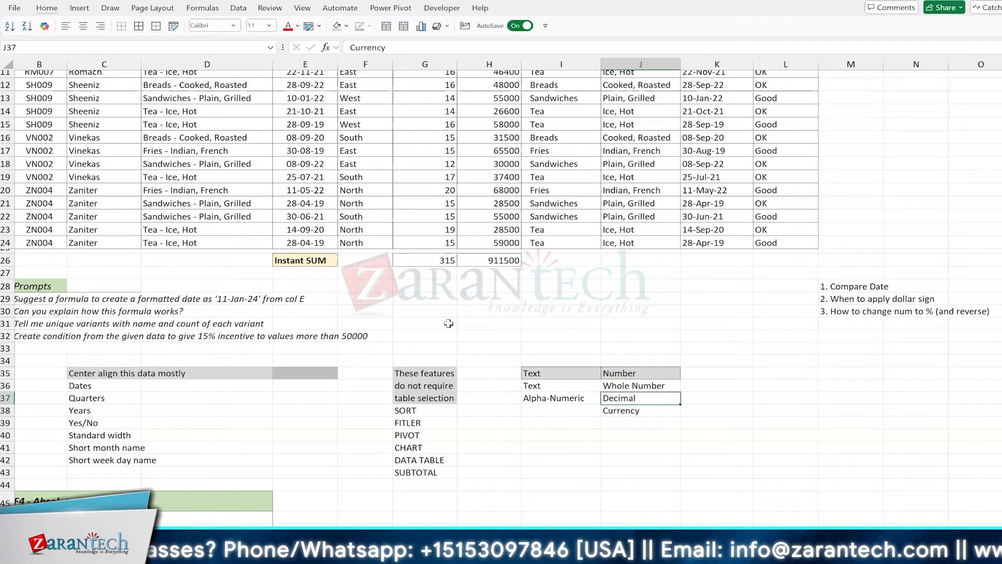
pyautogui.press('Down')
pyautogui.press('Down')
pyautogui.press('Down')
pyautogui.press('Down')
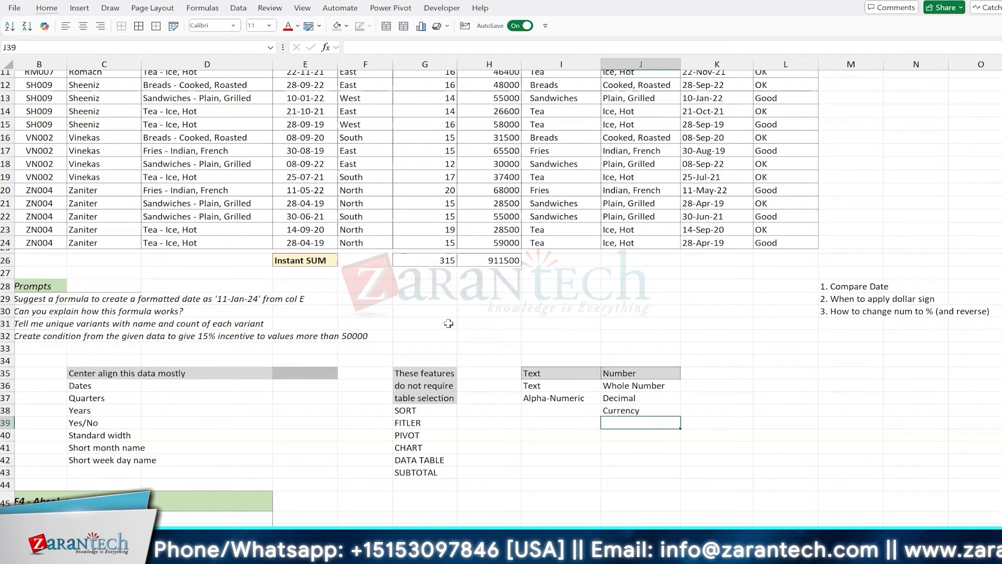
pyautogui.write('Date')
pyautogui.press('Return')
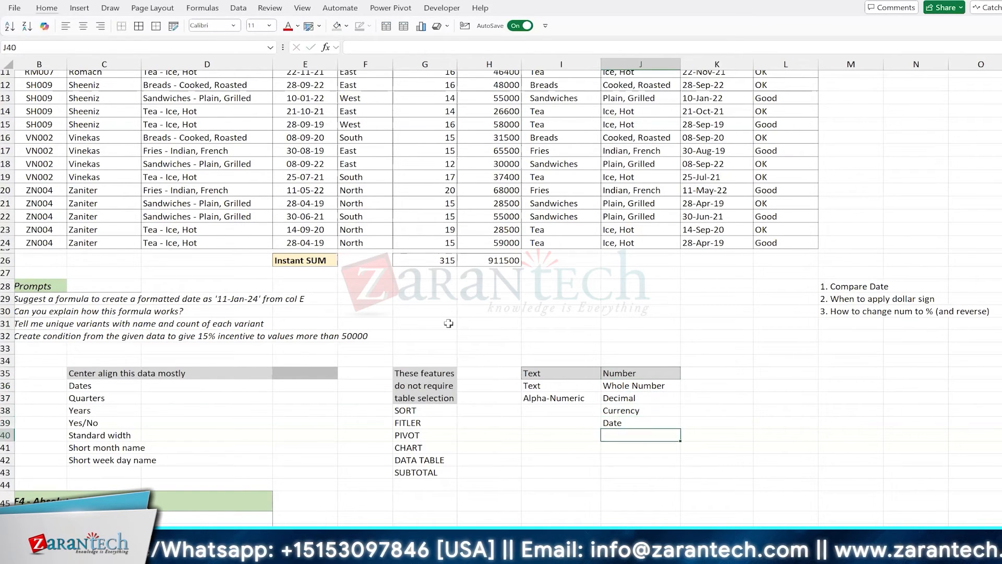
pyautogui.write('Percent')
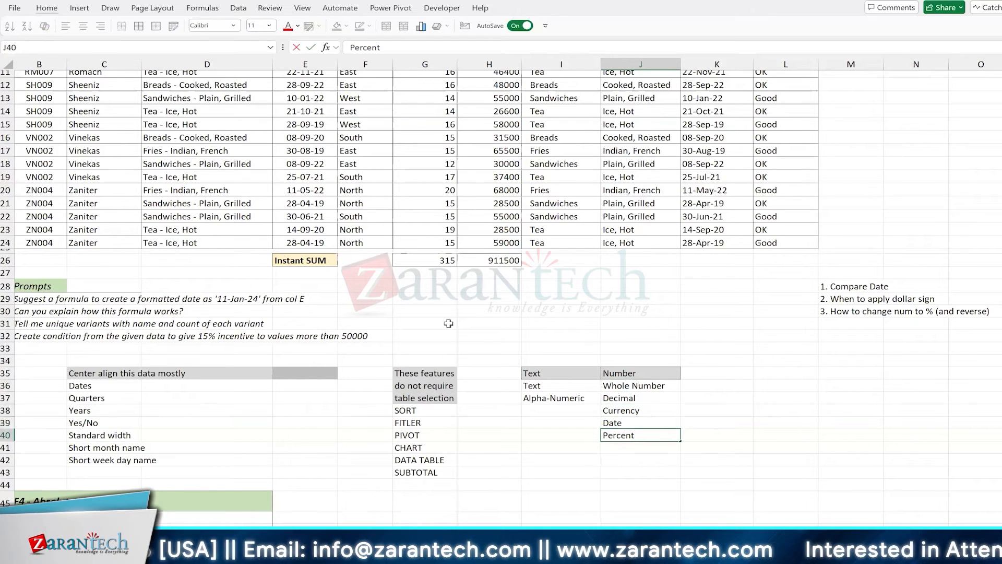
pyautogui.press('Return')
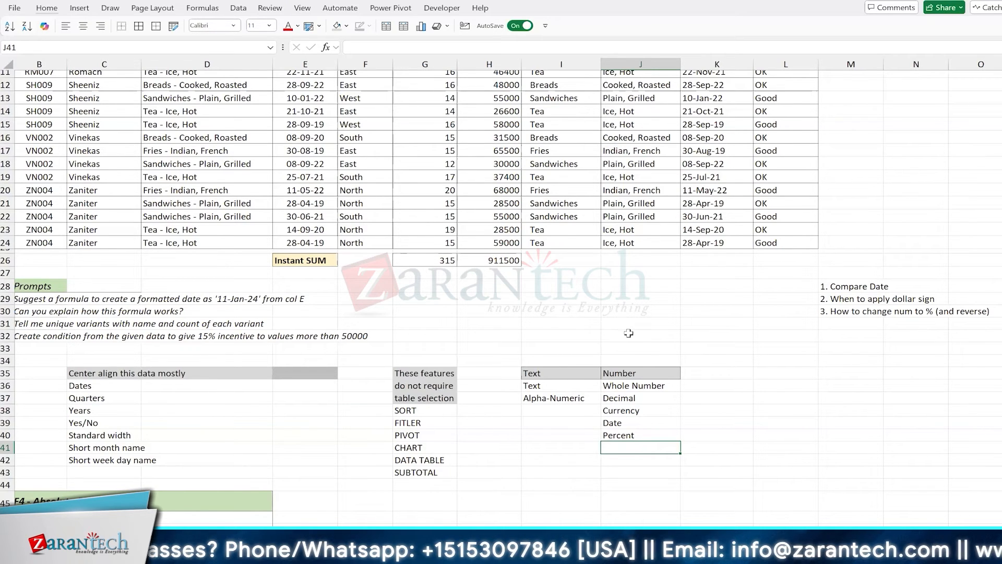
pyautogui.click(646, 436)
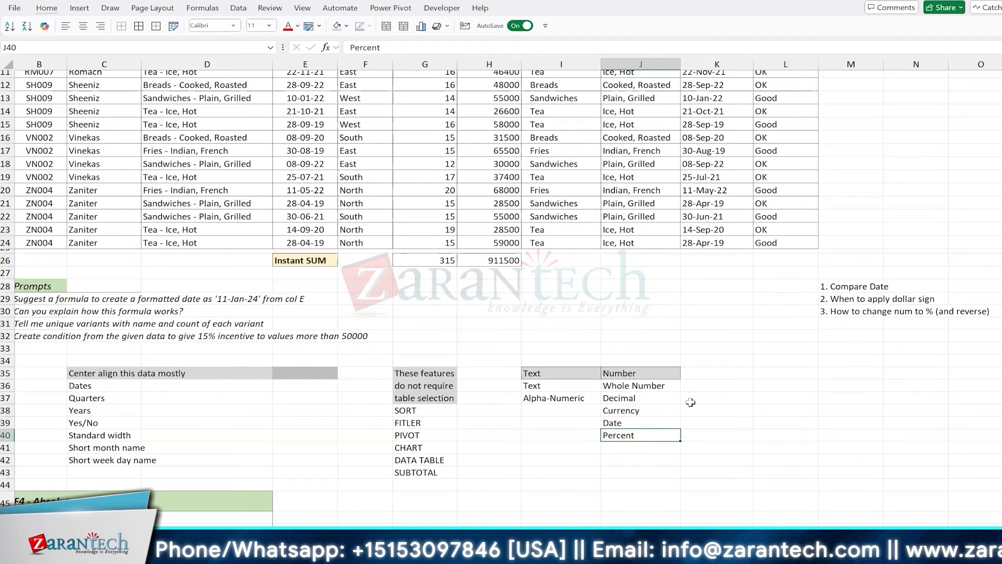
pyautogui.click(661, 387)
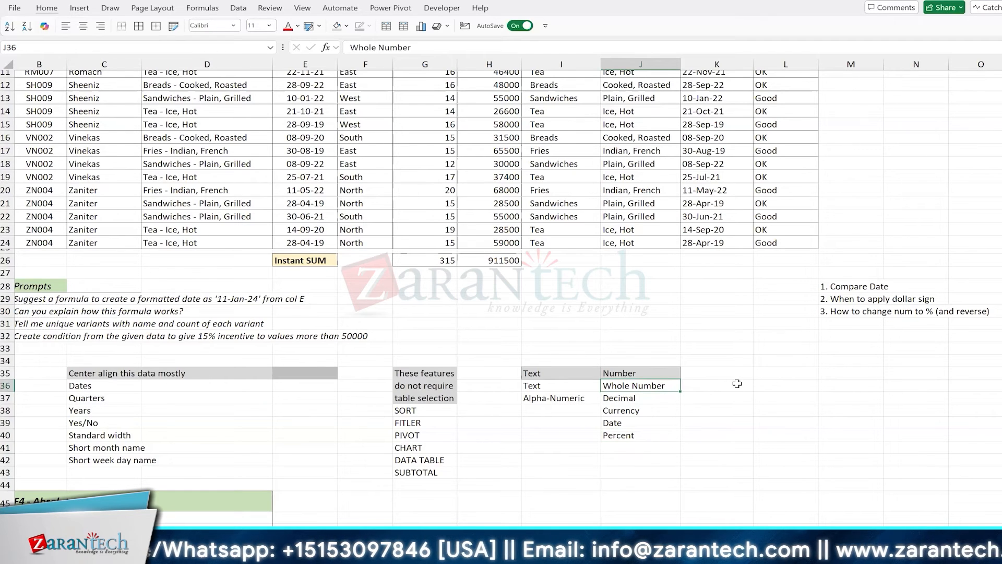
pyautogui.moveTo(657, 398); pyautogui.dragTo(643, 383)
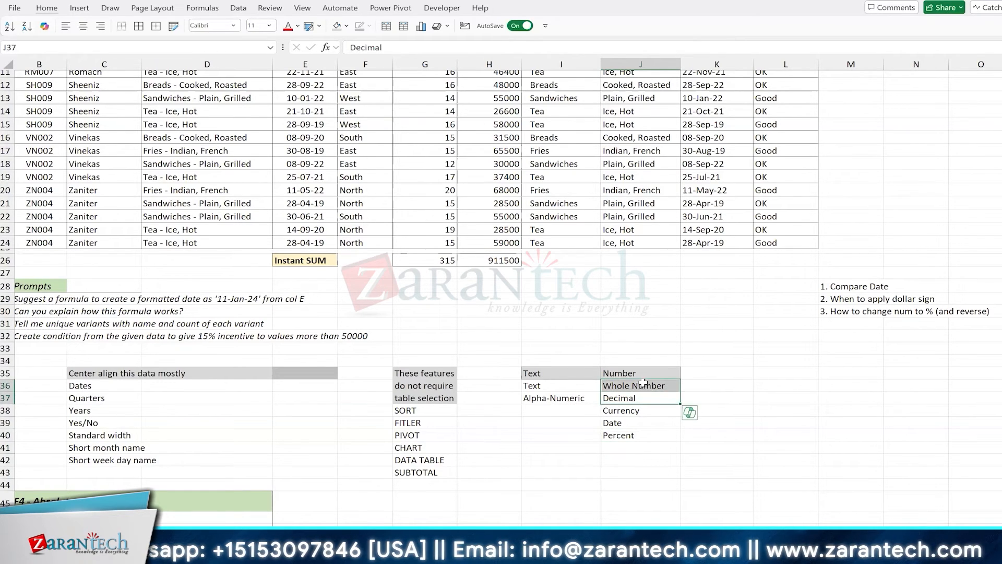
pyautogui.click(643, 383)
pyautogui.click(648, 411)
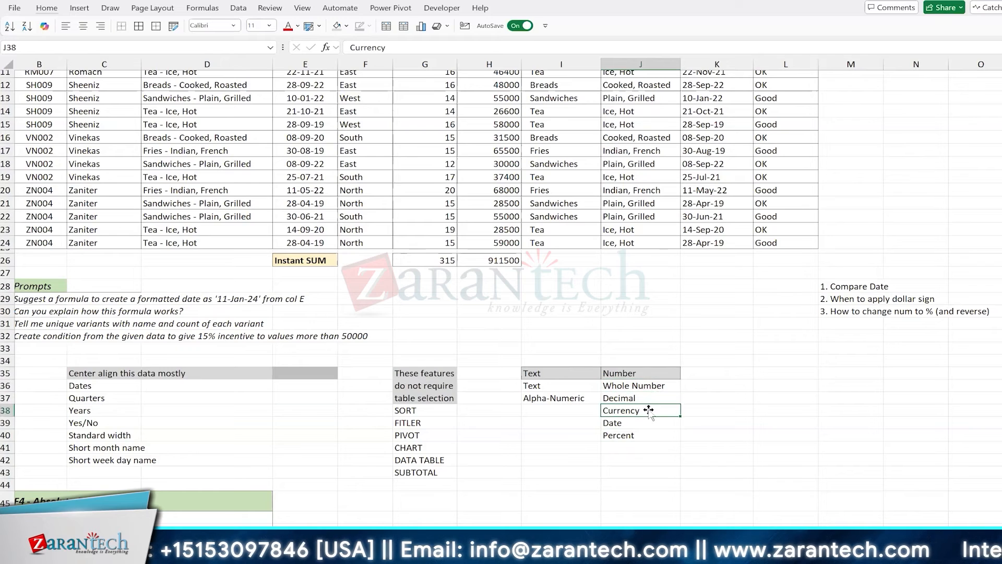
pyautogui.click(646, 383)
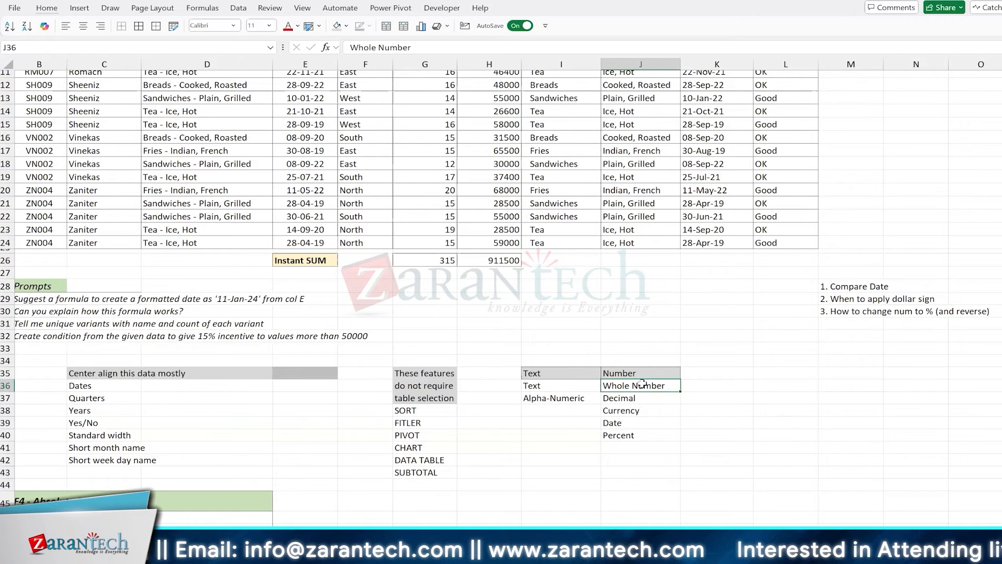
pyautogui.scroll(-3, 642, 383)
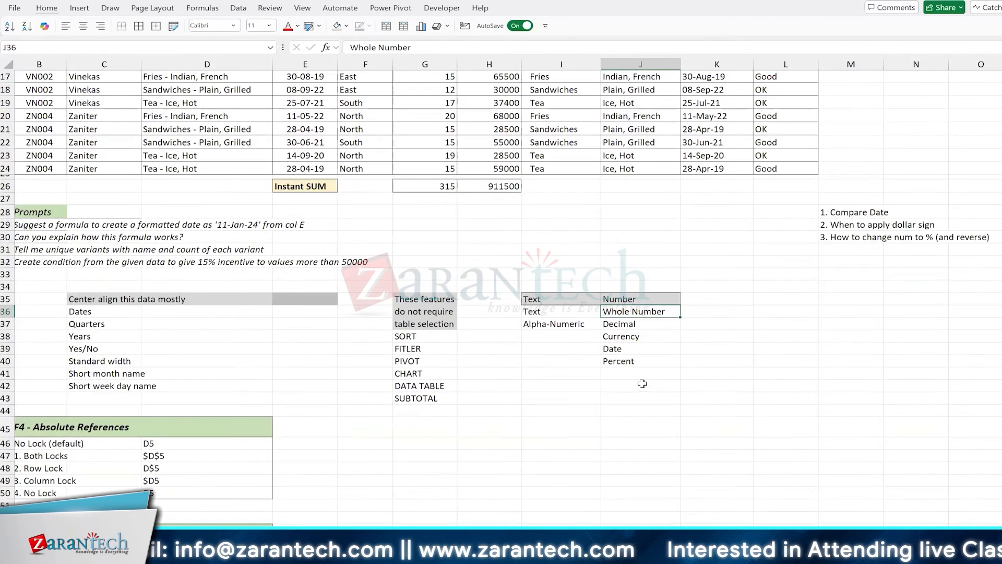
pyautogui.scroll(-2, 637, 389)
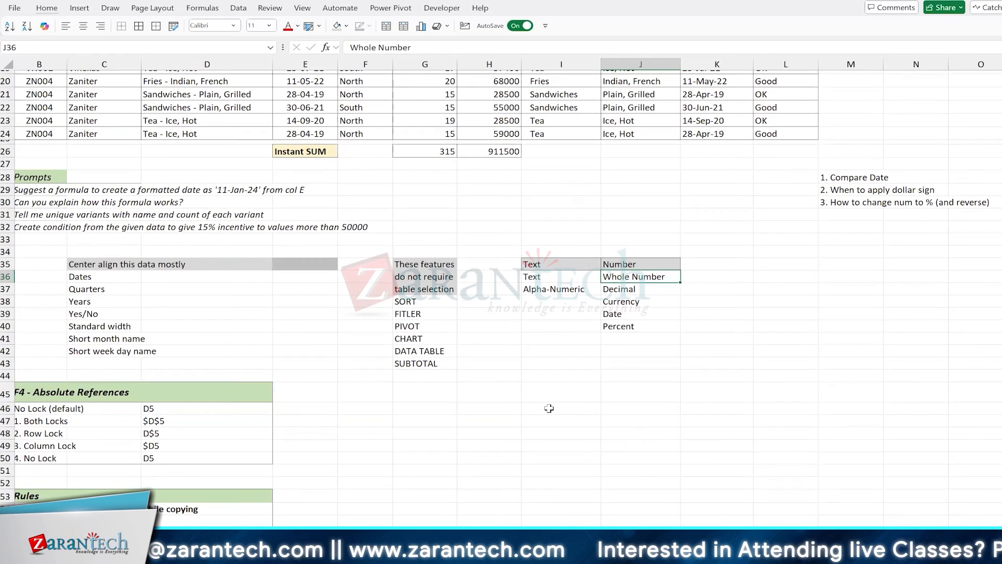
# Add notes 'Num to % [Ctrl+Shift+%]' and 'Num to Date [Home > General > Short Date]' from I46
pyautogui.click(561, 408)
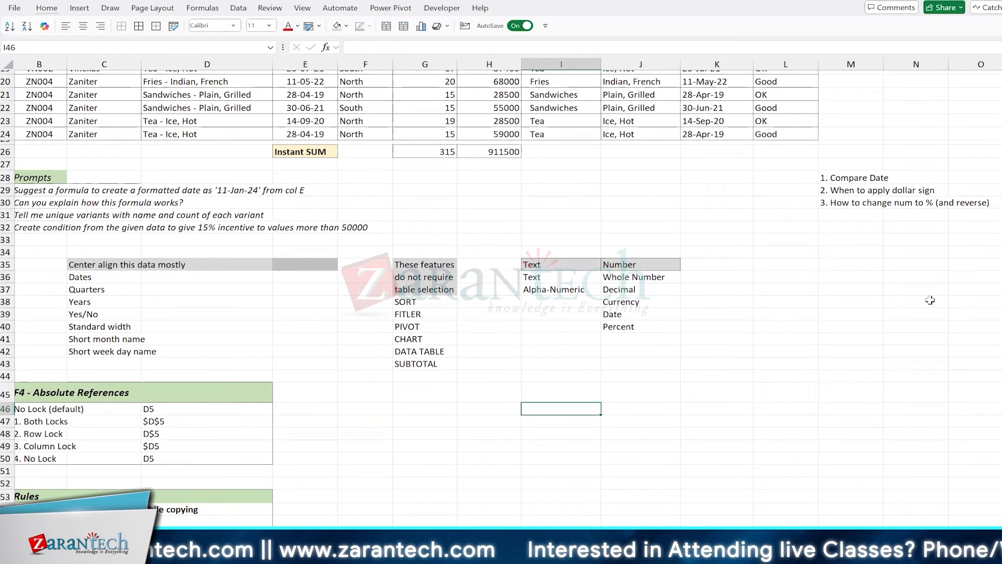
pyautogui.write('Num to')
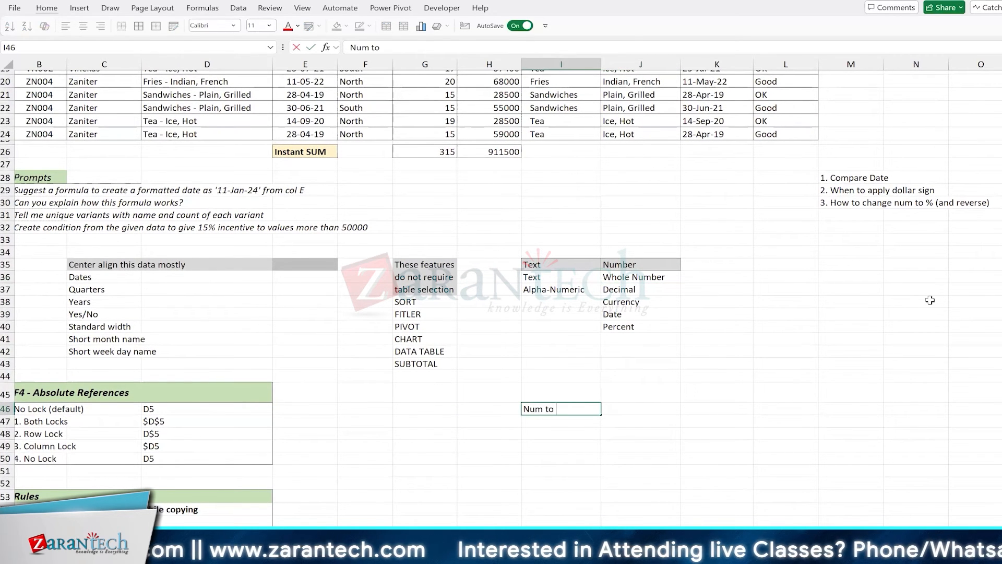
pyautogui.write(' %')
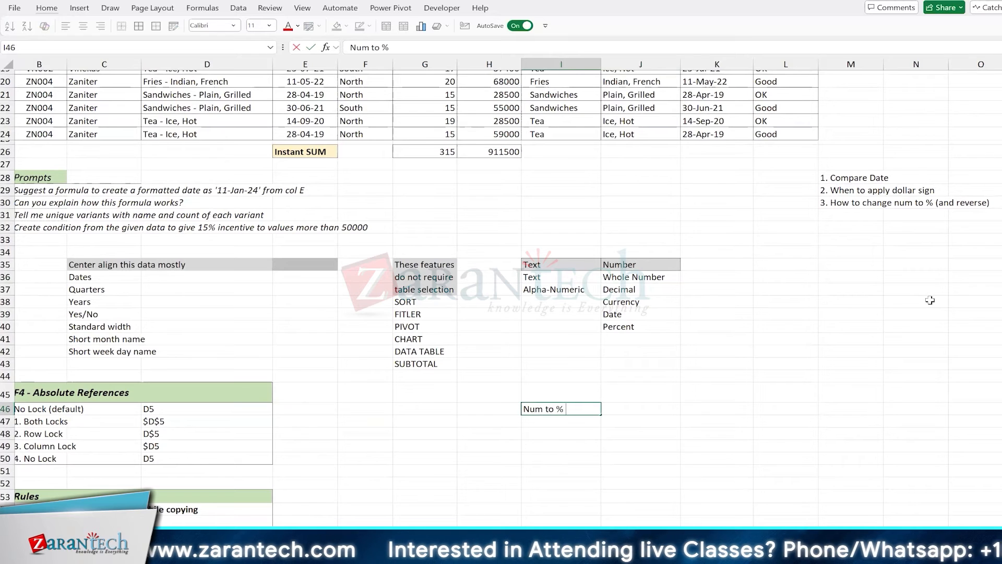
pyautogui.write(' [Ctrl')
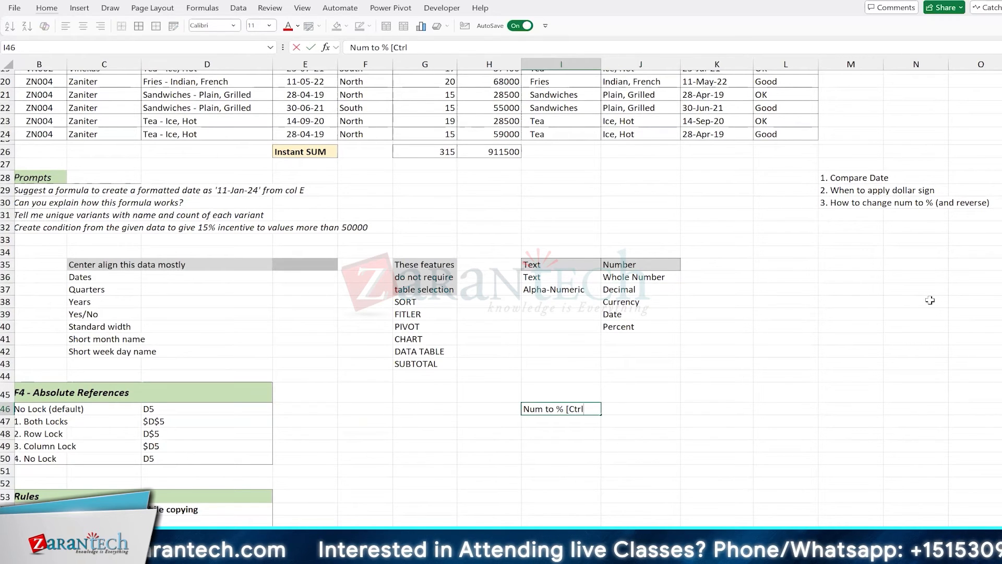
pyautogui.write('+Shift+')
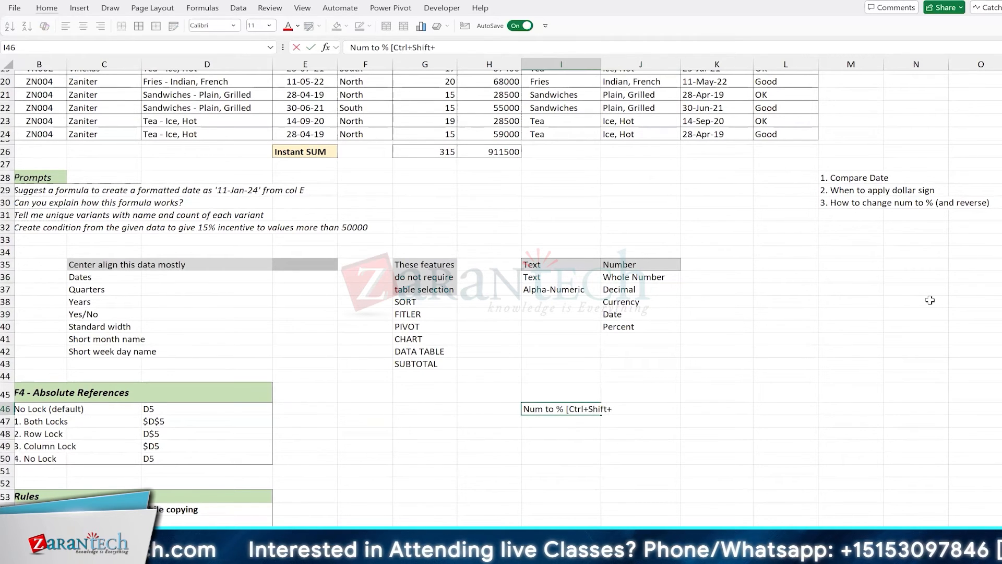
pyautogui.write('%]')
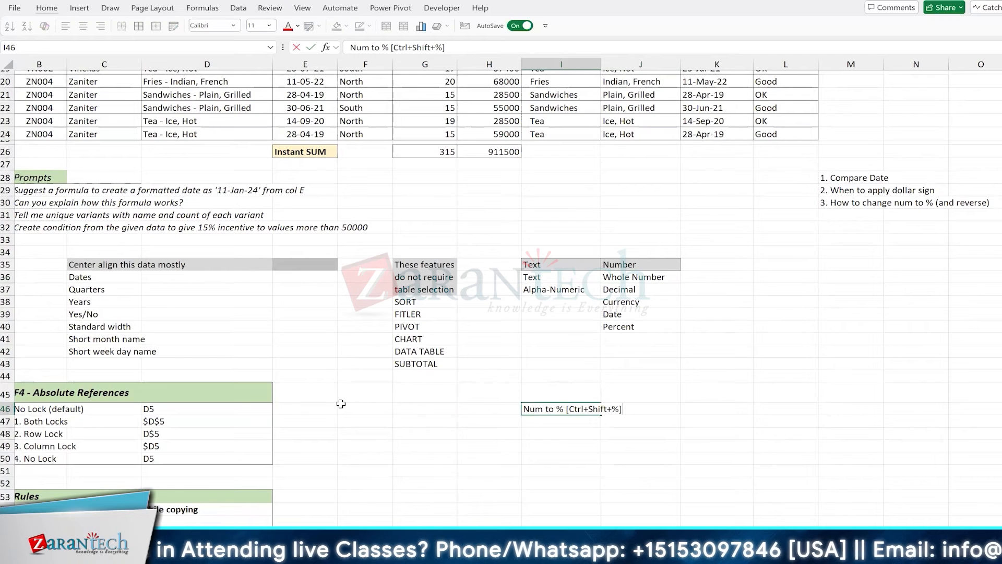
pyautogui.press('Return')
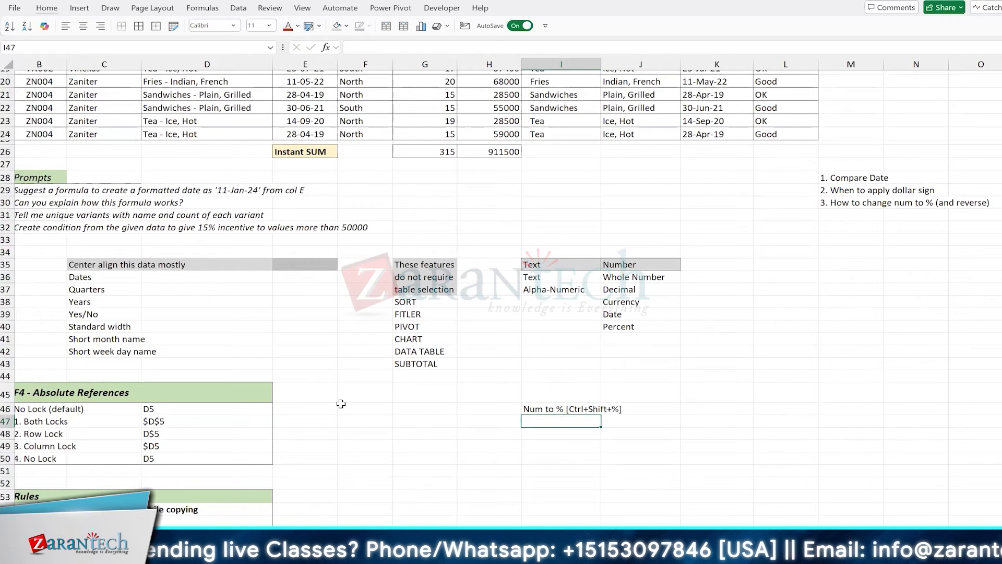
pyautogui.write('Num to ')
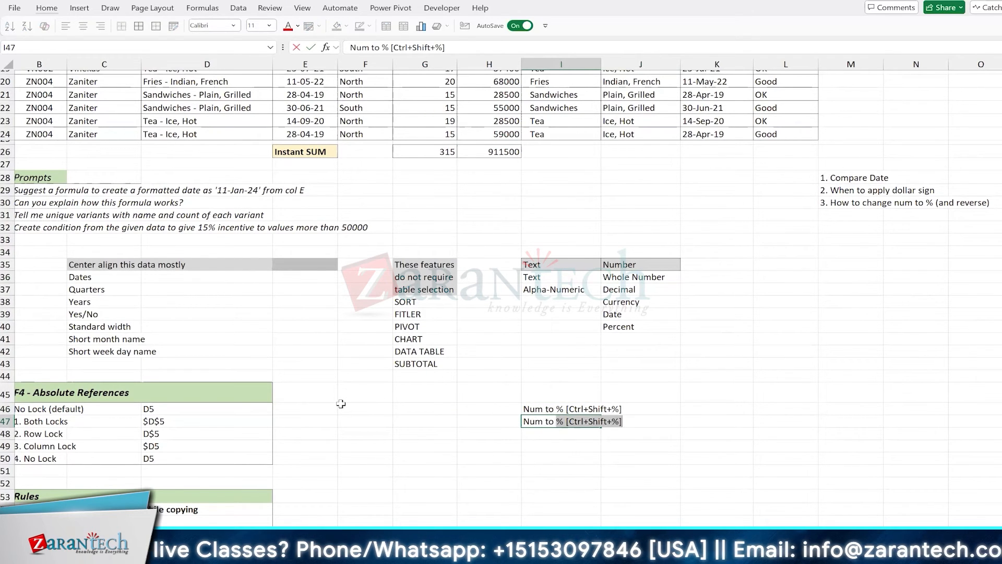
pyautogui.write('Date [')
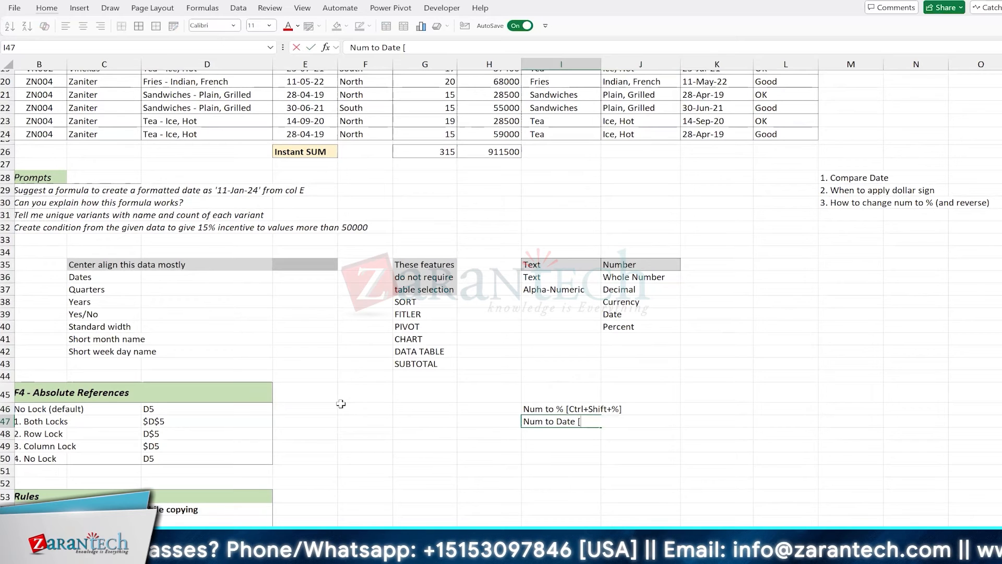
pyautogui.write('Home >')
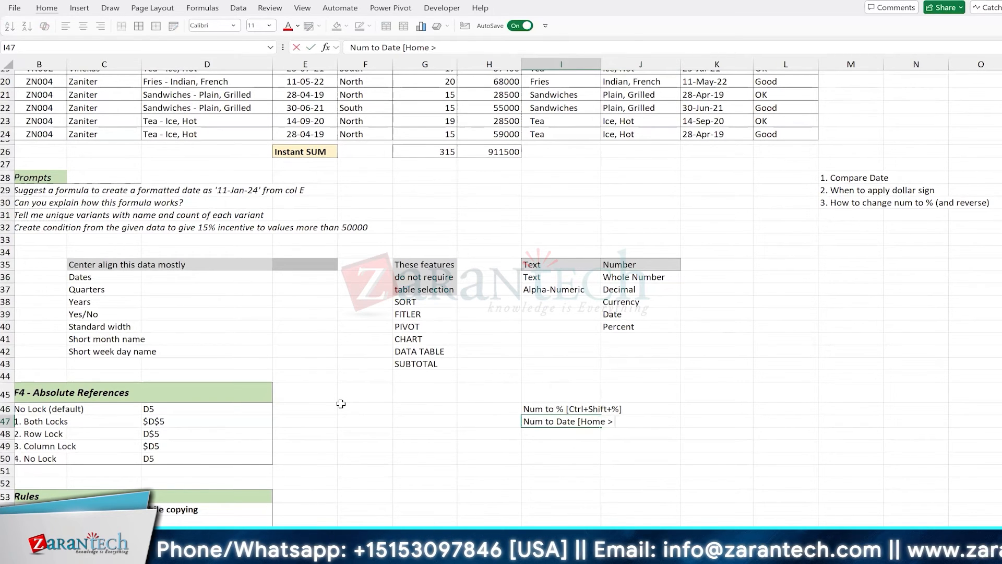
pyautogui.write(' General >')
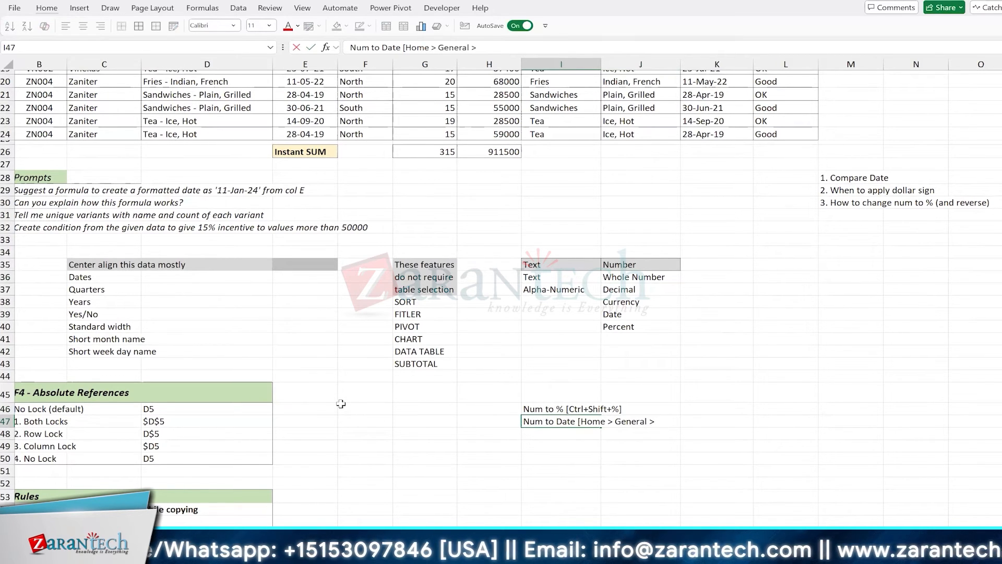
pyautogui.write(' Short Dat')
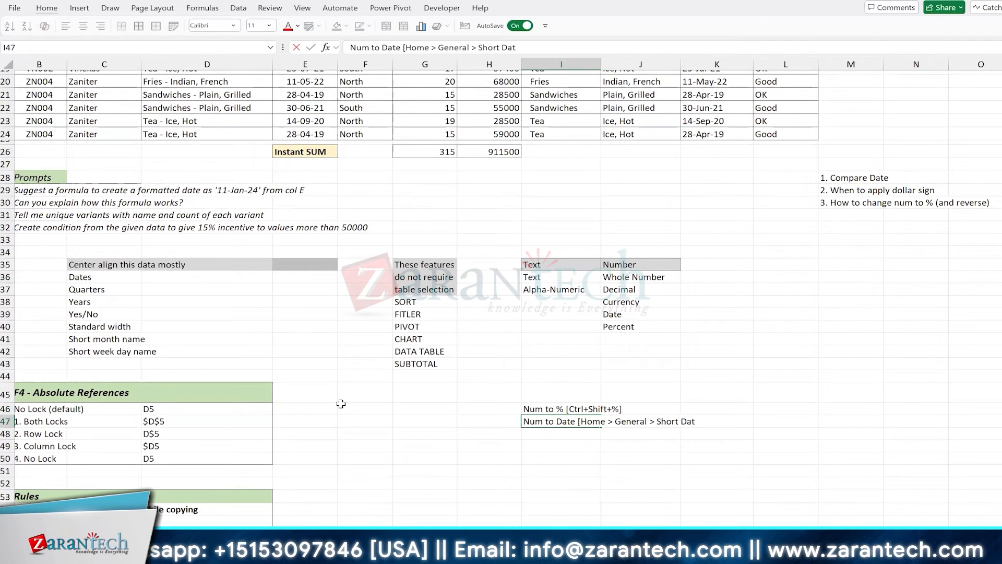
pyautogui.write('e]')
pyautogui.press('Return')
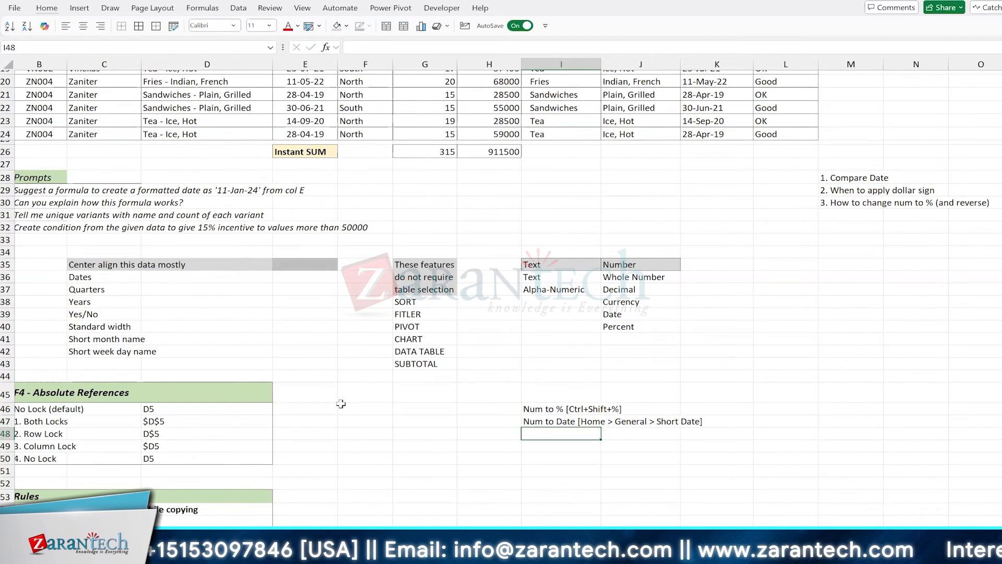
# Add notes 'Num to Date [Format Cells Ctrl+1' and '% to Num [Ctrl+Shift+~]' below them
pyautogui.write('Num to Date [')
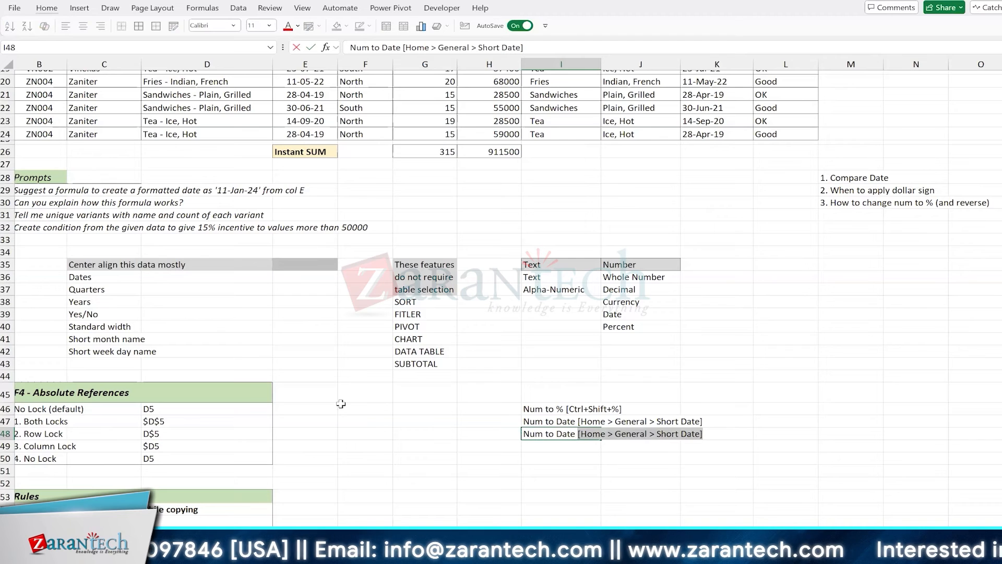
pyautogui.write('Format C')
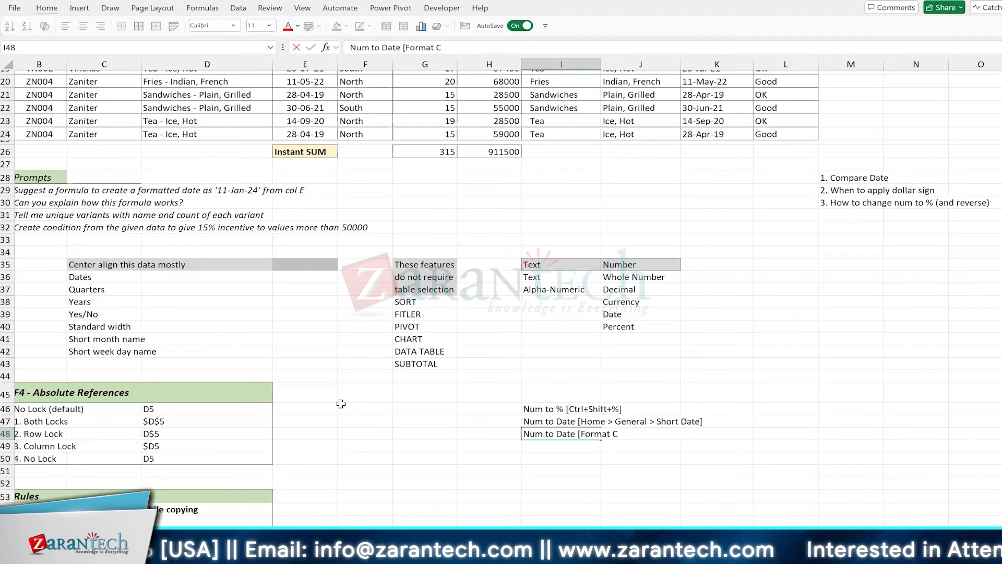
pyautogui.write('ells Ctrl')
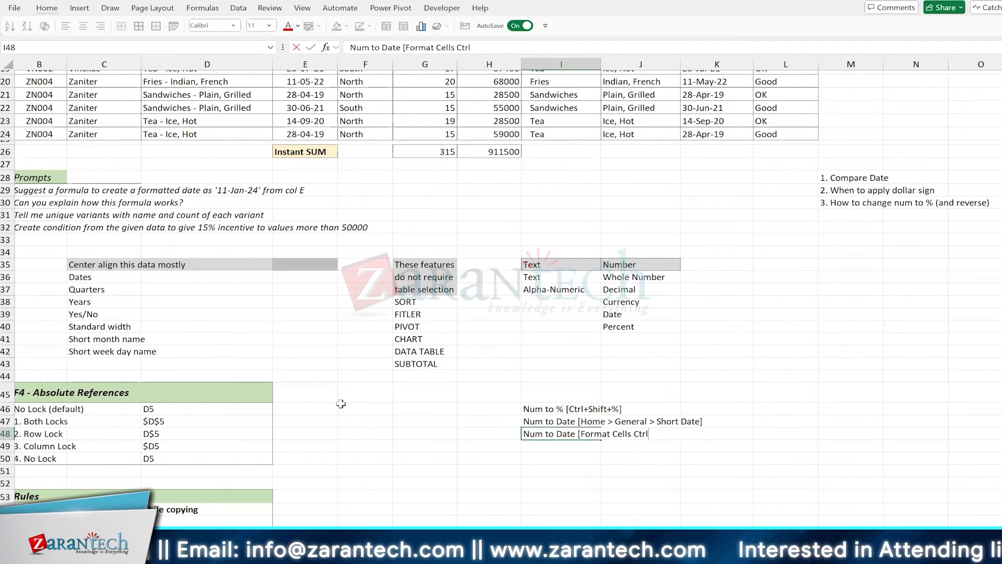
pyautogui.write('+1')
pyautogui.press('Return')
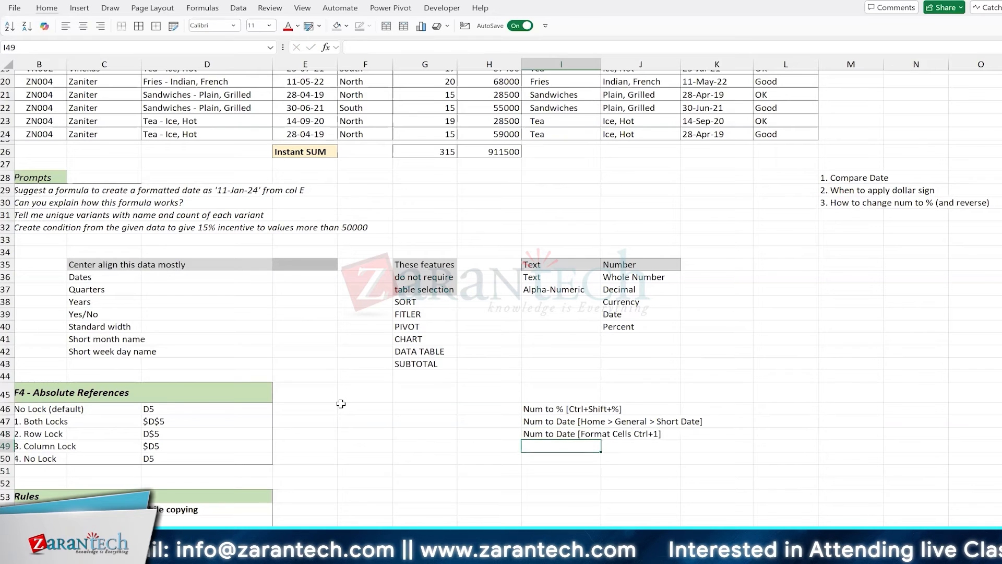
pyautogui.press('Up')
pyautogui.press('Up')
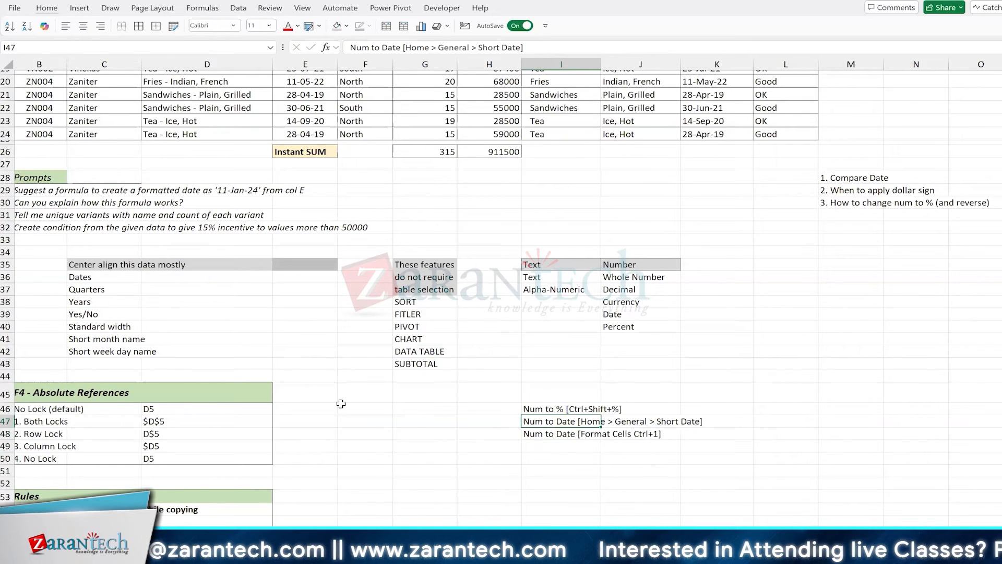
pyautogui.press('Down')
pyautogui.press('Down')
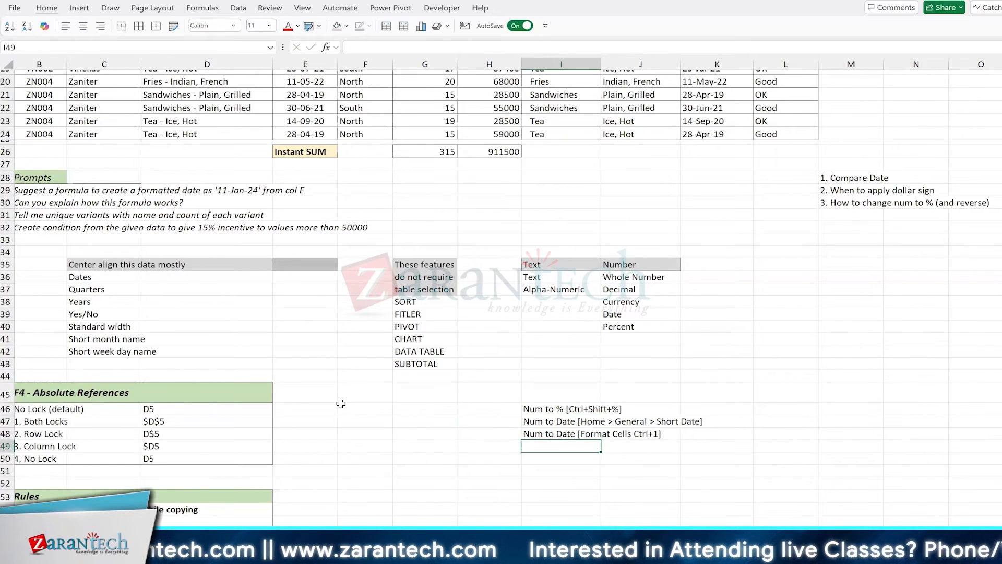
pyautogui.write('%')
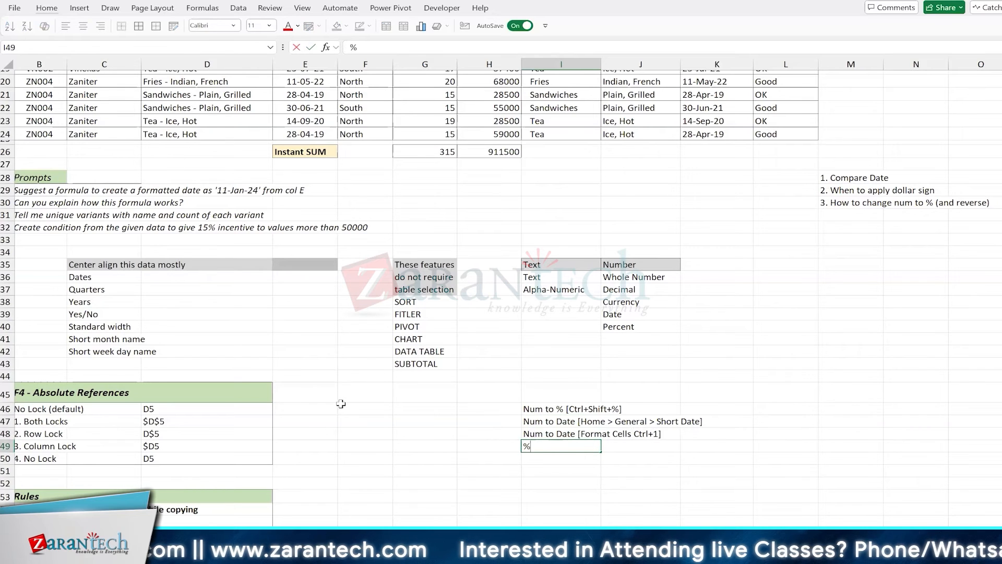
pyautogui.write(' to Num')
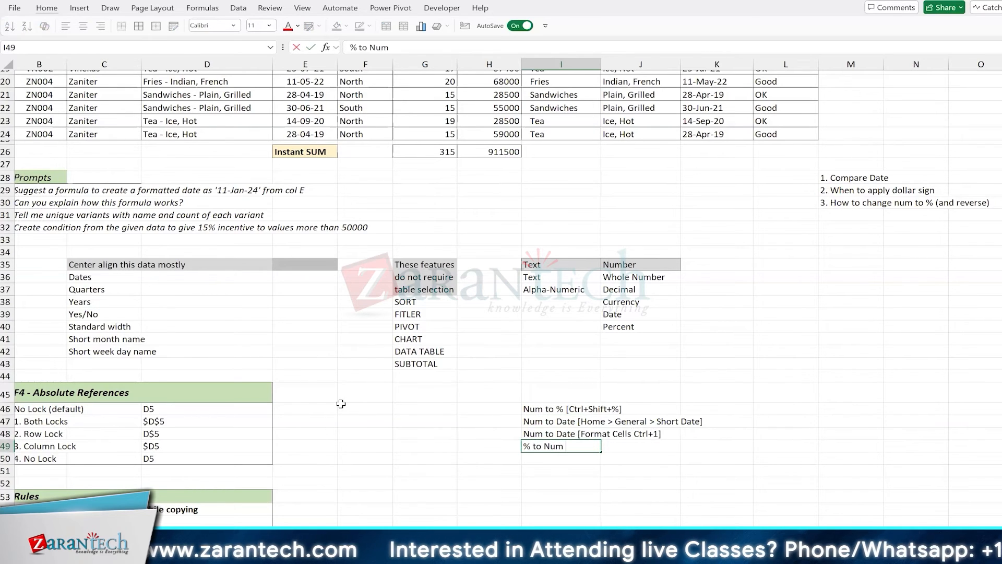
pyautogui.write(' [Ctrl')
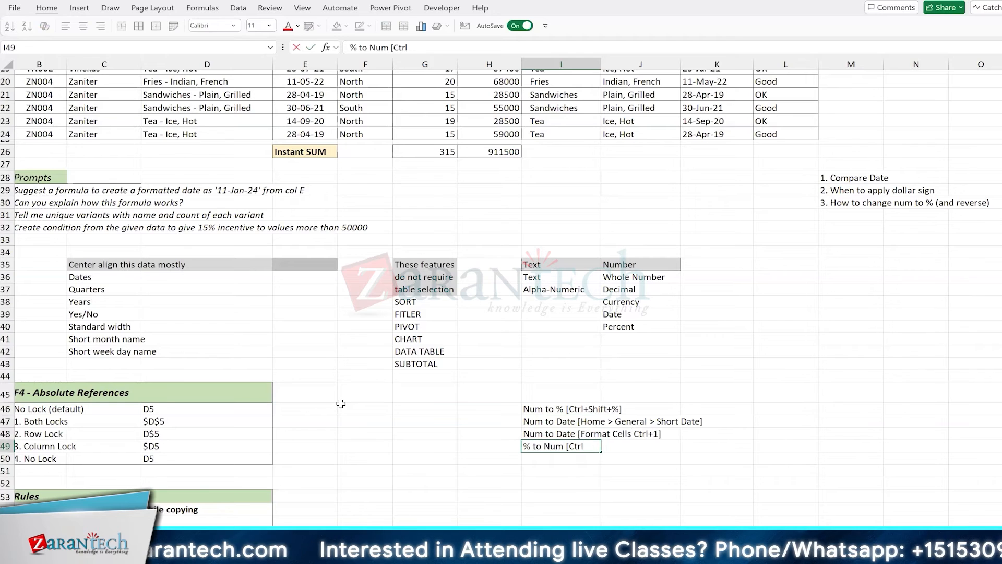
pyautogui.write('=')
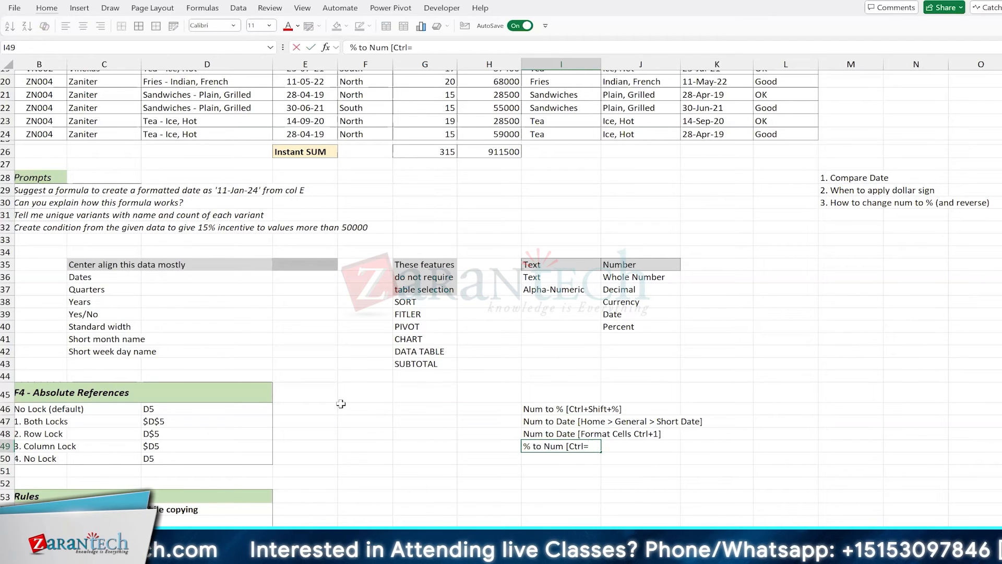
pyautogui.press('BackSpace')
pyautogui.write('+S')
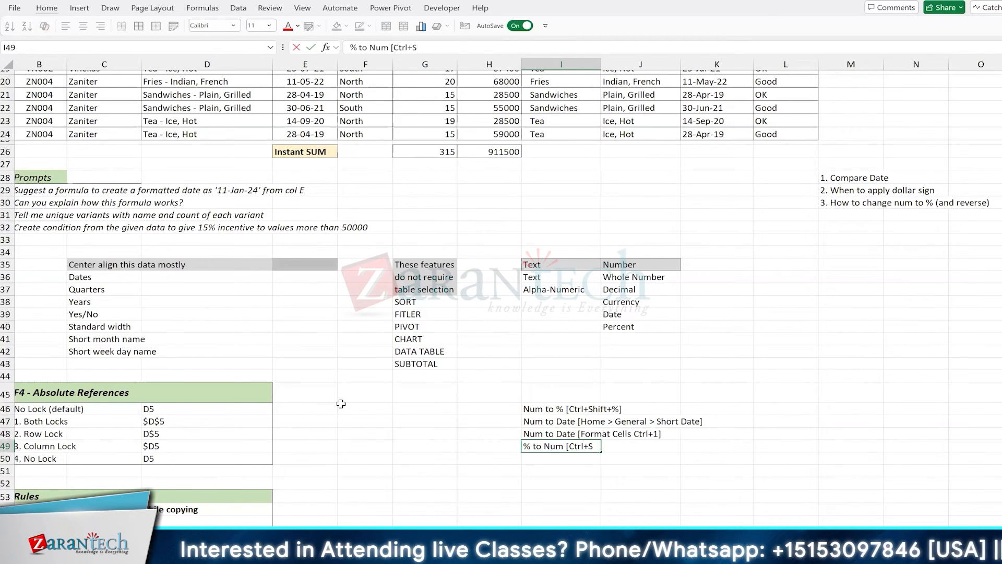
pyautogui.write('hift+~')
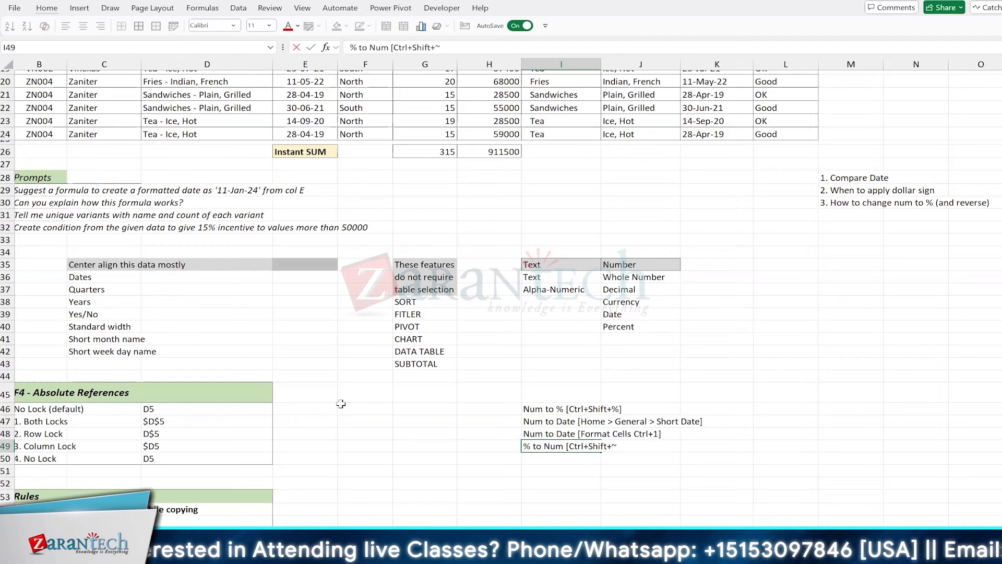
pyautogui.write(']')
pyautogui.press('Return')
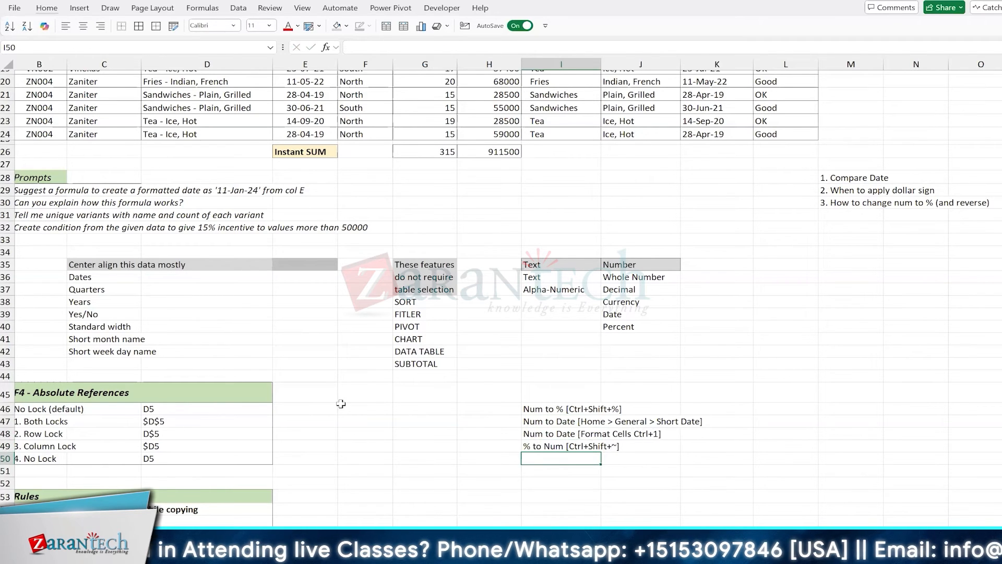
pyautogui.press('Up')
pyautogui.press('Up')
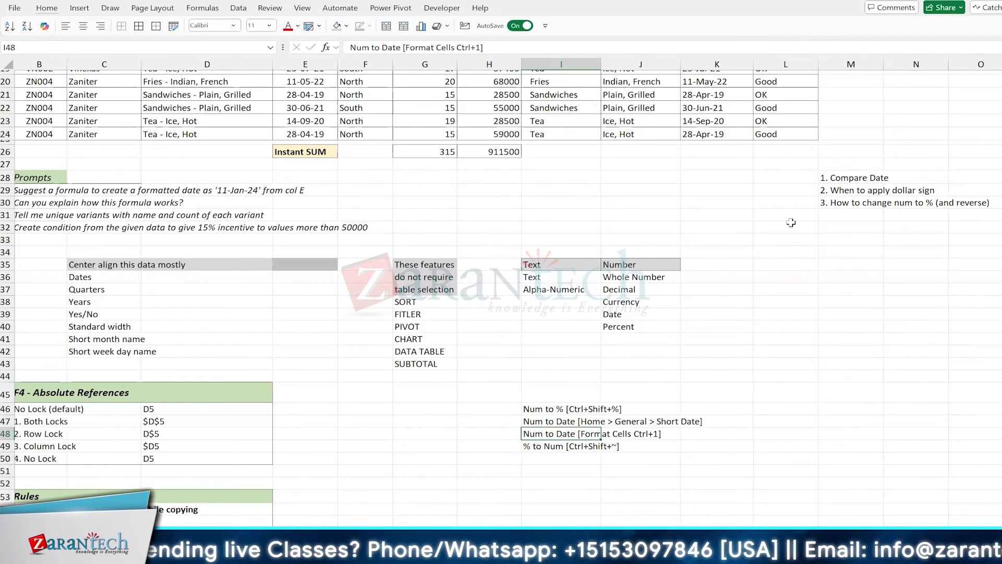
pyautogui.scroll(4, 815, 170)
pyautogui.scroll(3, 816, 169)
pyautogui.click(845, 126)
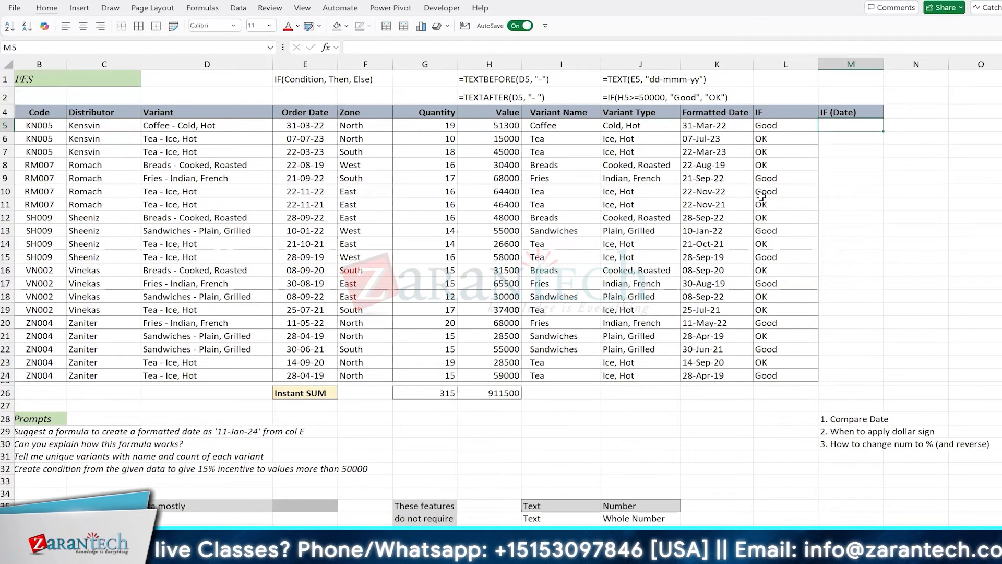
pyautogui.write('=i')
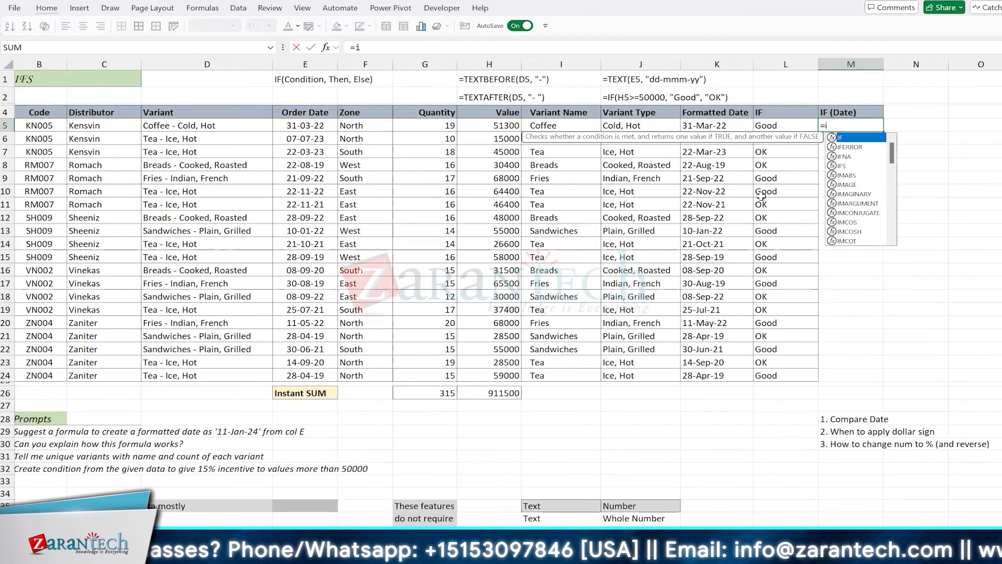
pyautogui.press('Tab')
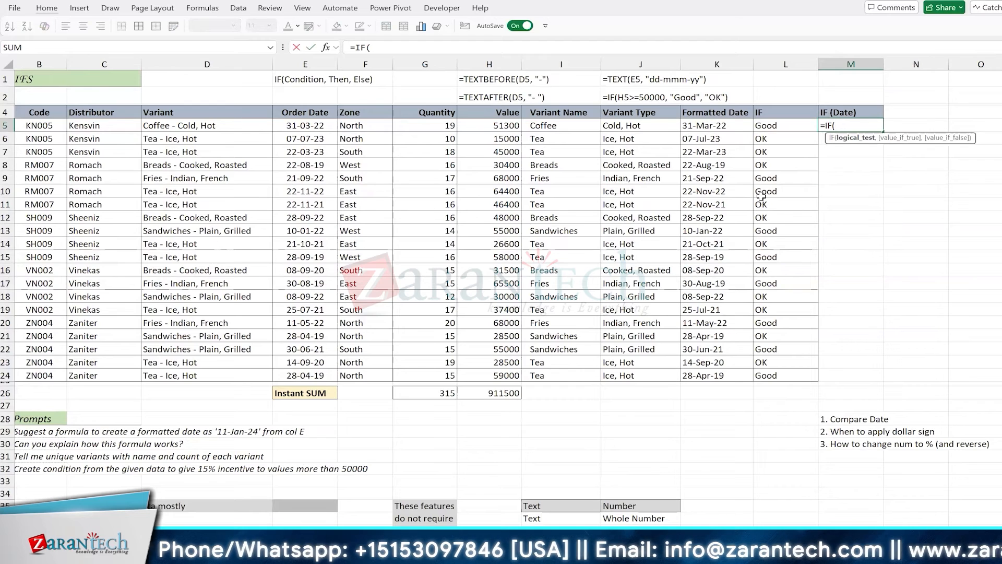
pyautogui.press('Left')
pyautogui.press('Left')
pyautogui.press('Left')
pyautogui.press('Left')
pyautogui.press('Left')
pyautogui.press('Left')
pyautogui.press('Left')
pyautogui.press('Left')
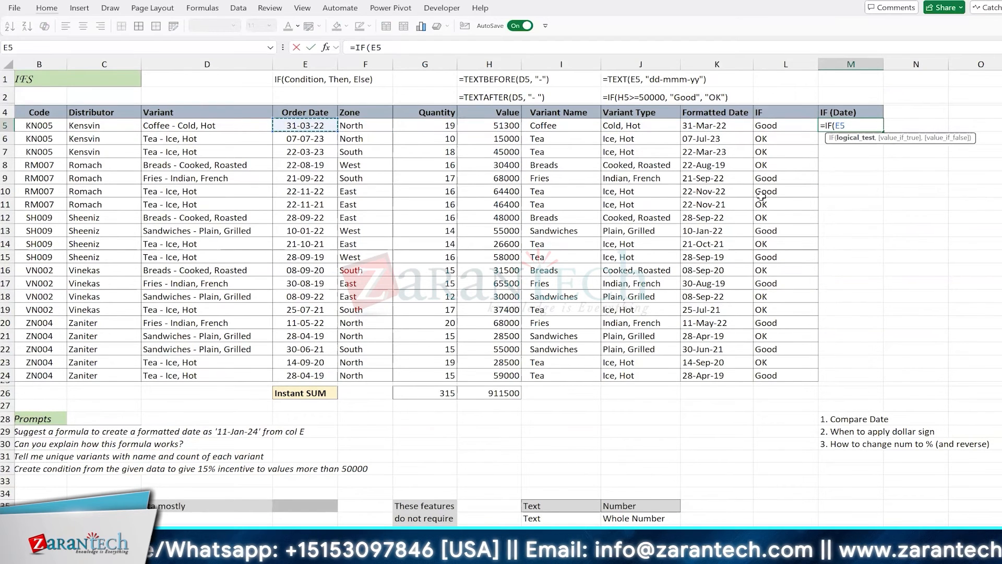
pyautogui.write('<=31-')
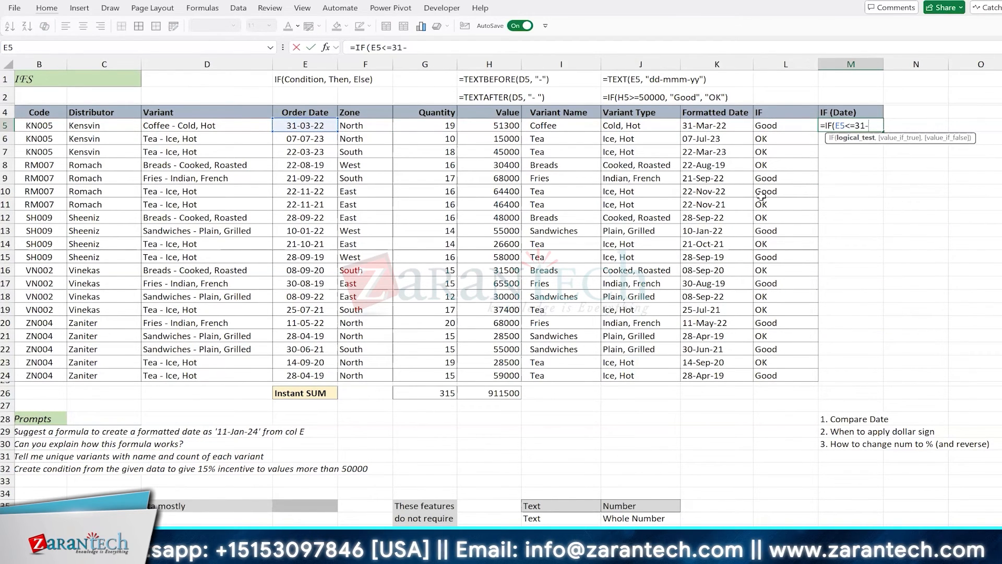
pyautogui.write('12-20')
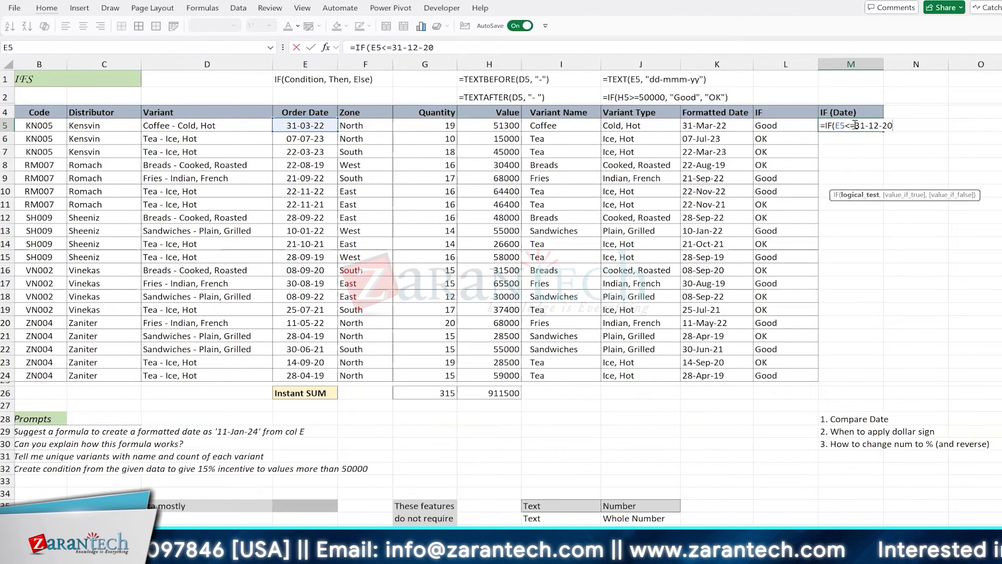
pyautogui.moveTo(854, 126); pyautogui.dragTo(916, 163)
pyautogui.hotkey('ctrl', 'c')
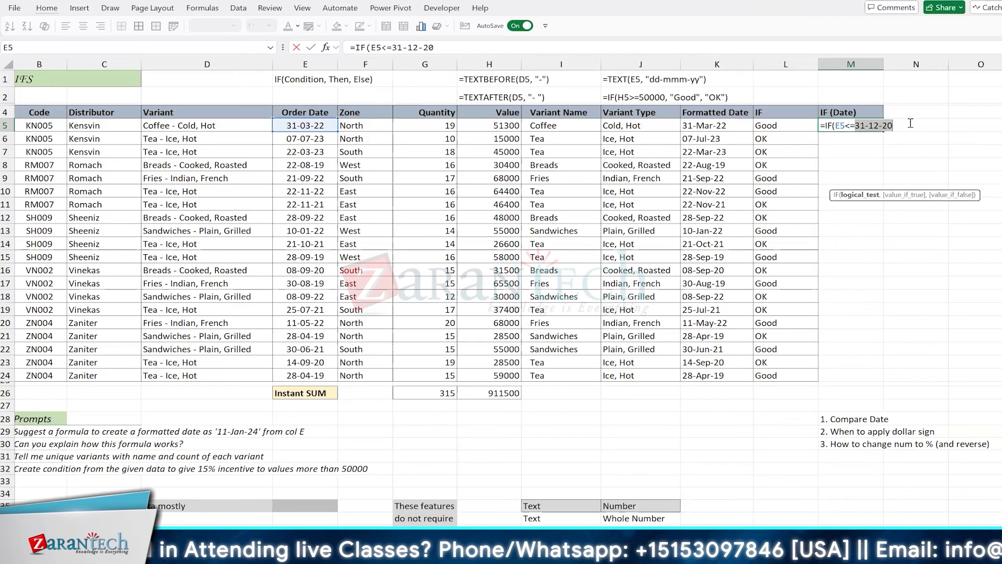
pyautogui.press('Escape')
pyautogui.press('Up')
pyautogui.press('Up')
pyautogui.press('Up')
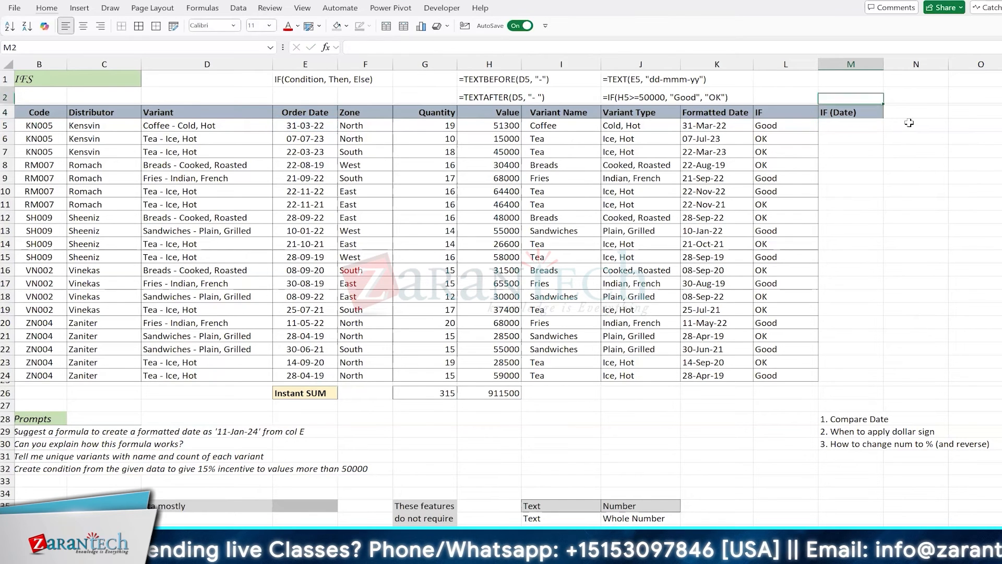
# Paste the cutoff date 31-12-20 into L1
pyautogui.press('Left')
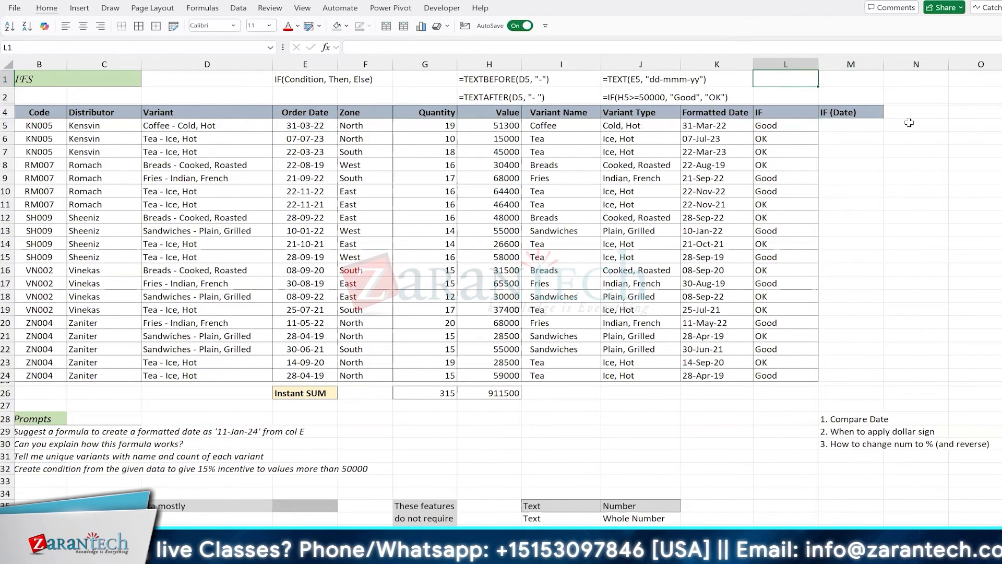
pyautogui.hotkey('ctrl', 'v')
pyautogui.press('Down')
pyautogui.press('Down')
pyautogui.press('Down')
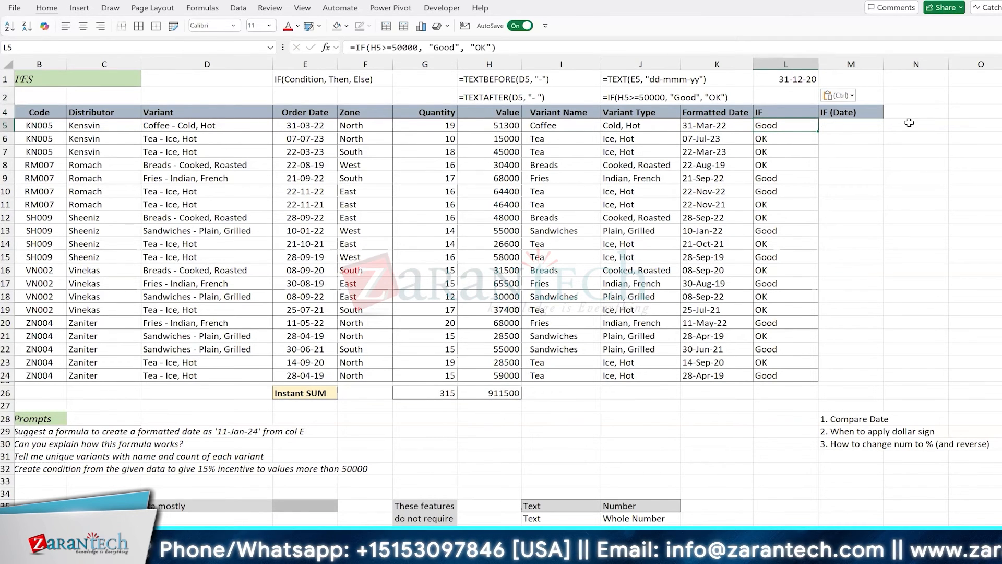
# Build =IF(E5<=$L$1, 20%, 10%) in M5, locking L1 with F4
pyautogui.press('Right')
pyautogui.write('=')
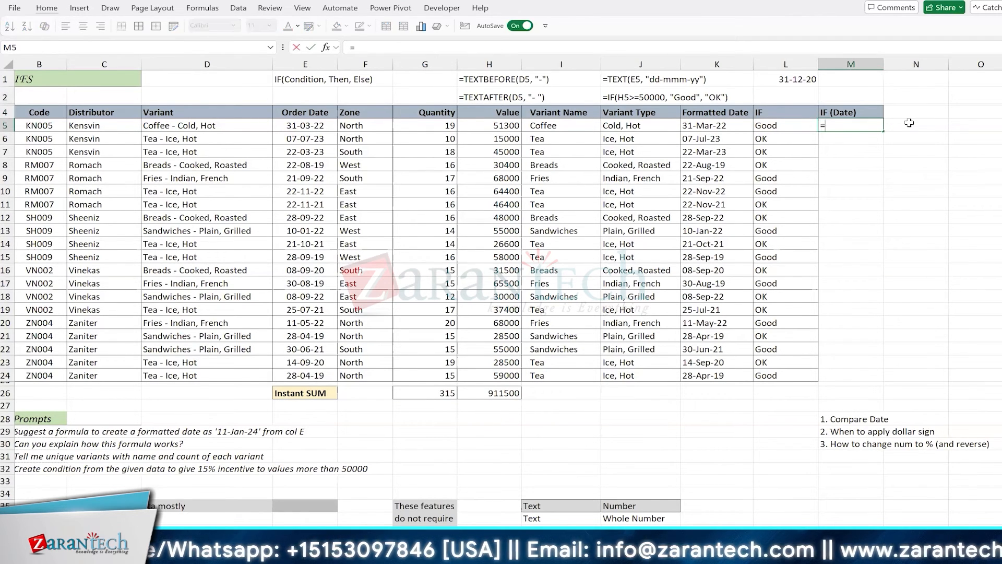
pyautogui.write('if')
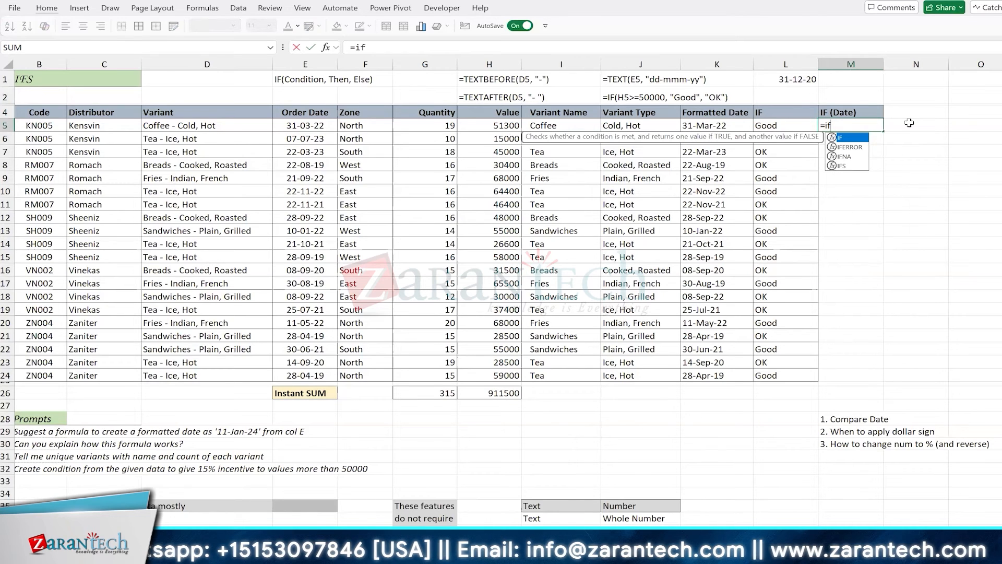
pyautogui.press('Tab')
pyautogui.press('Left')
pyautogui.press('Left')
pyautogui.press('Left')
pyautogui.press('Left')
pyautogui.press('Left')
pyautogui.press('Left')
pyautogui.press('Left')
pyautogui.press('Left')
pyautogui.press('Left')
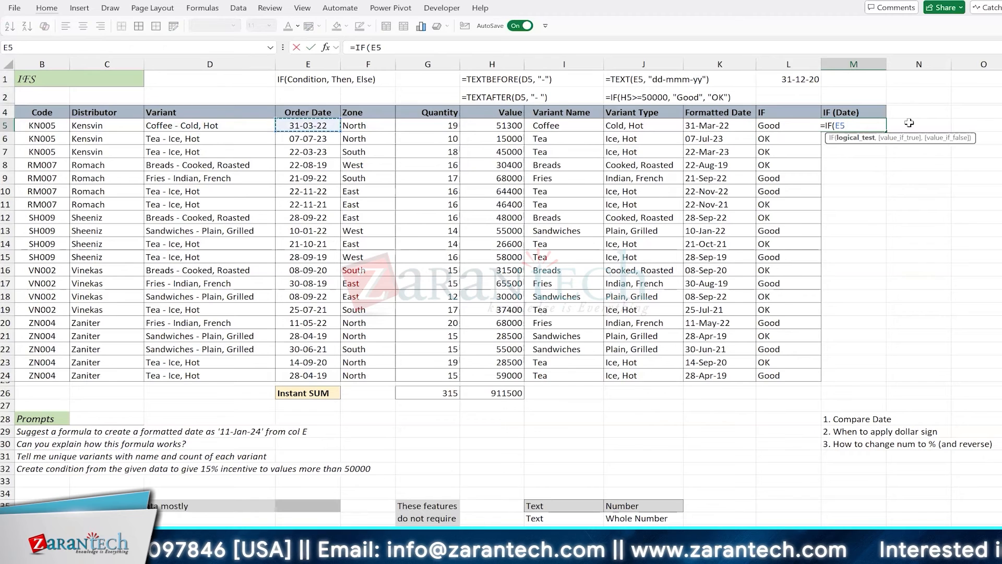
pyautogui.write('<=')
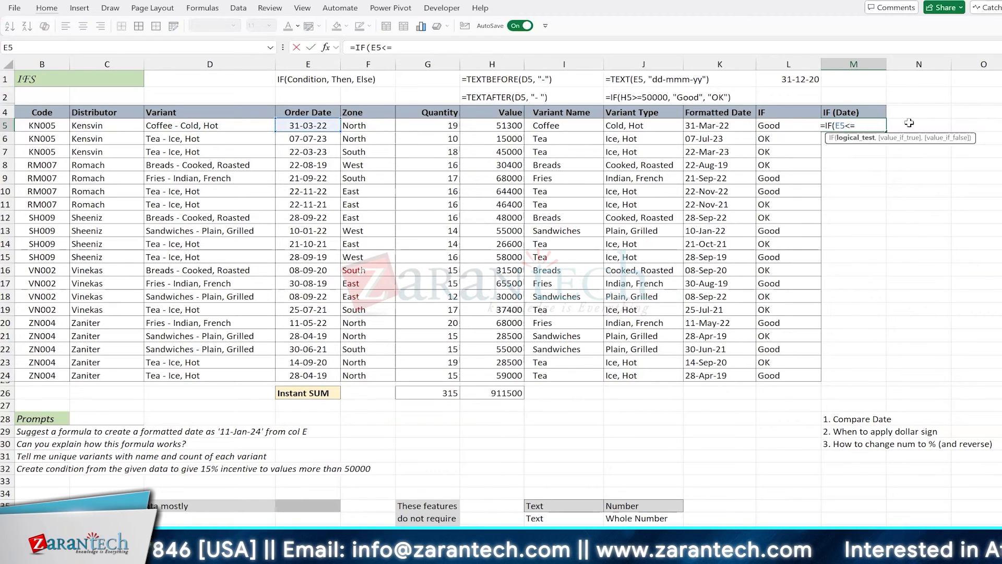
pyautogui.click(788, 78)
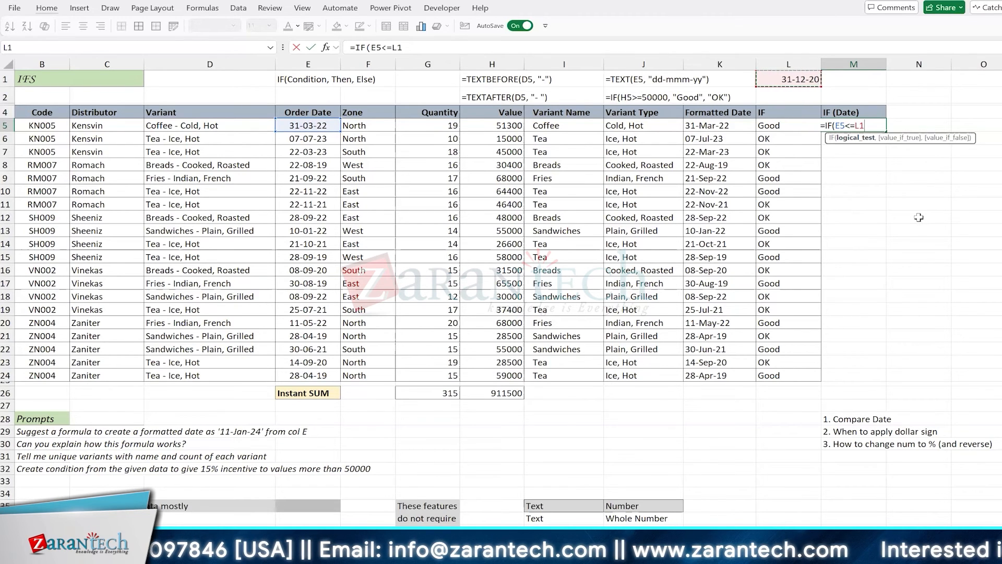
pyautogui.press('F4')
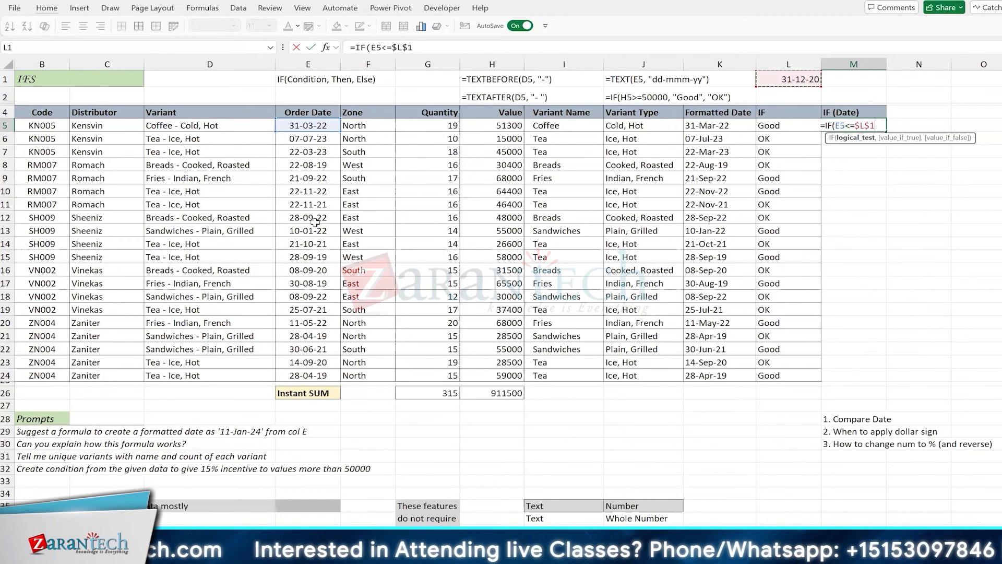
pyautogui.write(',')
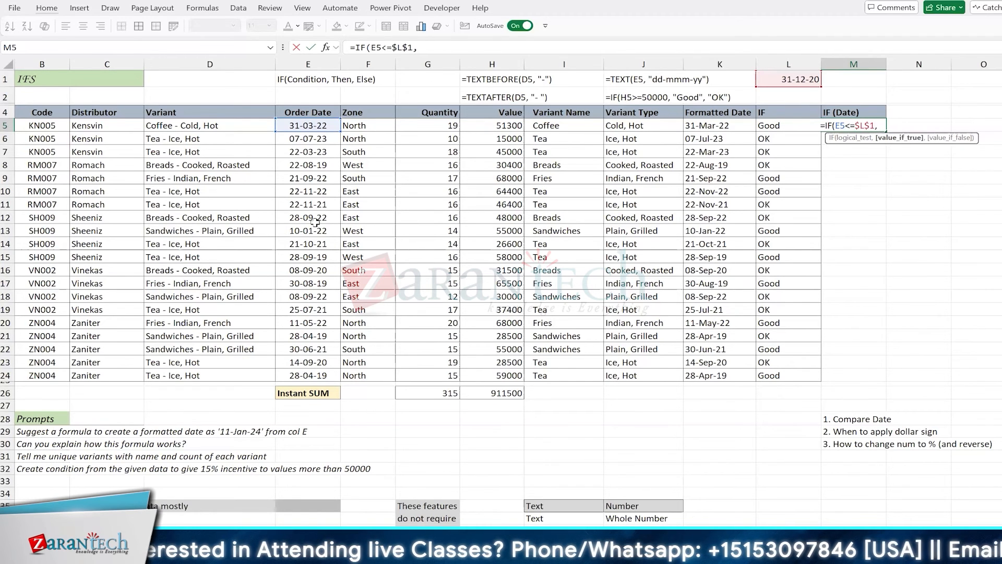
pyautogui.write(' 20')
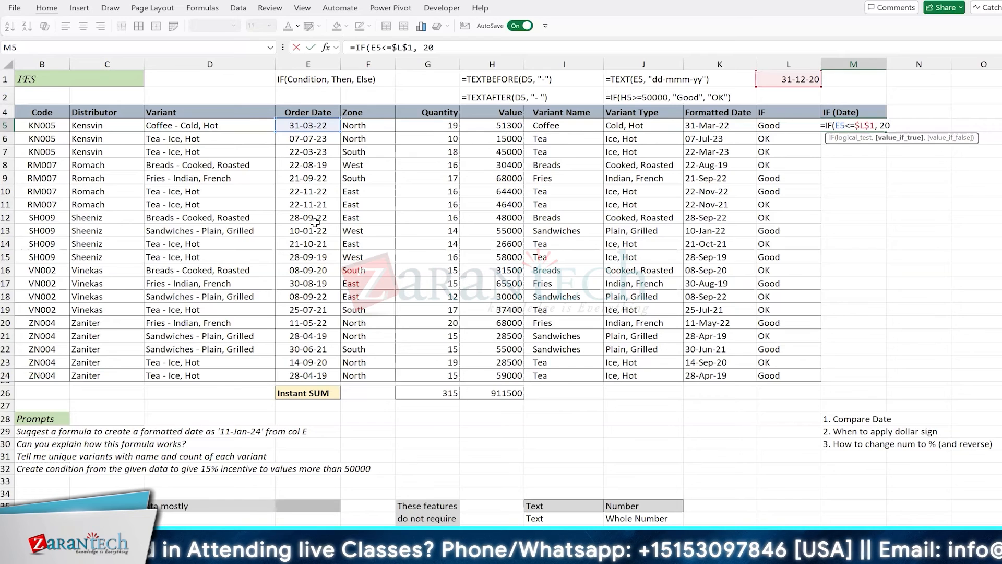
pyautogui.write('%,')
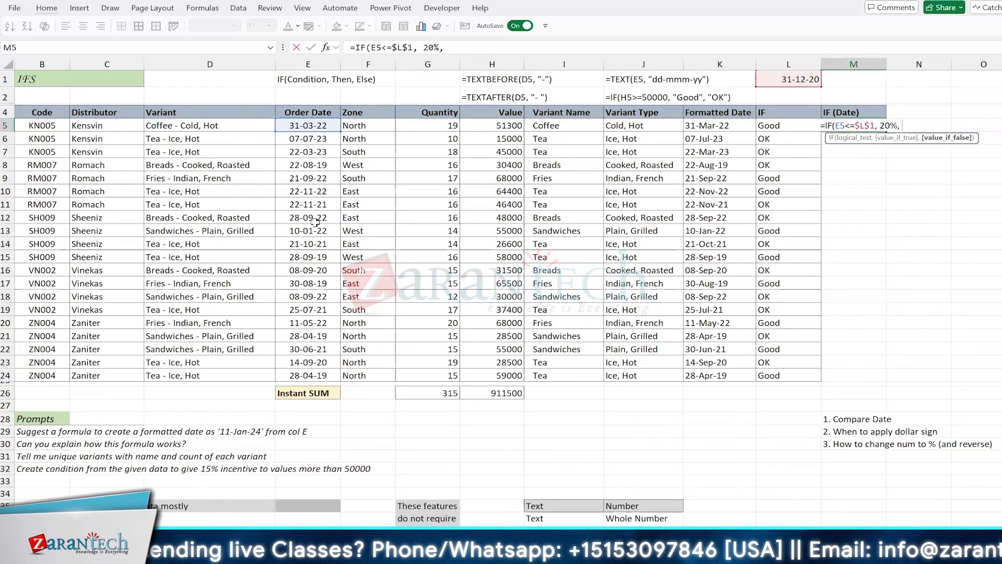
pyautogui.write(' 10%')
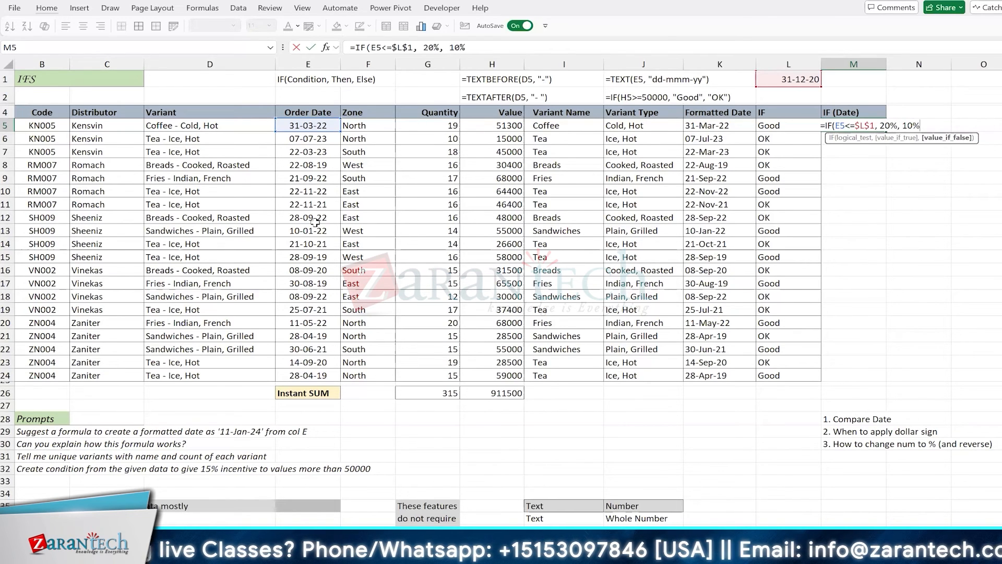
pyautogui.write(')')
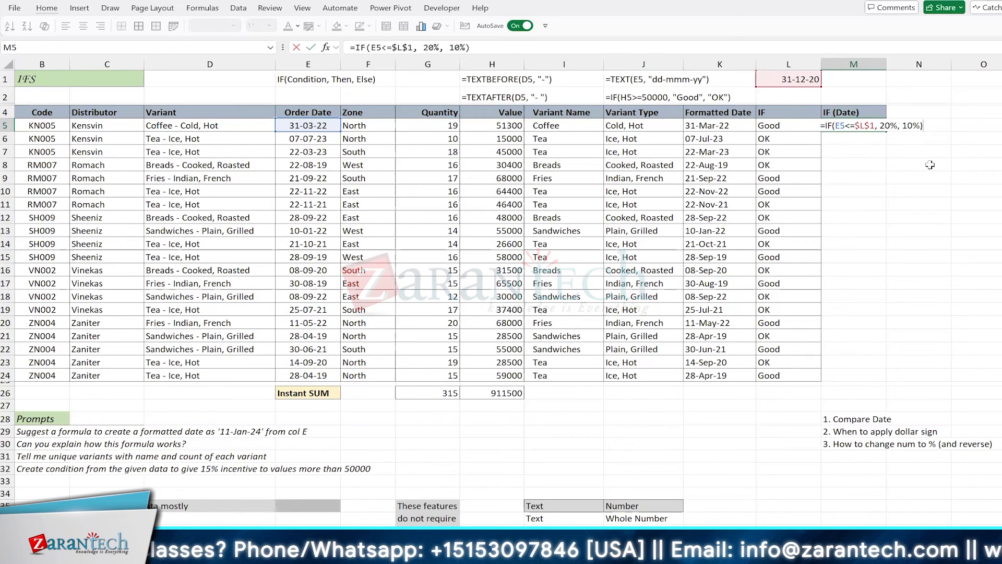
# Enter the M5 formula, fill it down to M24, and apply Percent Style
pyautogui.hotkey('ctrl', 'Return')
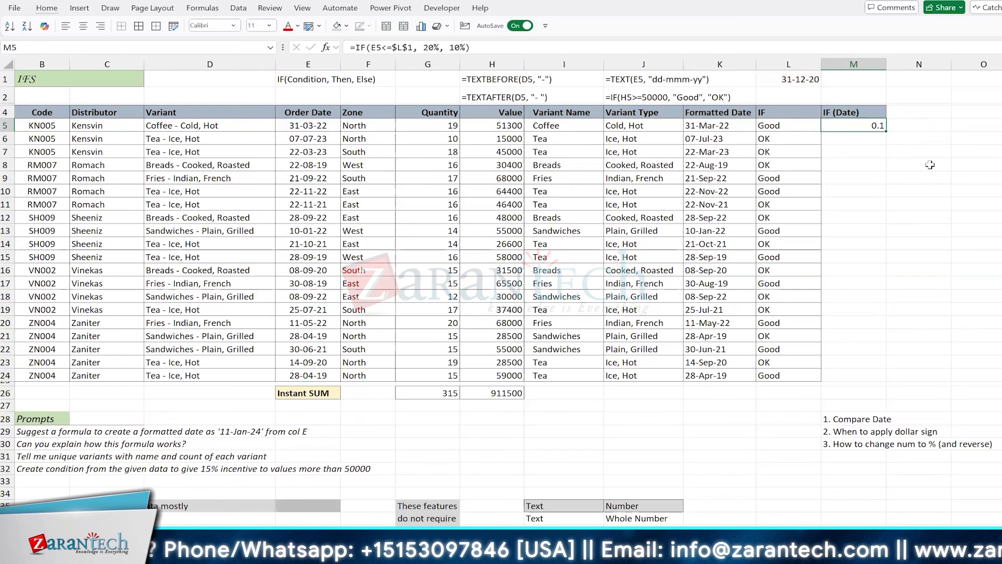
pyautogui.doubleClick(885, 132)
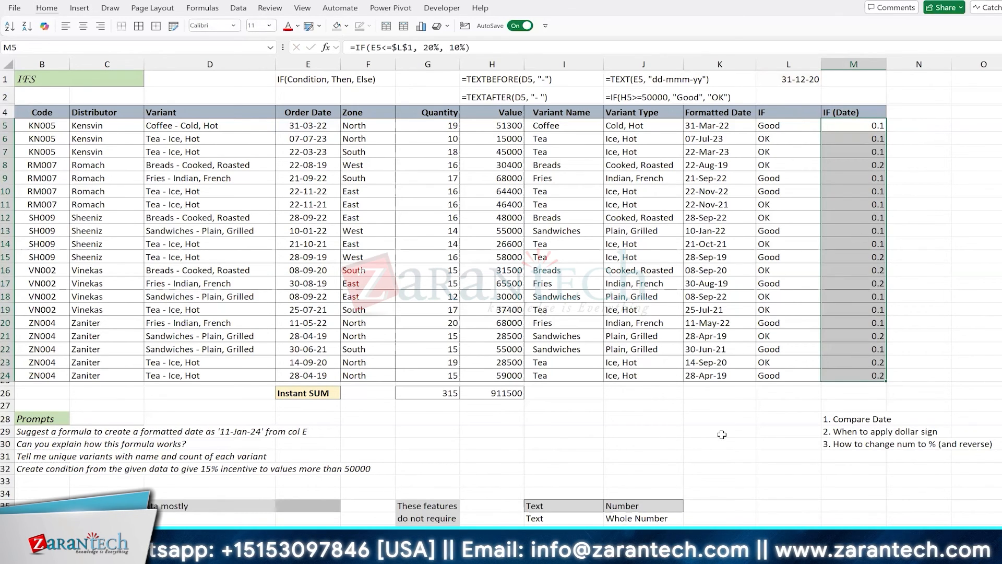
pyautogui.scroll(-5, 689, 470)
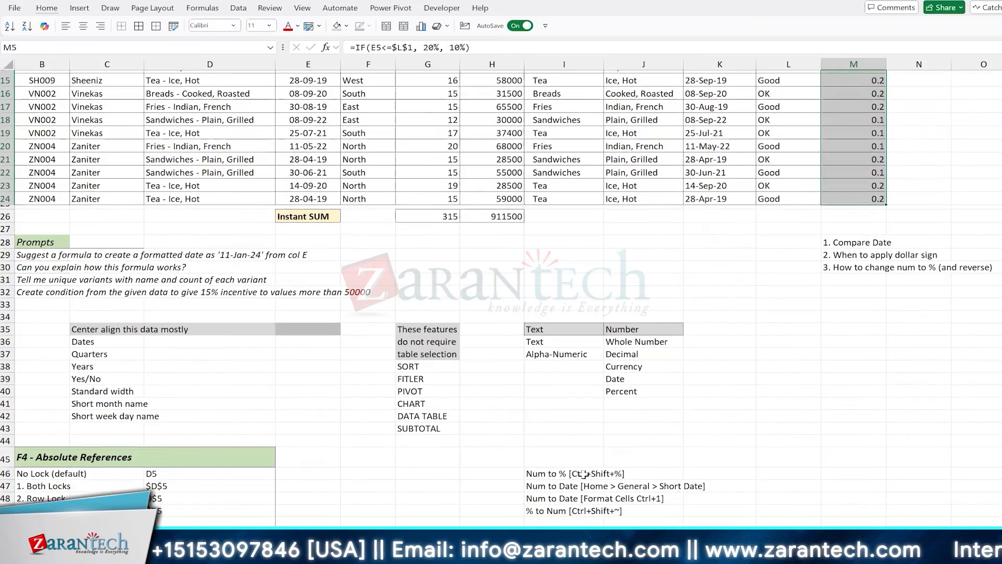
pyautogui.scroll(4, 597, 473)
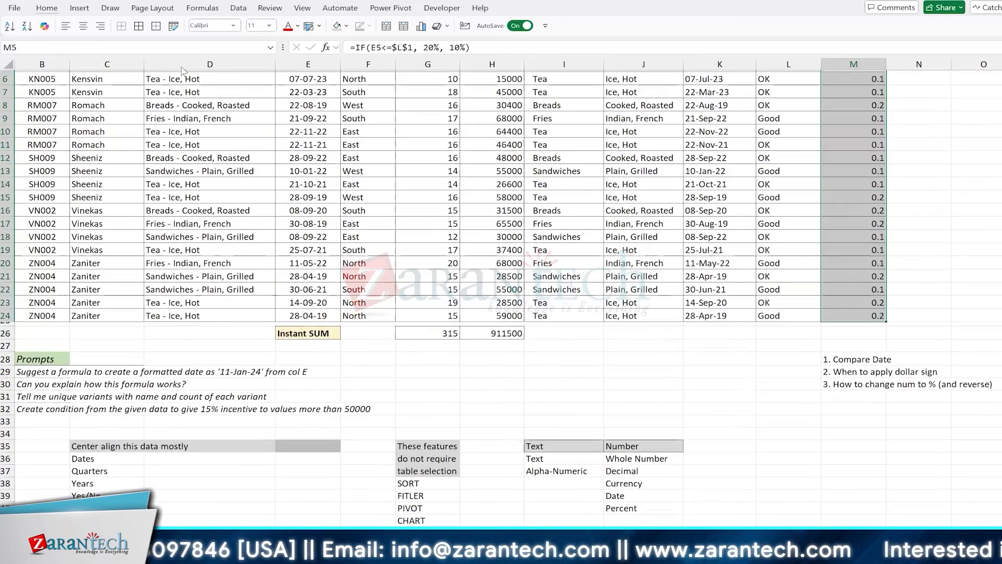
pyautogui.scroll(1, 495, 73)
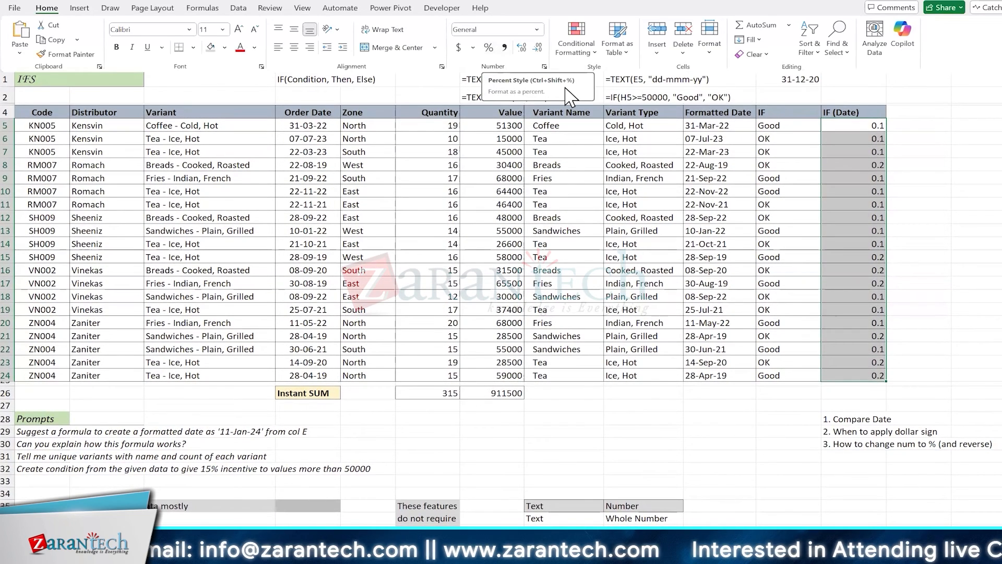
pyautogui.click(488, 48)
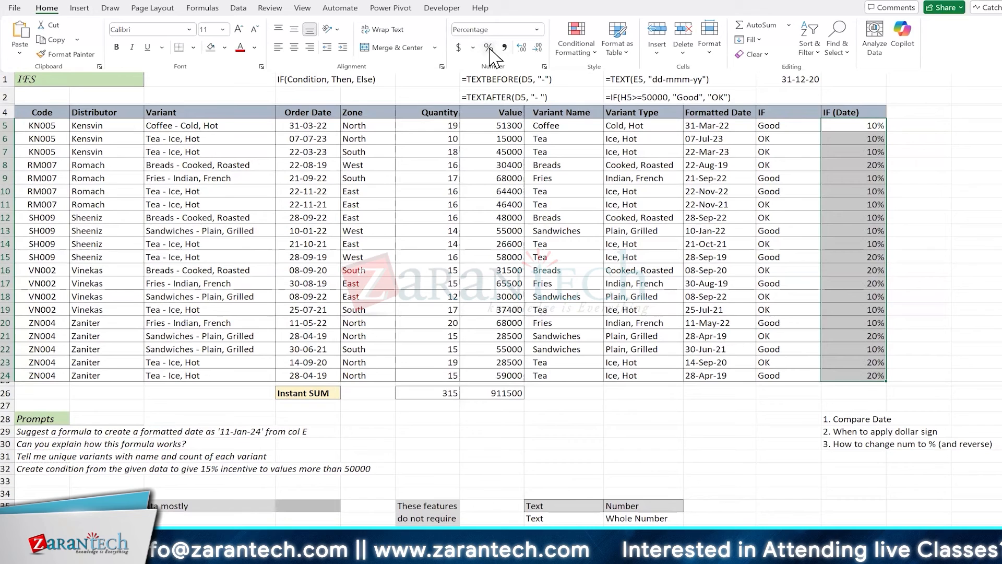
pyautogui.click(699, 220)
# Enter =FORMULATEXT(M5) in L2 to display the IF (Date) formula as text
pyautogui.click(800, 91)
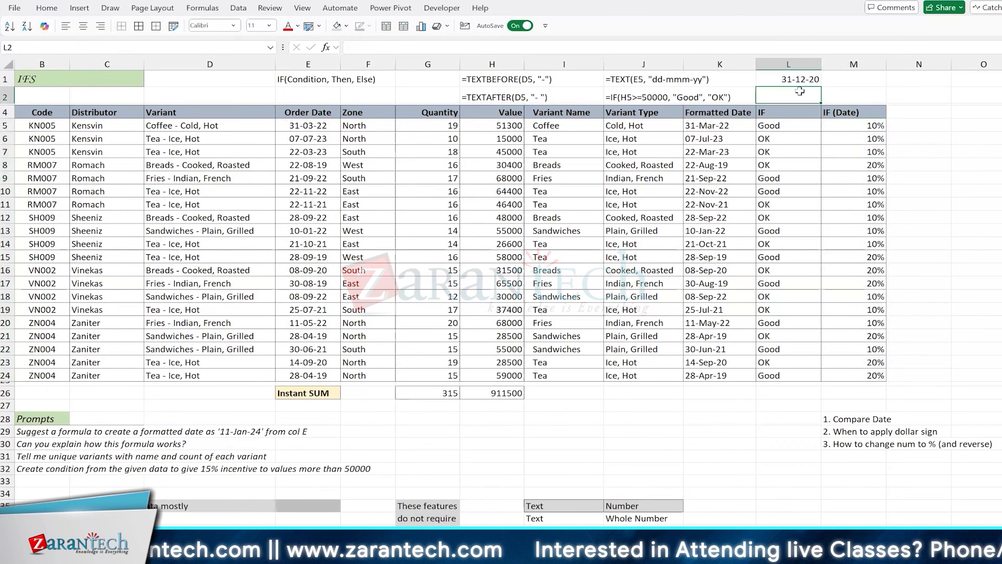
pyautogui.write('=formu')
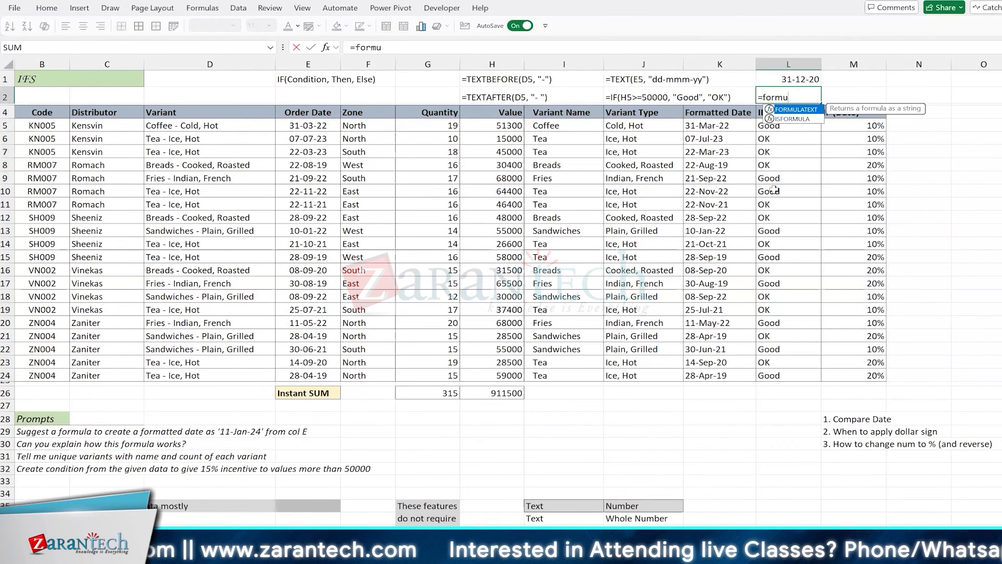
pyautogui.press('Tab')
pyautogui.press('Down')
pyautogui.press('Down')
pyautogui.press('Right')
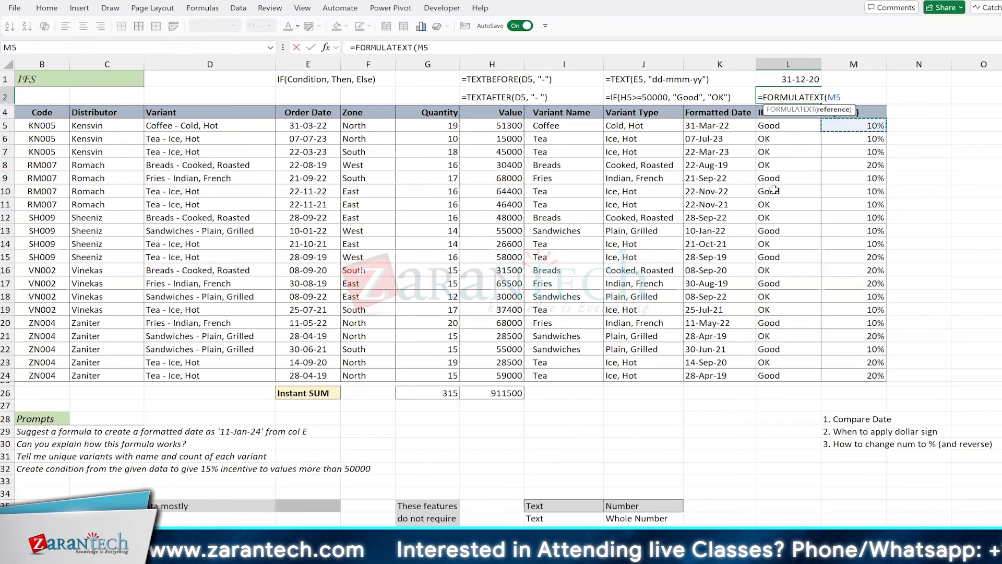
pyautogui.press('Return')
pyautogui.press('Up')
pyautogui.press('Down')
pyautogui.press('Down')
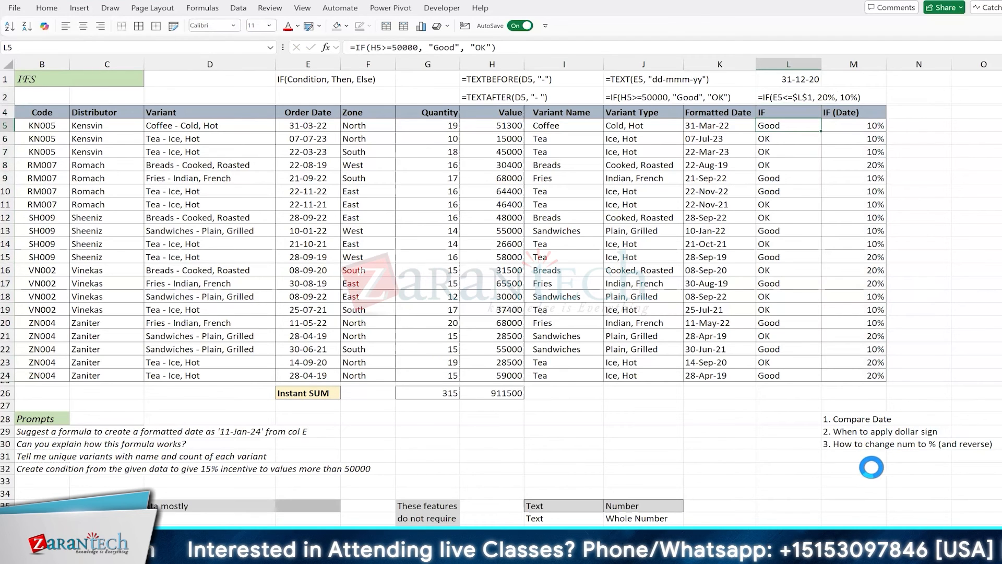
pyautogui.click(834, 130)
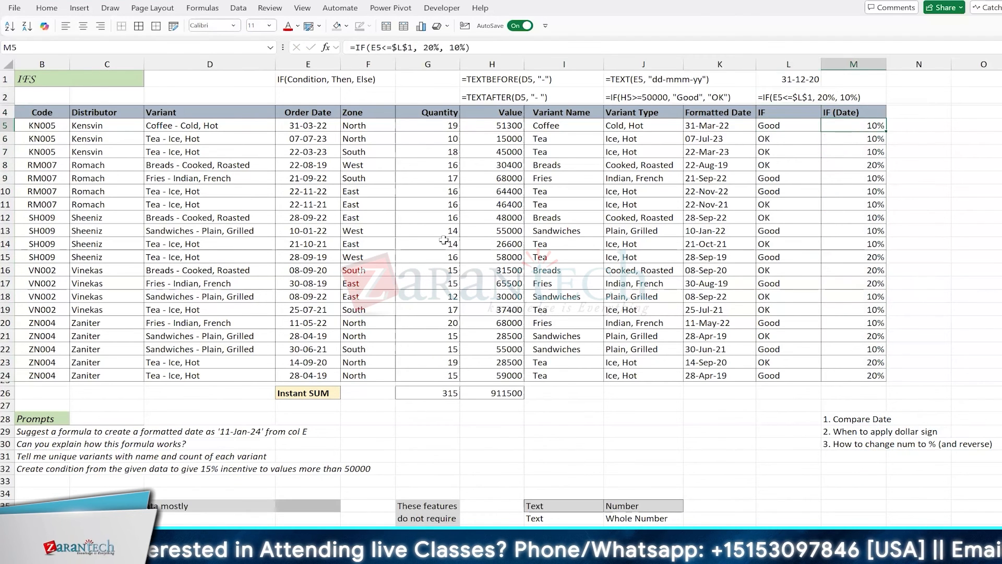
pyautogui.click(443, 241)
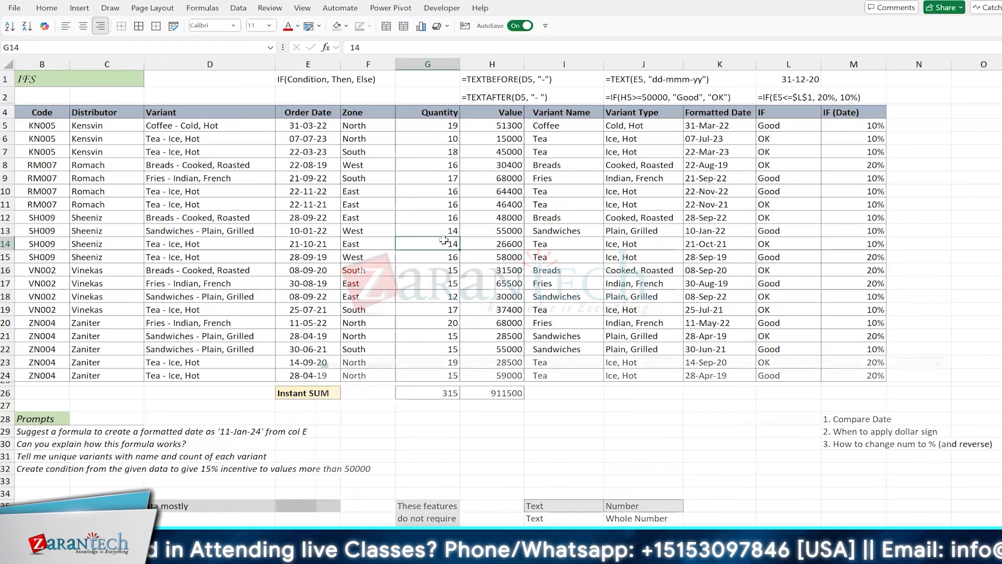
pyautogui.press('ctrl+super+o')
pyautogui.moveTo(433, 355); pyautogui.dragTo(368, 145)
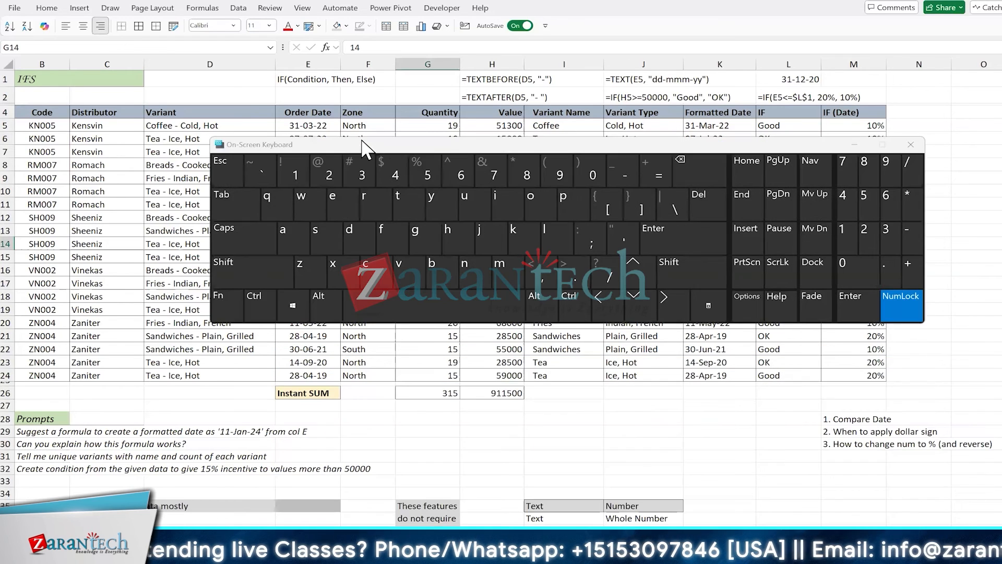
pyautogui.click(225, 304)
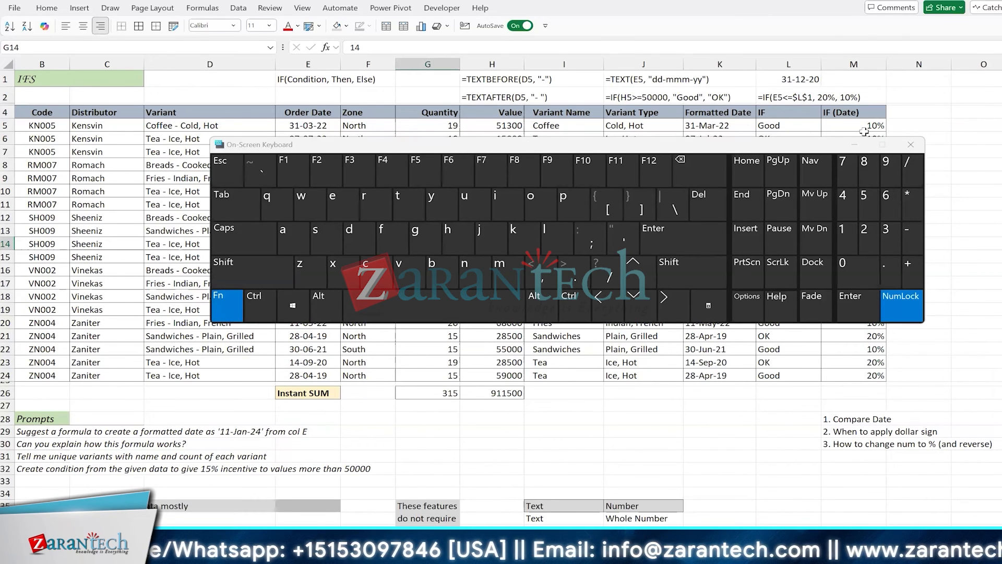
pyautogui.click(909, 144)
pyautogui.click(860, 151)
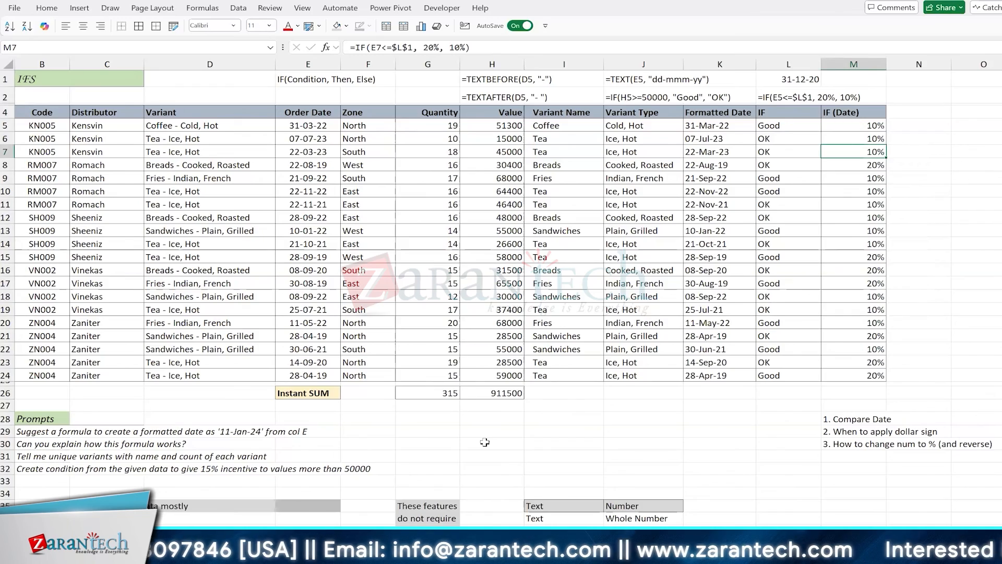
# Enter key labels F1, F2 and F3 across H29:J29 and select them
pyautogui.scroll(-2, 485, 442)
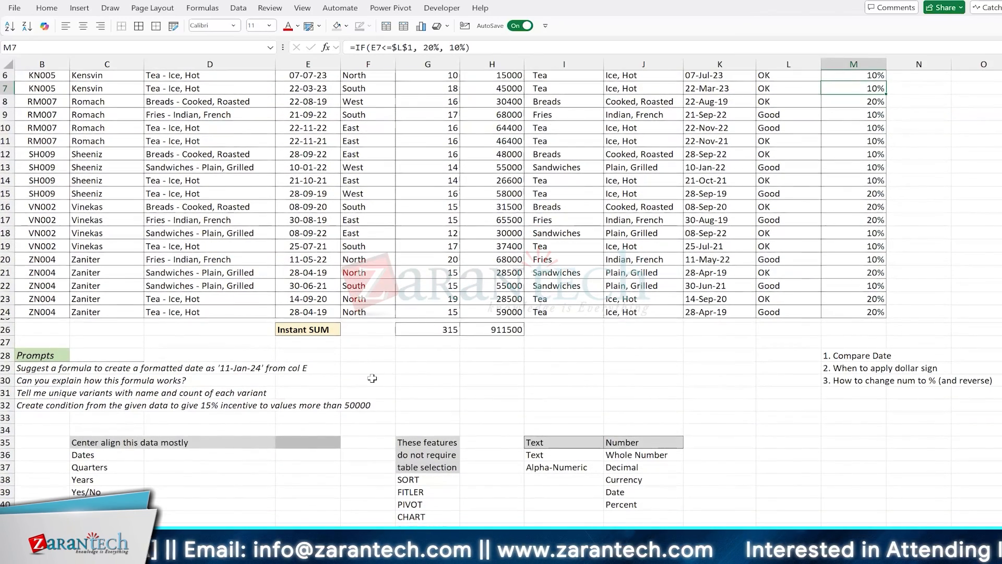
pyautogui.click(491, 368)
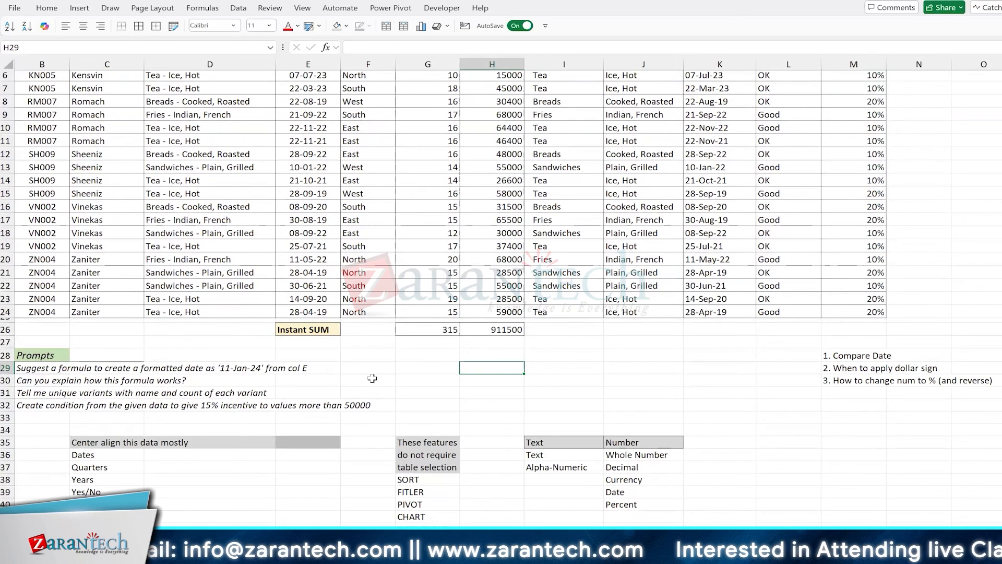
pyautogui.write('F')
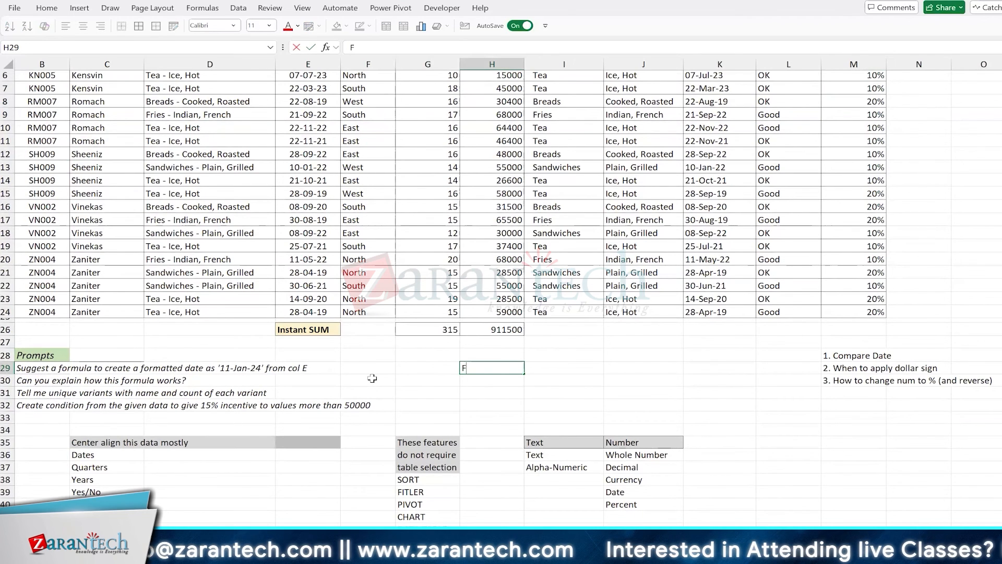
pyautogui.write('1')
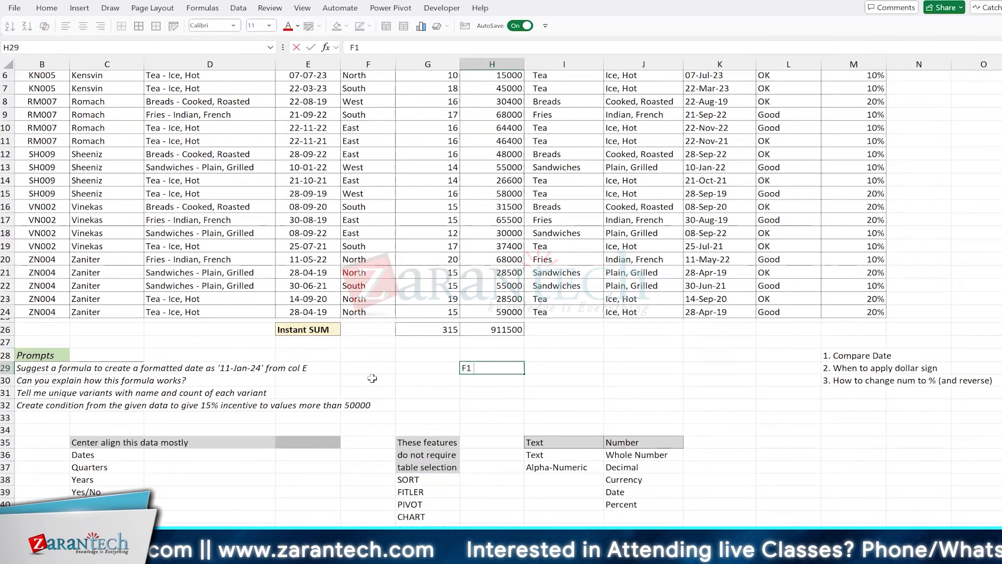
pyautogui.press('Tab')
pyautogui.write('F')
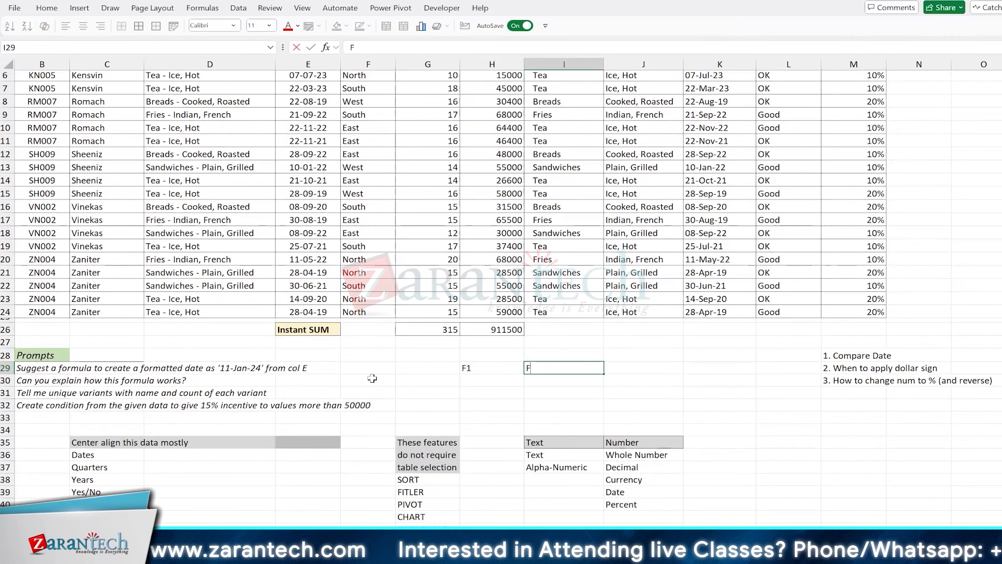
pyautogui.write('2')
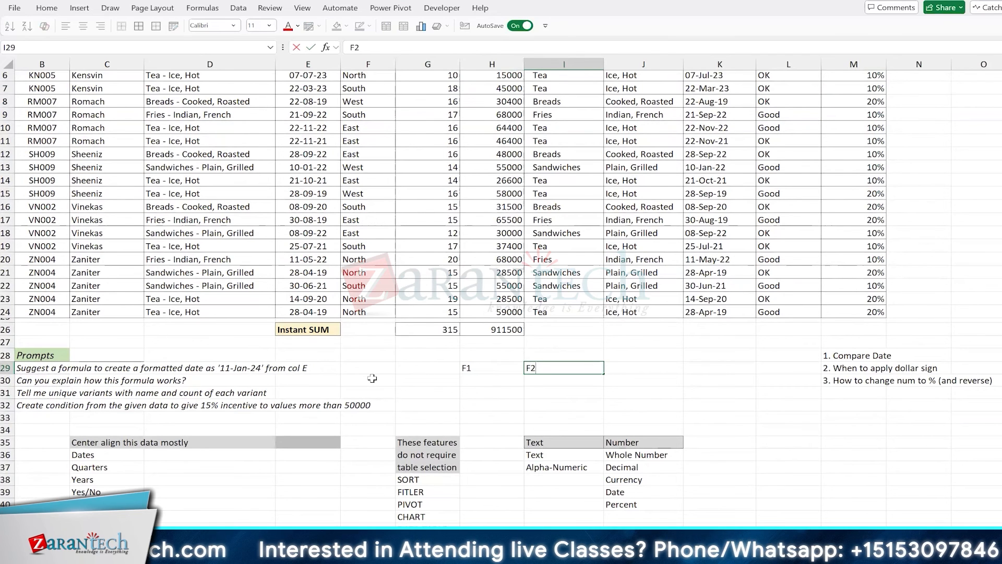
pyautogui.press('Tab')
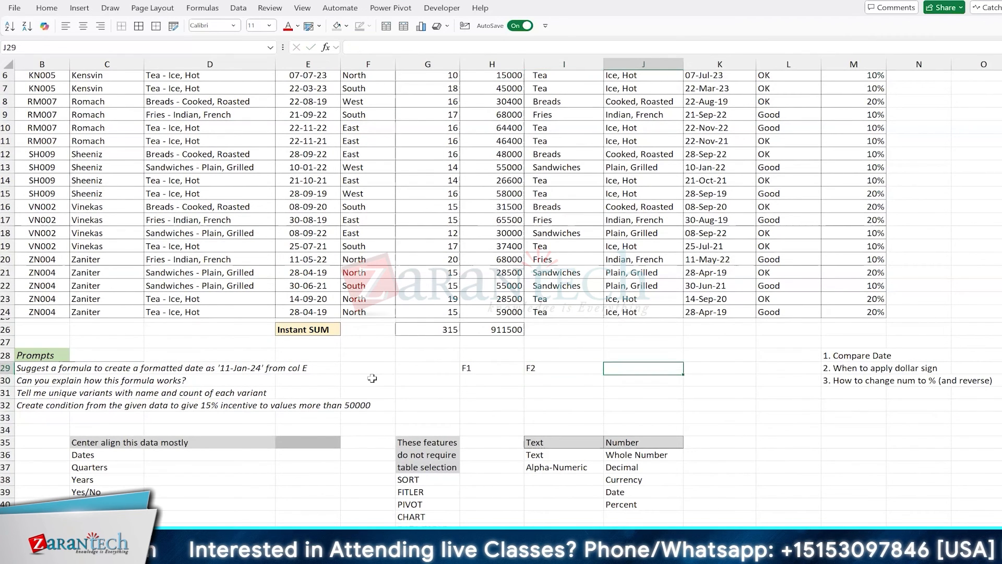
pyautogui.write('F3')
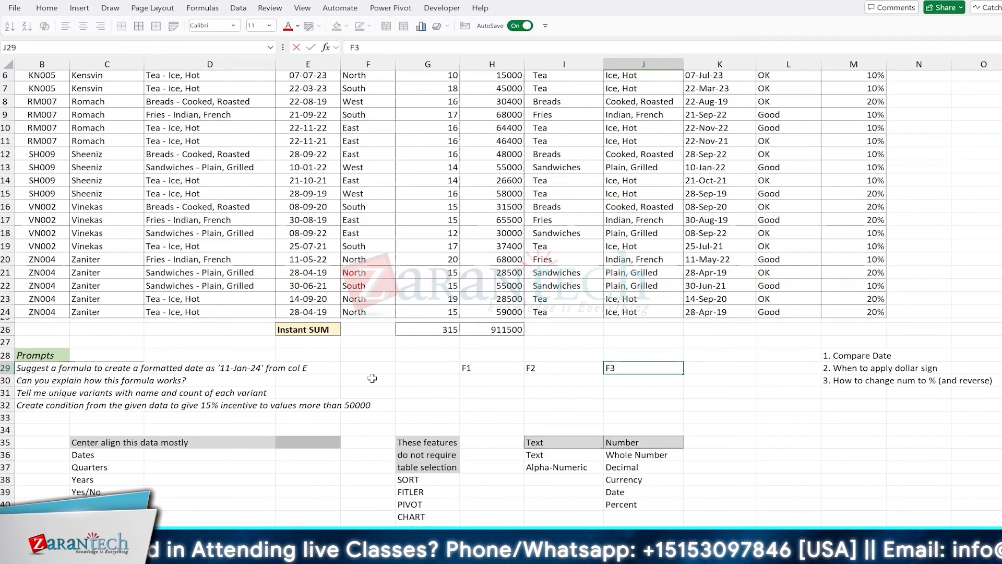
pyautogui.press('Escape')
pyautogui.write('F3')
pyautogui.press('Down')
pyautogui.press('Left')
pyautogui.press('Left')
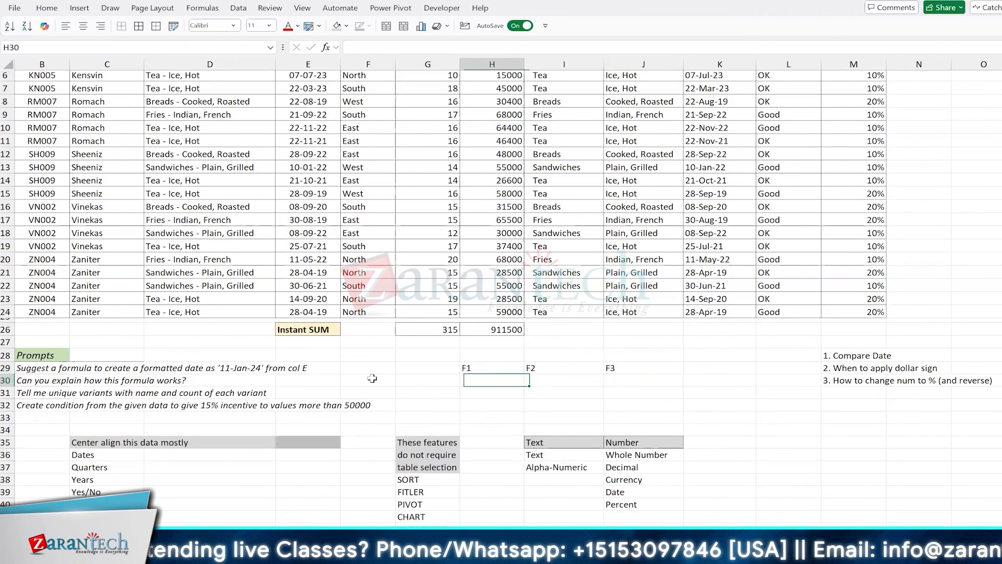
pyautogui.press('Up')
pyautogui.hotkey('shift', 'Right')
pyautogui.hotkey('shift', 'Right')
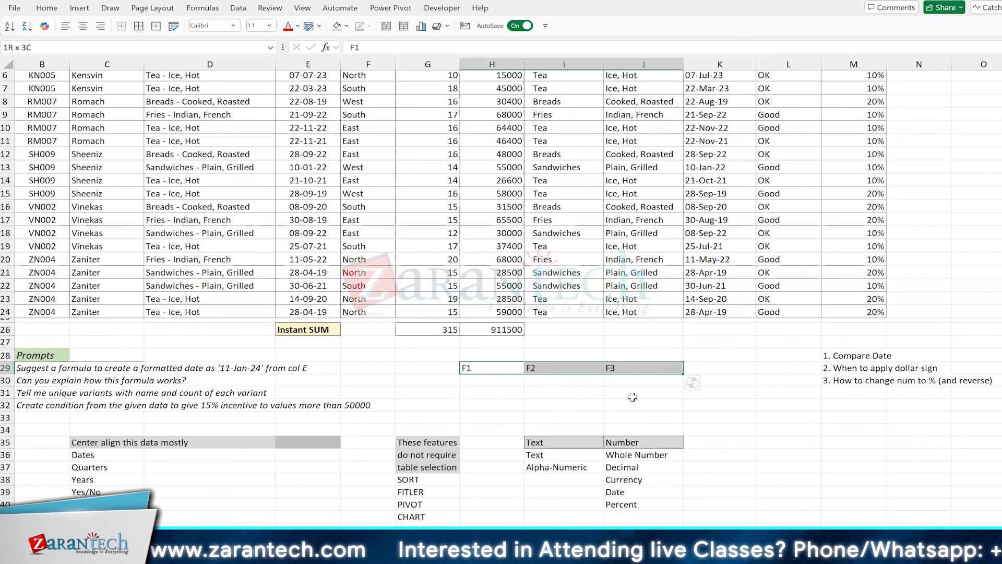
# Enter the label Fn in H31
pyautogui.click(490, 397)
pyautogui.write('Fn')
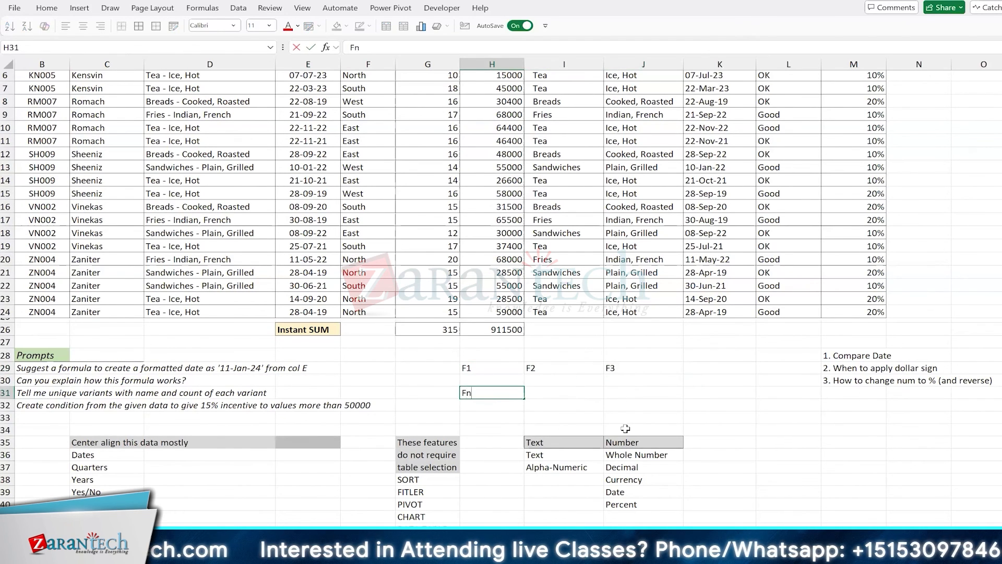
pyautogui.press('Return')
pyautogui.press('Up')
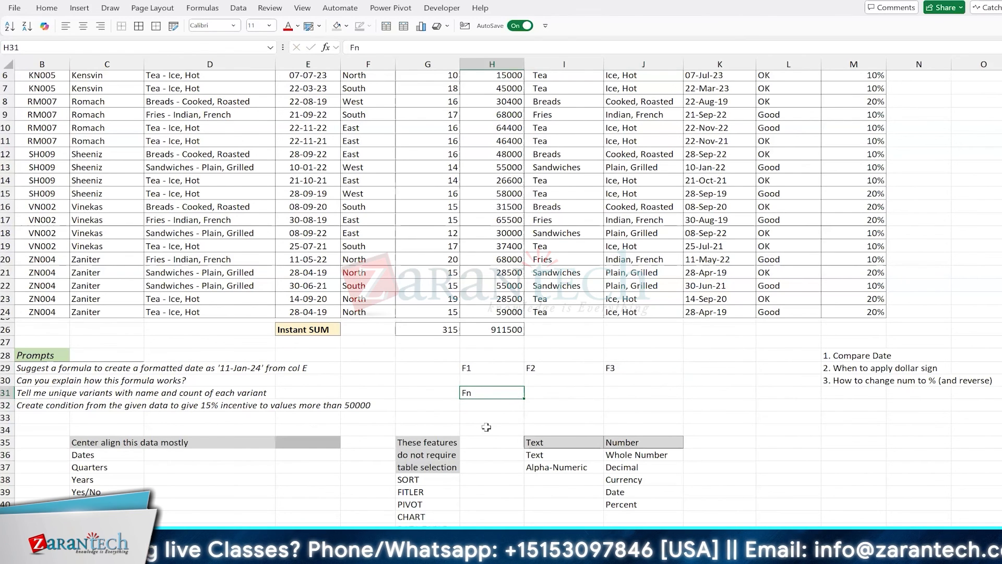
pyautogui.click(624, 383)
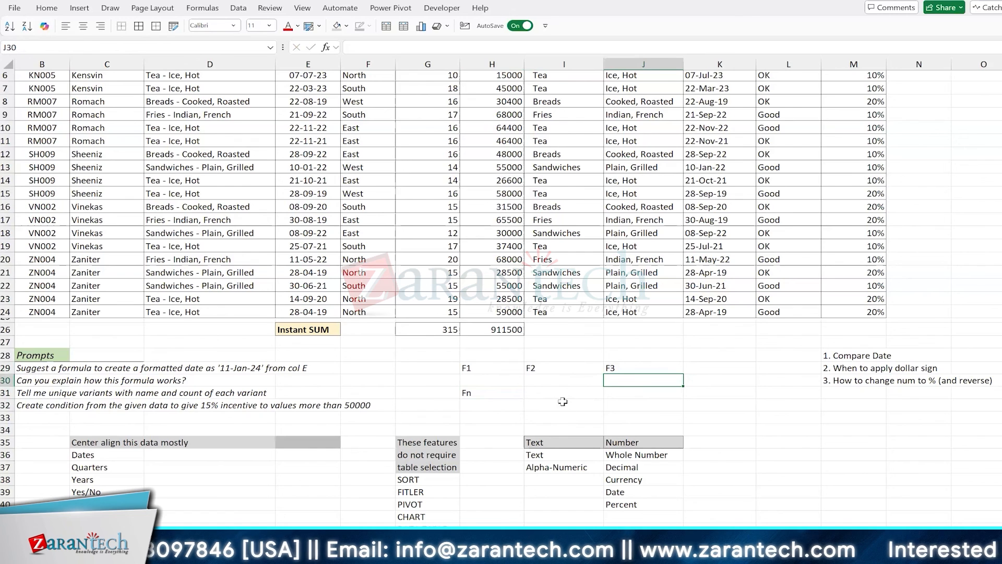
# Cancel a started entry in G29, then select the F1–F3 and Fn labels
pyautogui.click(434, 369)
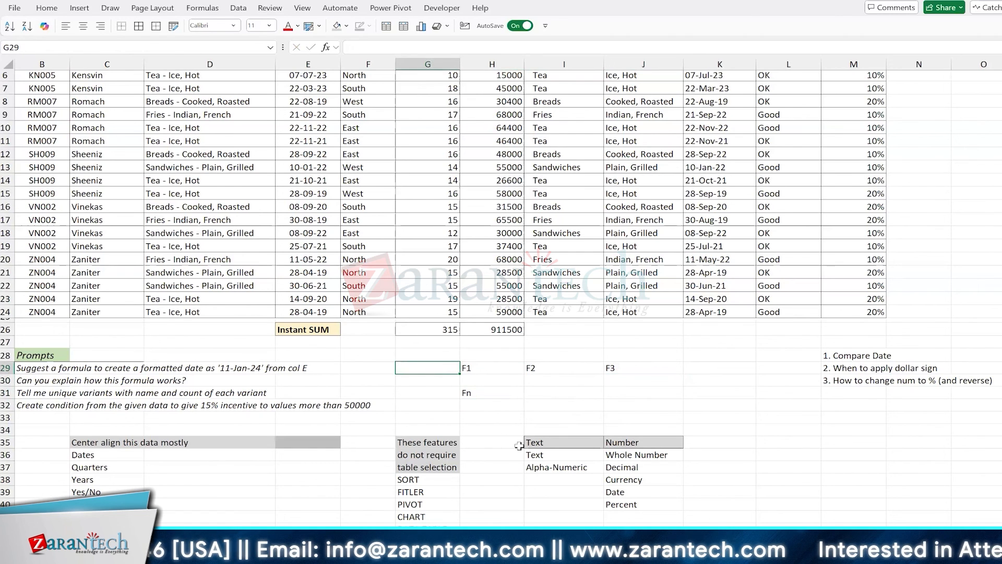
pyautogui.write('Es')
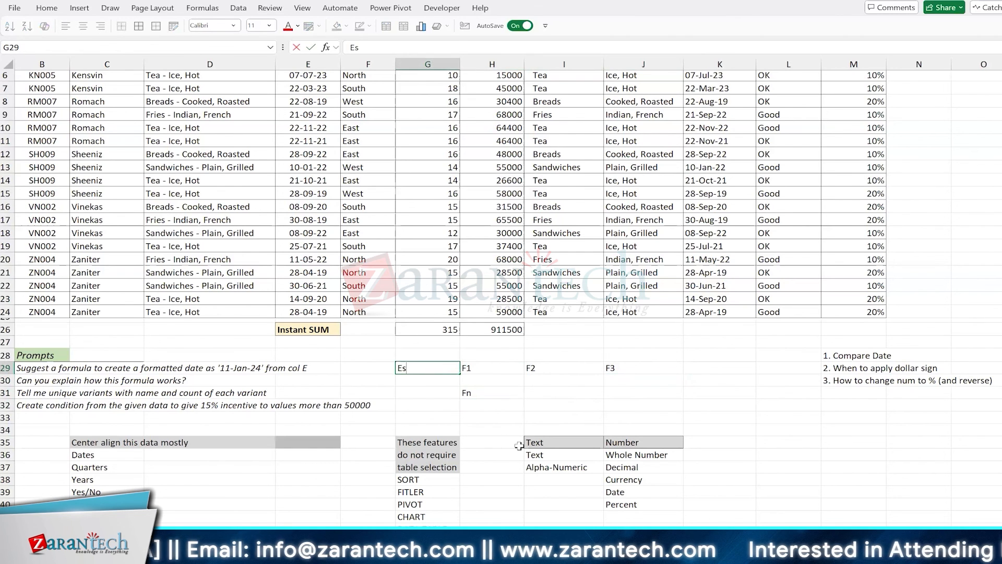
pyautogui.write('c')
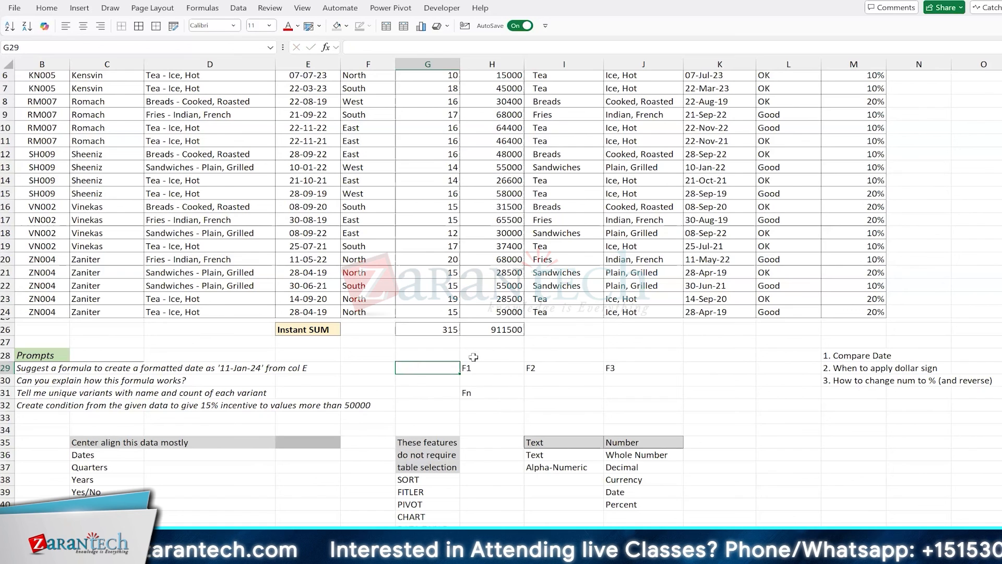
pyautogui.press('Escape')
pyautogui.moveTo(493, 368); pyautogui.dragTo(642, 368)
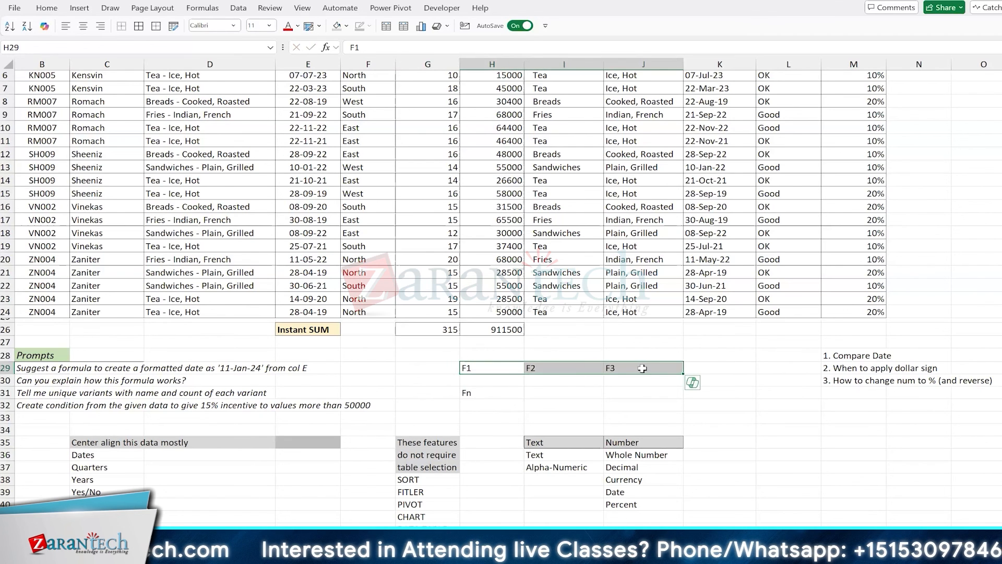
pyautogui.click(562, 397)
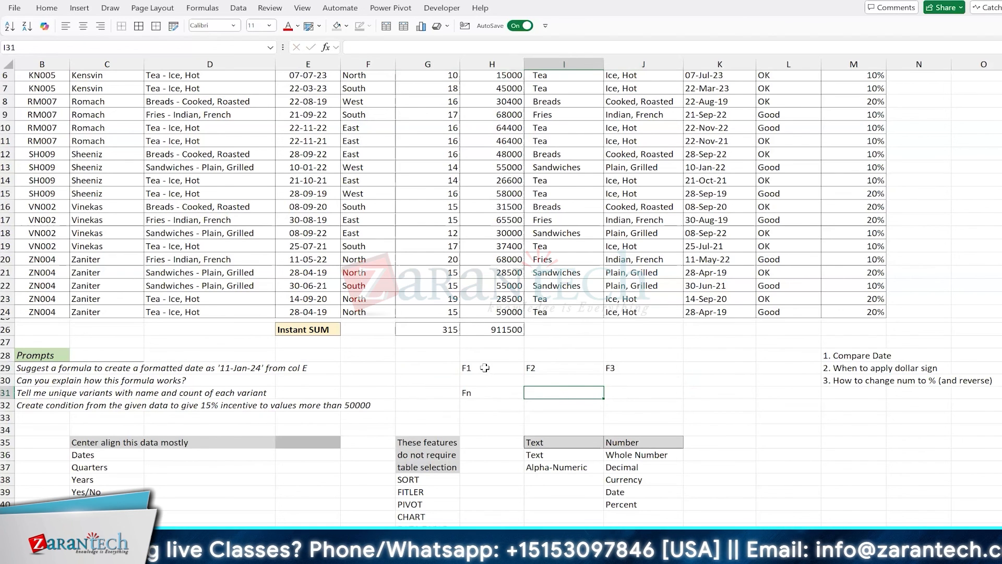
pyautogui.moveTo(485, 368); pyautogui.dragTo(617, 365)
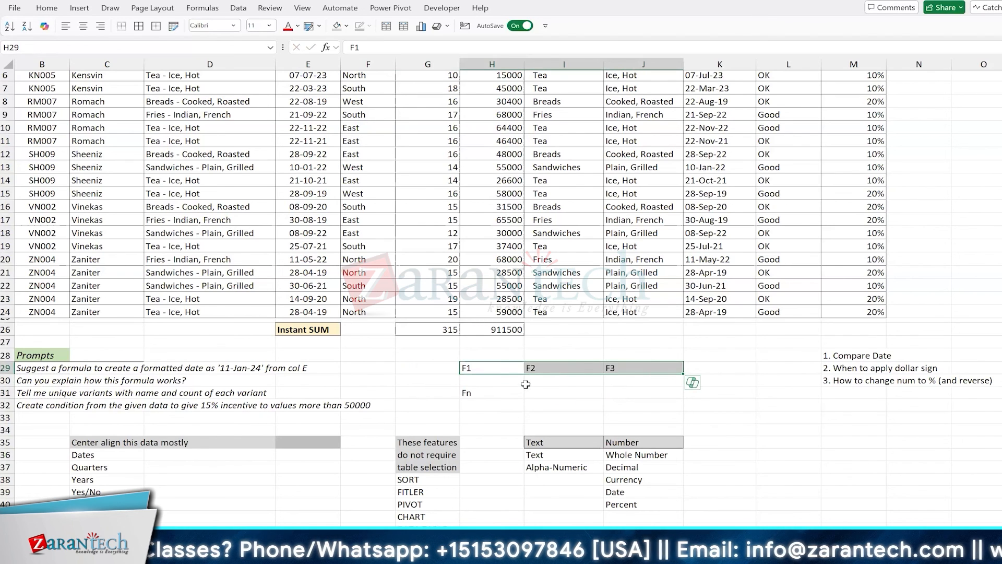
pyautogui.click(498, 391)
pyautogui.click(494, 367)
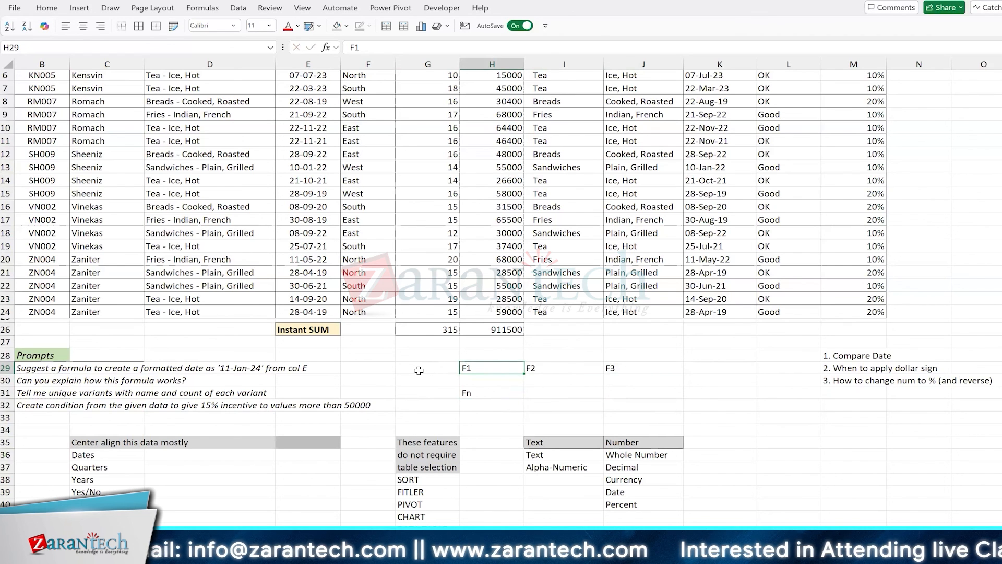
pyautogui.scroll(2, 561, 307)
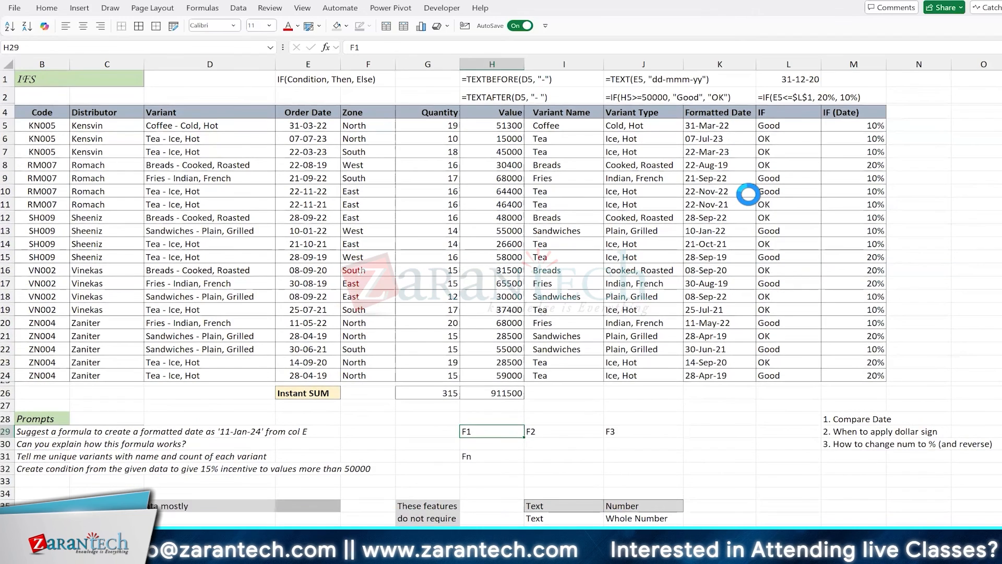
pyautogui.click(854, 125)
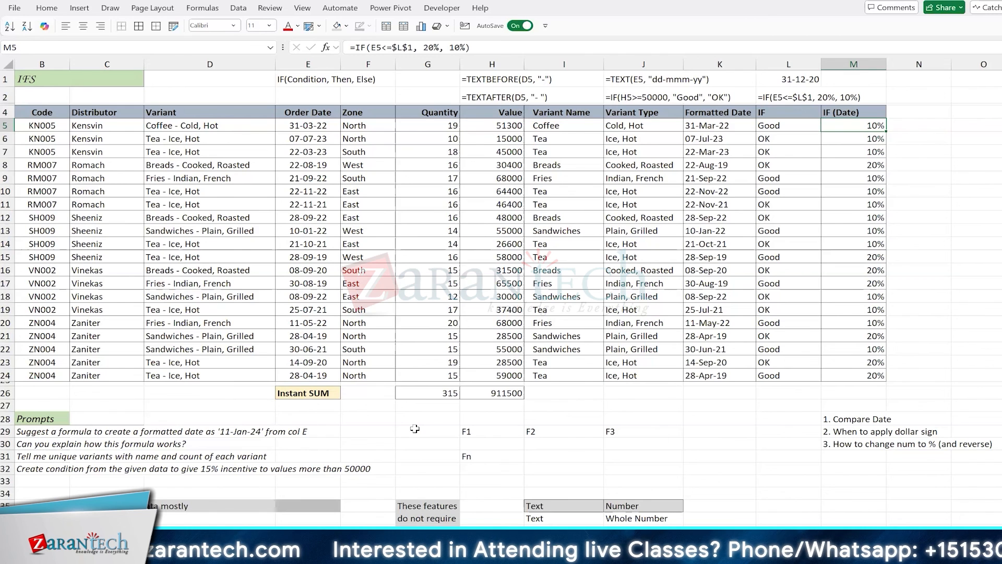
pyautogui.click(588, 429)
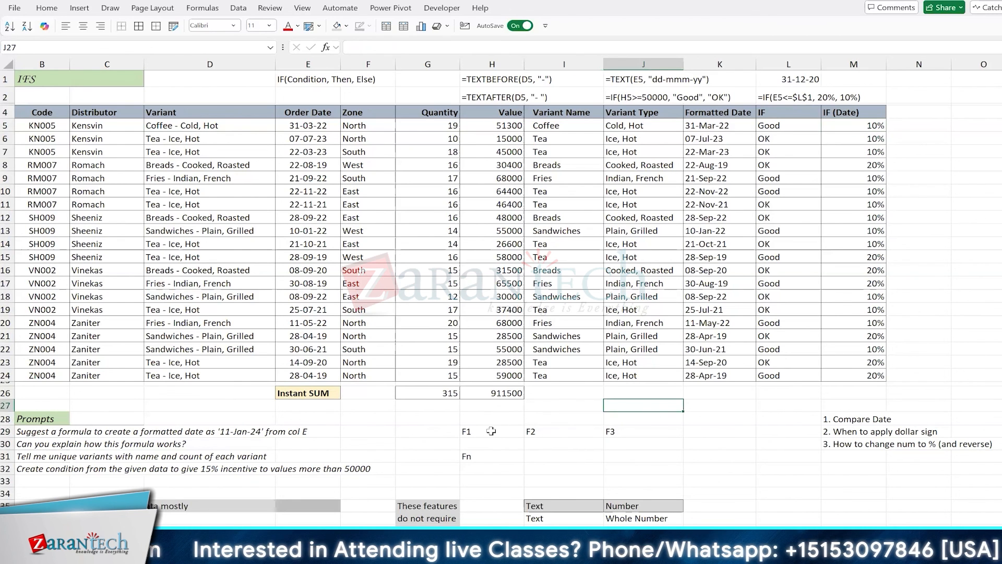
pyautogui.moveTo(496, 431); pyautogui.dragTo(638, 451)
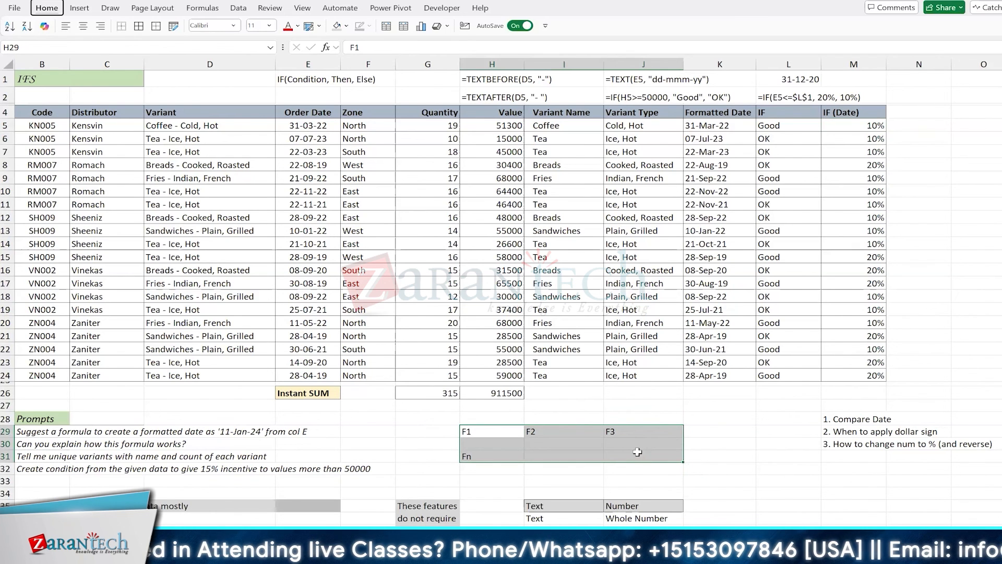
pyautogui.click(609, 335)
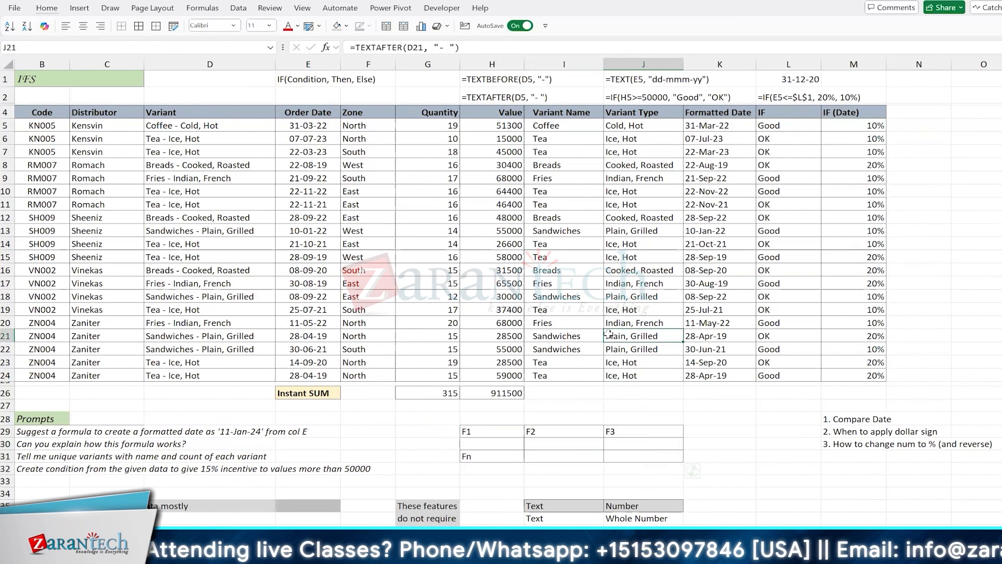
pyautogui.click(650, 229)
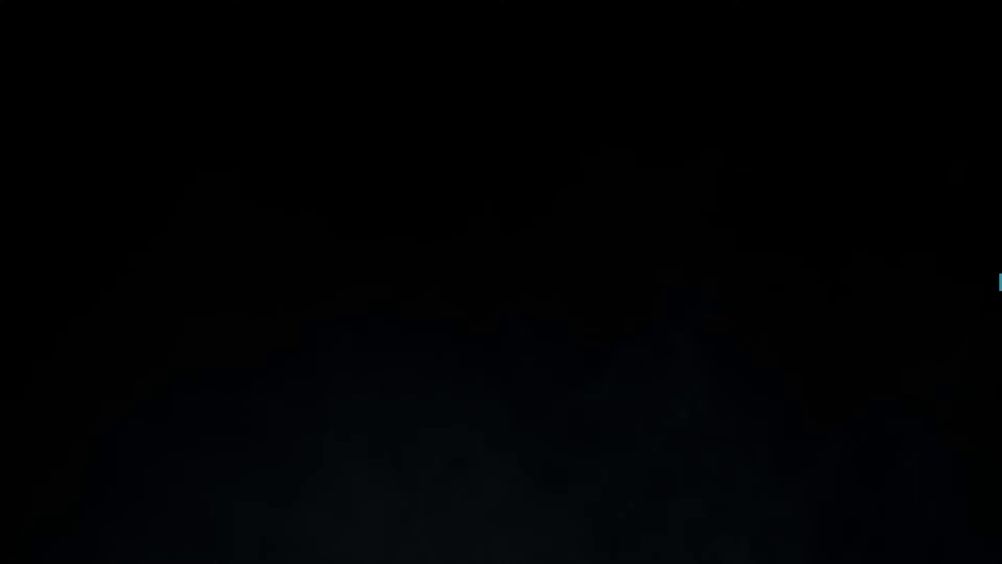